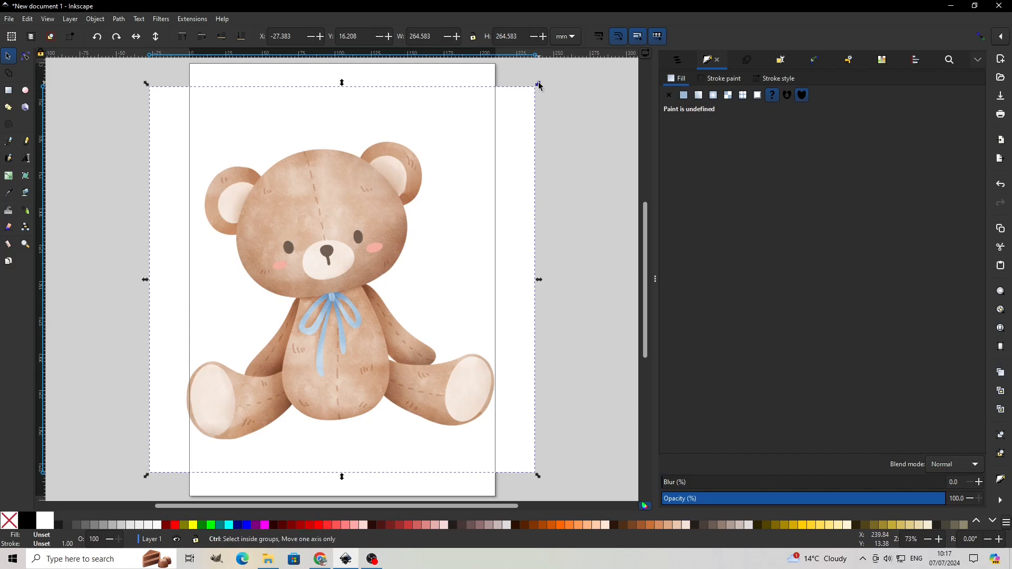
# Scale the bear image to about 231 mm square over the page and lower its opacity to 40.5%
pyautogui.moveTo(539, 85); pyautogui.dragTo(491, 133)
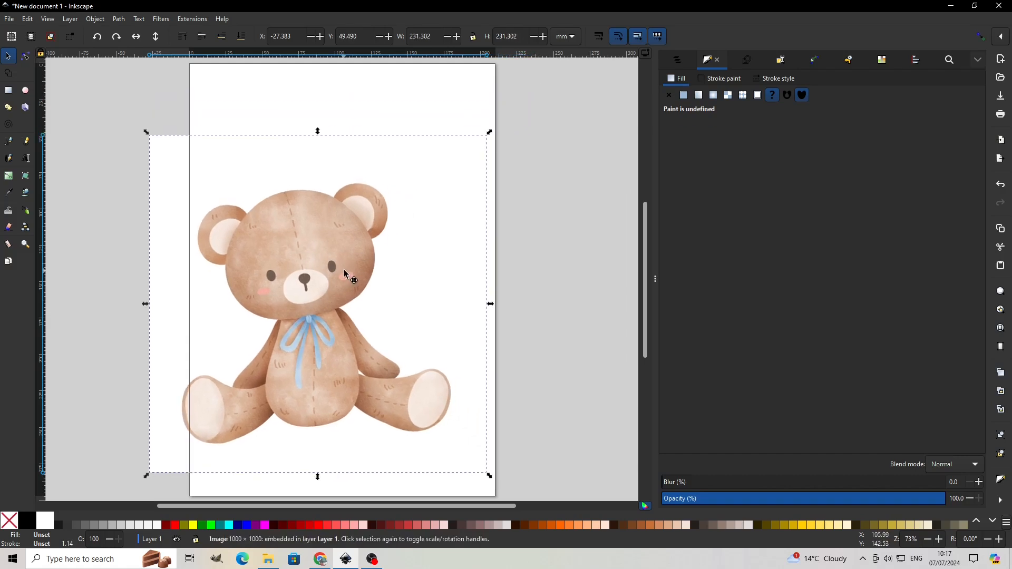
pyautogui.moveTo(344, 270); pyautogui.dragTo(384, 249)
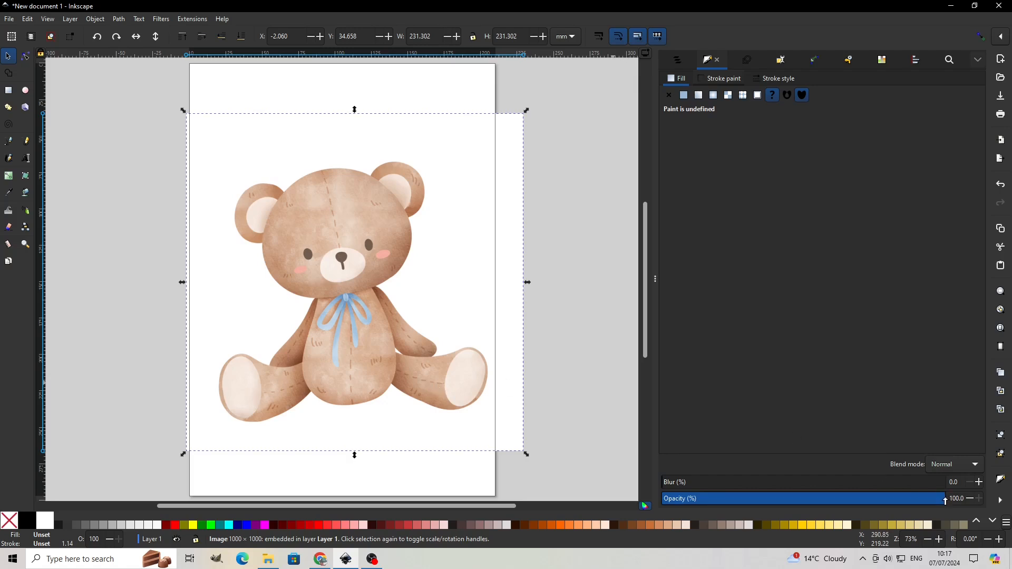
pyautogui.moveTo(945, 500); pyautogui.dragTo(777, 508)
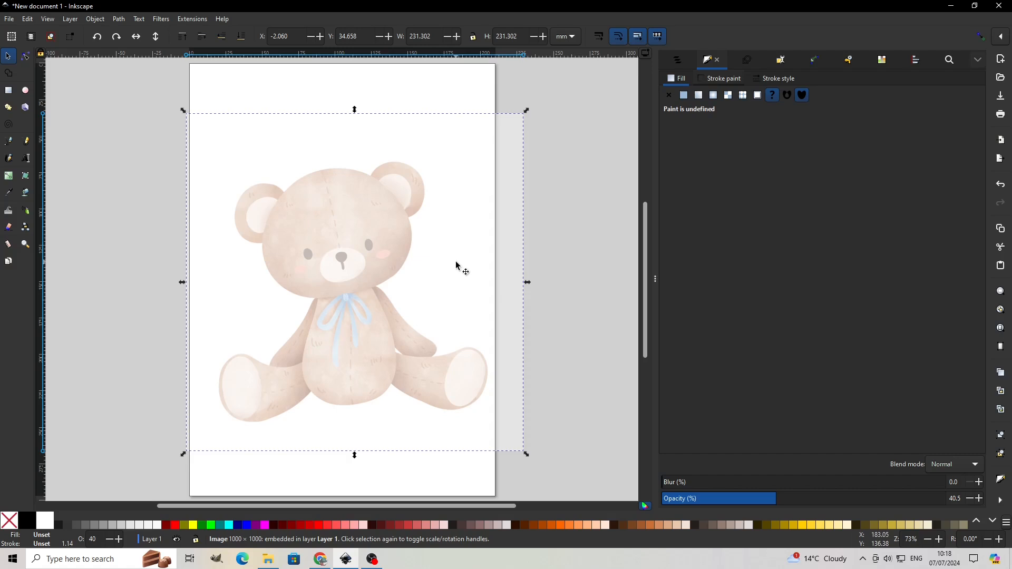
# Trace the left half of the bear's head with a closed three-node path, bending its two outer sides along the head outline
pyautogui.click(12, 143)
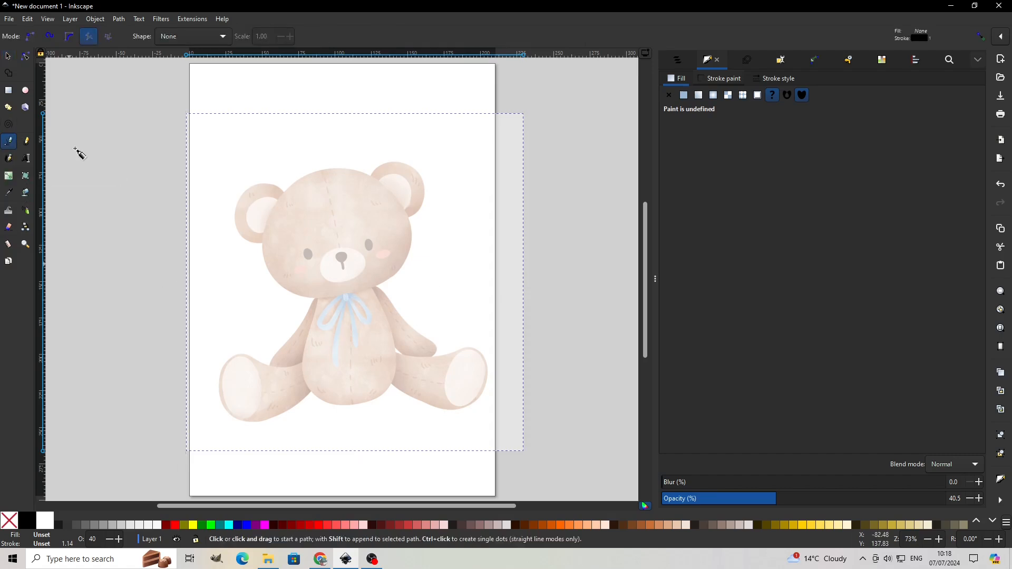
pyautogui.click(322, 170)
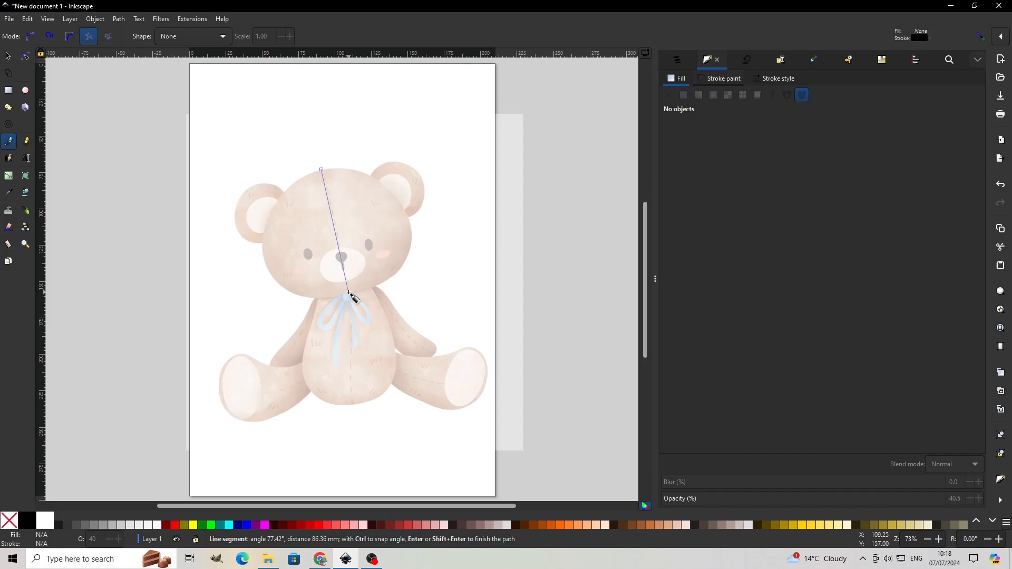
pyautogui.click(263, 252)
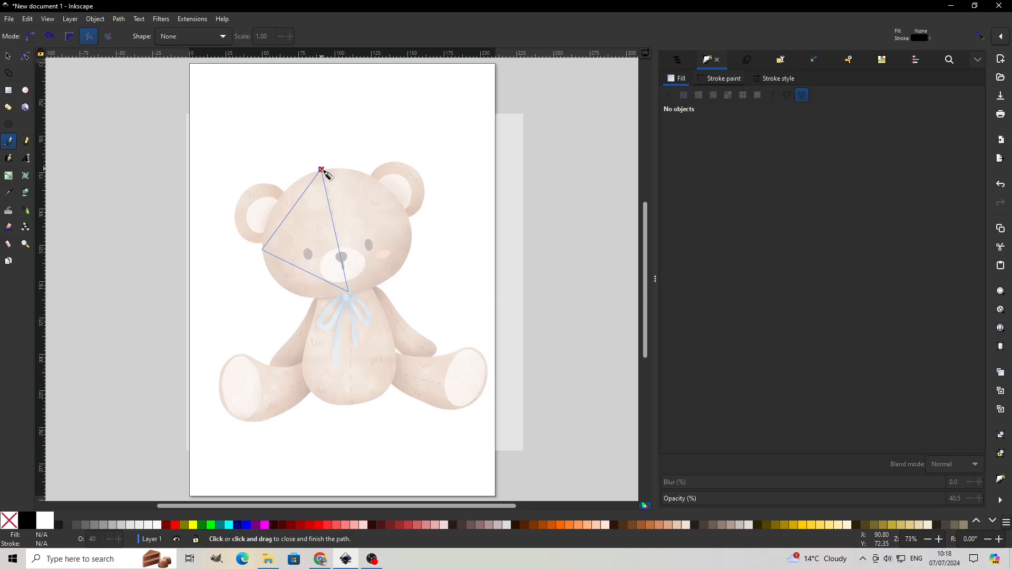
pyautogui.click(321, 169)
pyautogui.click(25, 56)
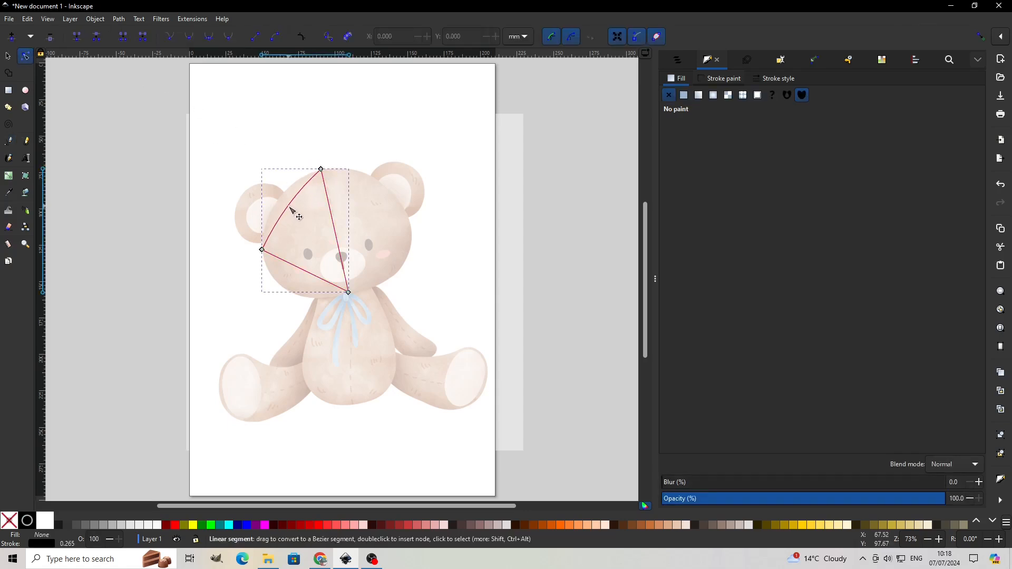
pyautogui.moveTo(293, 210); pyautogui.dragTo(283, 199)
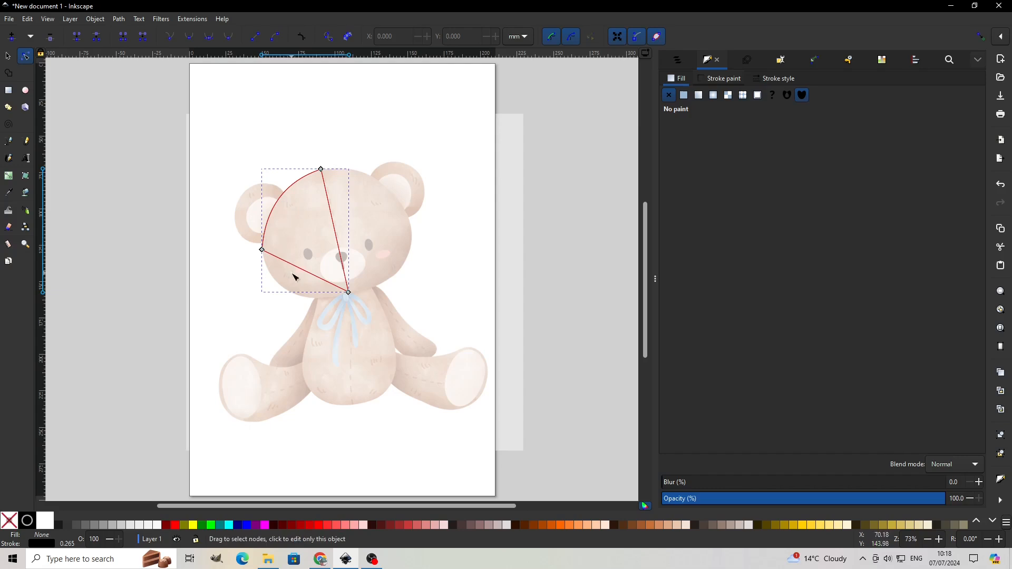
pyautogui.moveTo(308, 272); pyautogui.dragTo(297, 298)
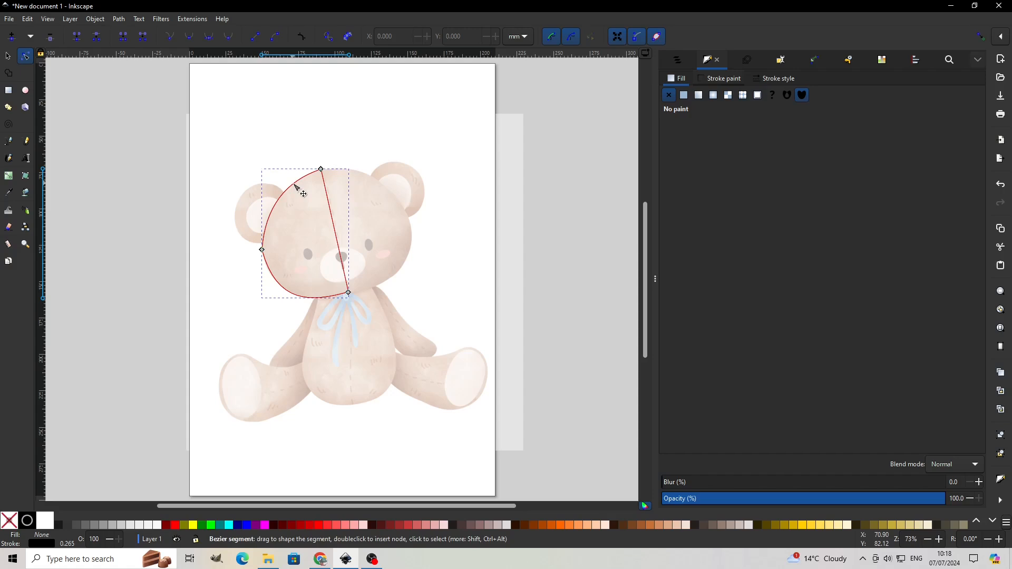
# Duplicate the half-head path and flip the copy horizontally
pyautogui.click(8, 56)
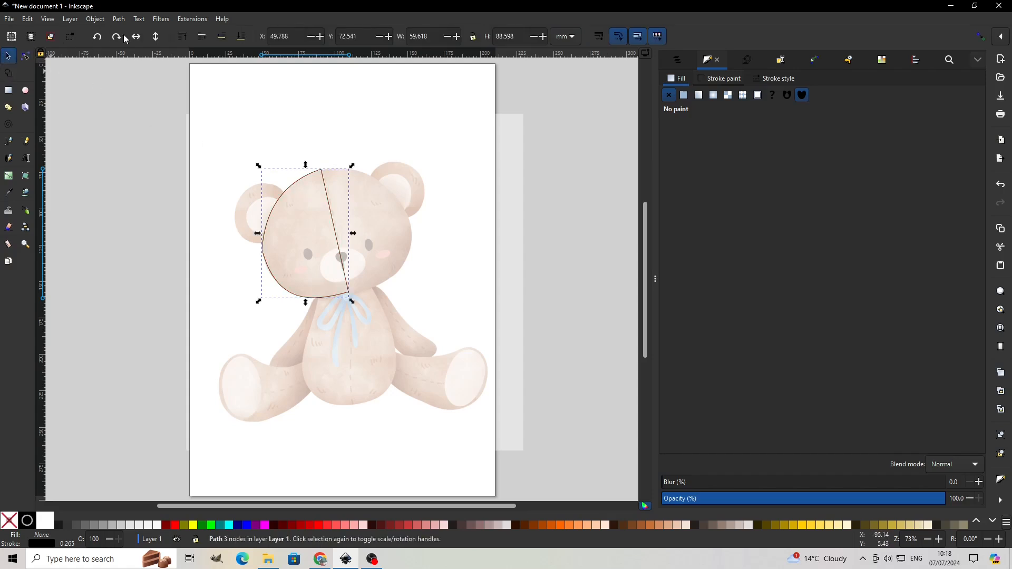
pyautogui.click(95, 19)
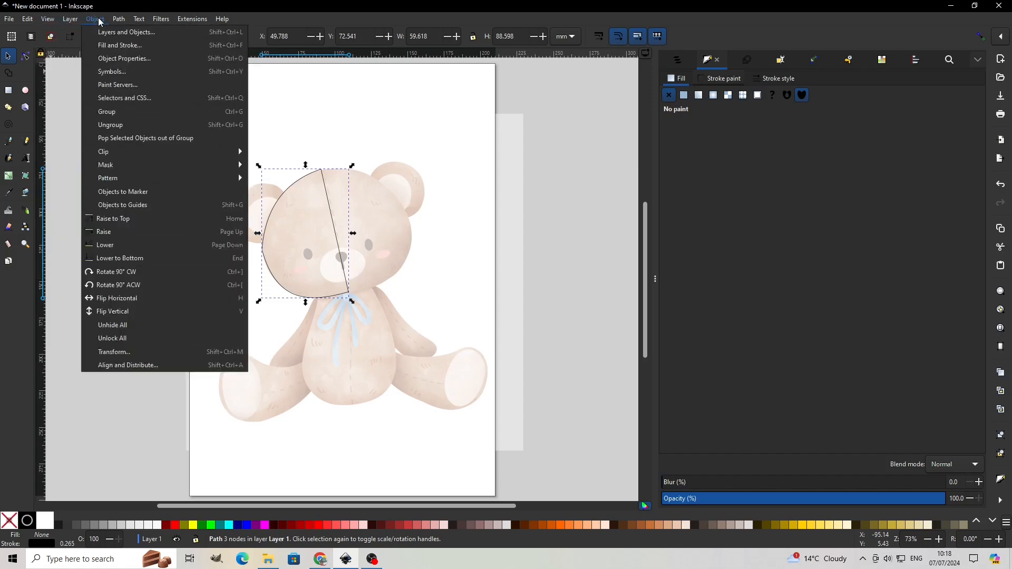
pyautogui.moveTo(118, 19)
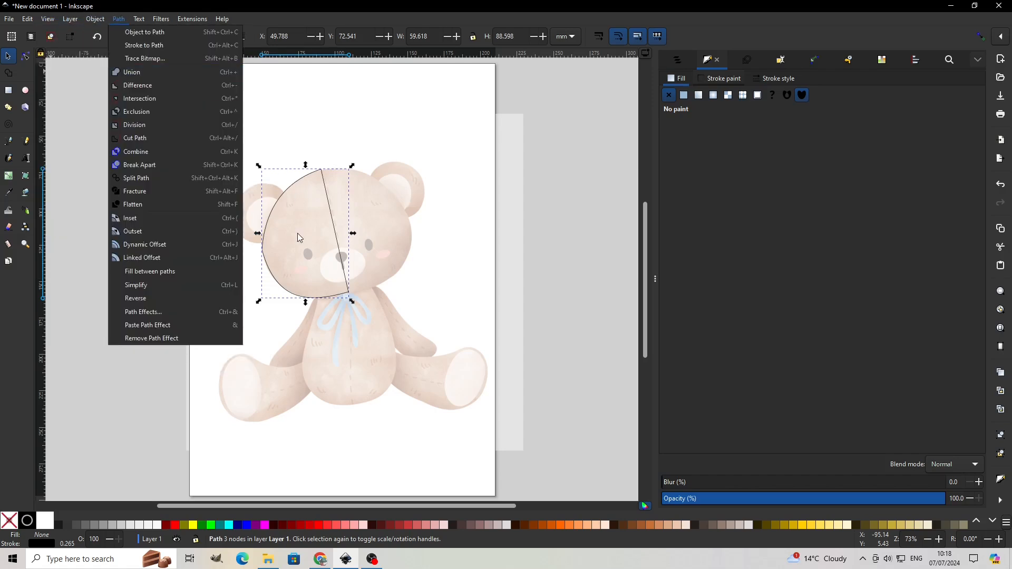
pyautogui.click(332, 220)
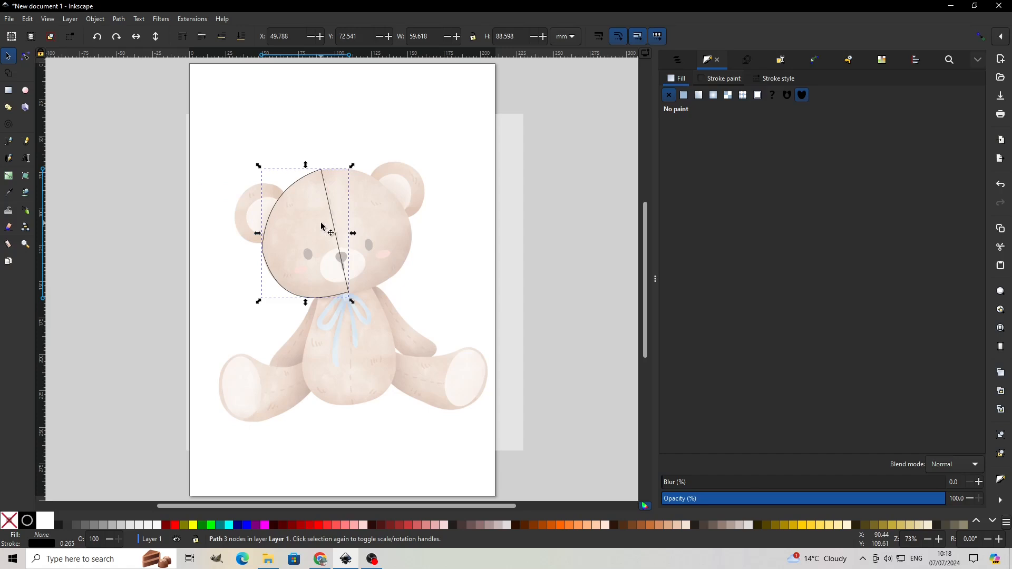
pyautogui.rightClick(322, 223)
pyautogui.click(350, 273)
pyautogui.click(138, 40)
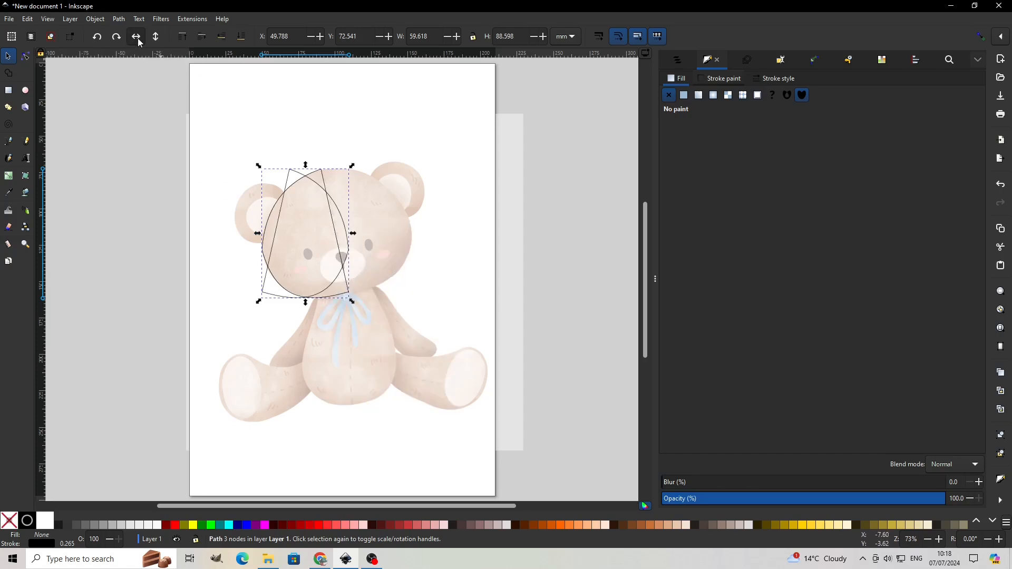
# Rotate and move the flipped copy onto the right half of the head so the straight edges meet along the centre seam
pyautogui.click(331, 285)
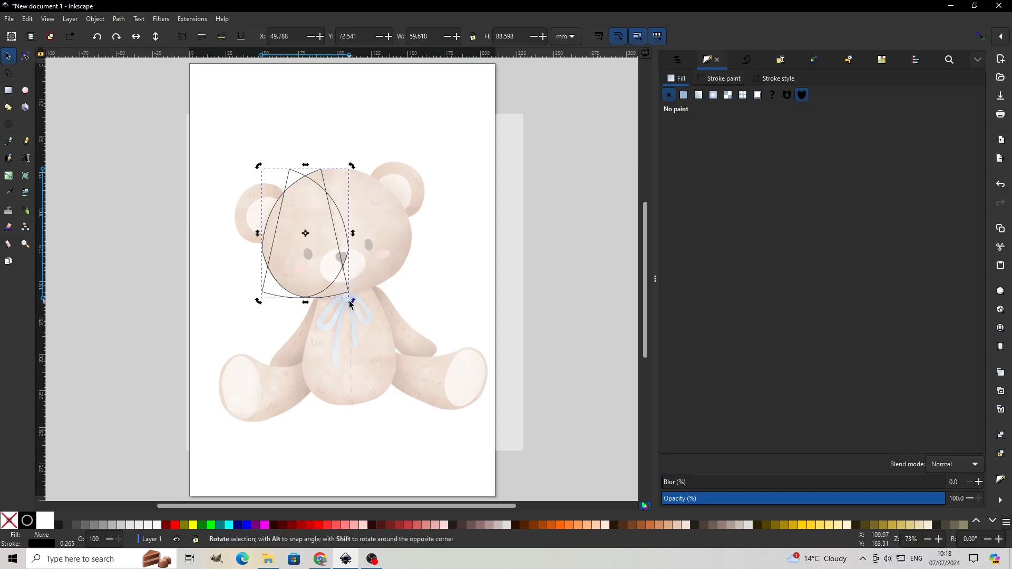
pyautogui.moveTo(353, 301); pyautogui.dragTo(419, 257)
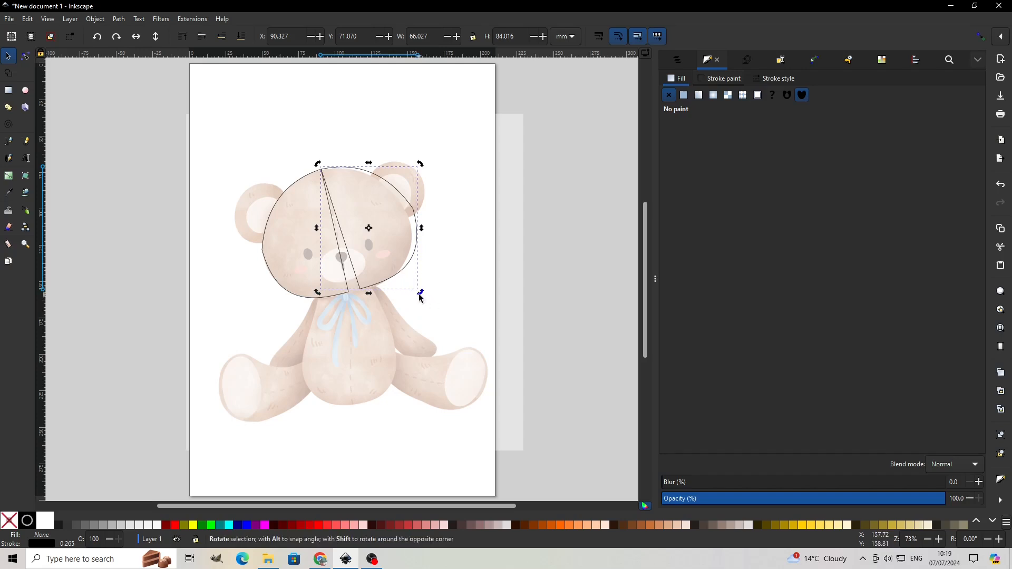
pyautogui.moveTo(420, 297); pyautogui.dragTo(410, 297)
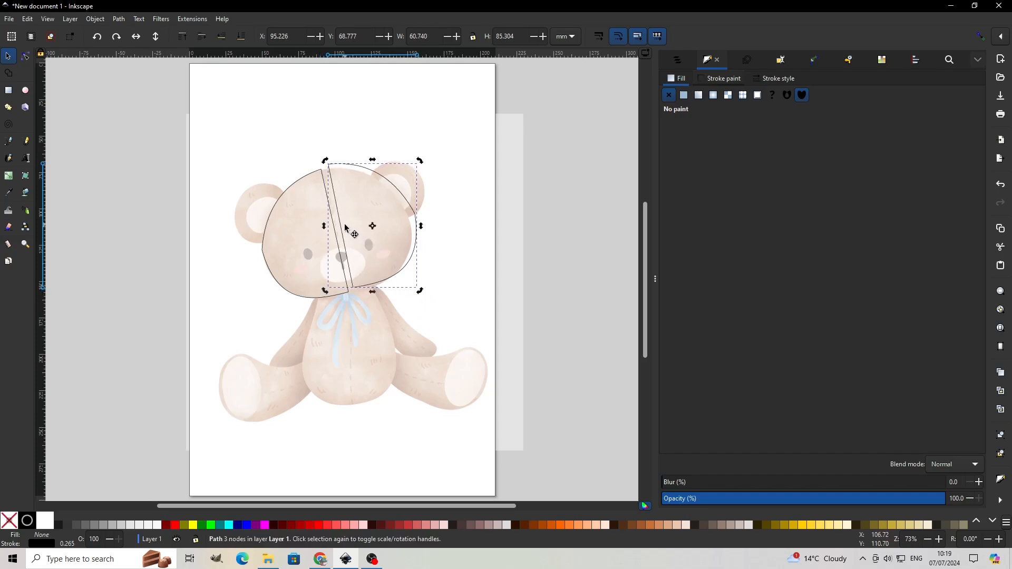
pyautogui.moveTo(345, 224); pyautogui.dragTo(339, 233)
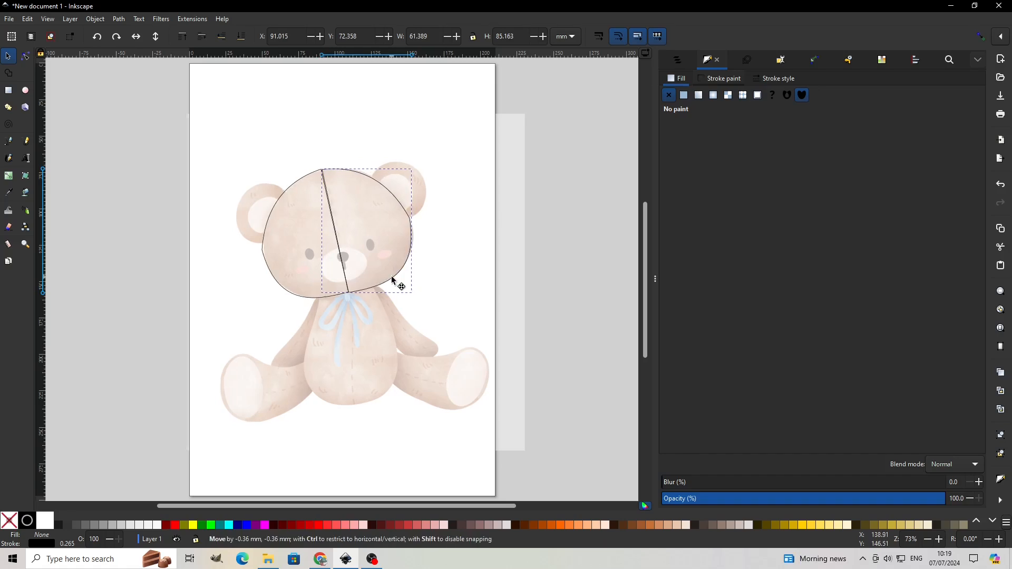
pyautogui.moveTo(393, 281); pyautogui.dragTo(393, 281)
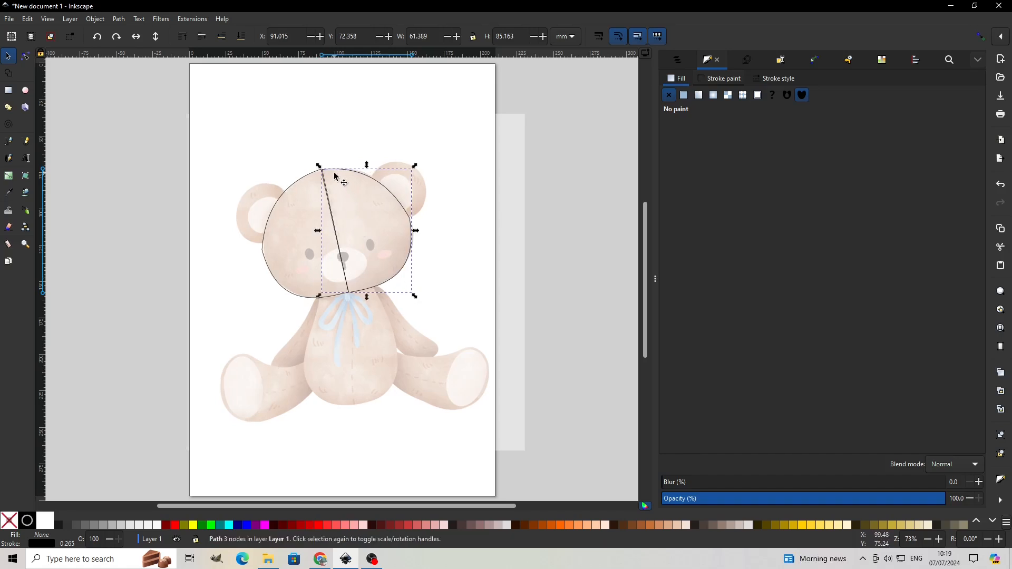
# Delete the straight centre segment between the top and bottom nodes of the right half-head path
pyautogui.click(329, 201)
pyautogui.press('n')
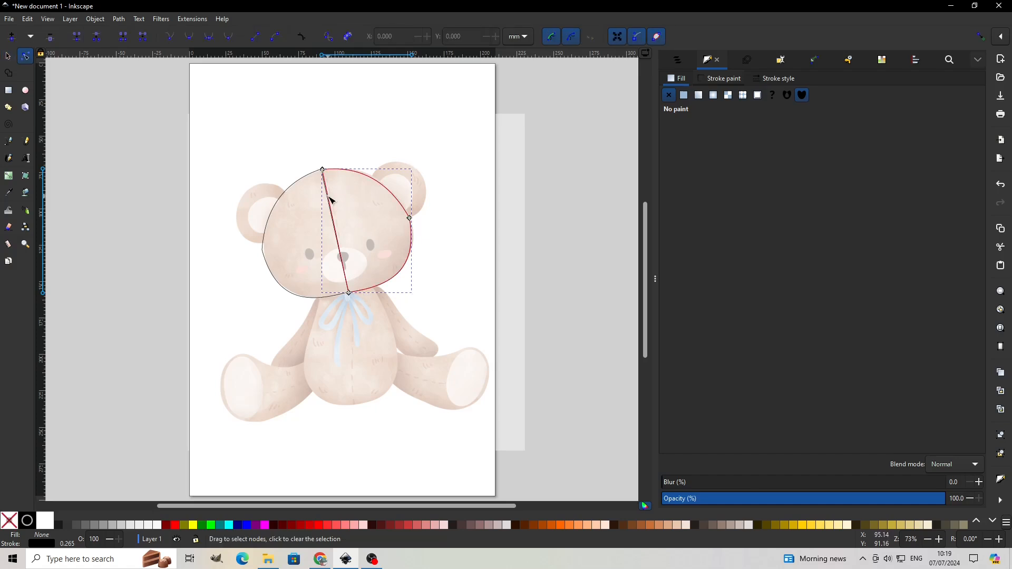
pyautogui.click(322, 170)
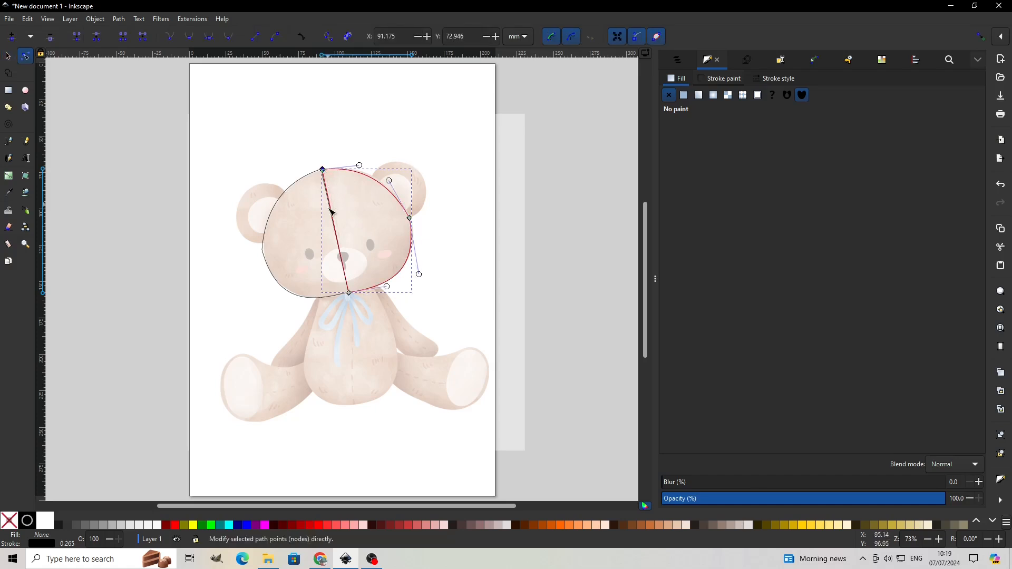
pyautogui.keyDown('shift'); pyautogui.click(348, 293); pyautogui.keyUp('shift')
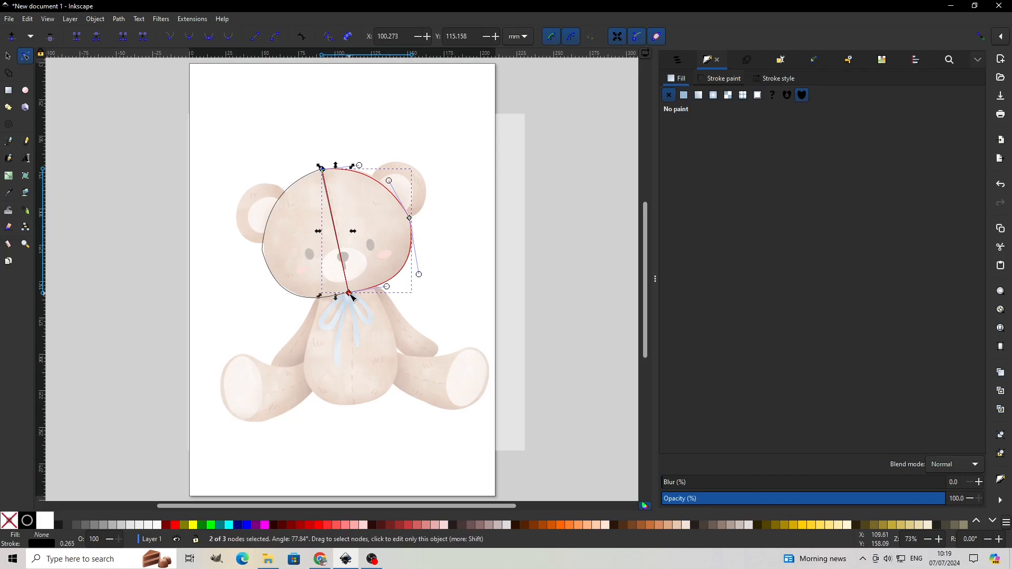
pyautogui.click(143, 39)
pyautogui.click(290, 132)
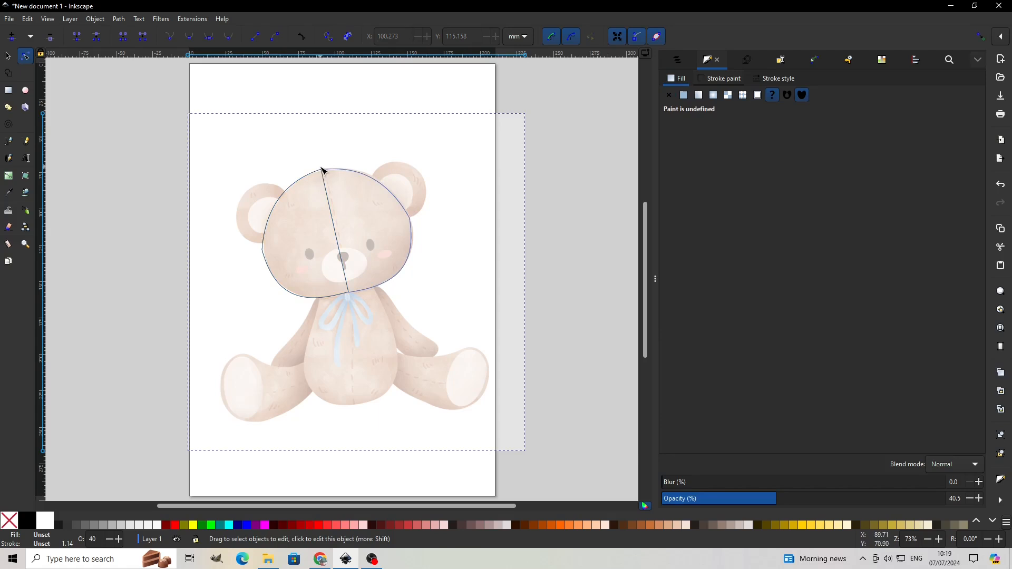
# Delete the straight centre segment between the top and bottom nodes of the left half-head path
pyautogui.click(322, 172)
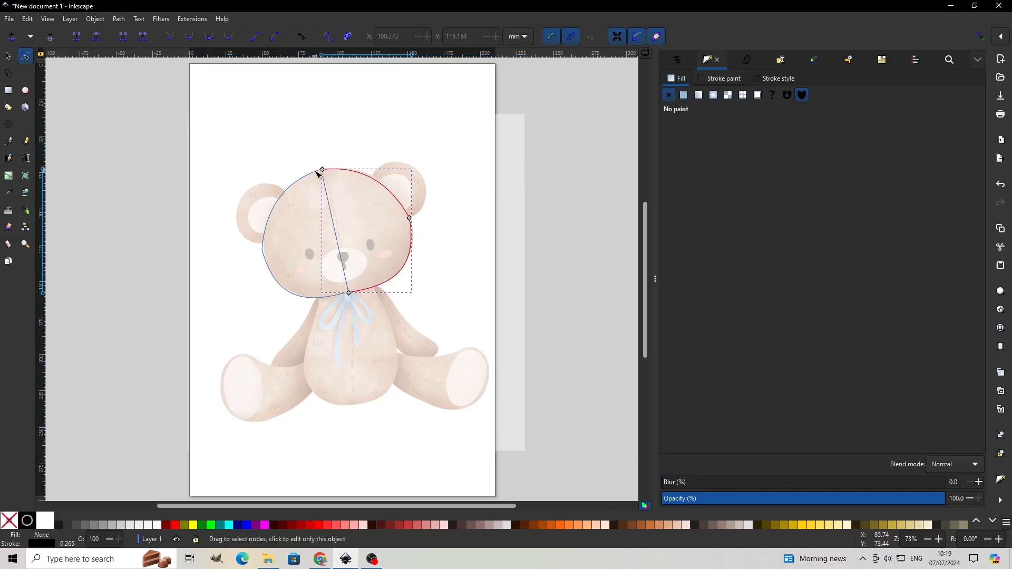
pyautogui.click(321, 171)
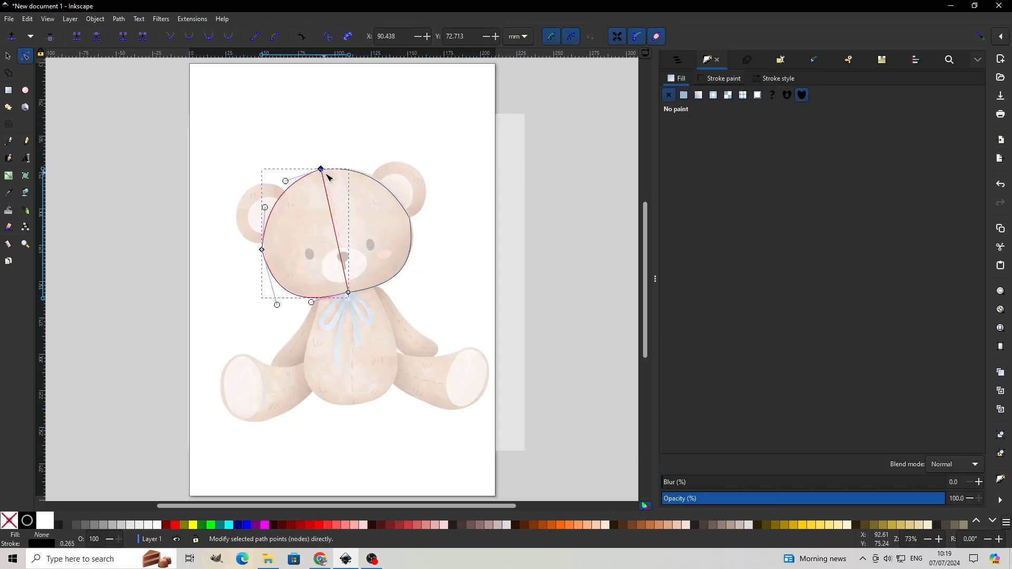
pyautogui.keyDown('shift'); pyautogui.click(352, 296); pyautogui.keyUp('shift')
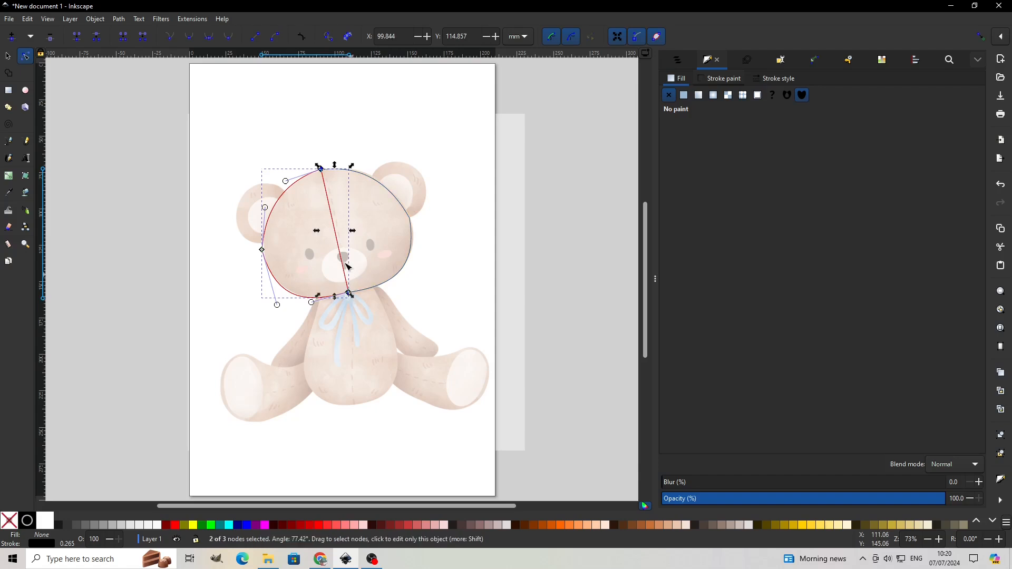
pyautogui.click(143, 37)
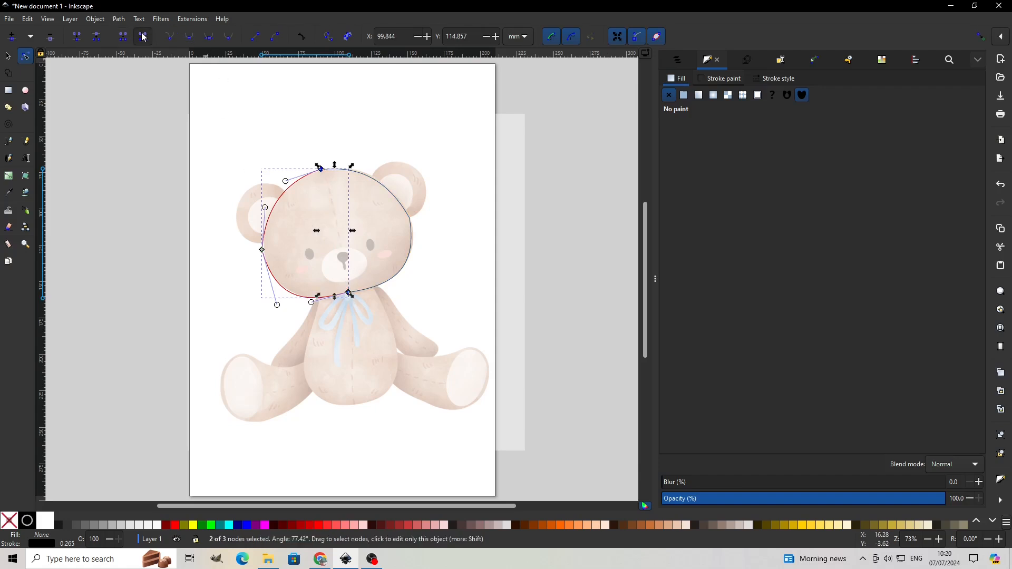
pyautogui.click(396, 79)
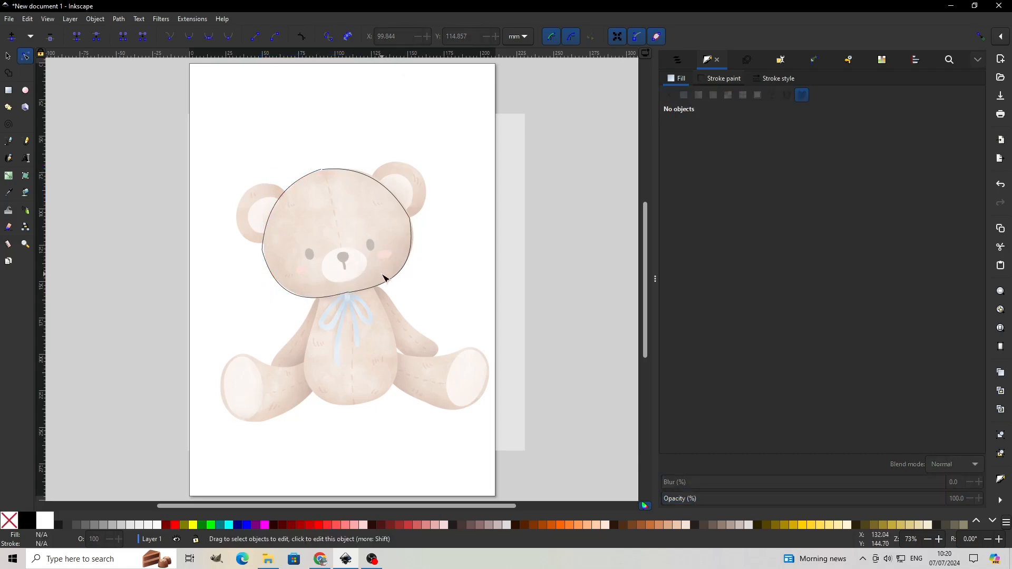
# Enable snapping and snap the left half's top and bottom end nodes onto the matching end nodes of the right half
pyautogui.click(981, 36)
pyautogui.click(387, 190)
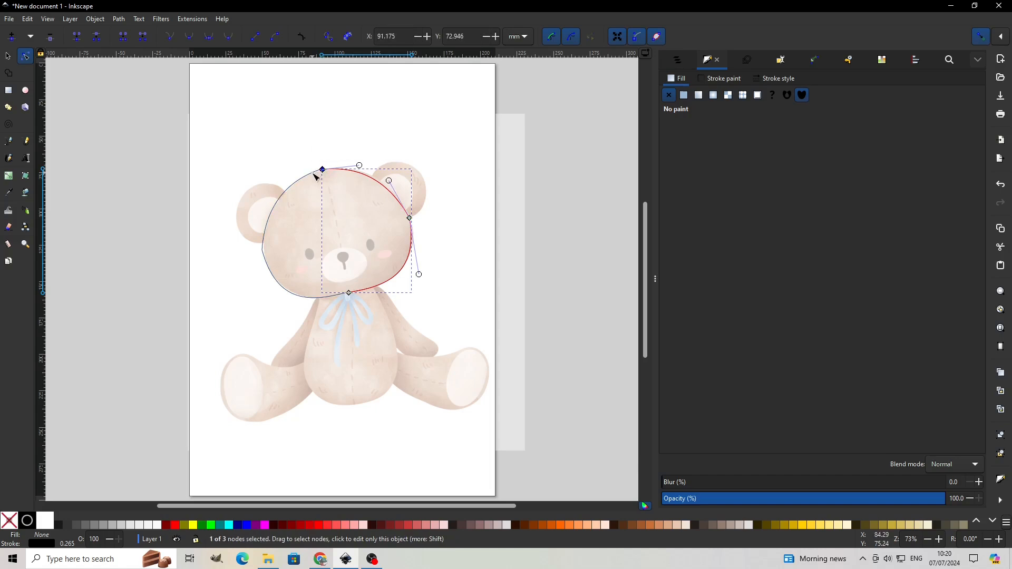
pyautogui.click(322, 169)
pyautogui.moveTo(323, 170); pyautogui.dragTo(323, 170)
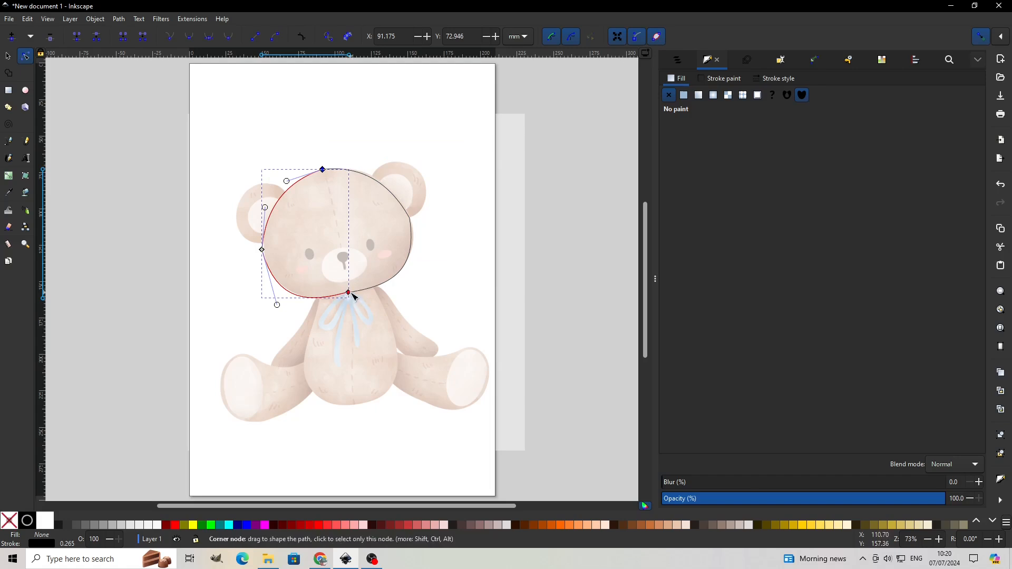
pyautogui.moveTo(350, 294); pyautogui.dragTo(354, 296)
pyautogui.click(395, 131)
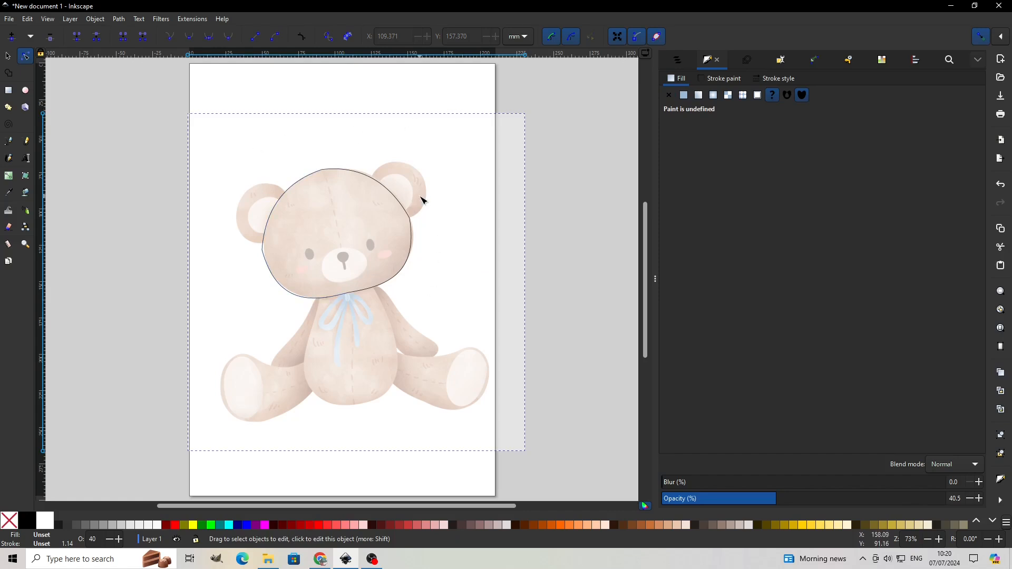
# Trace the bear's left ear with an open three-node path from the head outline, bending both segments to the ear's edge
pyautogui.click(9, 141)
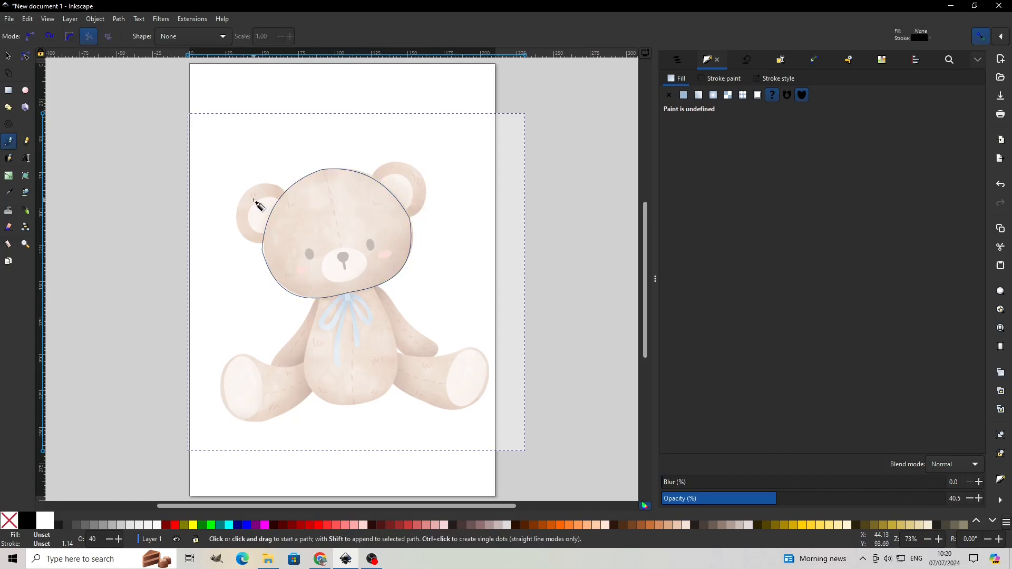
pyautogui.click(285, 193)
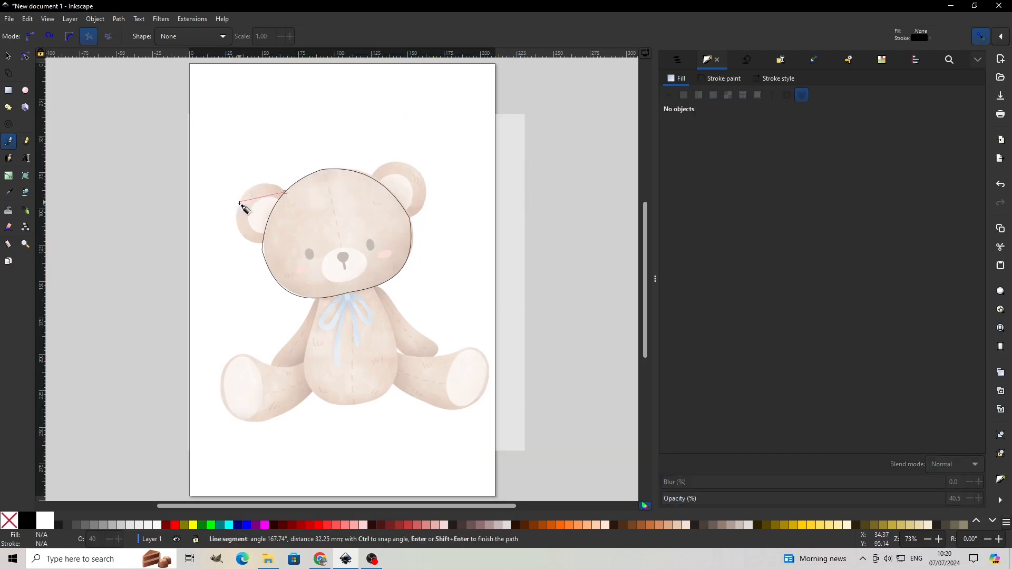
pyautogui.click(239, 203)
pyautogui.doubleClick(262, 243)
pyautogui.press('n')
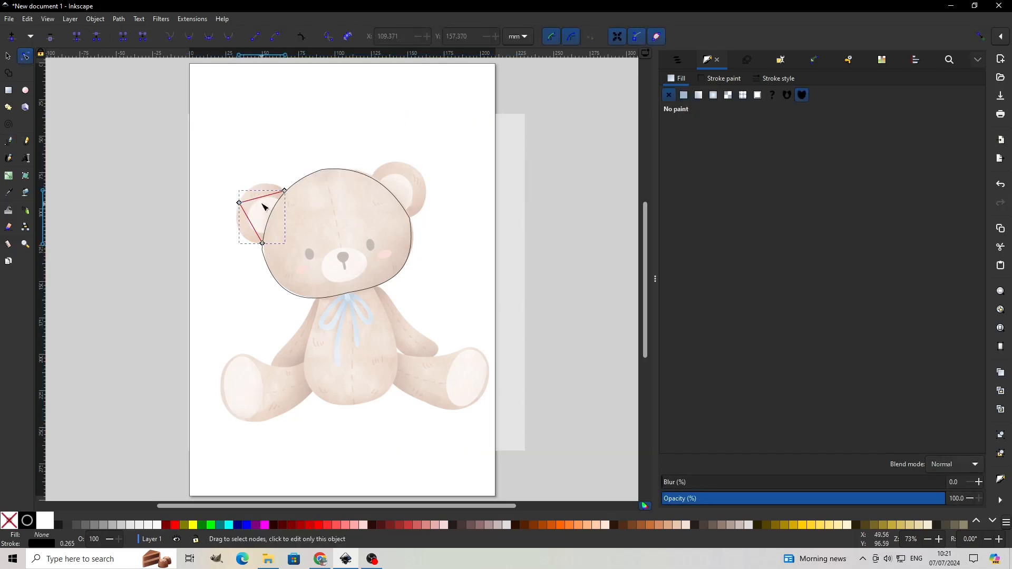
pyautogui.moveTo(262, 197); pyautogui.dragTo(258, 184)
pyautogui.moveTo(253, 226); pyautogui.dragTo(243, 235)
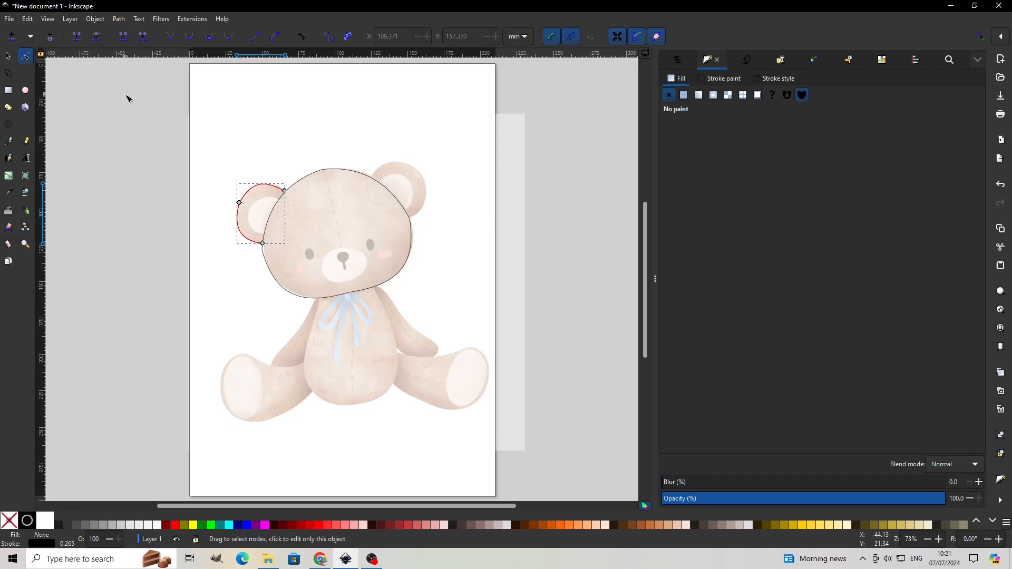
# Trace the bear's right ear with an open three-node path from the head outline, bending both segments to the ear's edge
pyautogui.click(8, 141)
pyautogui.click(372, 177)
pyautogui.click(416, 171)
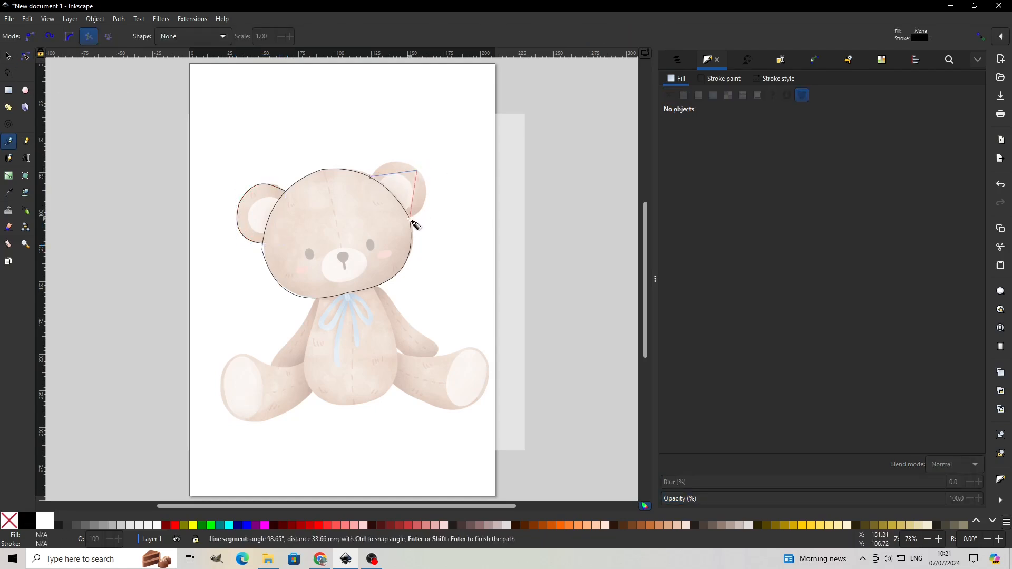
pyautogui.doubleClick(410, 218)
pyautogui.press('n')
pyautogui.moveTo(395, 174); pyautogui.dragTo(393, 164)
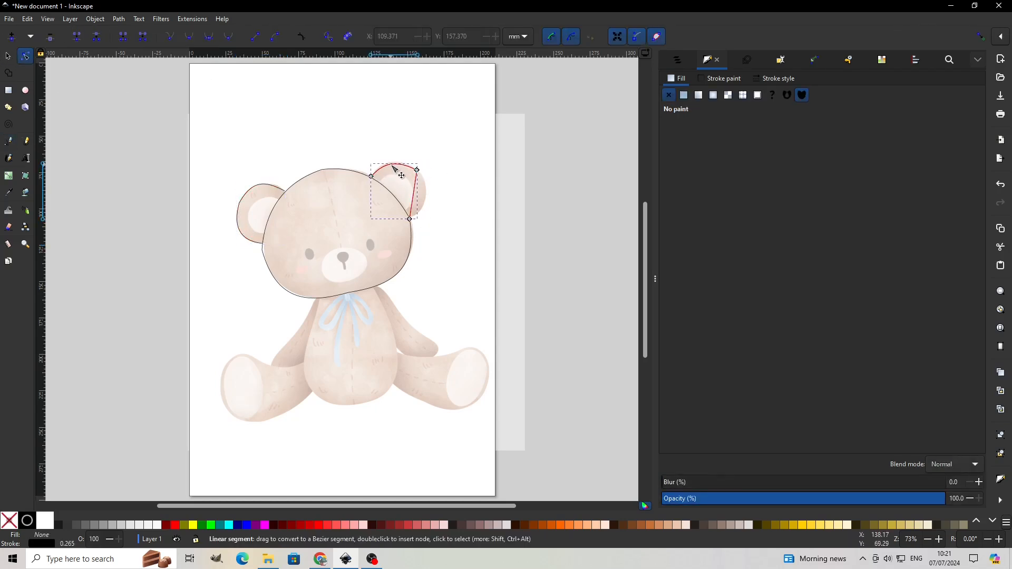
pyautogui.moveTo(418, 199); pyautogui.dragTo(429, 206)
pyautogui.rightClick(425, 191)
pyautogui.press('Escape')
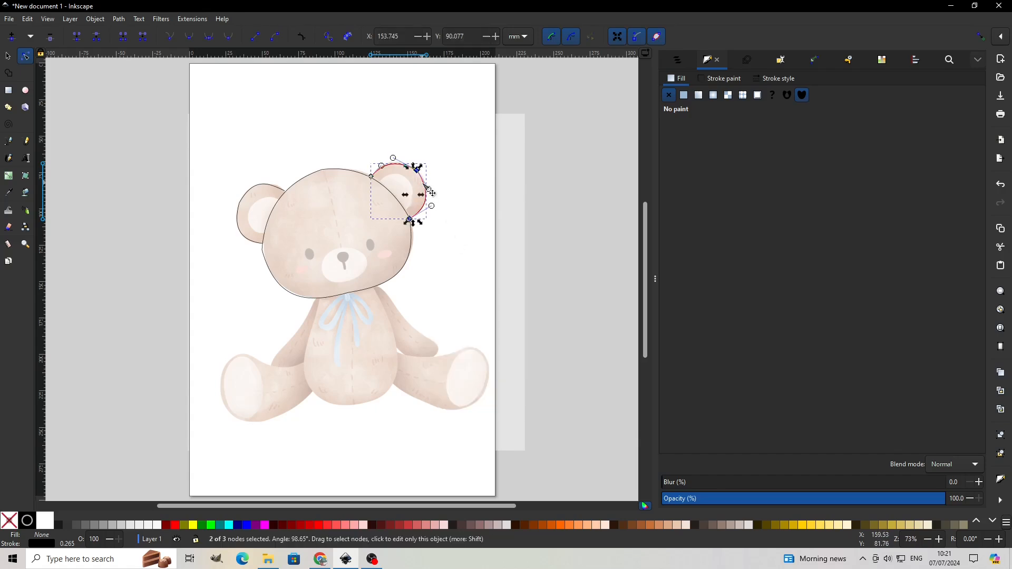
# Shrink a copy of the right ear path and fit it around the inner ear
pyautogui.click(8, 55)
pyautogui.moveTo(405, 202)
pyautogui.mouseDown()
pyautogui.moveTo(426, 219)
pyautogui.moveTo(415, 205)
pyautogui.mouseUp()
pyautogui.moveTo(420, 168); pyautogui.dragTo(418, 173)
pyautogui.moveTo(413, 207); pyautogui.dragTo(413, 205)
# Shrink a copy of the left ear path and position it along the edge of the inner ear
pyautogui.click(250, 204)
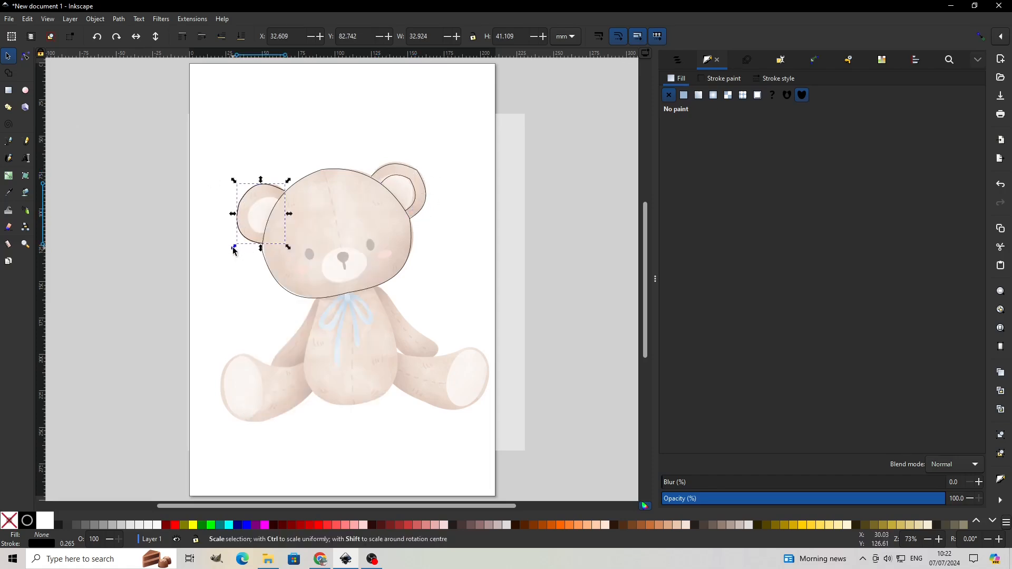
pyautogui.moveTo(266, 196); pyautogui.dragTo(285, 193)
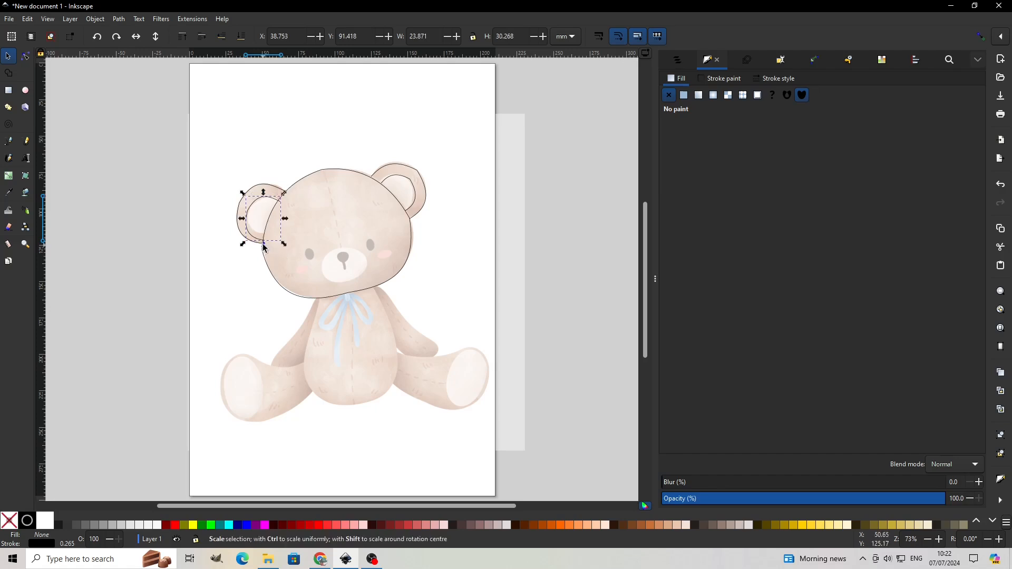
pyautogui.moveTo(263, 243); pyautogui.dragTo(263, 238)
pyautogui.click(283, 213)
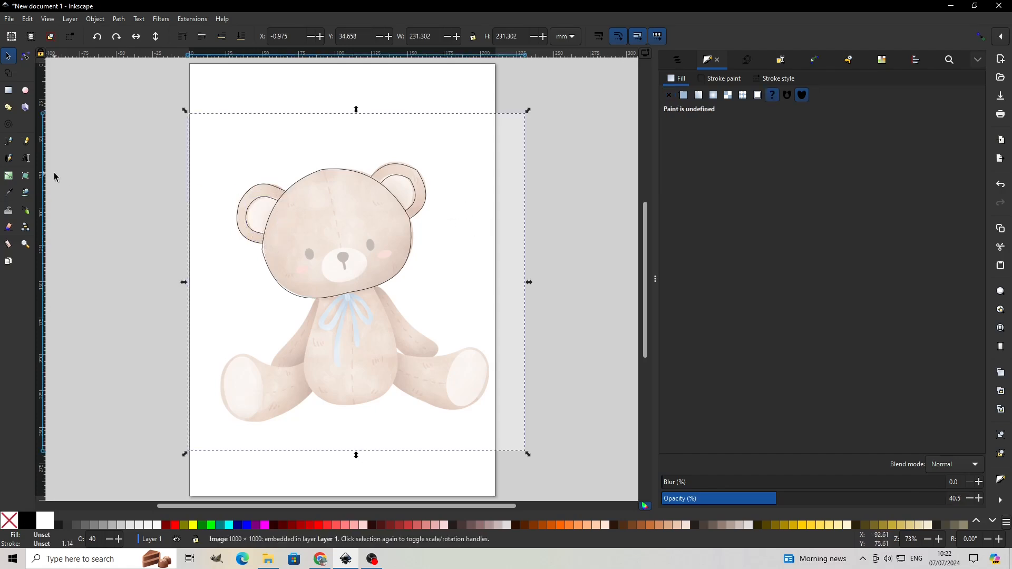
# Draw an ellipse over the muzzle with radii of about 18 by 12.3 mm, giving it a flat stroke and no fill
pyautogui.click(25, 90)
pyautogui.moveTo(317, 249); pyautogui.dragTo(371, 285)
pyautogui.click(717, 79)
pyautogui.click(671, 94)
pyautogui.click(683, 96)
pyautogui.click(679, 79)
pyautogui.click(669, 95)
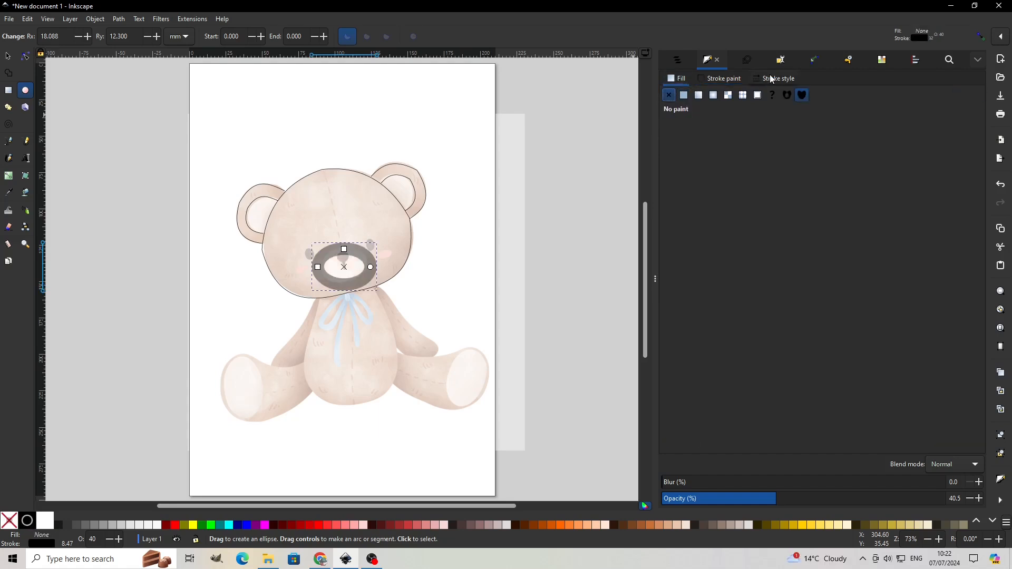
# Set the muzzle ellipse's stroke width to 0.7 mm
pyautogui.click(772, 78)
pyautogui.write('0.7')
pyautogui.press('Return')
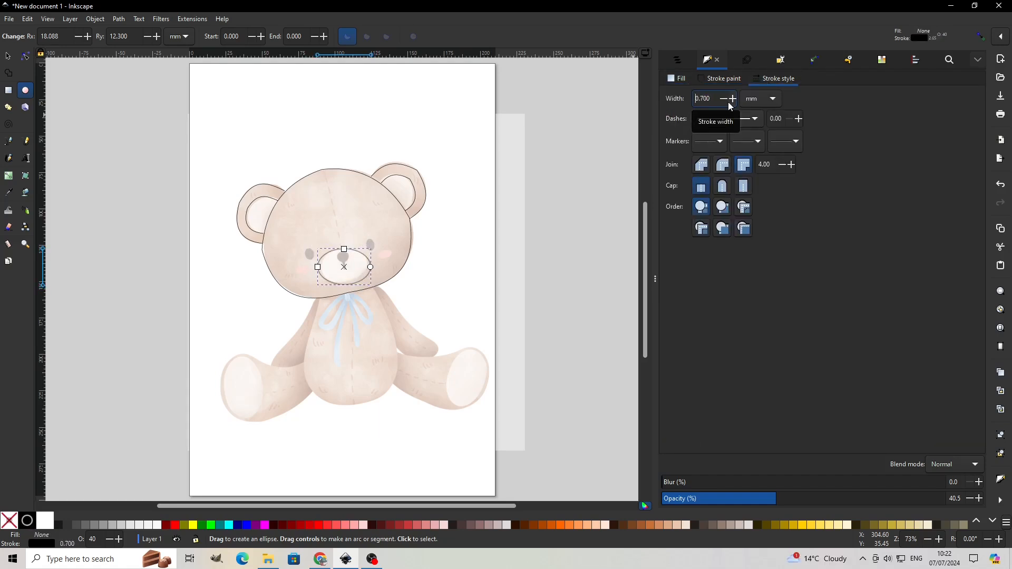
# Scale, tilt and position the ellipse to fit the muzzle, at about 33.4 by 23.8 mm
pyautogui.click(9, 56)
pyautogui.click(375, 267)
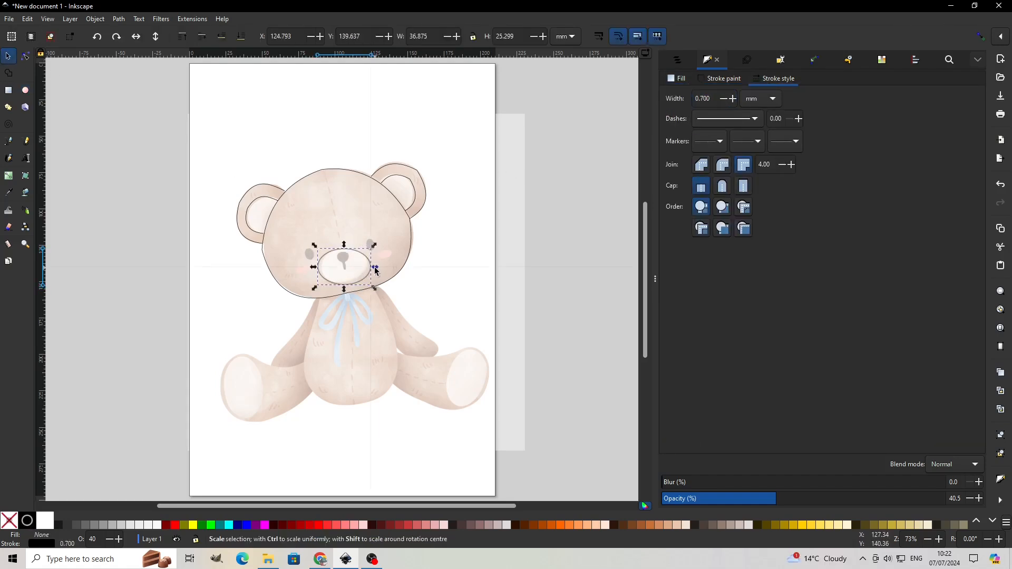
pyautogui.click(374, 267)
pyautogui.moveTo(375, 245); pyautogui.dragTo(370, 247)
pyautogui.click(366, 269)
pyautogui.moveTo(370, 289); pyautogui.dragTo(357, 278)
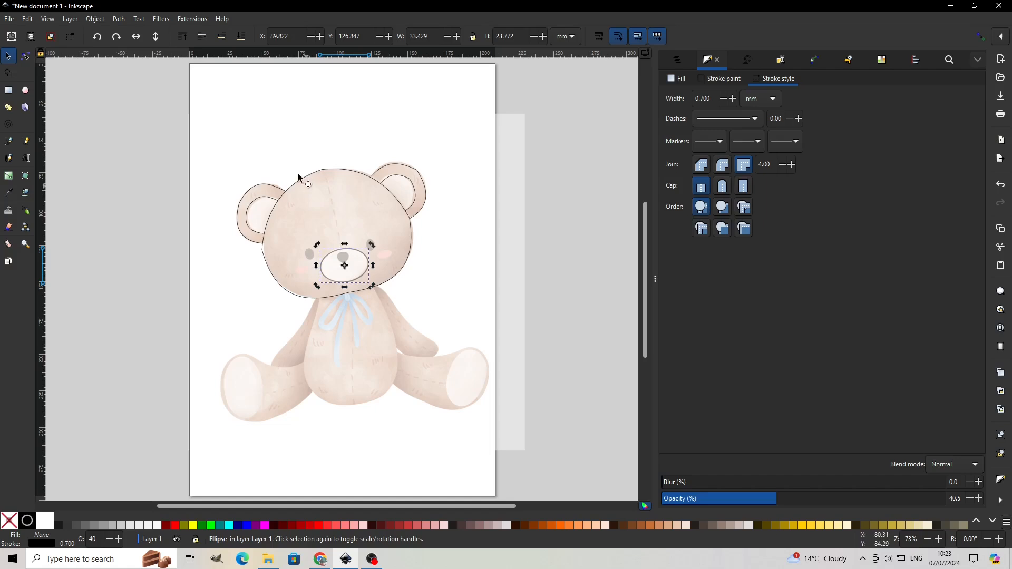
# Convert the muzzle ellipse to a path and end its selection
pyautogui.click(119, 19)
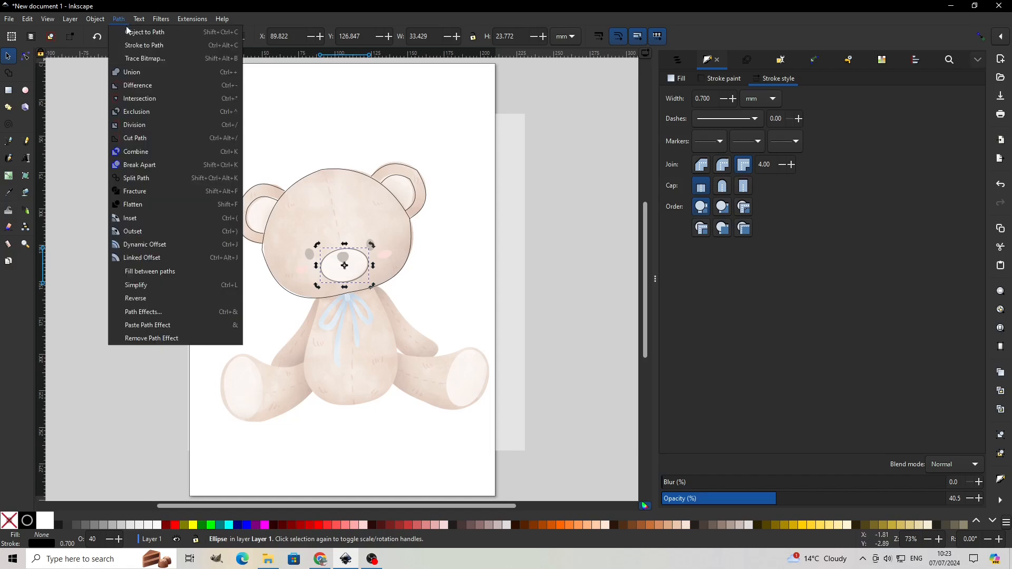
pyautogui.click(130, 32)
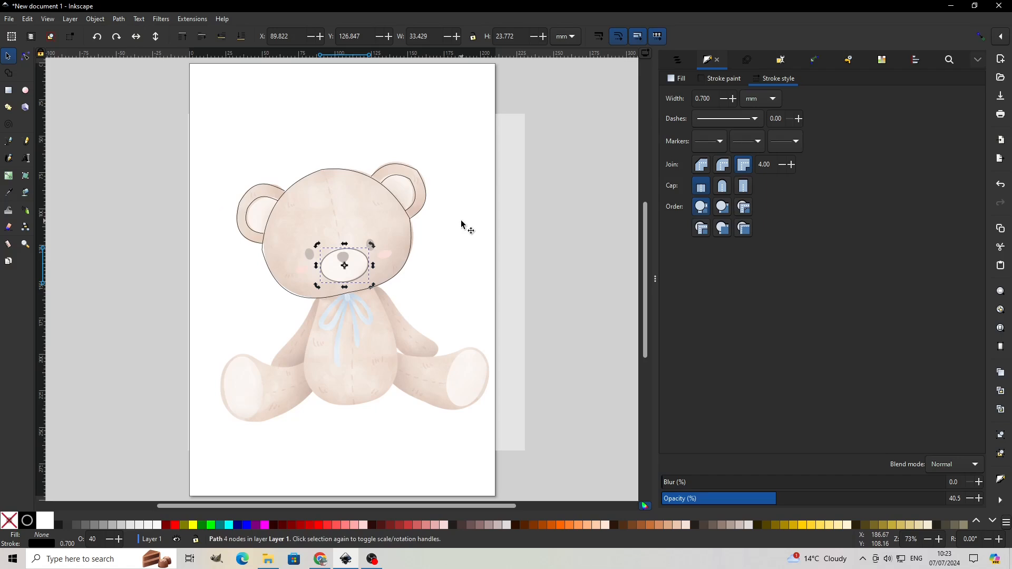
pyautogui.click(463, 273)
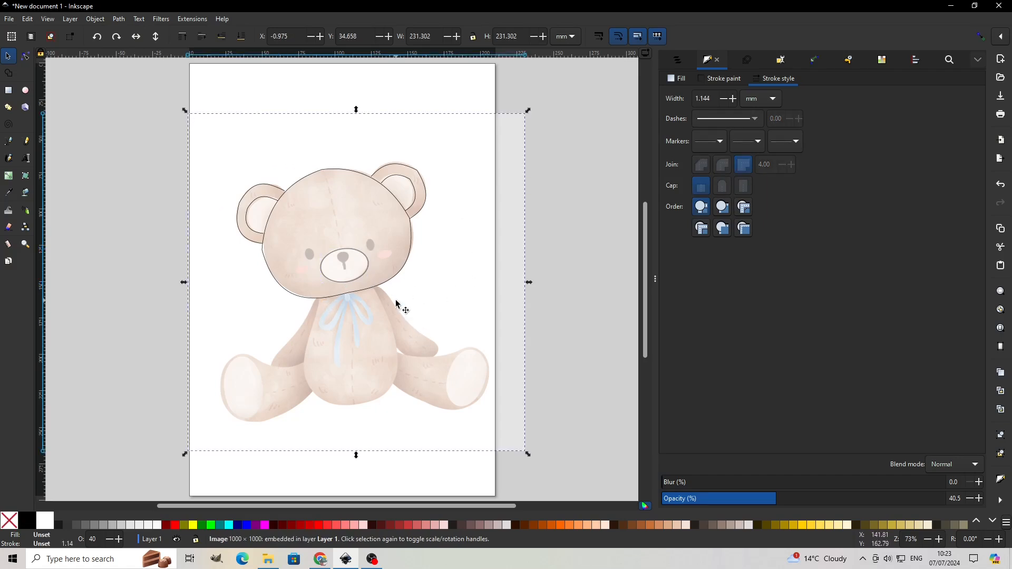
# Trace the body with an open three-node path from the head outline, bending both segments to the body's edges
pyautogui.click(10, 141)
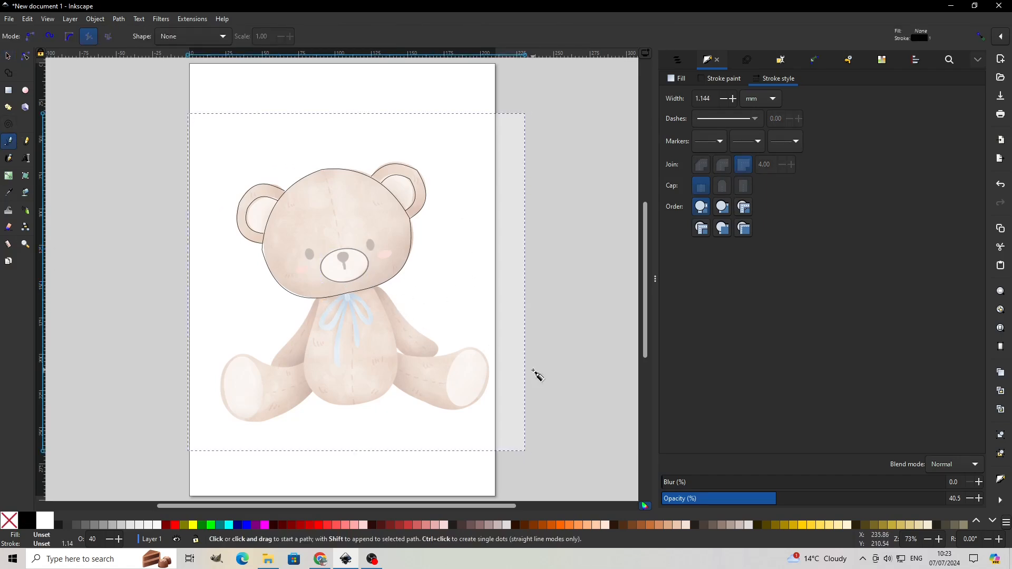
pyautogui.click(319, 299)
pyautogui.click(353, 404)
pyautogui.doubleClick(373, 286)
pyautogui.press('n')
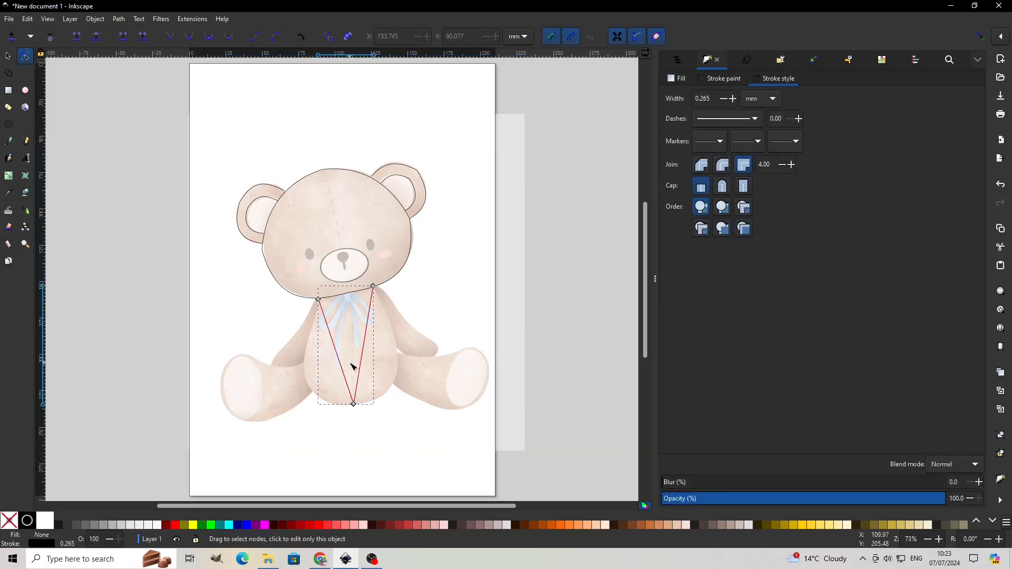
pyautogui.moveTo(360, 368); pyautogui.dragTo(309, 384)
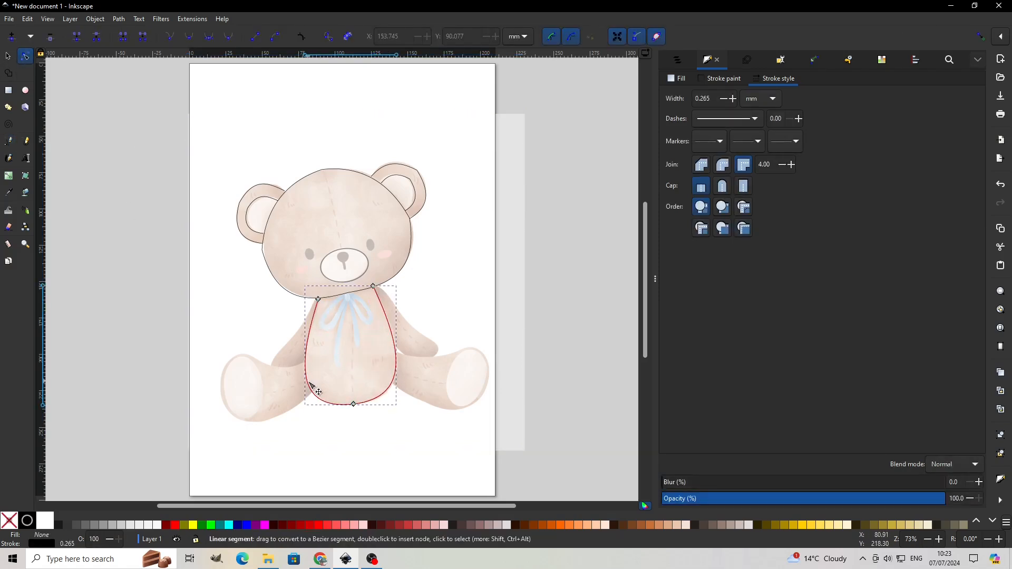
# Trace the bear's right arm with straight segments from the head outline down to the hand
pyautogui.click(11, 145)
pyautogui.click(376, 286)
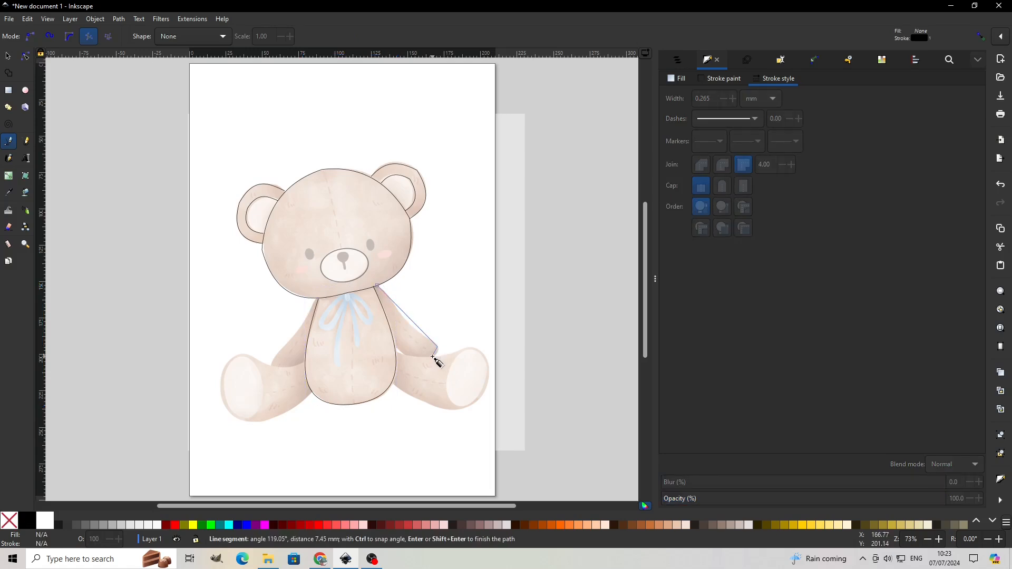
# Trace the bear's right leg with an open five-node path from the body's edge, bending its segments around the leg and foot
pyautogui.click(395, 353)
pyautogui.click(475, 348)
pyautogui.click(489, 377)
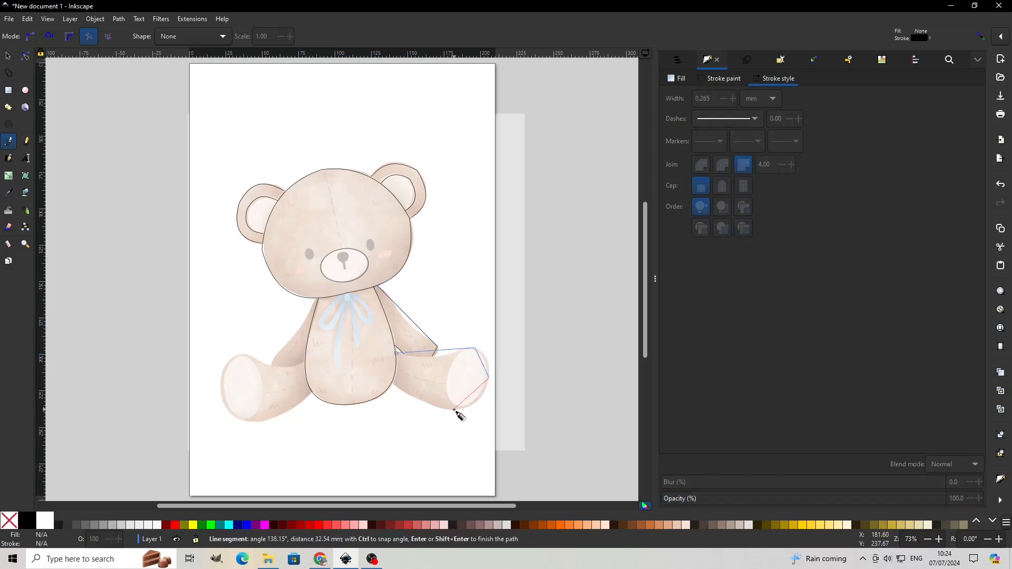
pyautogui.click(452, 410)
pyautogui.doubleClick(391, 383)
pyautogui.press('n')
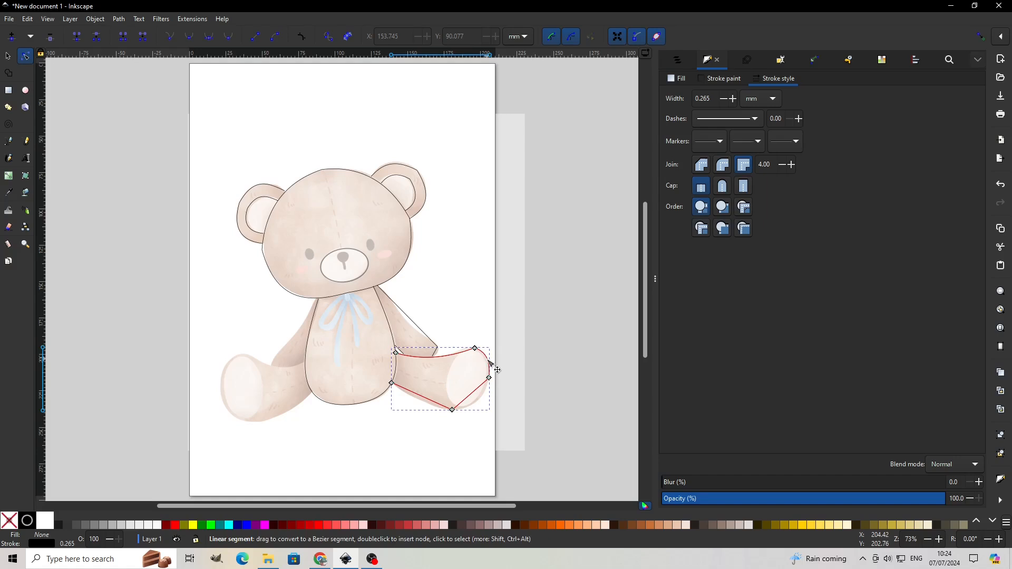
pyautogui.click(474, 348)
pyautogui.moveTo(488, 360); pyautogui.dragTo(478, 399)
pyautogui.click(472, 395)
# Draw an ellipse on the right foot's pad and rotate it to match the pad's tilt
pyautogui.click(25, 91)
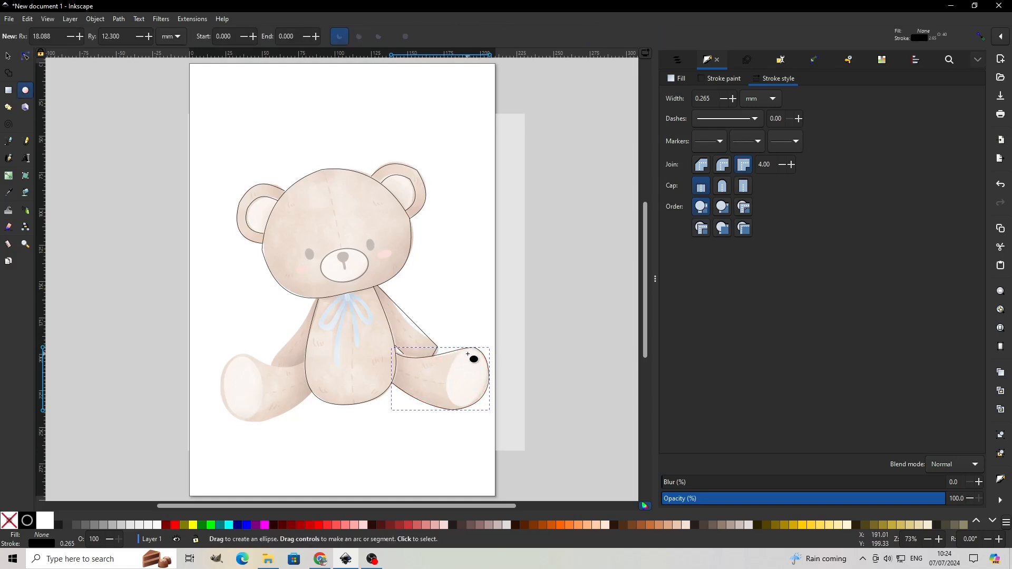
pyautogui.moveTo(459, 355)
pyautogui.mouseDown()
pyautogui.moveTo(485, 401)
pyautogui.moveTo(464, 402)
pyautogui.moveTo(479, 414)
pyautogui.mouseUp()
pyautogui.click(8, 56)
pyautogui.click(465, 403)
pyautogui.click(465, 375)
# Enlarge the right foot pad's ellipse to about 25.2 by 35.6 mm
pyautogui.click(457, 368)
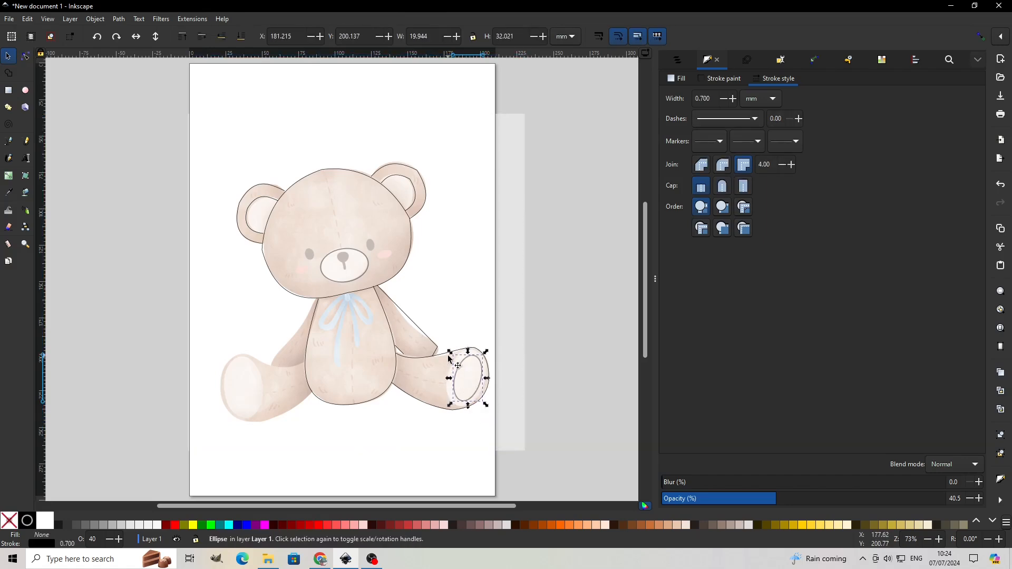
pyautogui.moveTo(450, 352); pyautogui.dragTo(486, 350)
pyautogui.click(482, 375)
pyautogui.click(473, 402)
pyautogui.click(473, 402)
# Duplicate the foot pad ellipse, move the copy onto the left foot's pad and rotate it to fit
pyautogui.rightClick(480, 397)
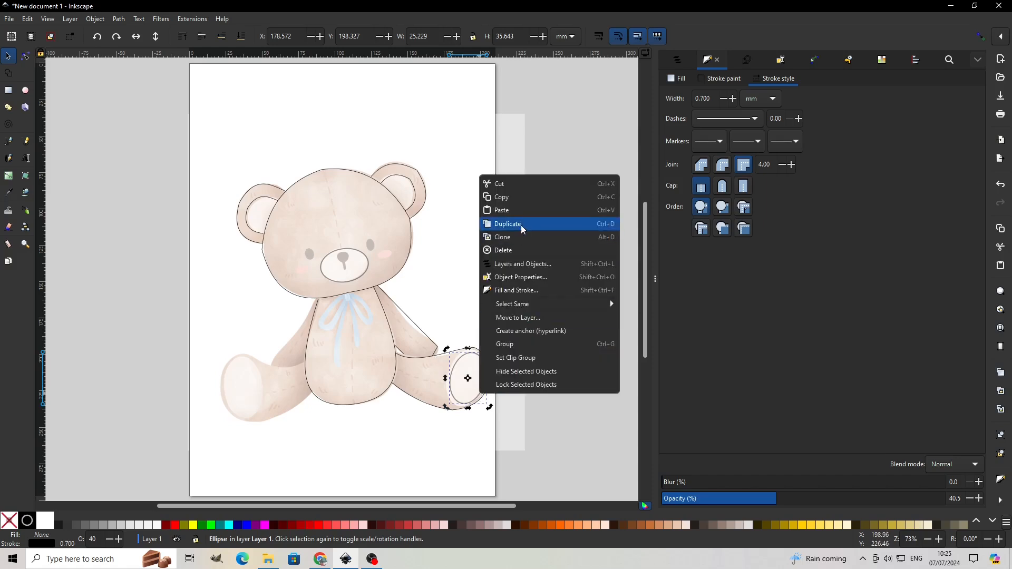
pyautogui.click(514, 224)
pyautogui.moveTo(468, 393); pyautogui.dragTo(257, 409)
pyautogui.click(257, 409)
pyautogui.moveTo(262, 359); pyautogui.dragTo(255, 352)
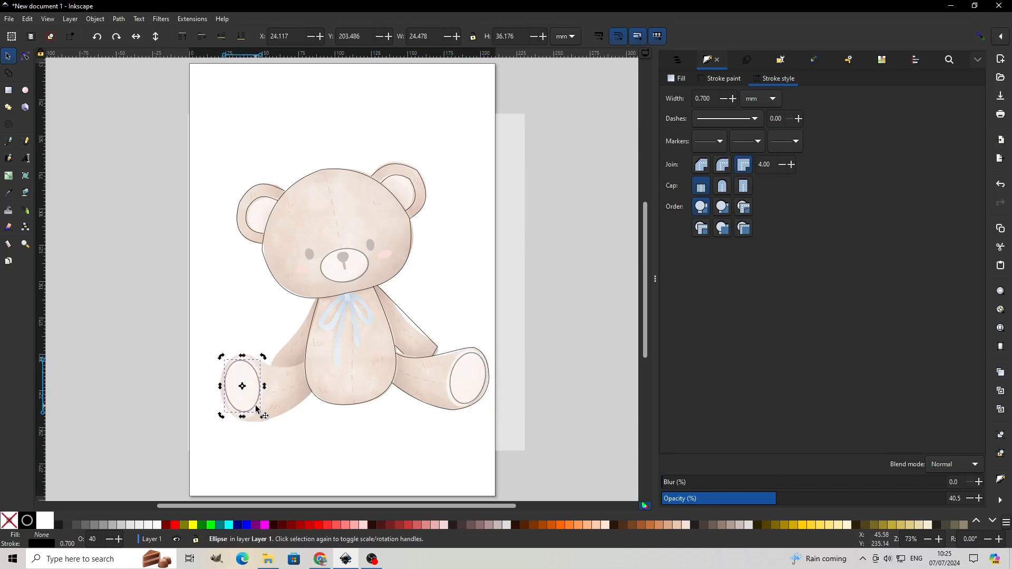
pyautogui.keyDown('shift'); pyautogui.click(465, 405); pyautogui.keyUp('shift')
pyautogui.press('Escape')
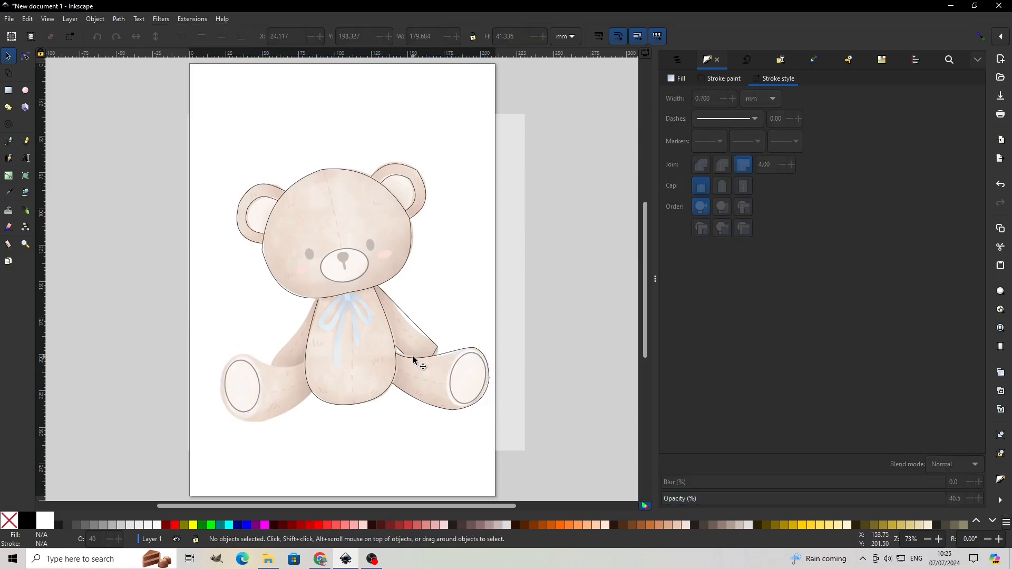
# Place a horizontally flipped copy of the right leg path over the left leg and scale it to fit
pyautogui.click(413, 361)
pyautogui.moveTo(409, 394); pyautogui.dragTo(231, 412)
pyautogui.press('h')
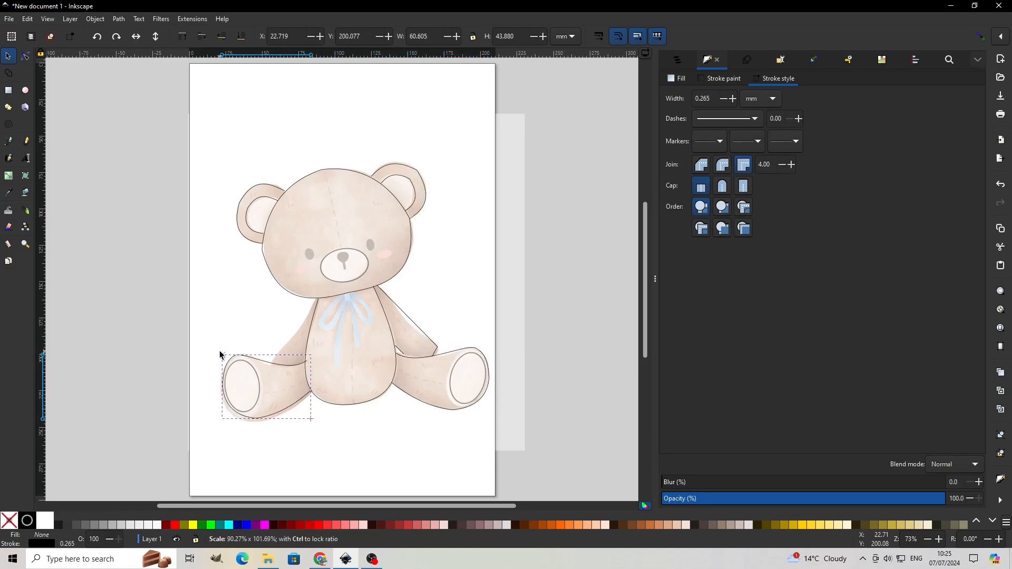
pyautogui.click(264, 426)
# Trace the bear's left arm with a straight line from the head outline down to the left leg
pyautogui.click(8, 141)
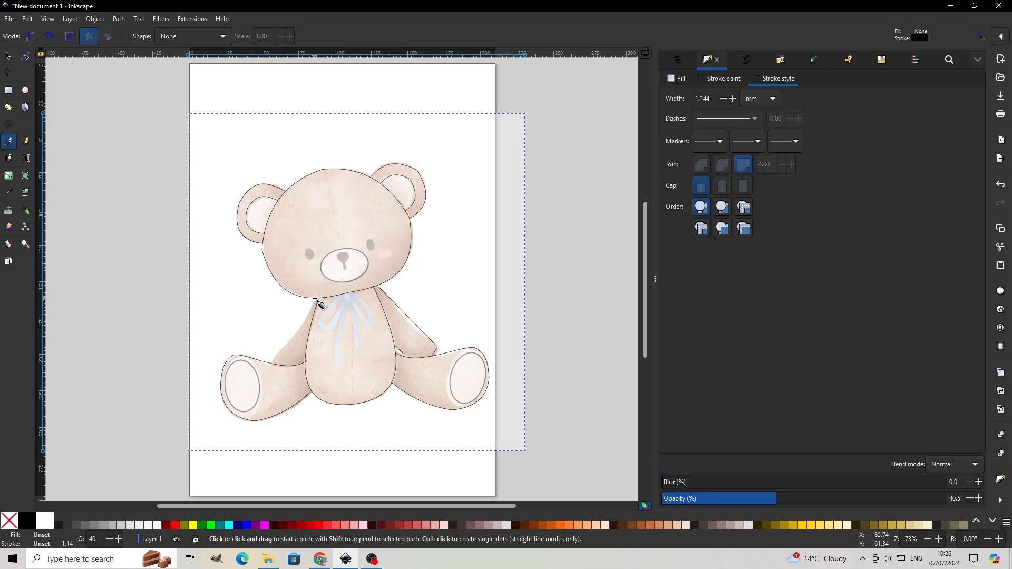
pyautogui.click(316, 298)
pyautogui.doubleClick(271, 363)
# Draw an ellipse with radii of about 2.9 by 4.2 mm over the left eye and convert it to a path
pyautogui.click(25, 90)
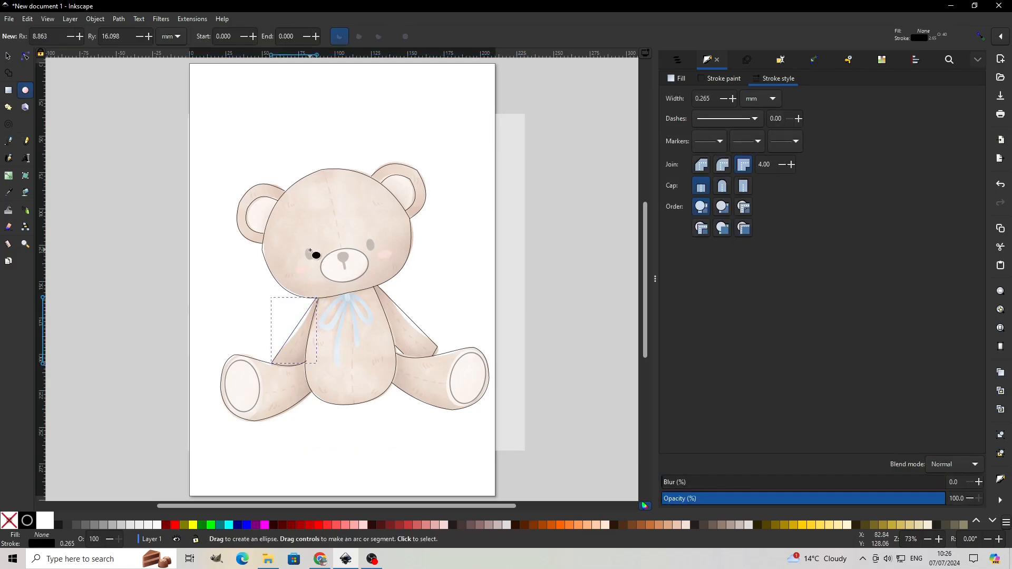
pyautogui.moveTo(306, 248); pyautogui.dragTo(314, 258)
pyautogui.click(119, 19)
pyautogui.click(132, 33)
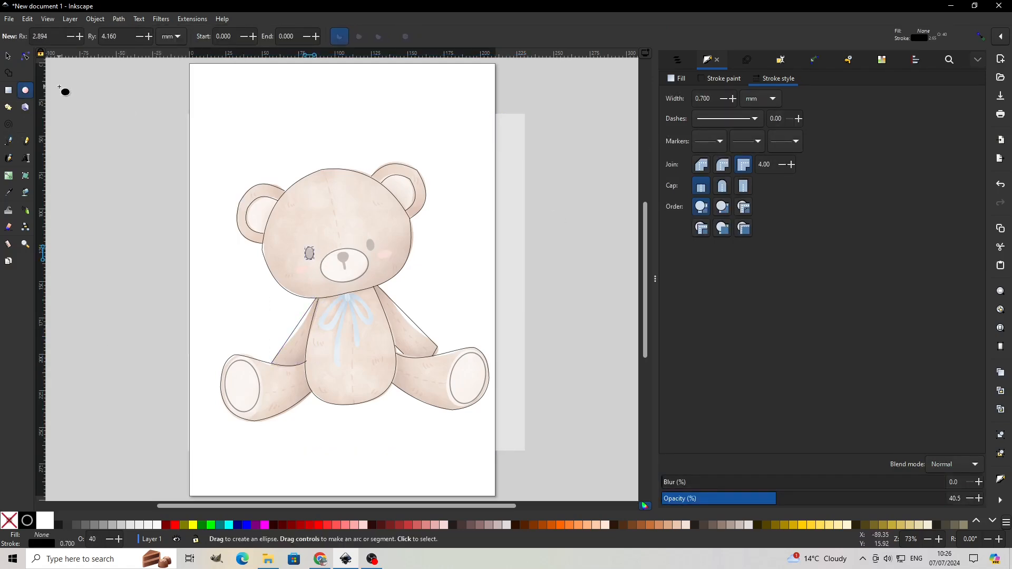
# Duplicate the left eye path and place the copy over the right eye
pyautogui.click(8, 56)
pyautogui.click(312, 255)
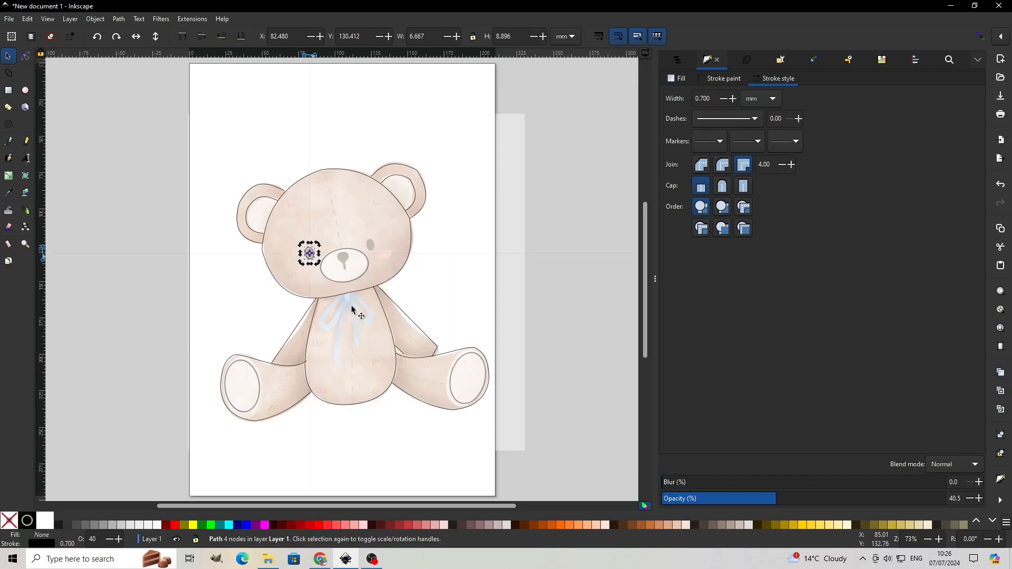
pyautogui.hotkey('ctrl', 'd')
pyautogui.moveTo(312, 258)
pyautogui.mouseDown()
pyautogui.moveTo(374, 248)
pyautogui.moveTo(355, 265)
pyautogui.mouseUp()
# Draw a nose ellipse with radii of about 4.5 by 3.8 mm and a short straight mouth line beneath it
pyautogui.click(25, 90)
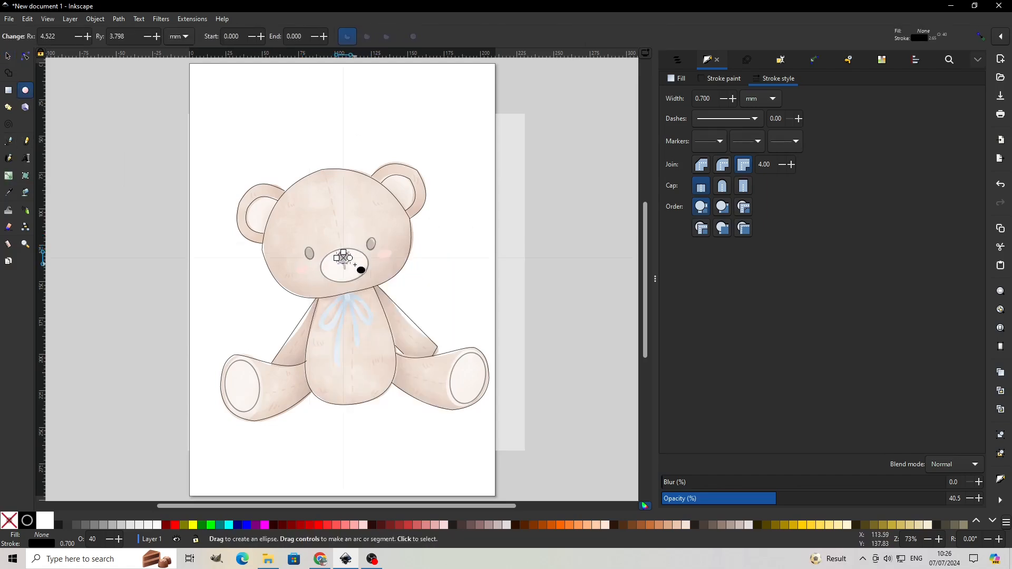
pyautogui.press('b')
pyautogui.click(343, 263)
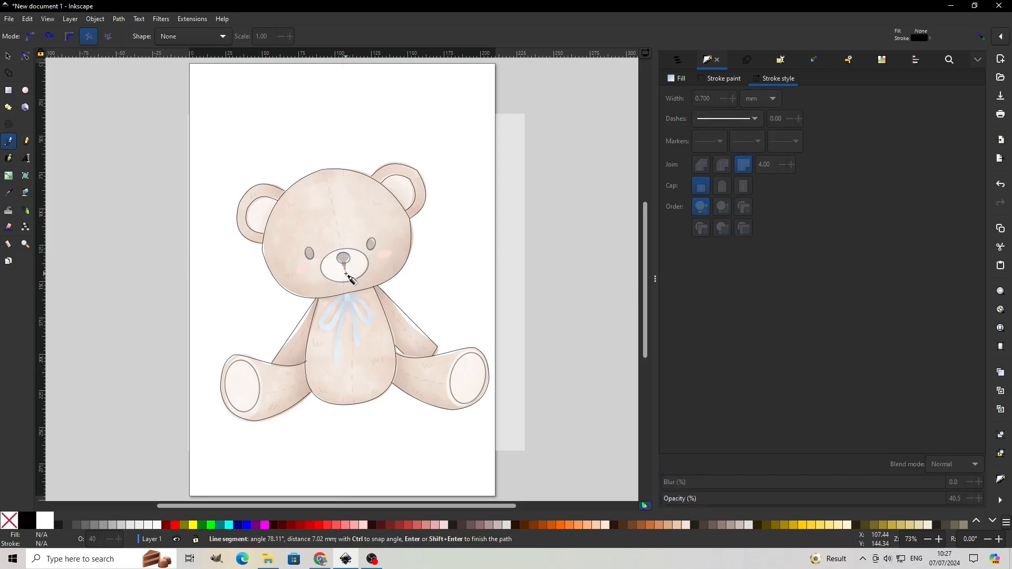
pyautogui.doubleClick(346, 274)
pyautogui.click(8, 57)
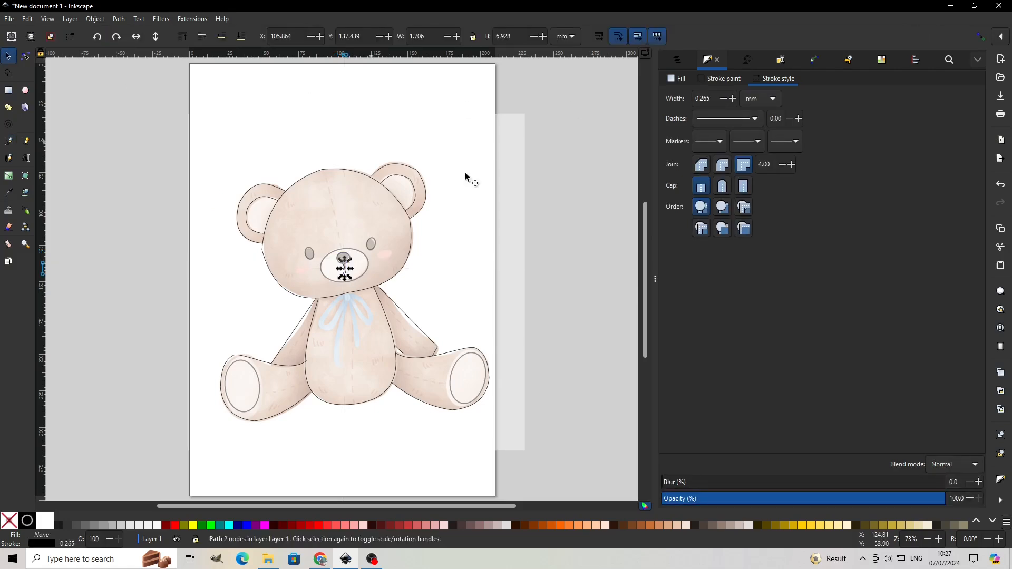
# Delete the faded teddy bear reference image
pyautogui.click(459, 235)
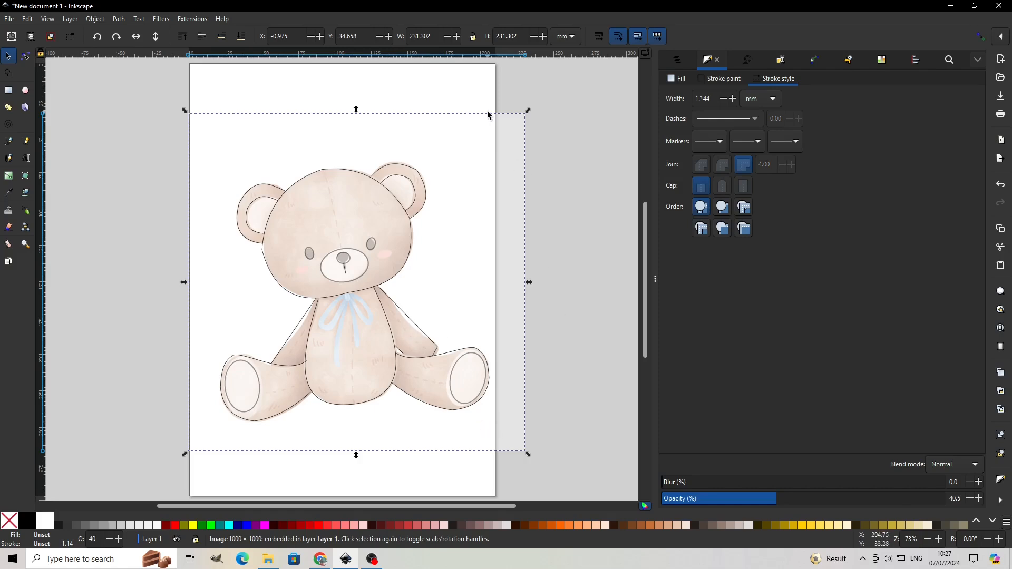
pyautogui.press('Delete')
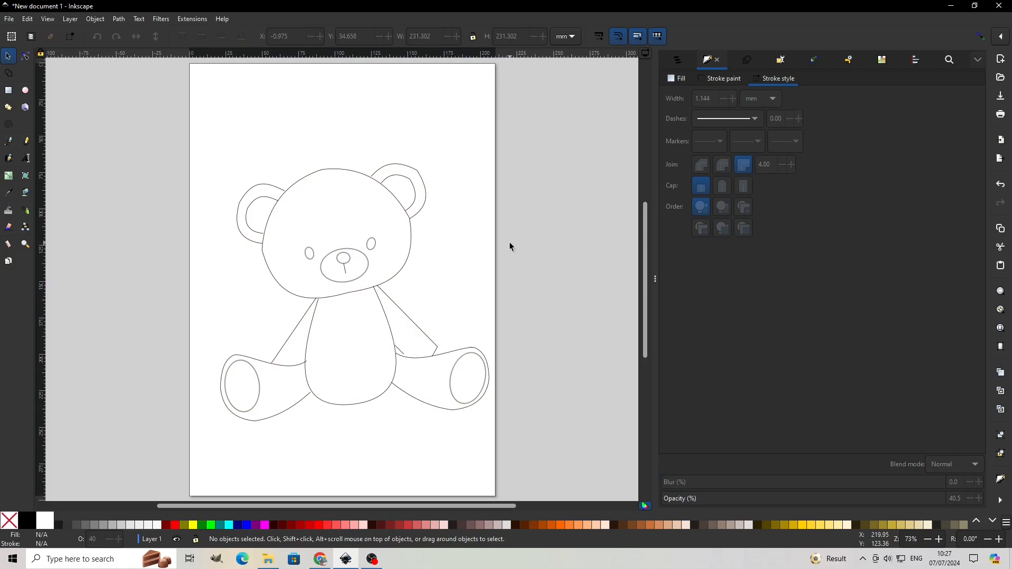
# Curve the right arm's outer line and hand end slightly, and extend the short inner arm line down to the leg
pyautogui.click(414, 328)
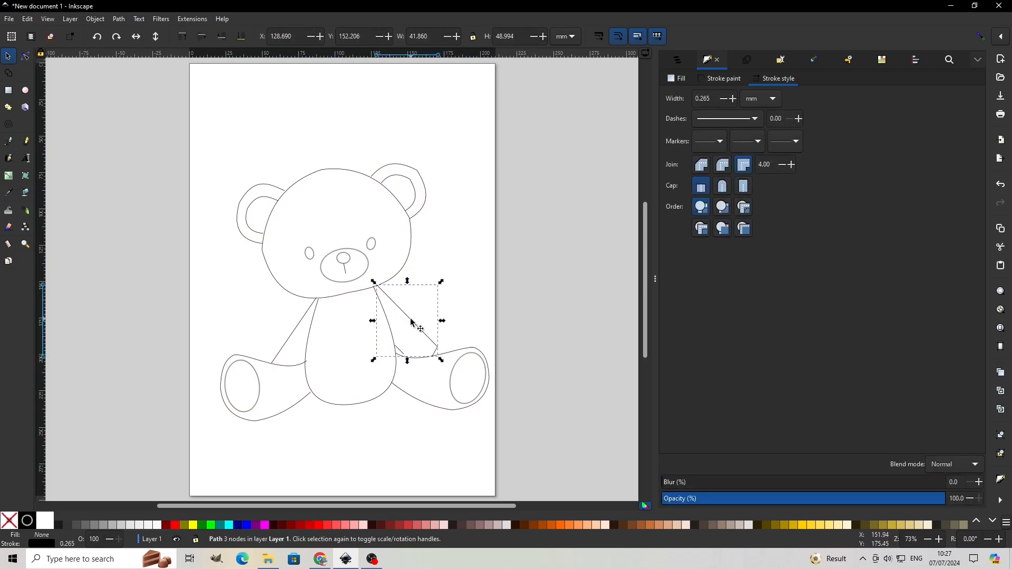
pyautogui.click(411, 322)
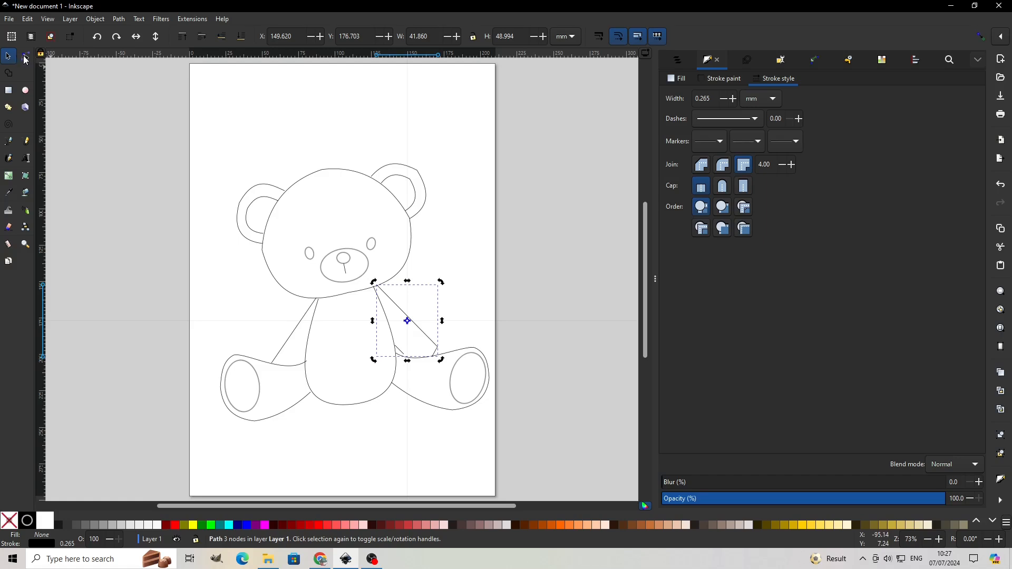
pyautogui.click(25, 58)
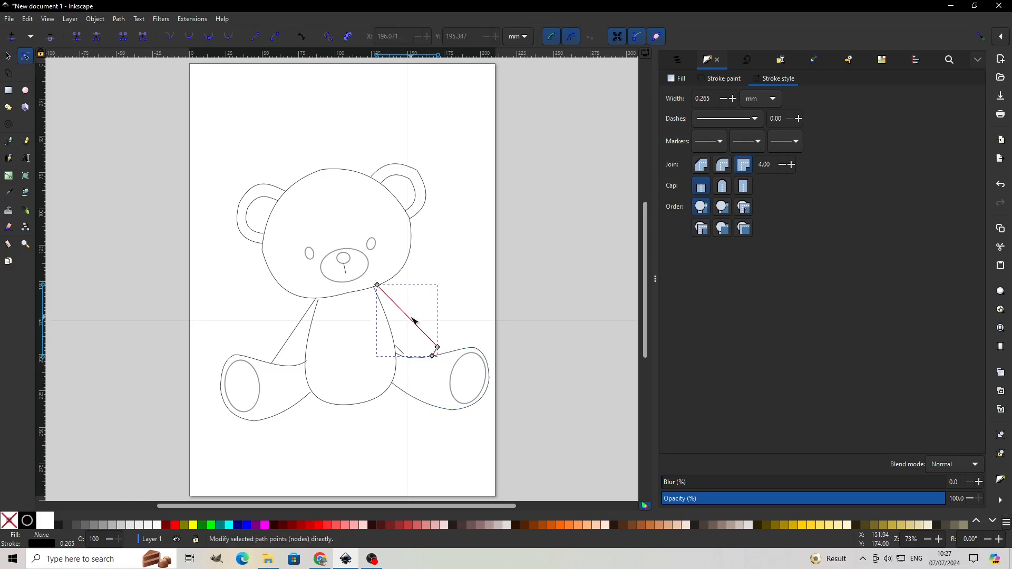
pyautogui.moveTo(409, 321); pyautogui.dragTo(408, 322)
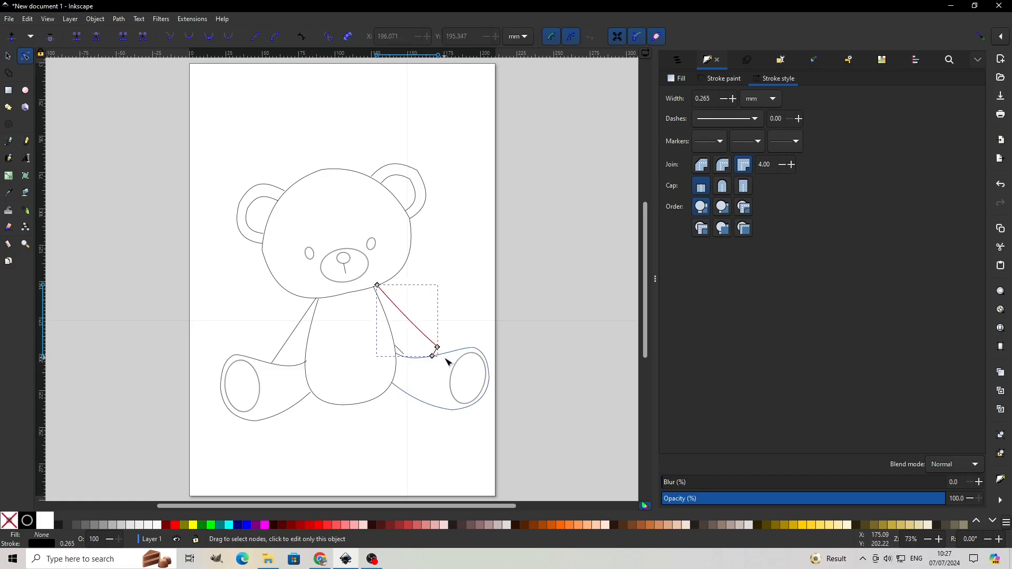
pyautogui.click(407, 356)
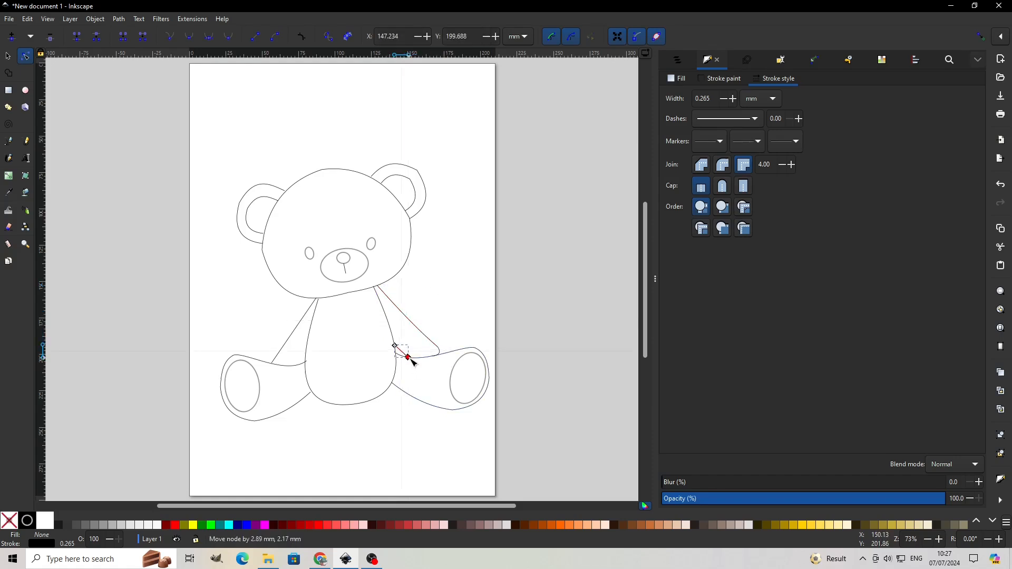
pyautogui.click(318, 307)
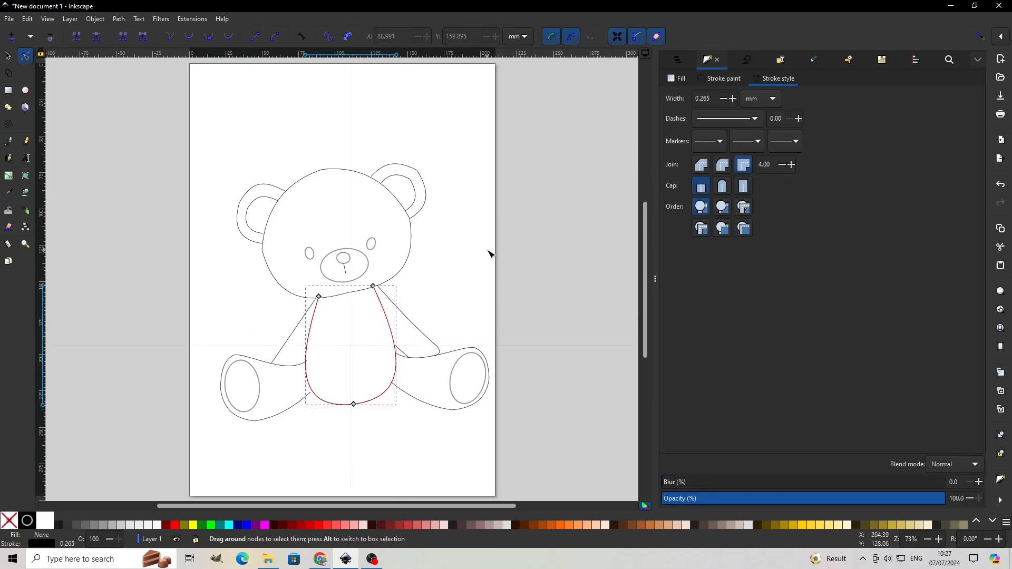
pyautogui.press('s')
pyautogui.press('Escape')
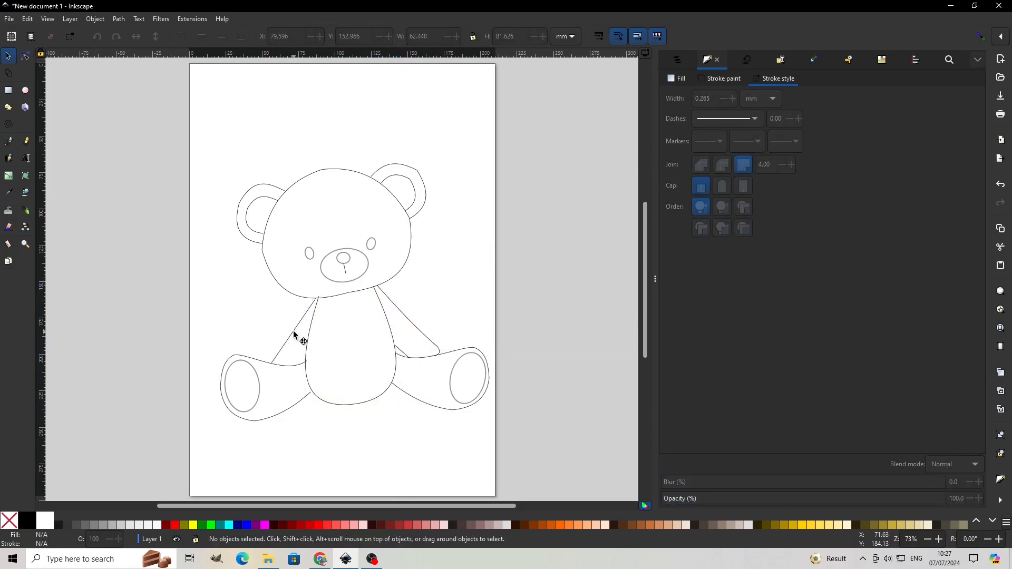
# Shorten the left arm's line to about 17 by 24 mm, keeping its upper end at the neck
pyautogui.click(293, 332)
pyautogui.click(287, 342)
pyautogui.moveTo(268, 367); pyautogui.dragTo(290, 336)
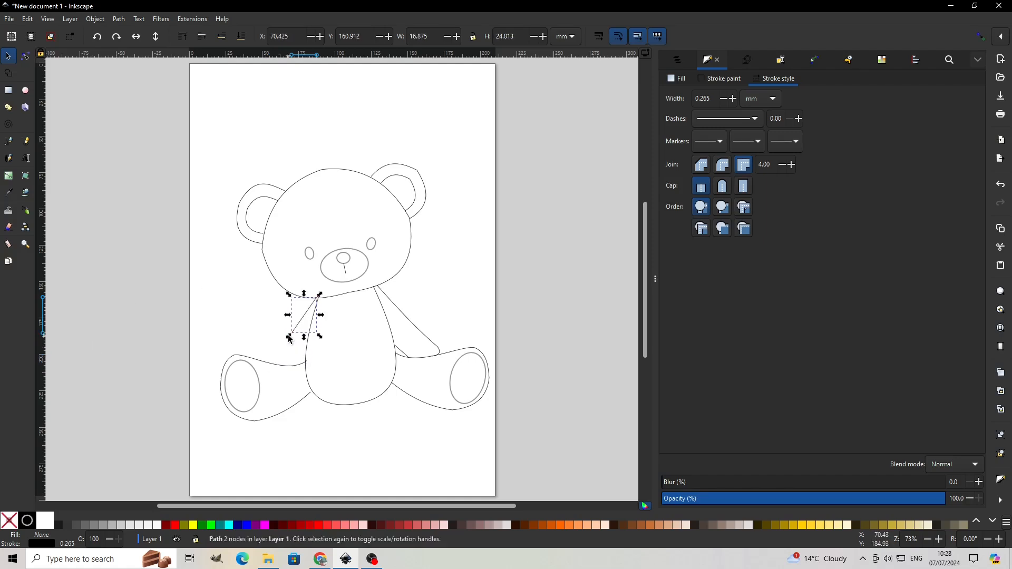
pyautogui.press('Escape')
# Draw an open, straight-segmented hand outline from the shortened left arm's lower end around to the top of the left leg
pyautogui.click(11, 143)
pyautogui.click(297, 337)
pyautogui.click(290, 329)
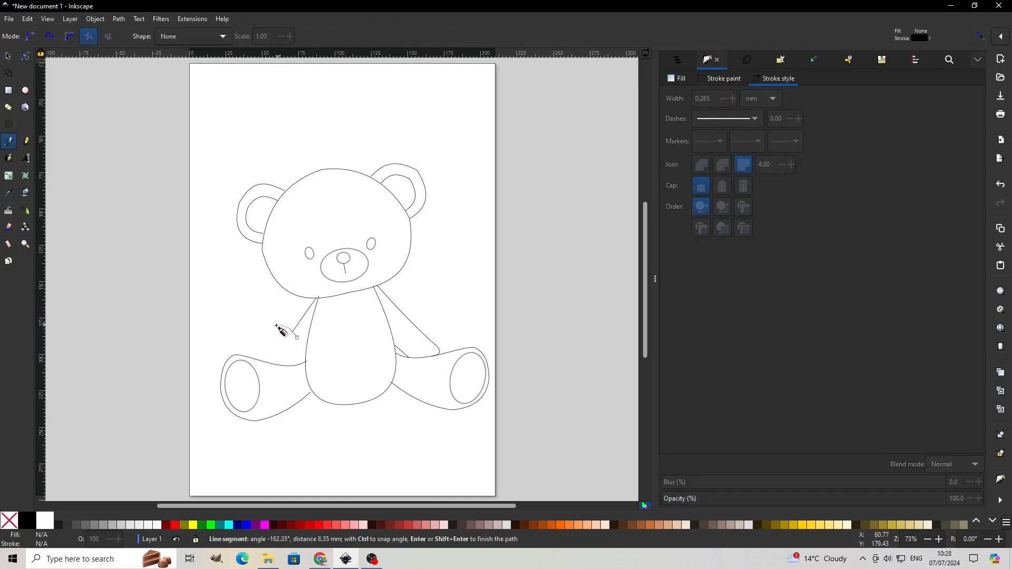
pyautogui.click(271, 330)
pyautogui.click(270, 347)
pyautogui.click(287, 365)
pyautogui.press('Return')
pyautogui.press('n')
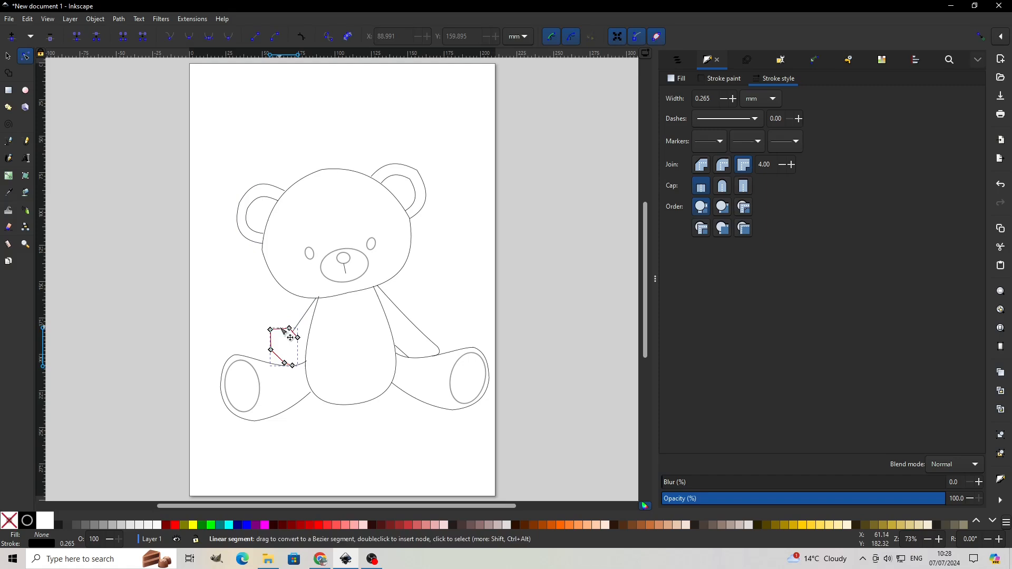
# Round the left hand's outline by curving its segments and smoothing its outer node, and adjust its thumb-side end
pyautogui.moveTo(269, 343)
pyautogui.mouseDown()
pyautogui.moveTo(276, 360)
pyautogui.moveTo(271, 351)
pyautogui.mouseUp()
pyautogui.click(271, 349)
pyautogui.click(229, 37)
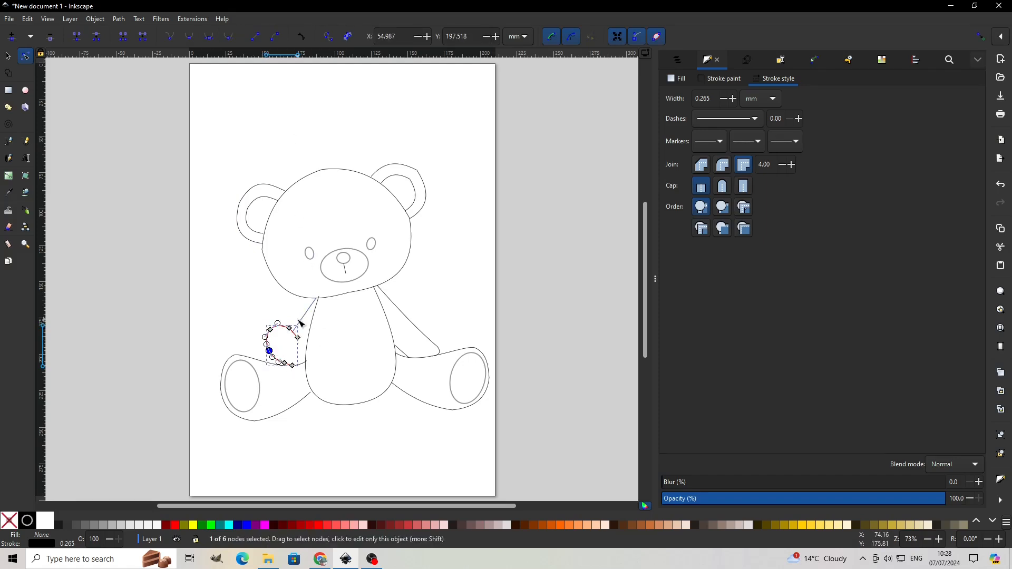
pyautogui.click(304, 317)
pyautogui.click(298, 337)
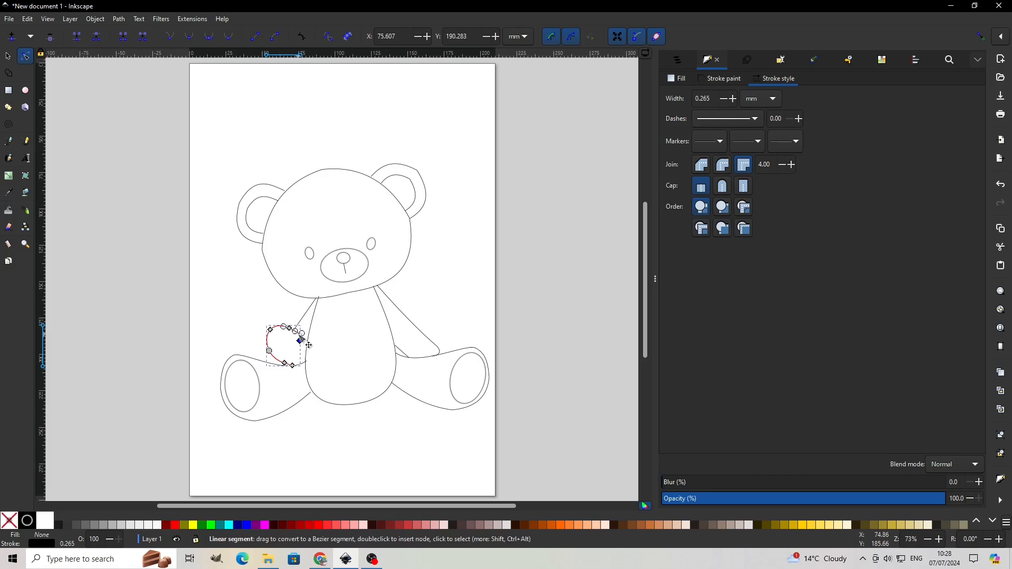
pyautogui.click(450, 253)
# Curve the left arm line and the right arm's outer line, moving the right arm's upper end onto the body's upper right corner
pyautogui.click(304, 322)
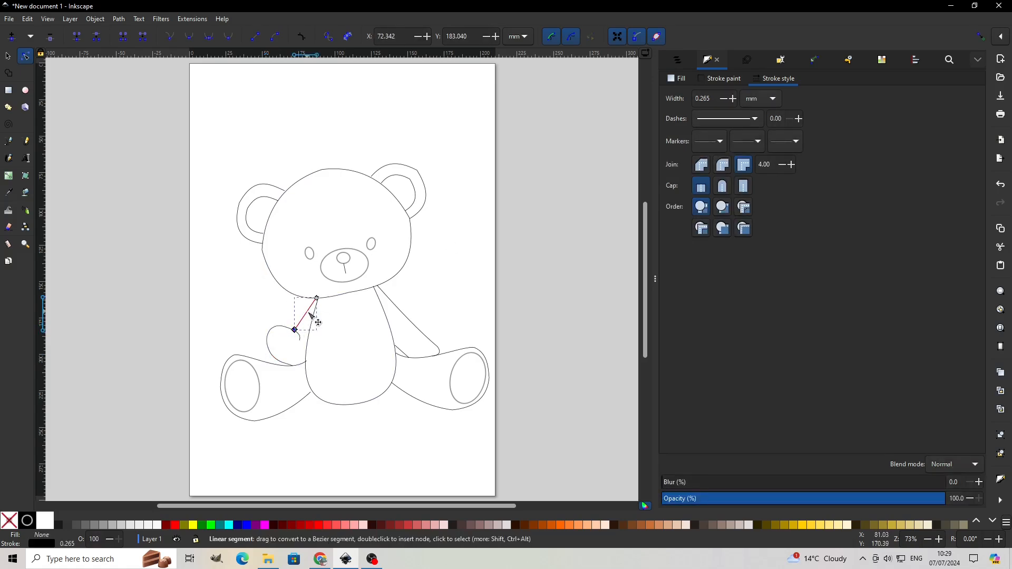
pyautogui.click(432, 346)
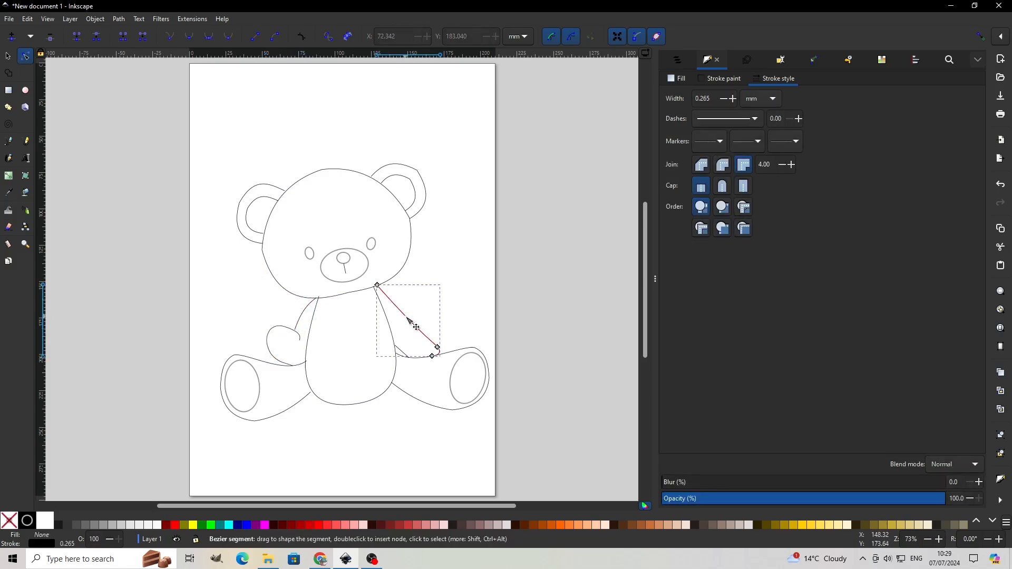
pyautogui.click(455, 257)
pyautogui.click(382, 290)
pyautogui.moveTo(382, 290); pyautogui.dragTo(378, 292)
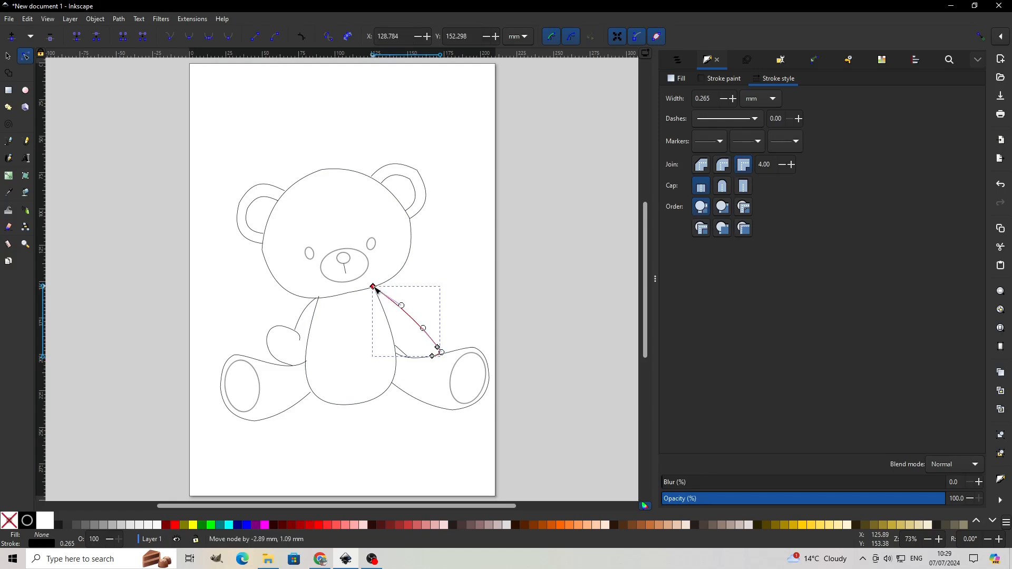
pyautogui.click(468, 230)
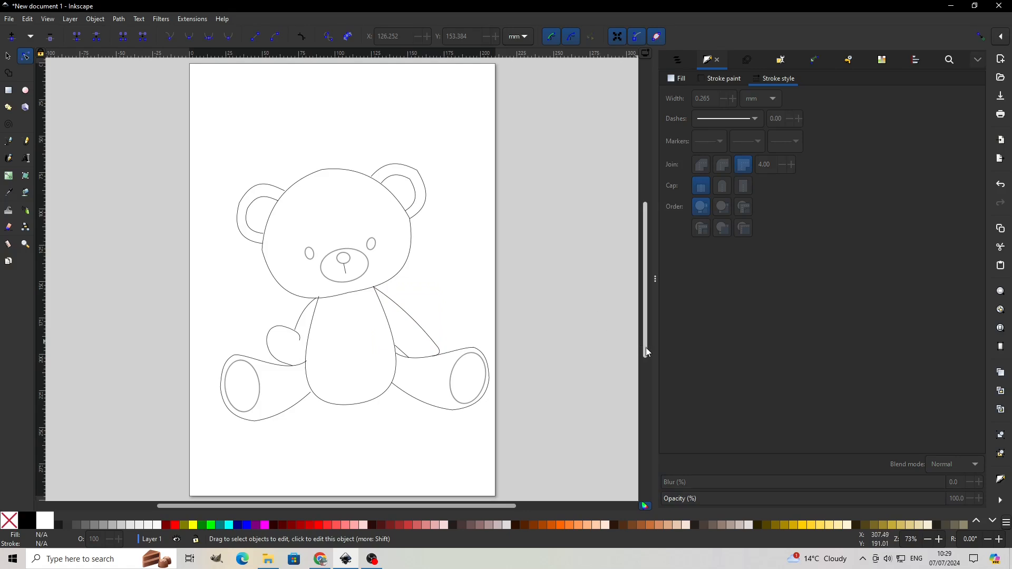
# Draw a row of six balloon ellipses above the bear, with radii of about 19 to 24 by 31 to 36 mm, and select the leftmost one
pyautogui.moveTo(645, 346); pyautogui.dragTo(645, 339)
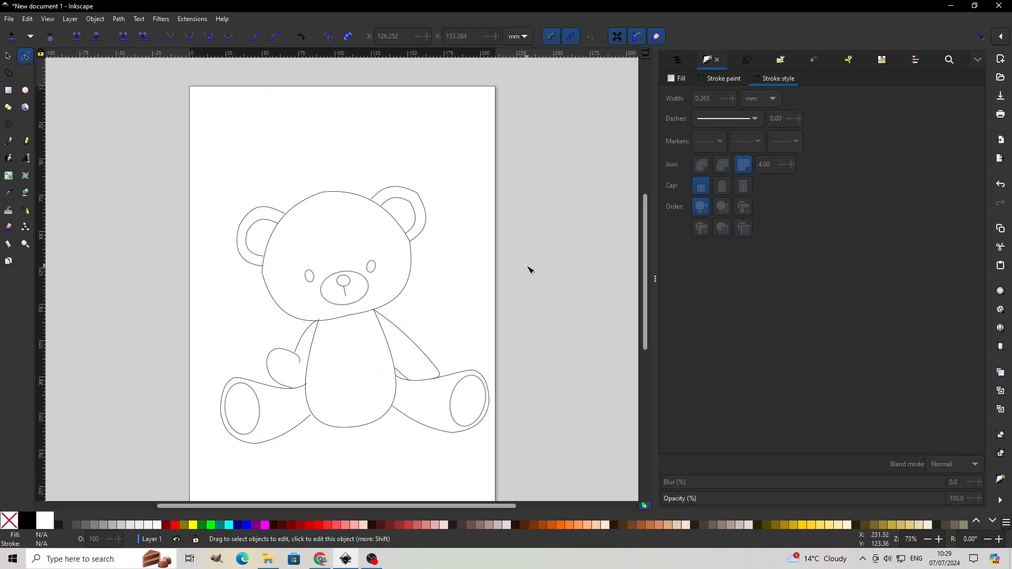
pyautogui.scroll(-1, 493, 261)
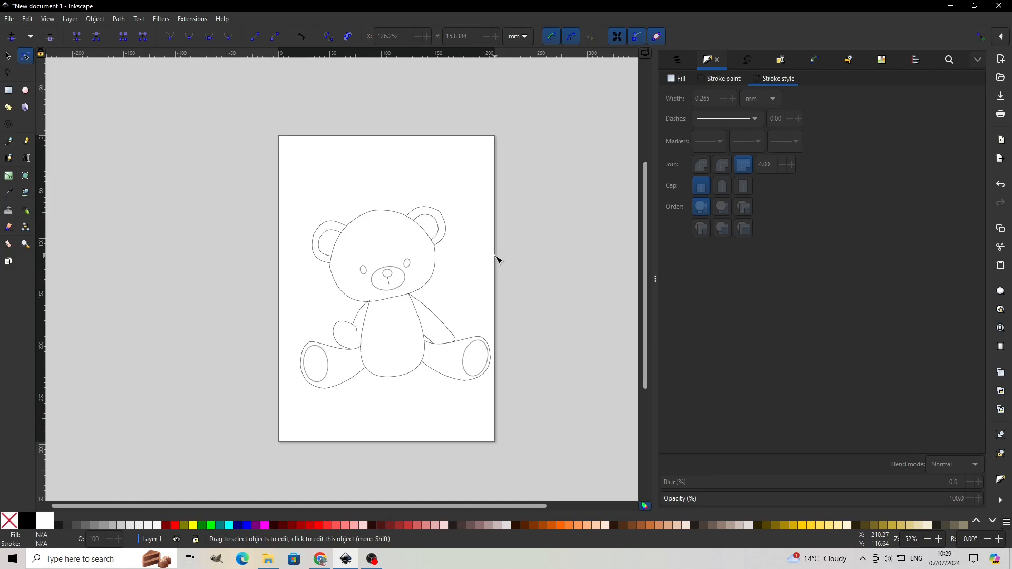
pyautogui.click(25, 92)
pyautogui.moveTo(226, 132); pyautogui.dragTo(275, 195)
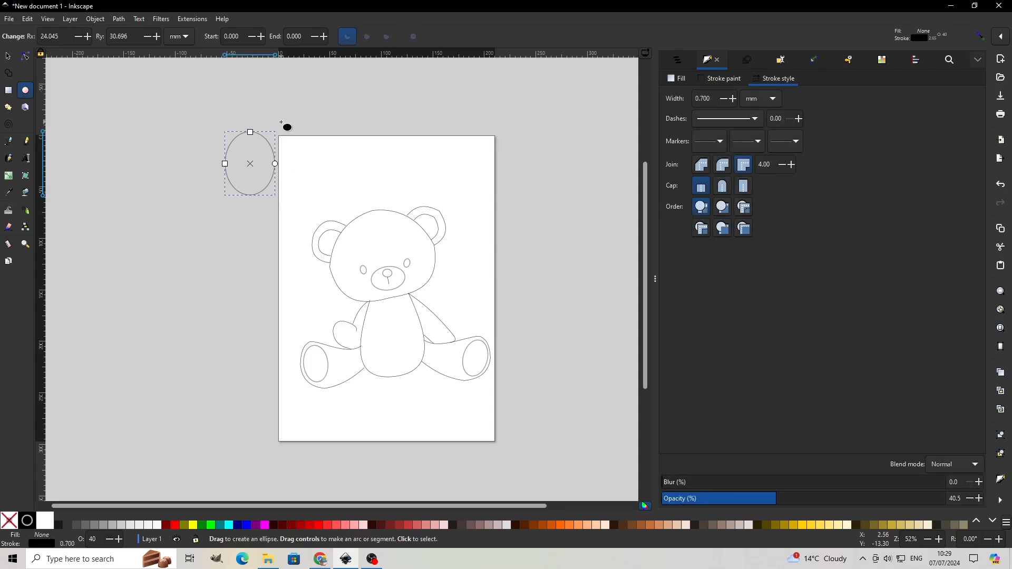
pyautogui.moveTo(281, 122); pyautogui.dragTo(331, 196)
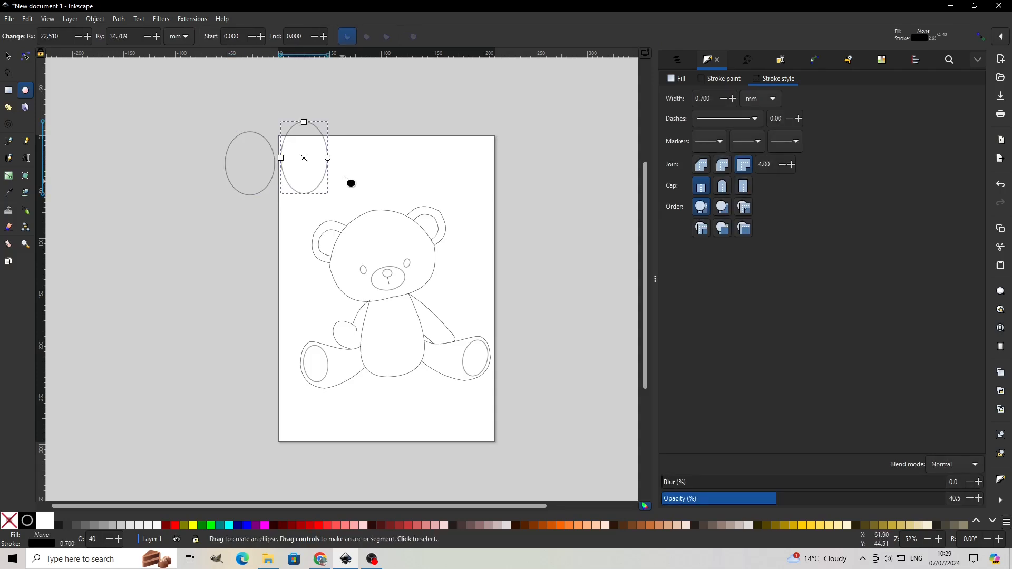
pyautogui.moveTo(340, 120); pyautogui.dragTo(390, 191)
pyautogui.moveTo(400, 116); pyautogui.dragTo(452, 192)
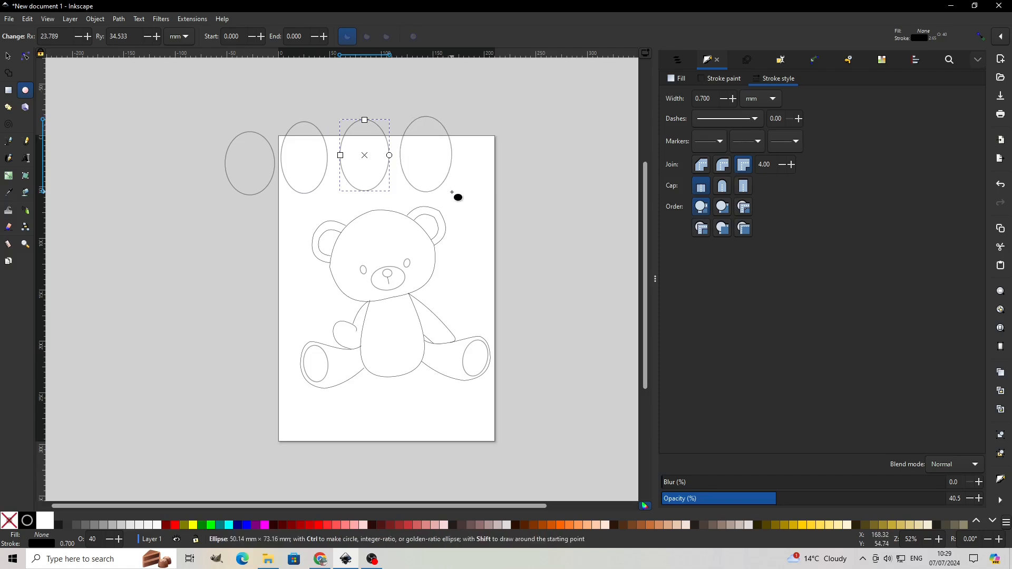
pyautogui.moveTo(469, 117); pyautogui.dragTo(518, 190)
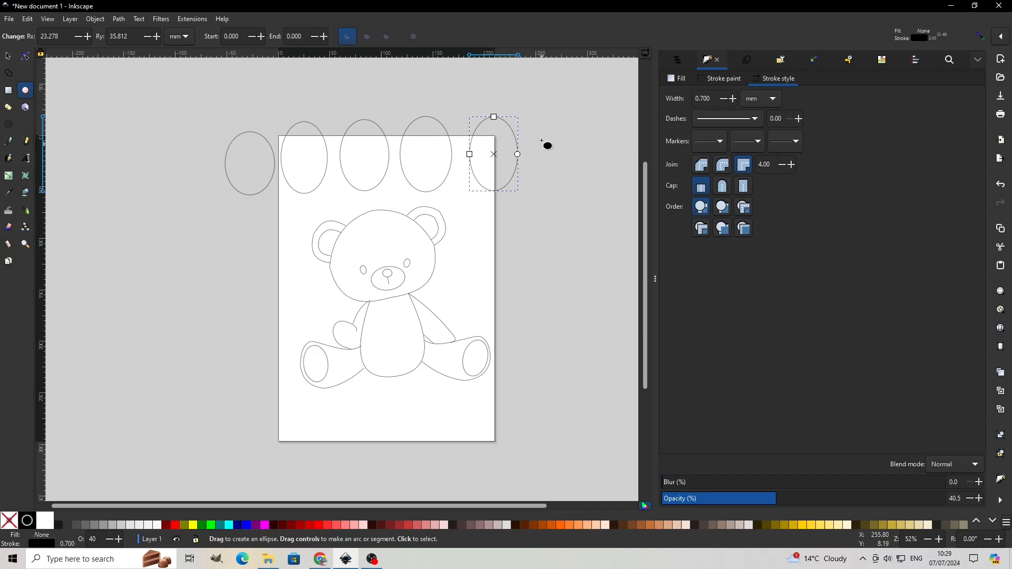
pyautogui.moveTo(538, 122); pyautogui.dragTo(576, 188)
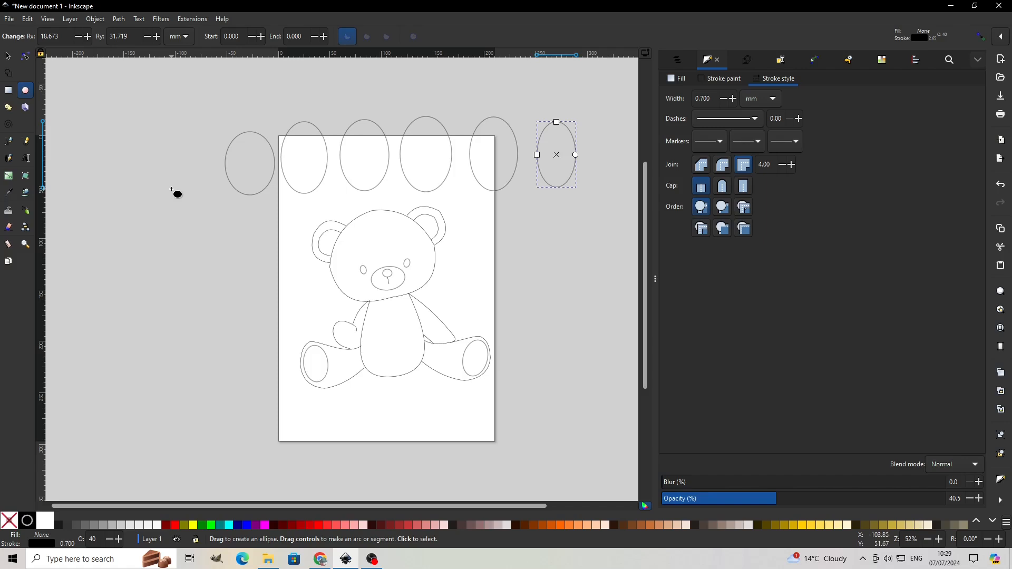
pyautogui.click(9, 56)
pyautogui.click(251, 194)
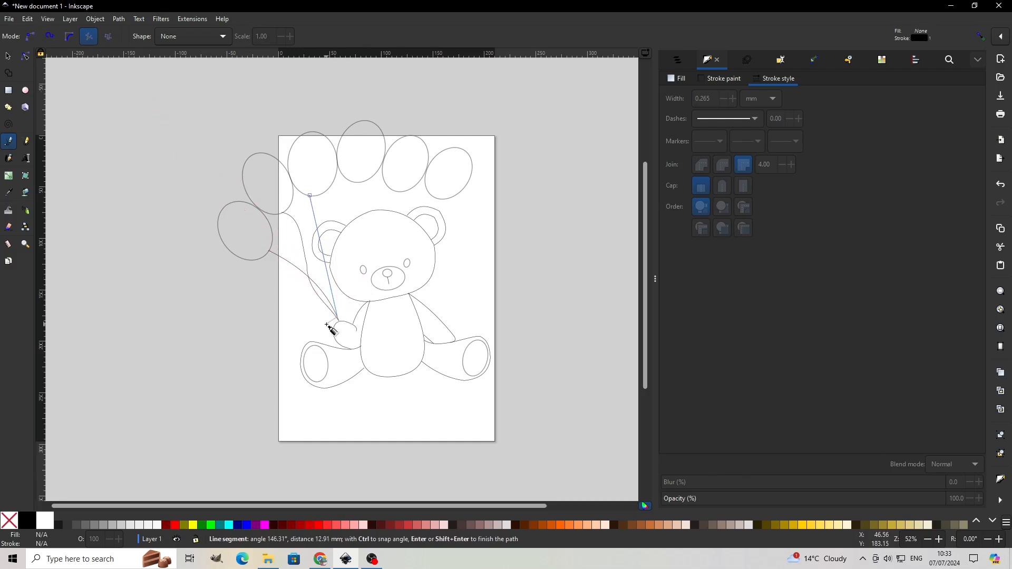
pyautogui.click(338, 318)
pyautogui.press('Return')
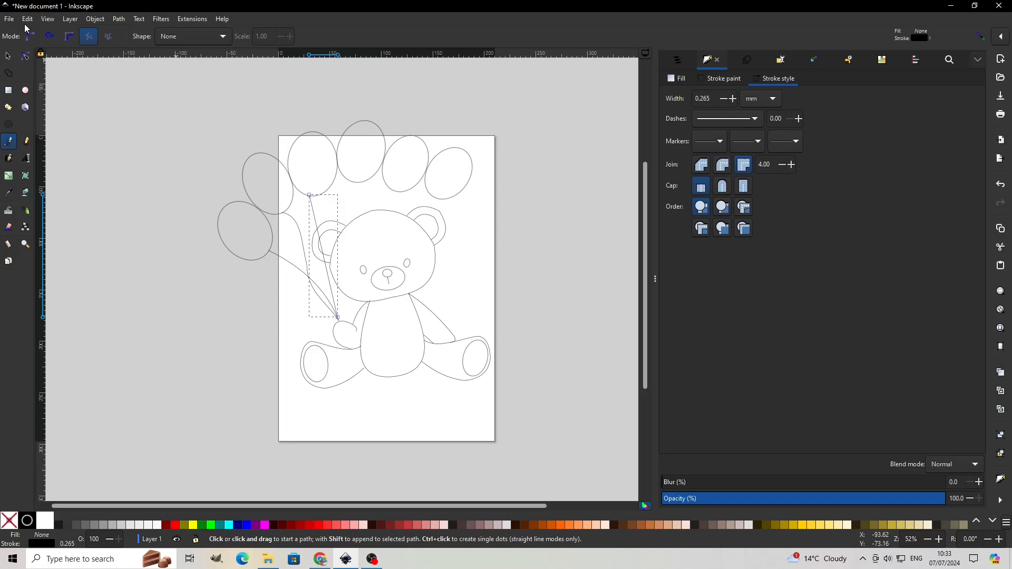
pyautogui.click(28, 19)
pyautogui.click(37, 33)
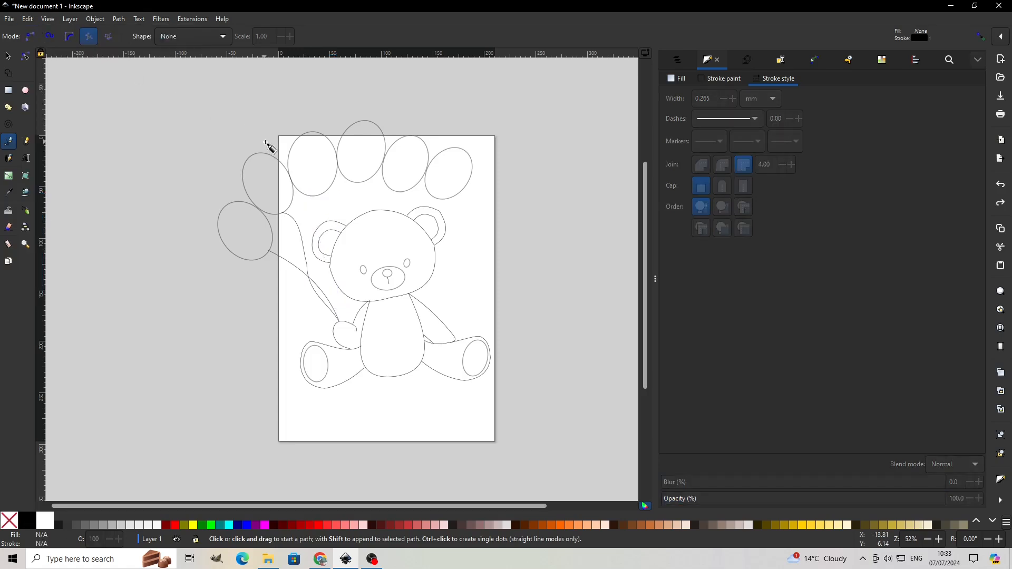
# Draw the third balloon's string in two straight segments, interrupted behind the left ear and ending at the raised hand
pyautogui.click(314, 196)
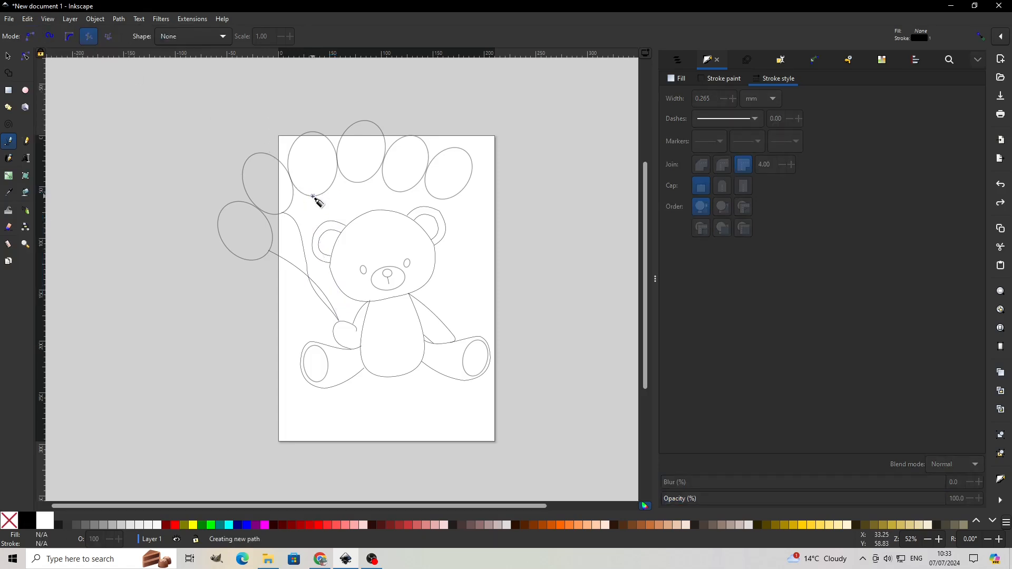
pyautogui.click(319, 226)
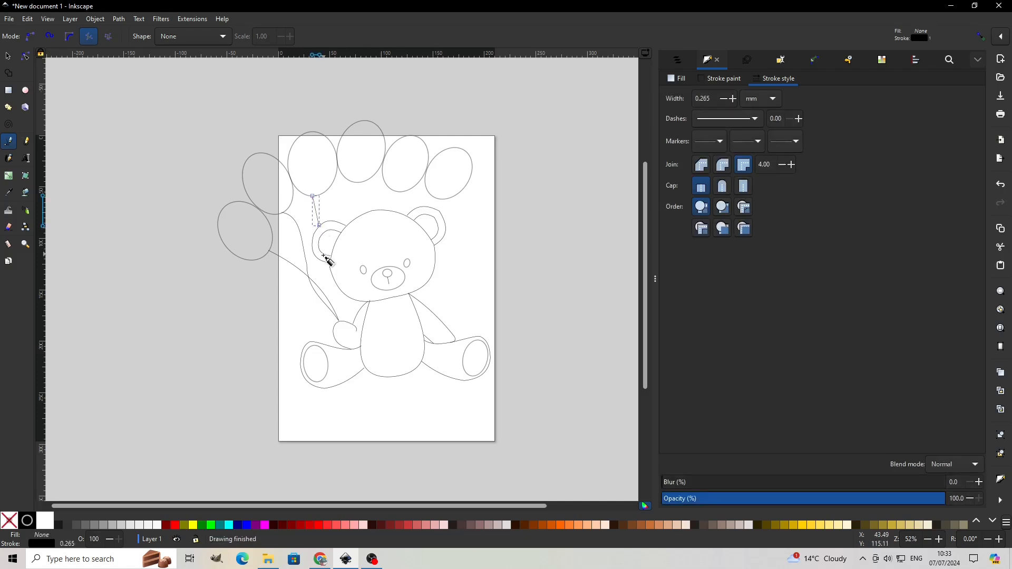
pyautogui.doubleClick(339, 321)
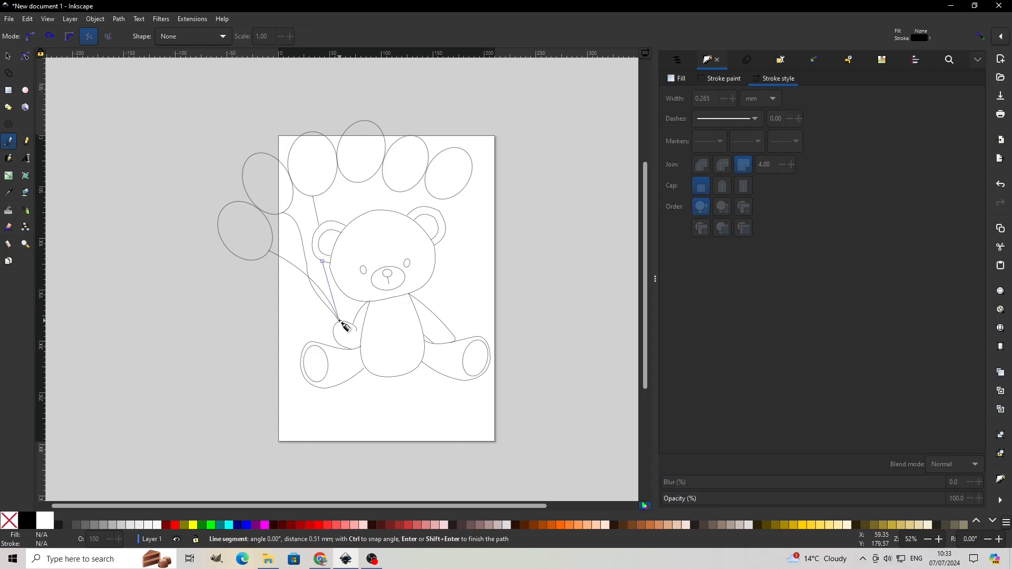
# Draw strings from the bottoms of the fourth and fifth balloons to the top of the left ear
pyautogui.click(353, 182)
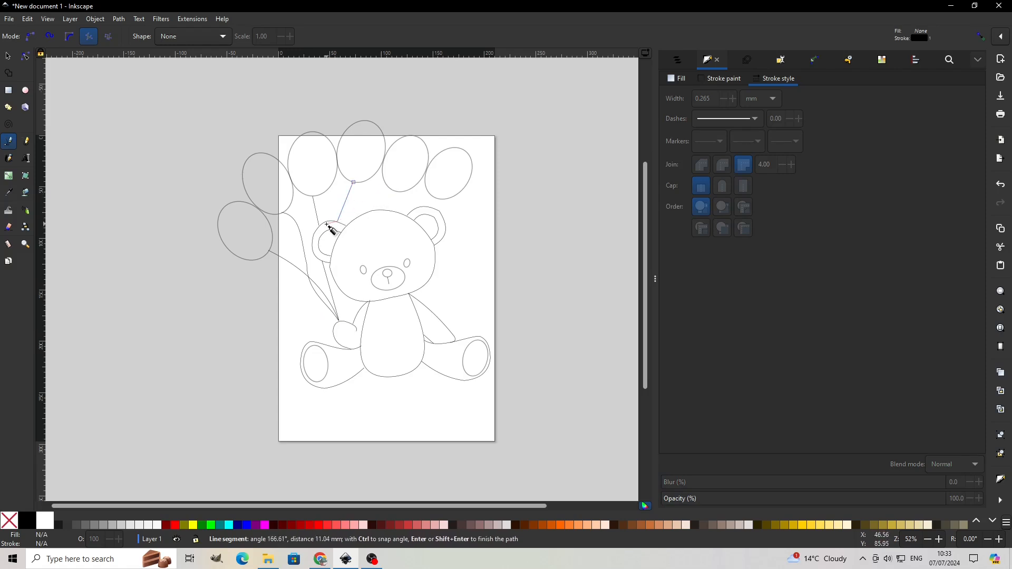
pyautogui.doubleClick(339, 222)
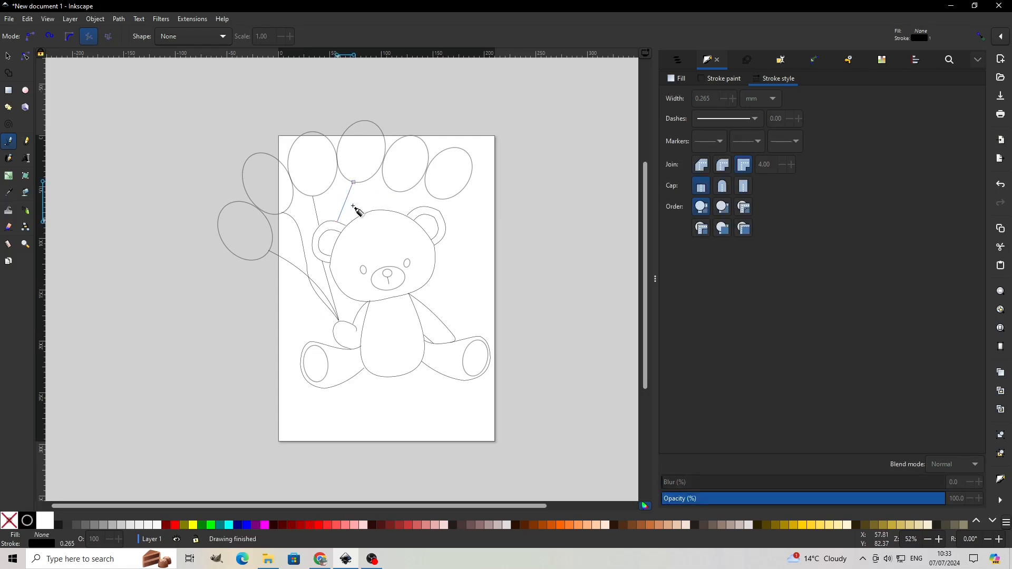
pyautogui.click(392, 189)
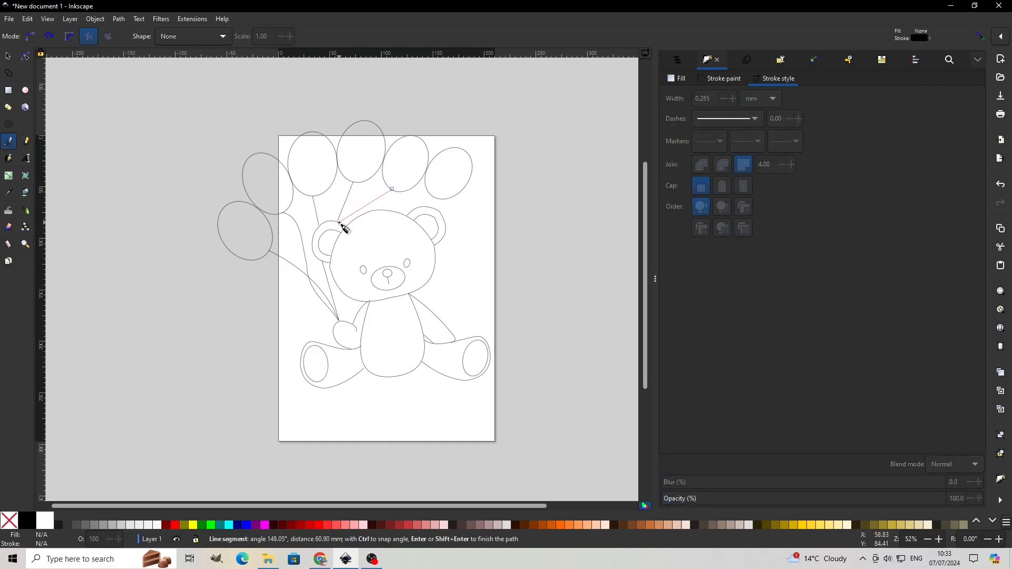
pyautogui.doubleClick(343, 223)
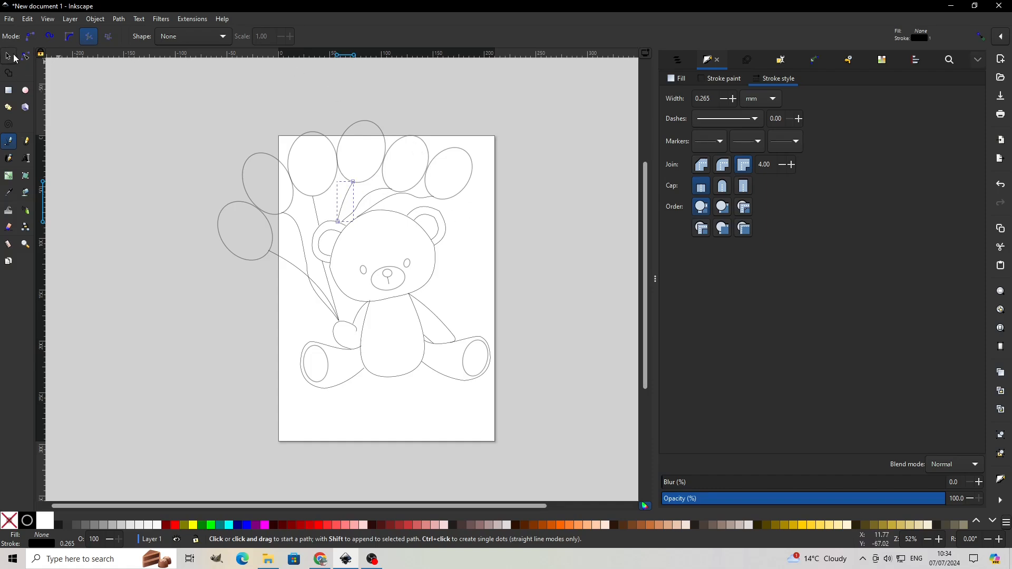
# Delete the fifth balloon from the left
pyautogui.click(8, 56)
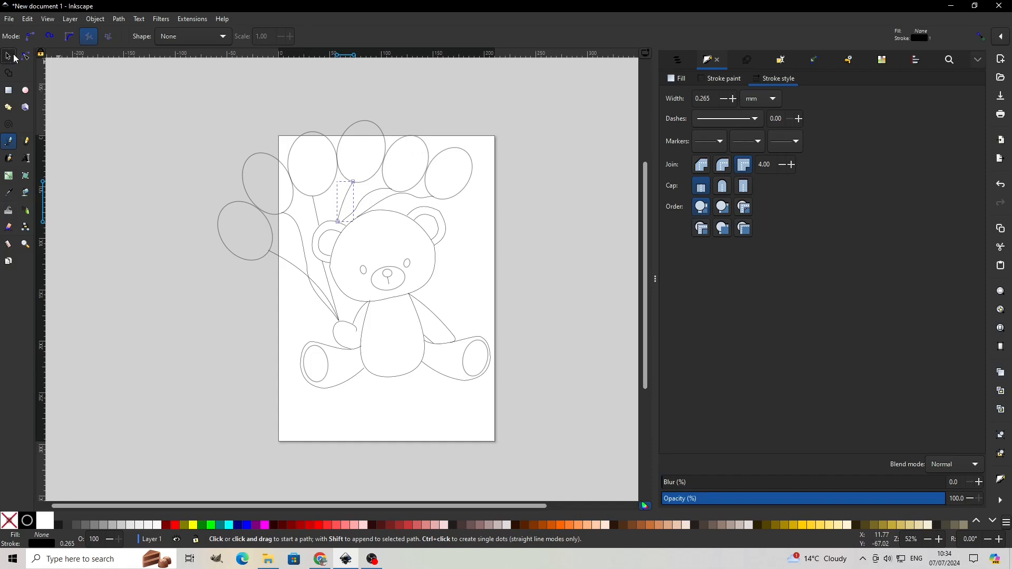
pyautogui.click(412, 187)
pyautogui.press('Delete')
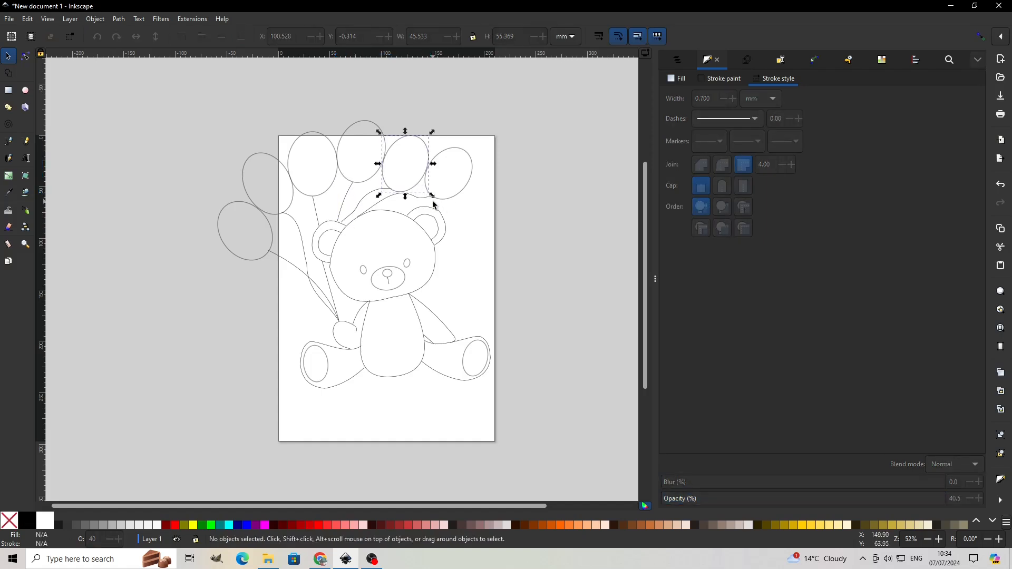
# Delete the remaining rightmost balloon, the one above the bear's right-hand ear
pyautogui.click(464, 195)
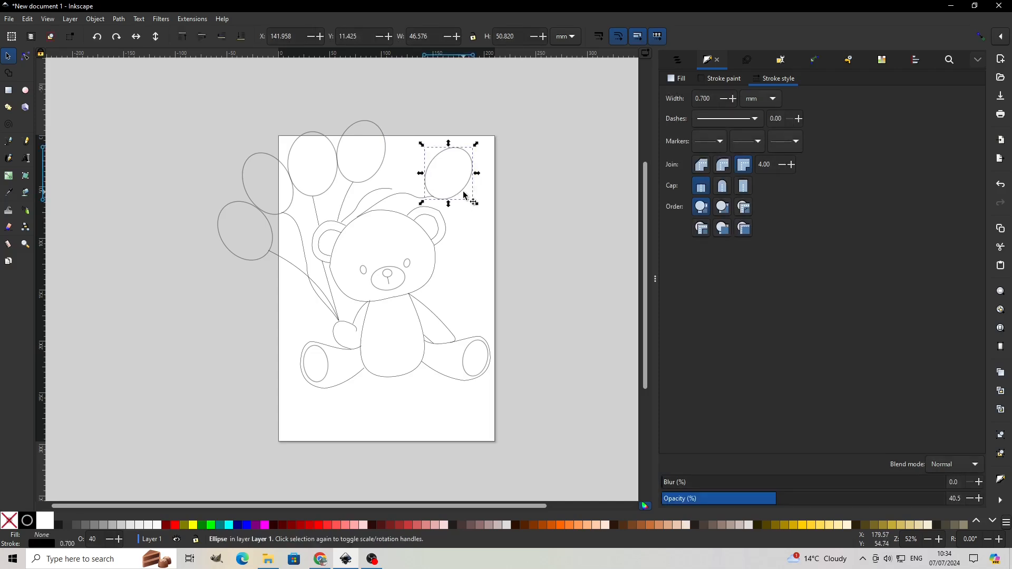
pyautogui.press('Delete')
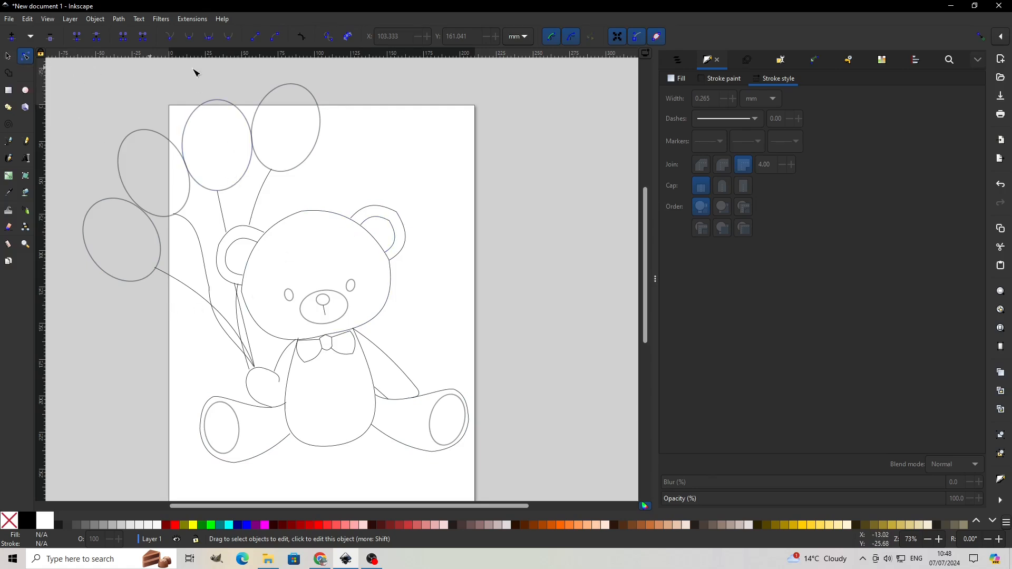
# Show the document's layers and add a new layer named Layer 2 below Layer 1
pyautogui.click(668, 62)
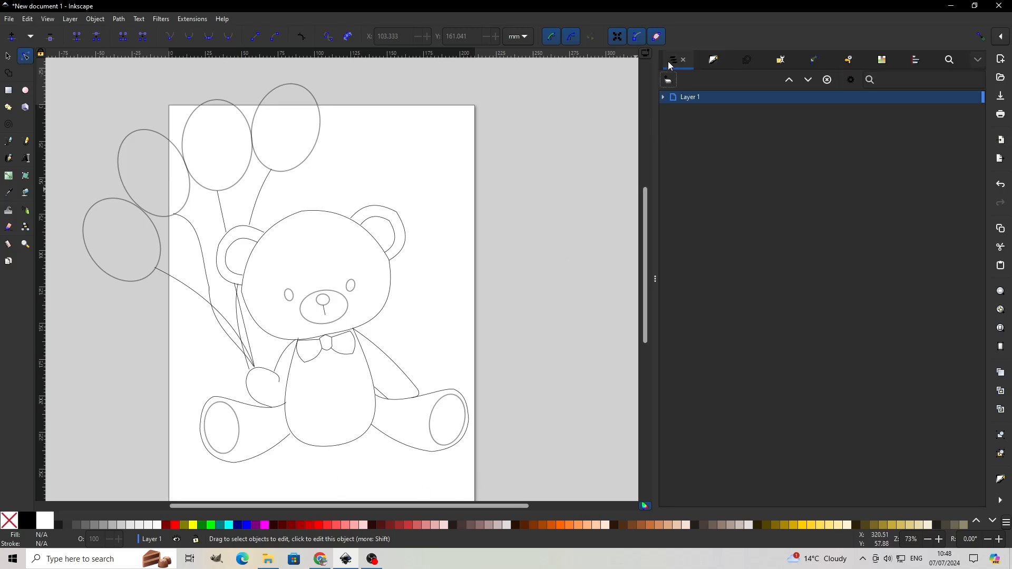
pyautogui.click(663, 97)
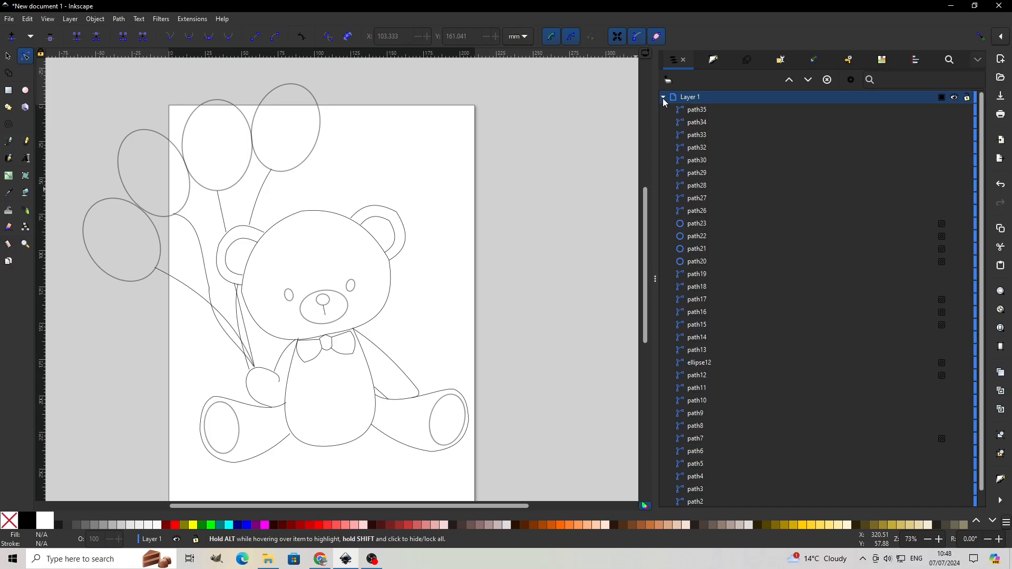
pyautogui.click(663, 97)
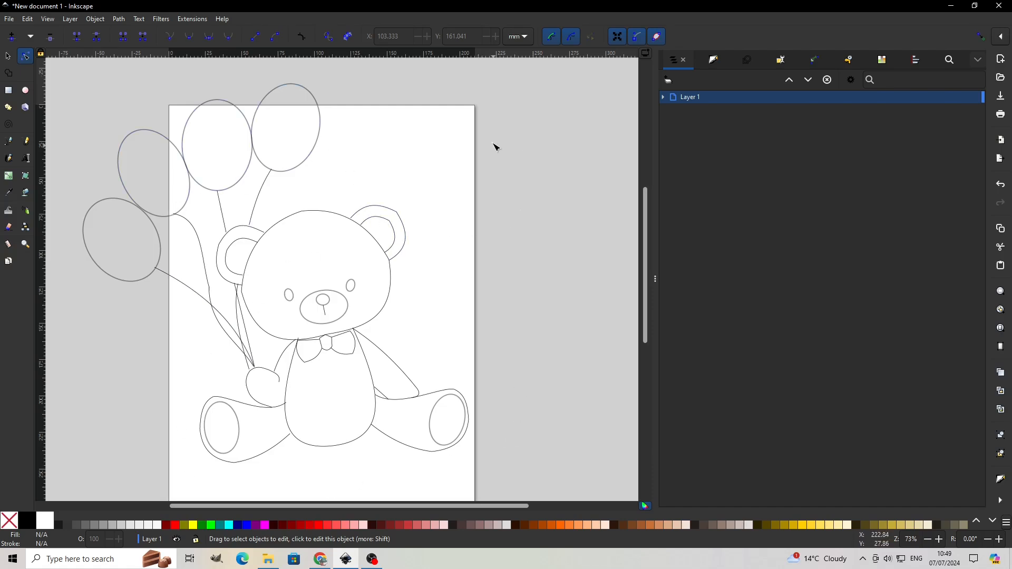
pyautogui.click(70, 20)
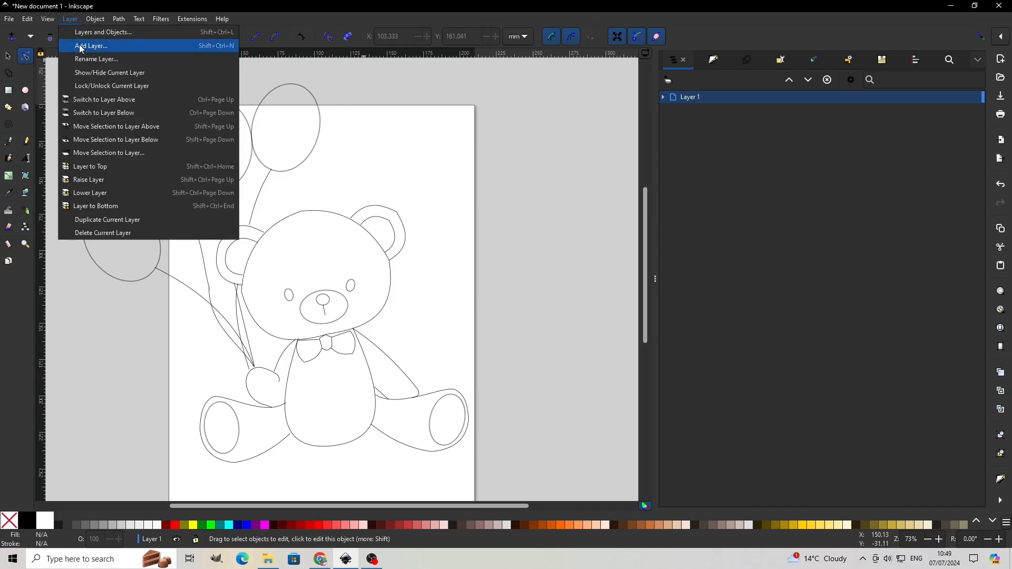
pyautogui.click(83, 46)
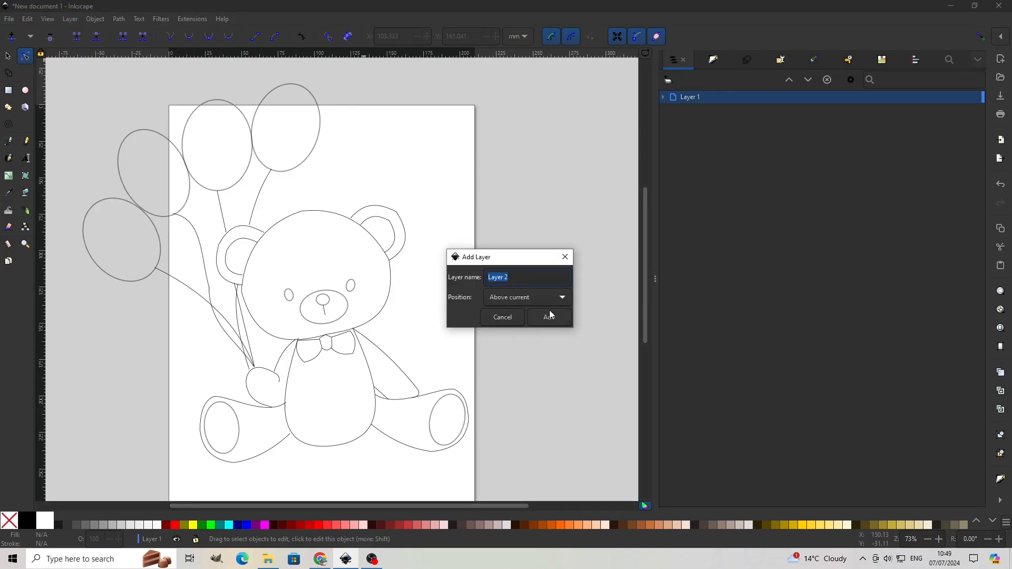
pyautogui.click(564, 299)
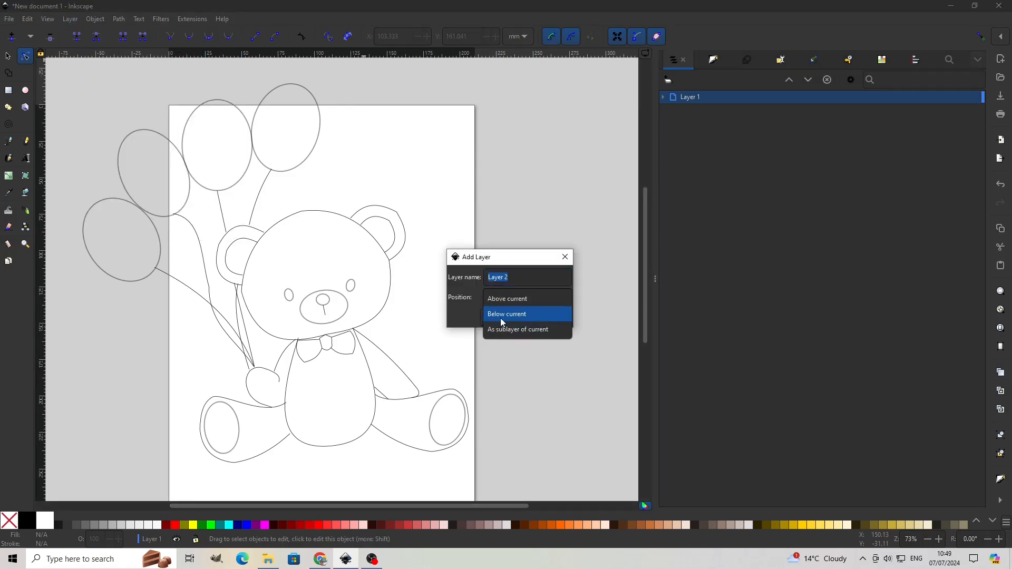
pyautogui.click(505, 315)
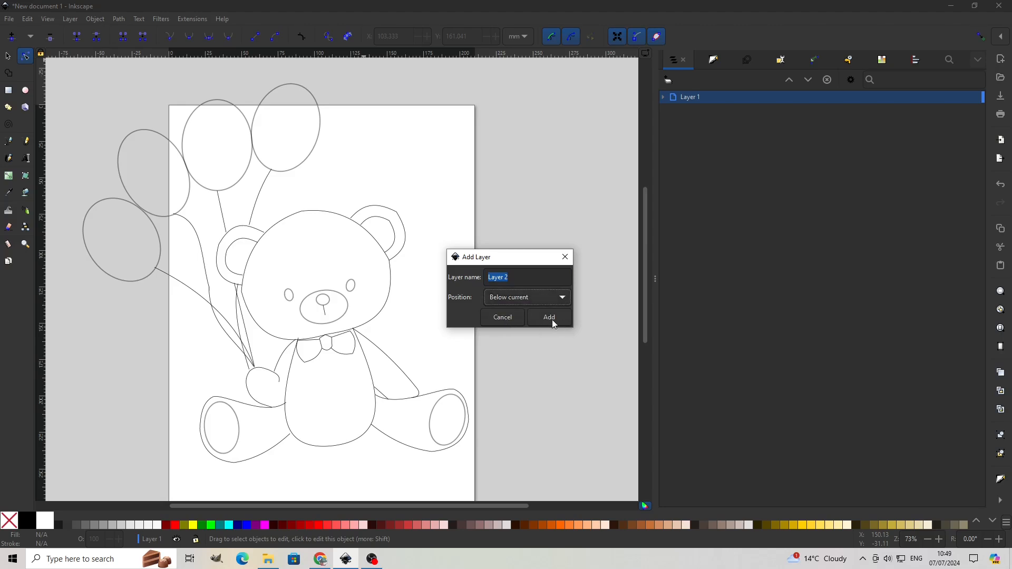
pyautogui.click(552, 317)
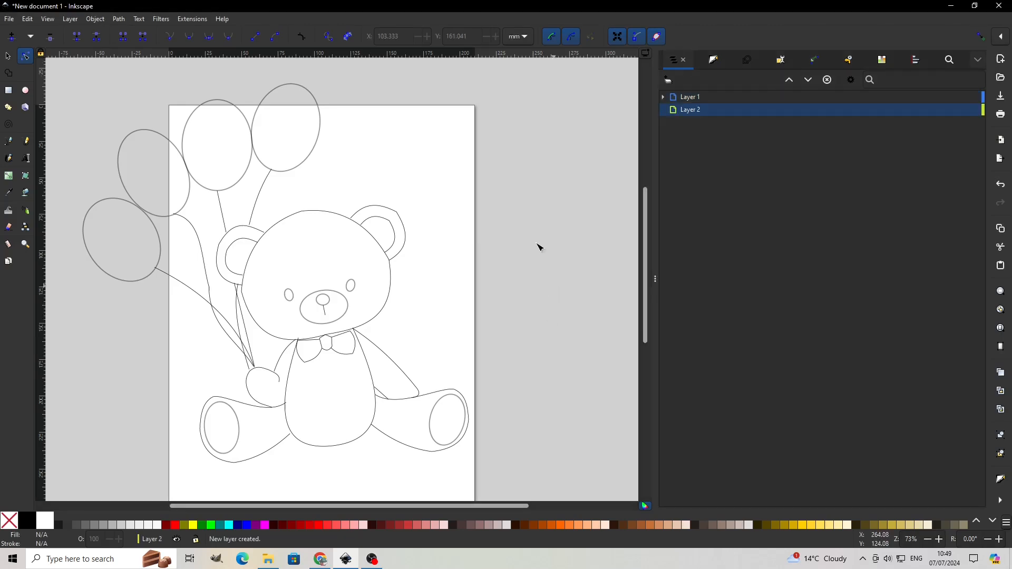
# Add two more layers, Layer 3 and Layer 4, each below the current layer
pyautogui.click(71, 19)
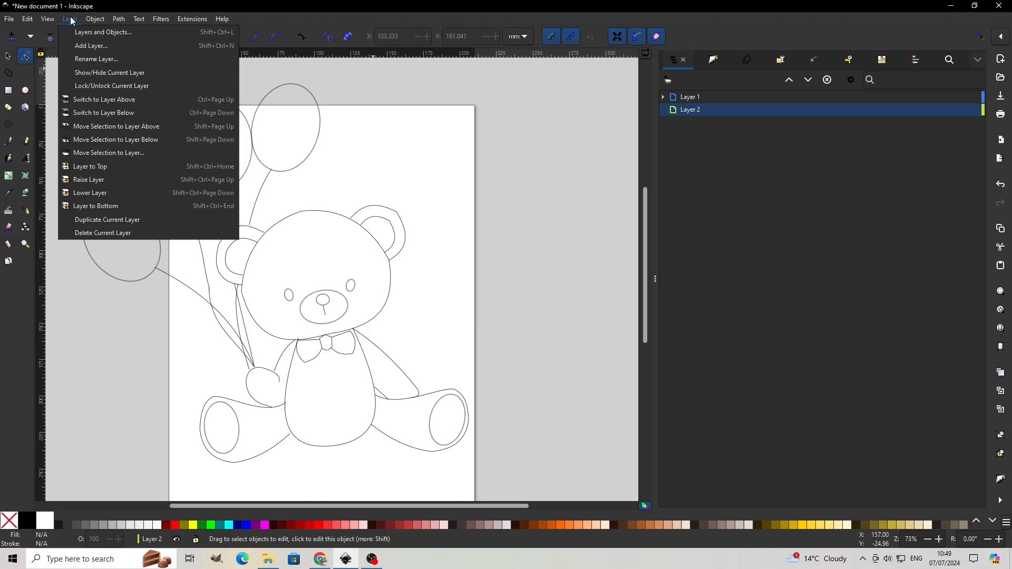
pyautogui.click(86, 48)
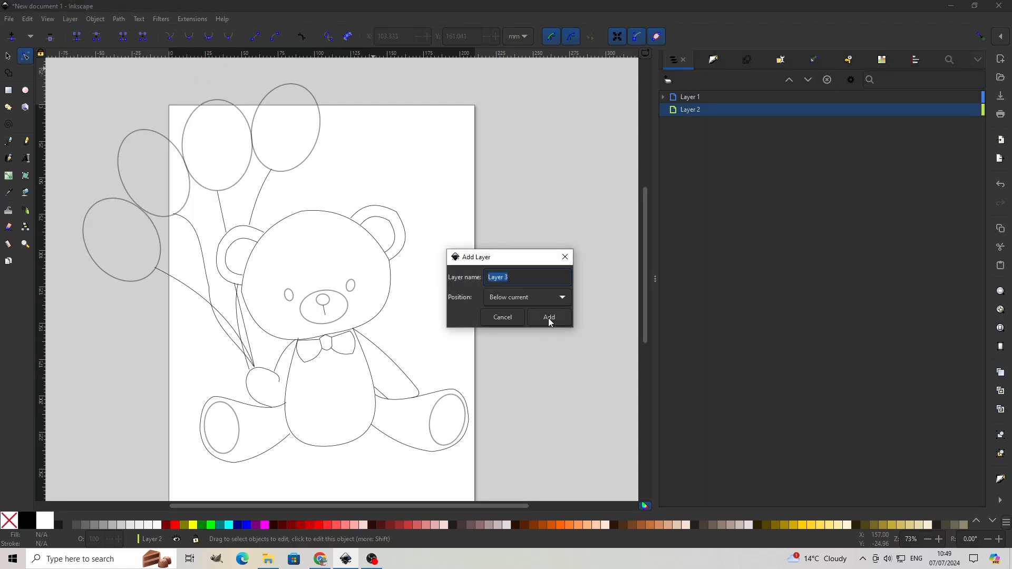
pyautogui.click(549, 317)
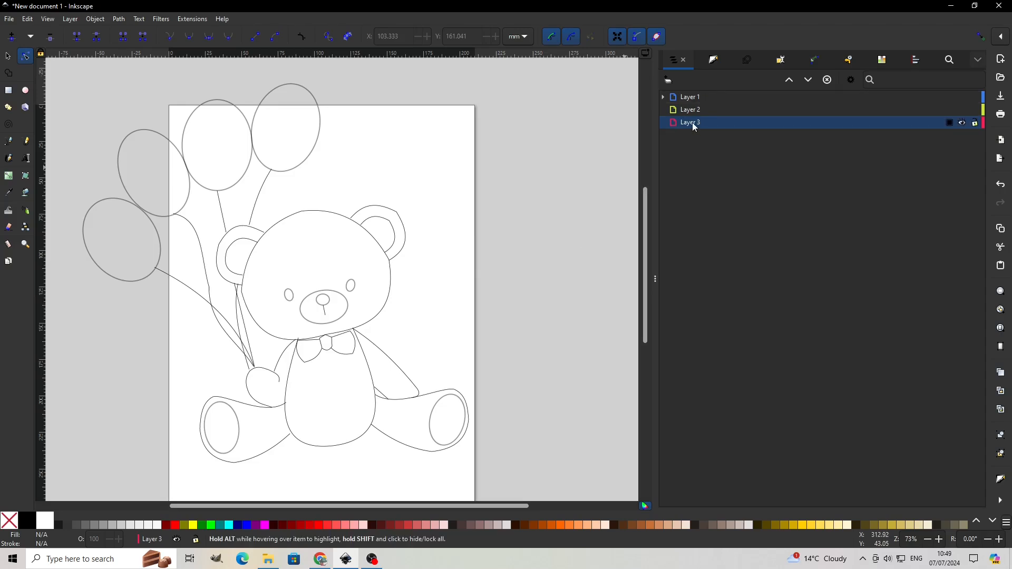
pyautogui.click(70, 20)
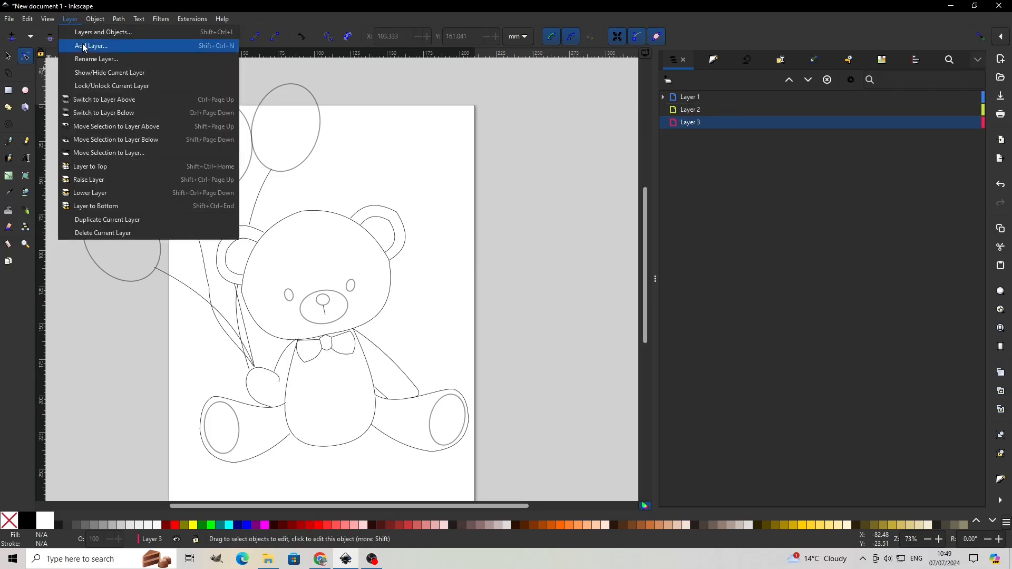
pyautogui.click(85, 46)
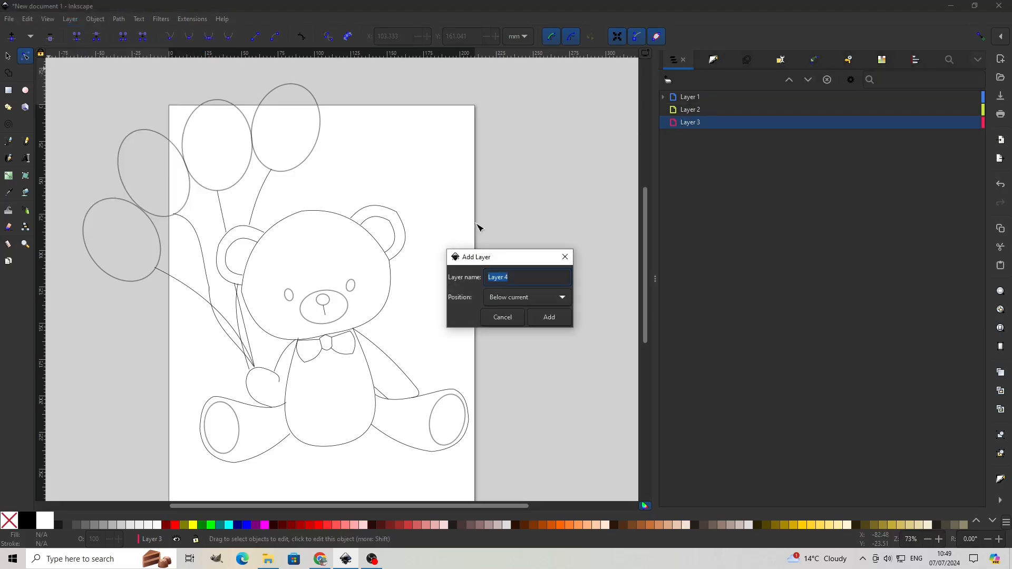
pyautogui.click(549, 317)
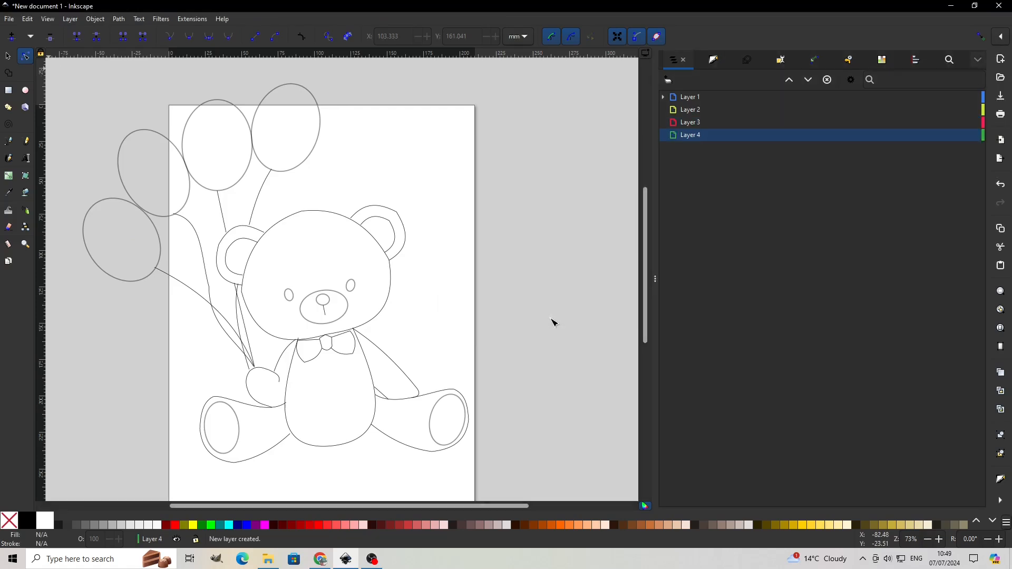
# Add Layer 5 and Layer 6, each below the current layer
pyautogui.click(77, 21)
pyautogui.click(83, 45)
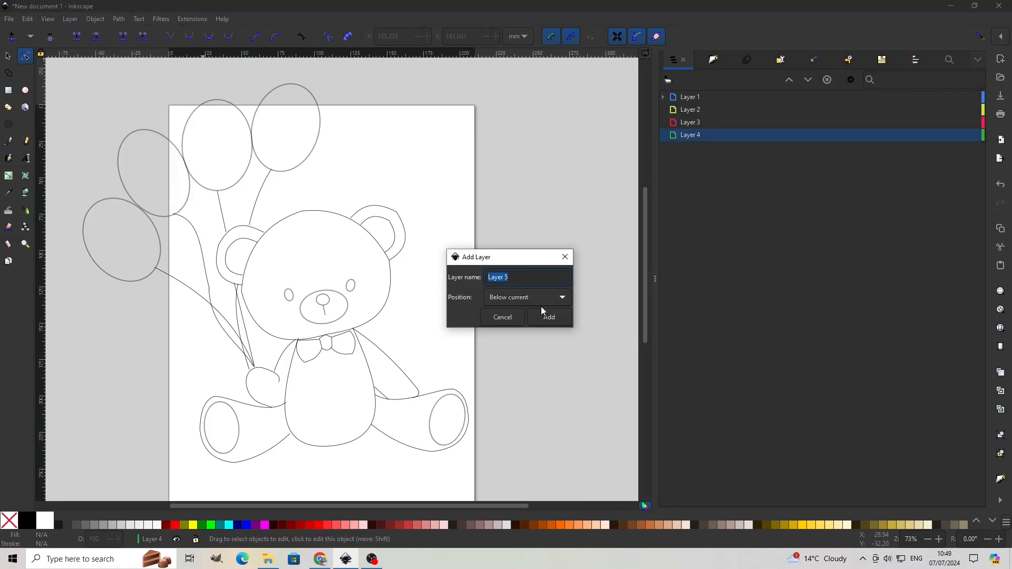
pyautogui.click(550, 319)
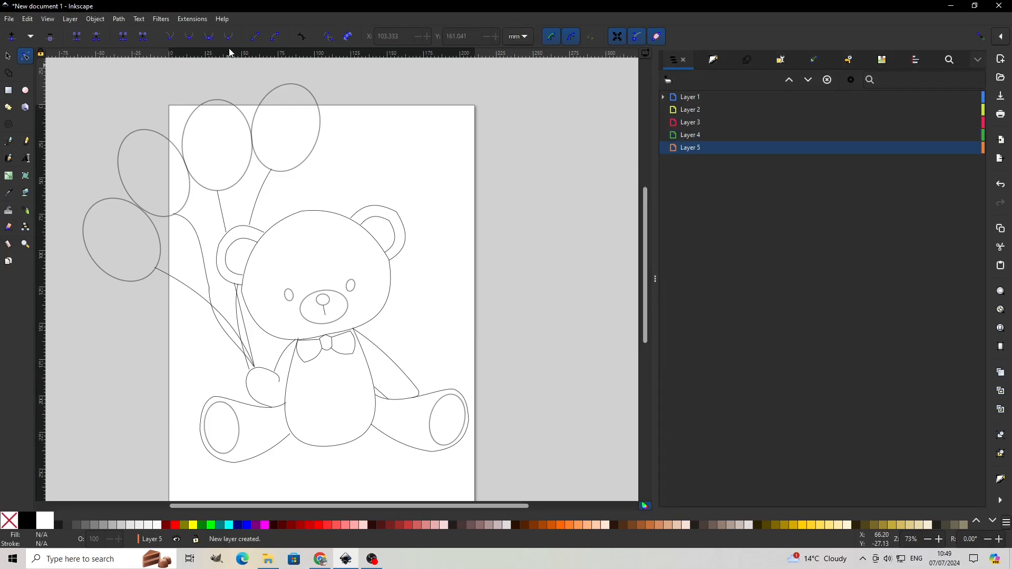
pyautogui.click(70, 19)
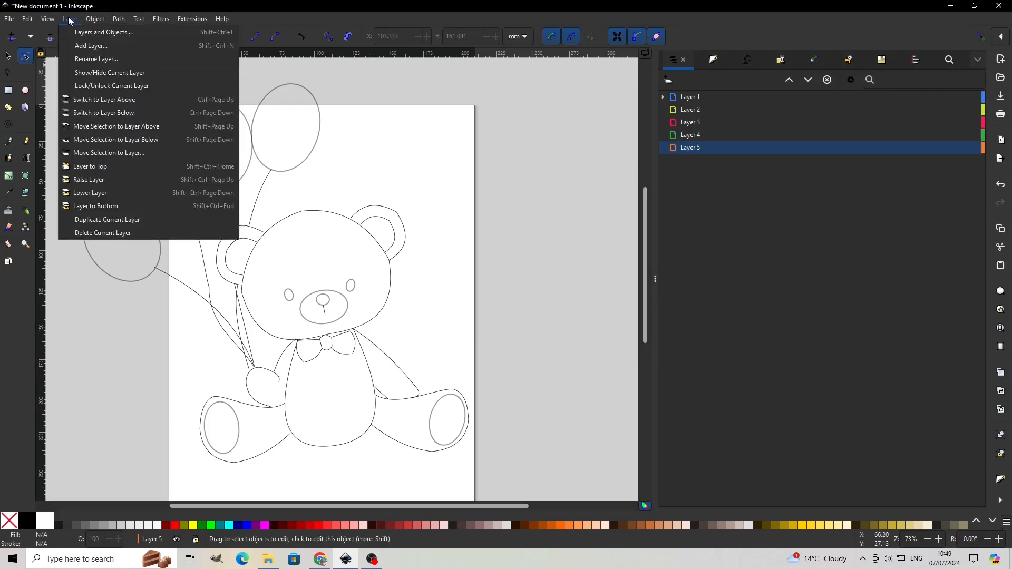
pyautogui.click(81, 46)
pyautogui.click(548, 319)
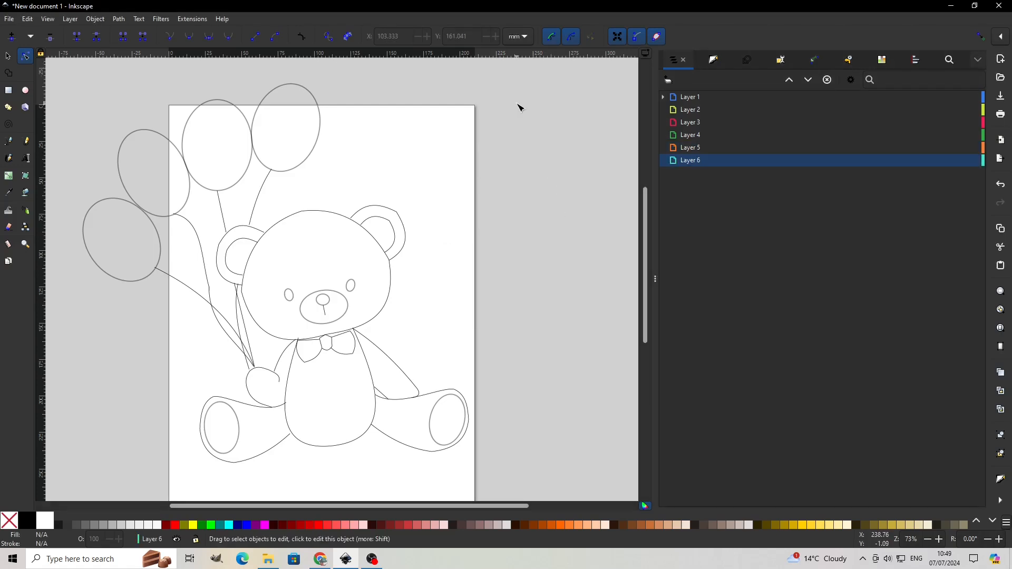
# Select the left ear's outer outline and nudge its upper end node slightly toward the head outline
pyautogui.scroll(-2, 518, 107)
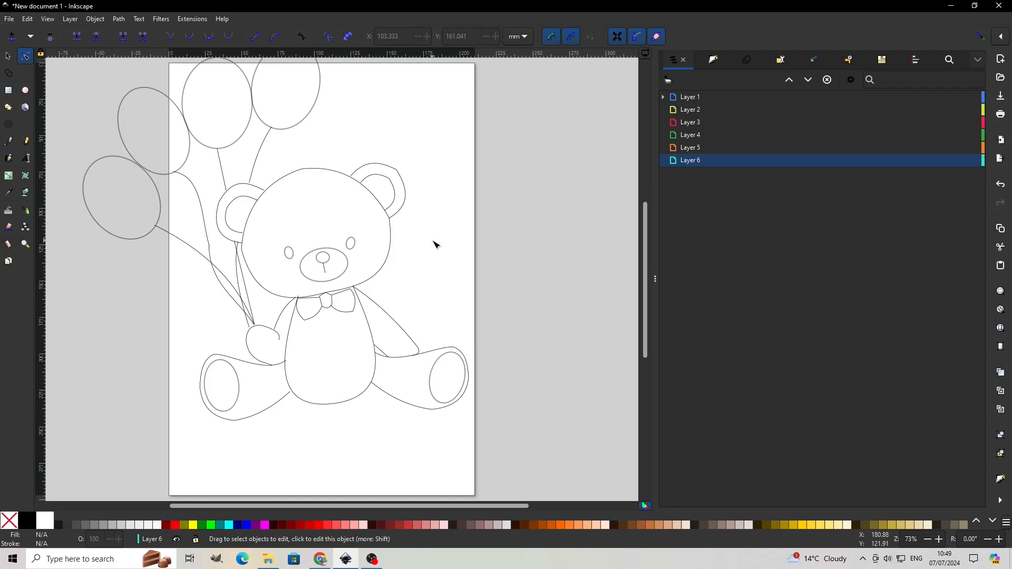
pyautogui.scroll(1, 436, 244)
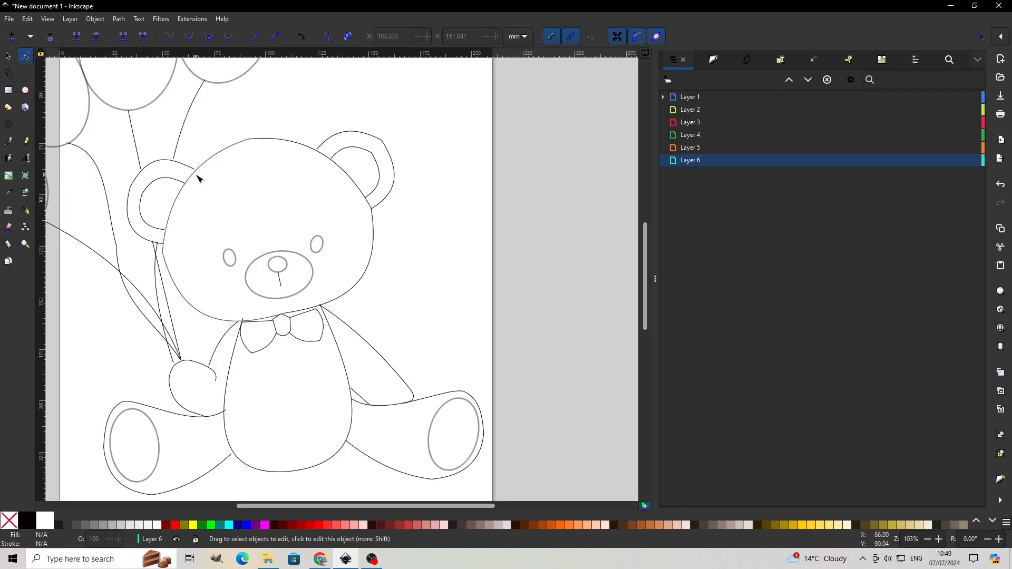
pyautogui.click(980, 36)
pyautogui.click(191, 167)
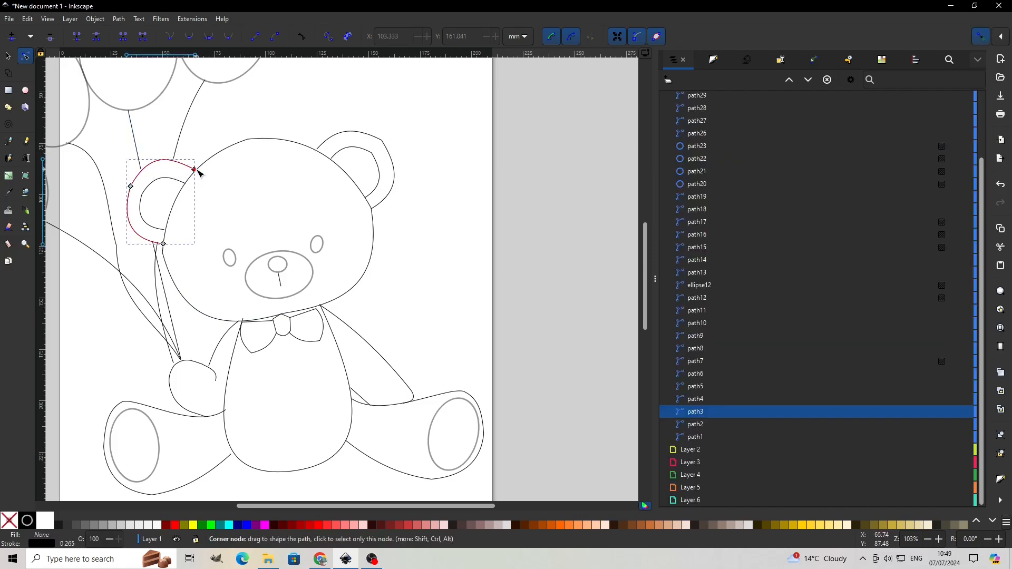
pyautogui.moveTo(199, 172); pyautogui.dragTo(200, 173)
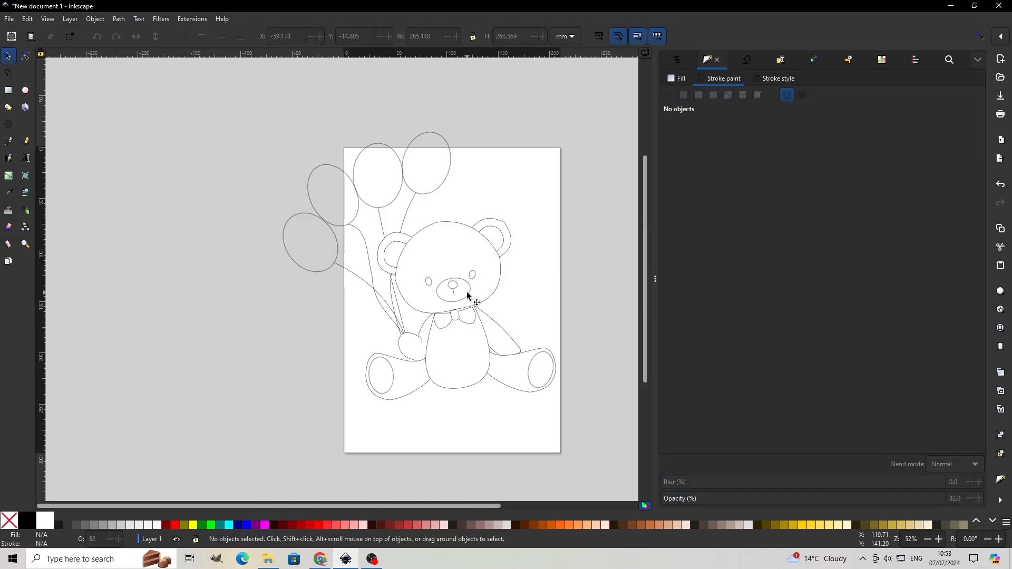
# Set the opacity of the muzzle outline to 100%
pyautogui.click(470, 295)
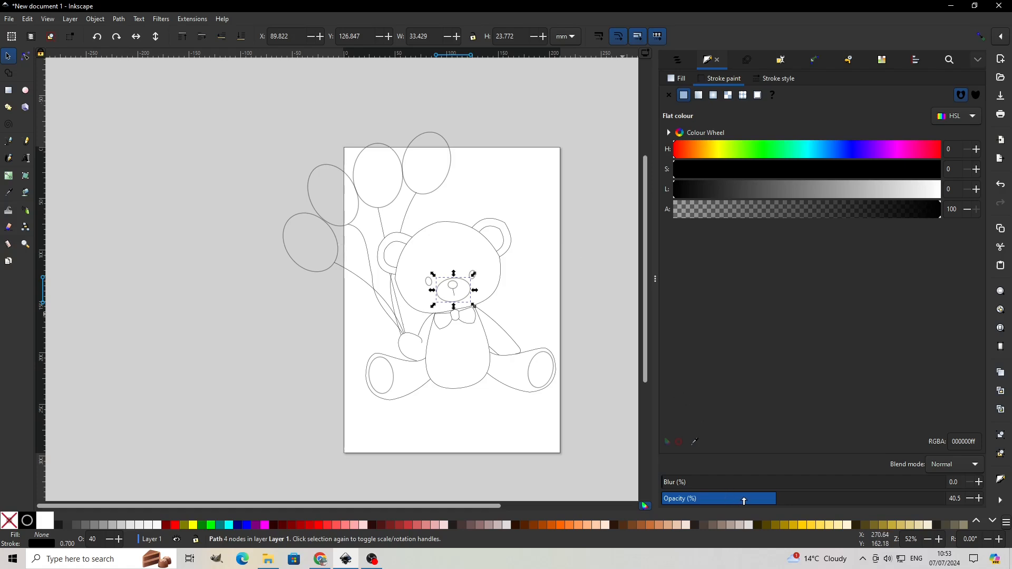
pyautogui.moveTo(740, 498); pyautogui.dragTo(949, 496)
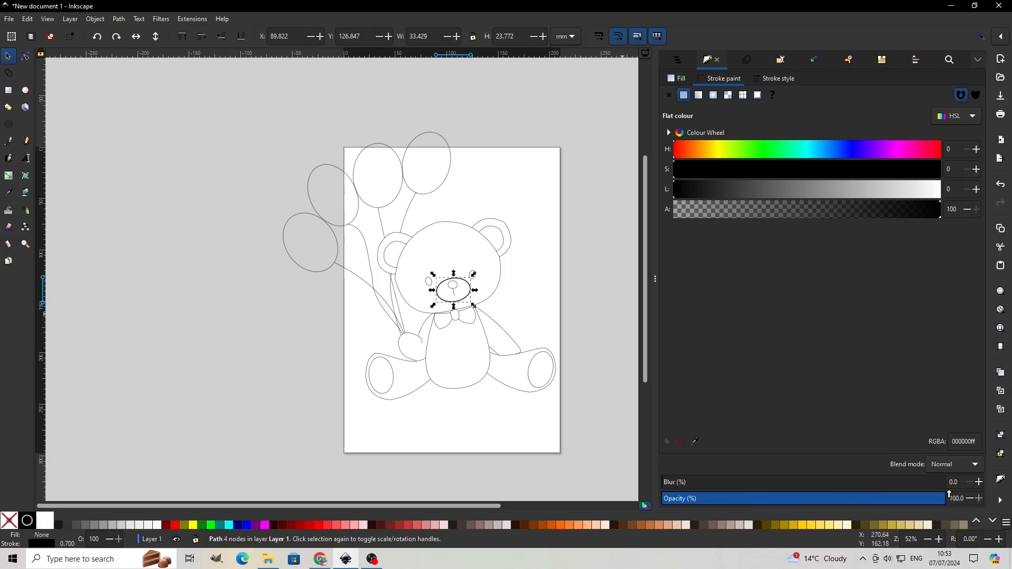
pyautogui.click(605, 278)
# Set the opacity of all bear and balloon objects together to 100%
pyautogui.moveTo(244, 103); pyautogui.dragTo(583, 443)
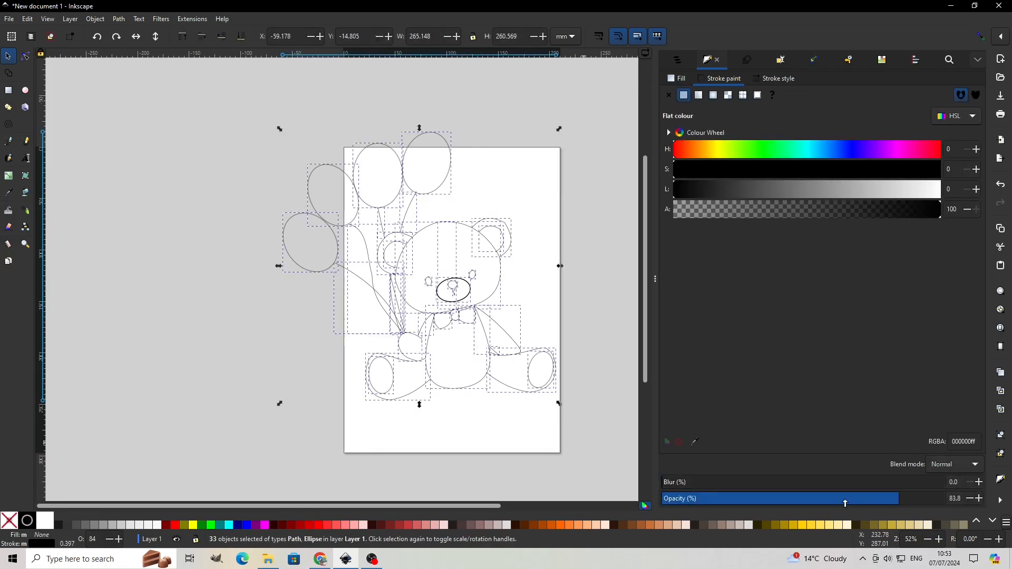
pyautogui.moveTo(846, 503); pyautogui.dragTo(964, 499)
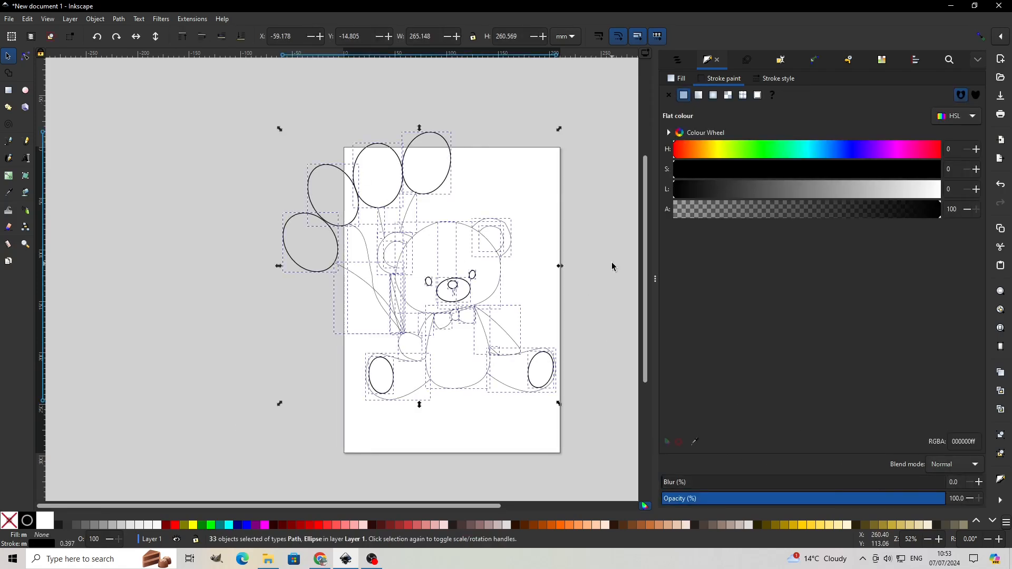
pyautogui.click(596, 258)
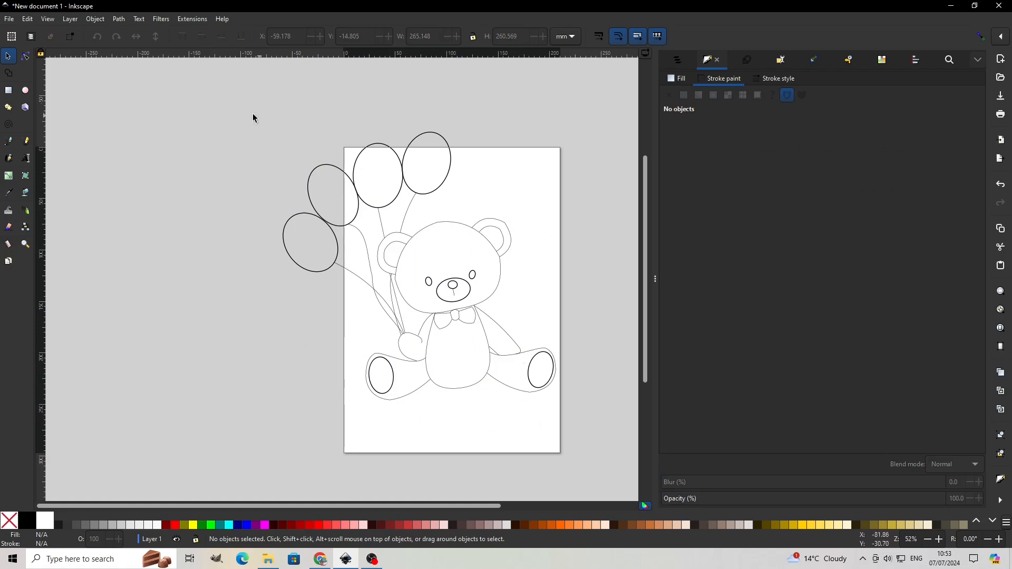
pyautogui.moveTo(258, 100)
pyautogui.mouseDown()
pyautogui.moveTo(529, 342)
pyautogui.moveTo(584, 425)
pyautogui.mouseUp()
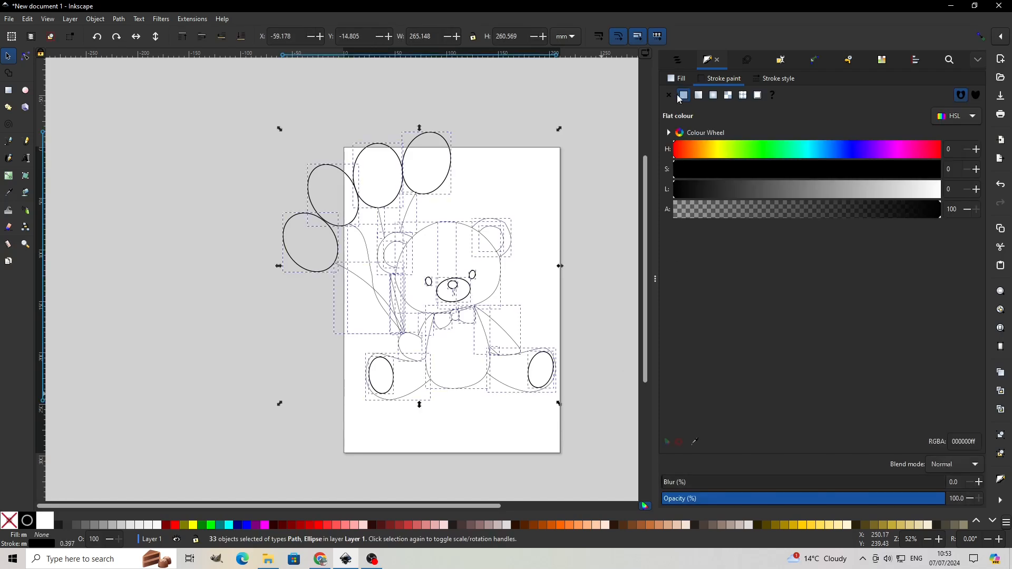
pyautogui.click(762, 79)
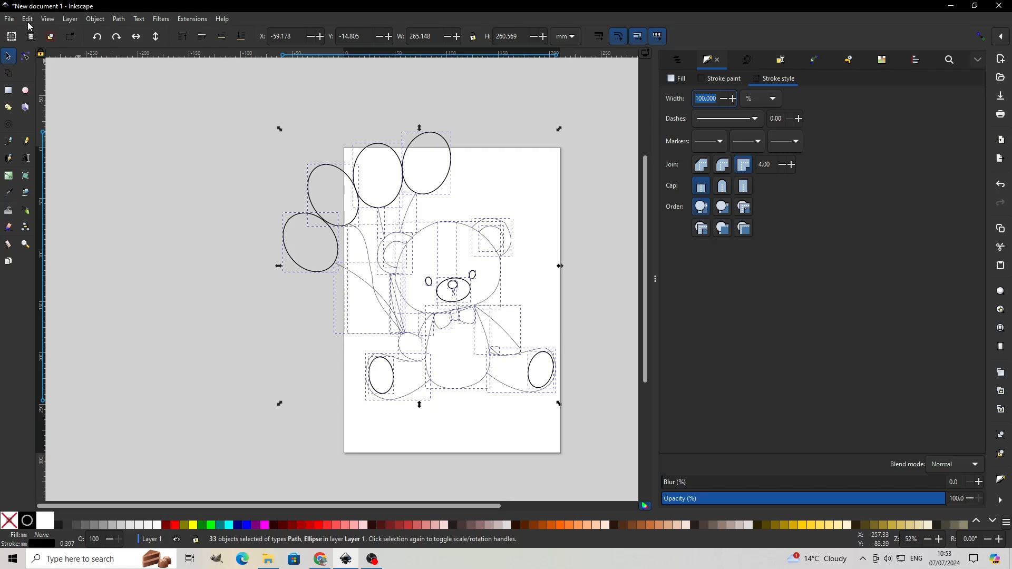
pyautogui.click(24, 56)
pyautogui.click(487, 104)
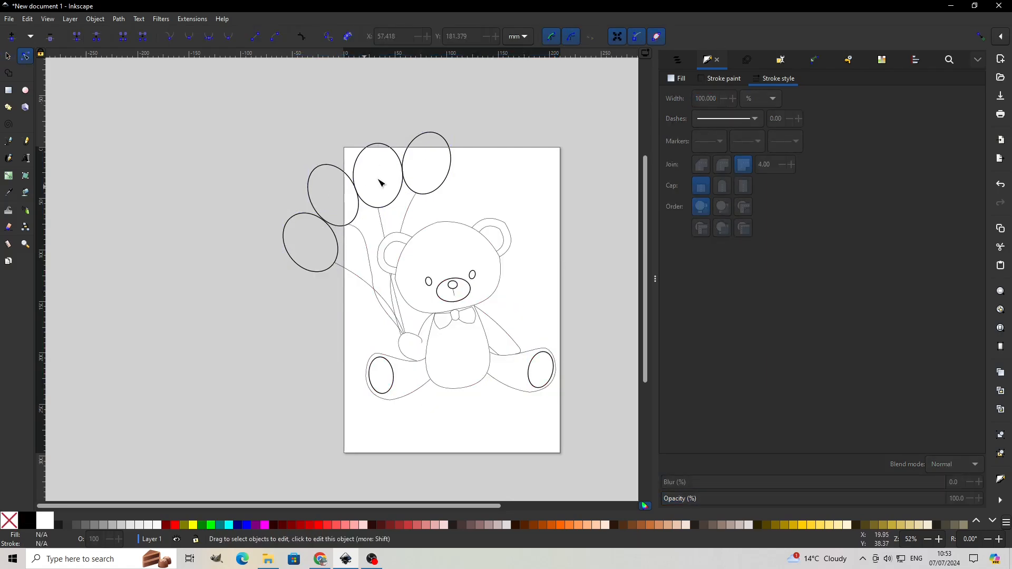
# Convert the four balloon ellipses from objects to editable paths
pyautogui.click(413, 146)
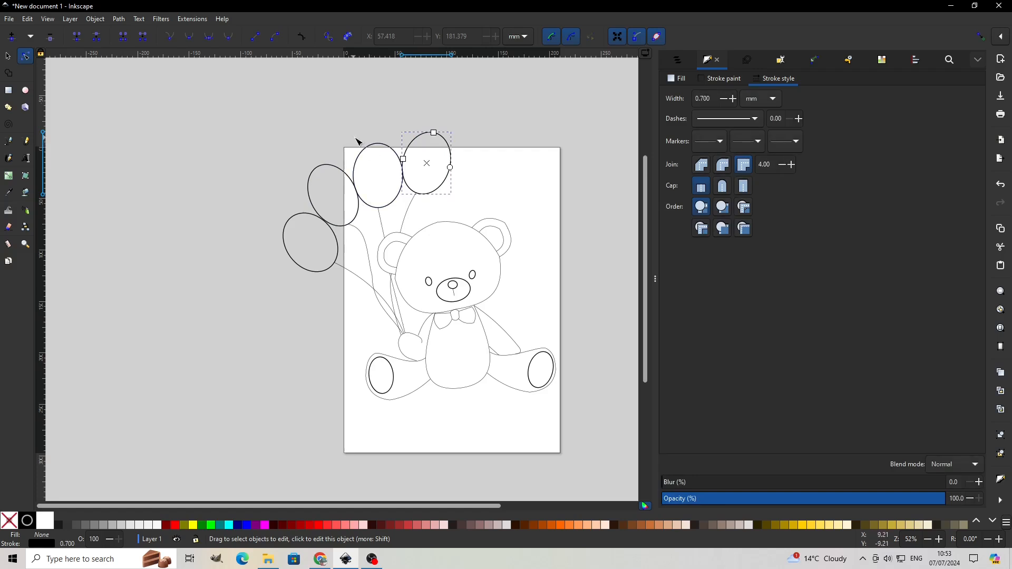
pyautogui.keyDown('shift'); pyautogui.click(371, 152); pyautogui.keyUp('shift')
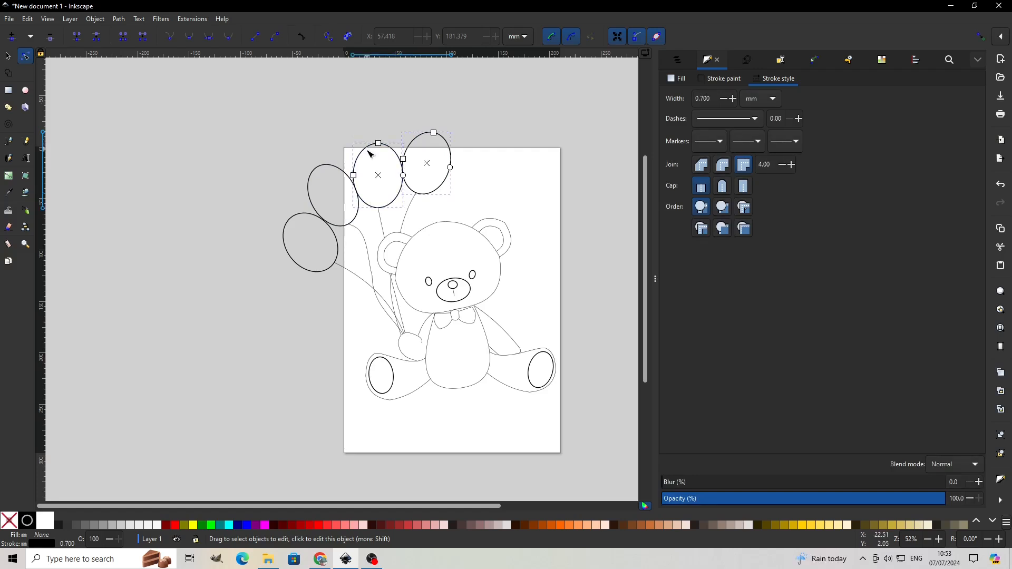
pyautogui.keyDown('shift'); pyautogui.click(322, 168); pyautogui.keyUp('shift')
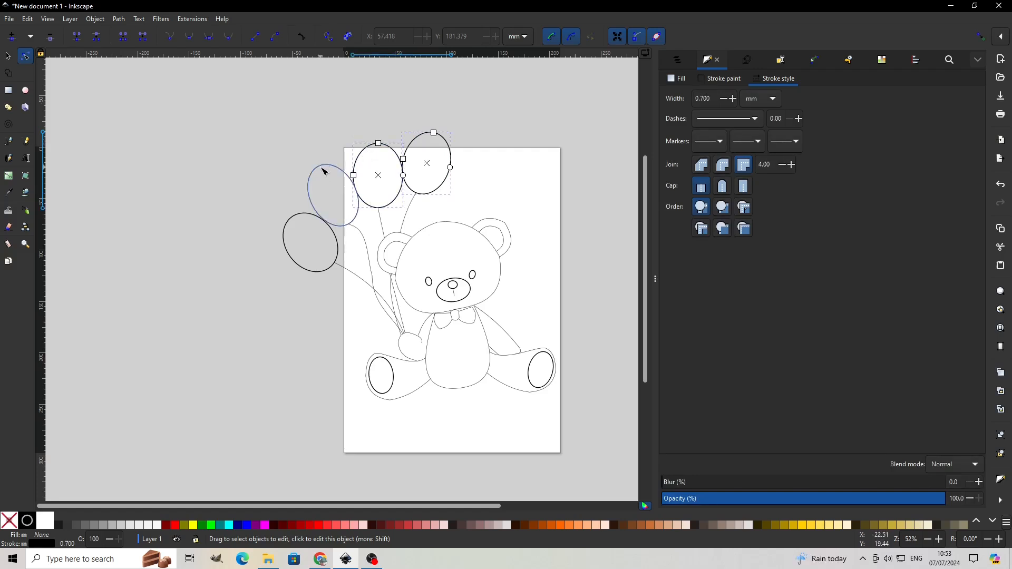
pyautogui.keyDown('shift'); pyautogui.click(292, 222); pyautogui.keyUp('shift')
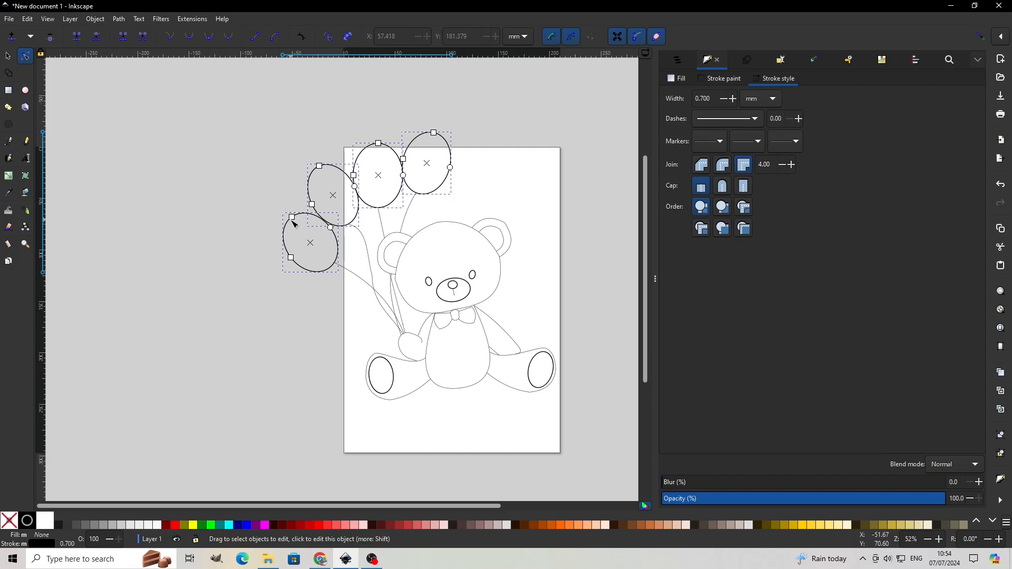
pyautogui.click(119, 19)
pyautogui.click(129, 33)
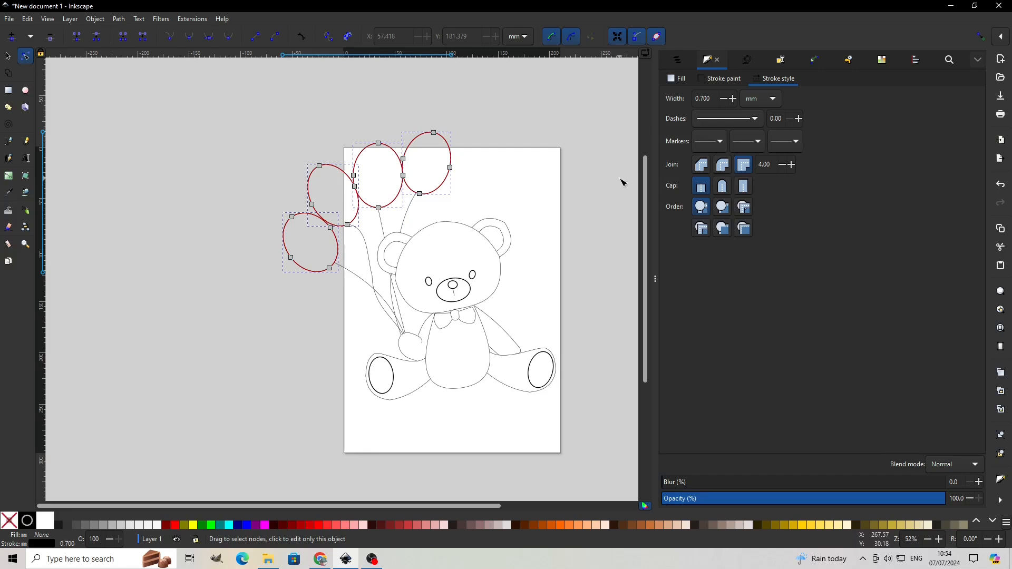
pyautogui.click(601, 171)
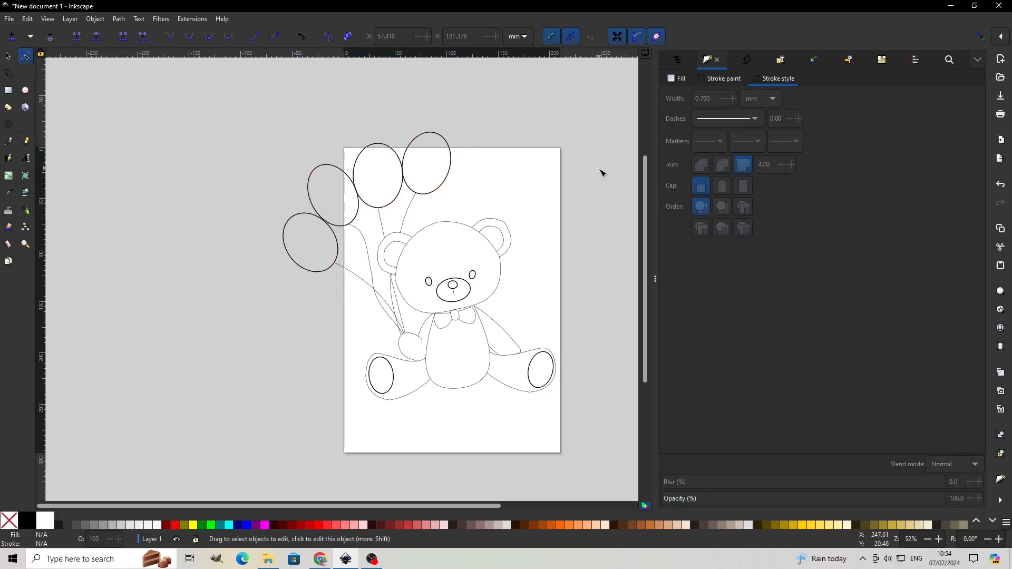
# Make the middle node of the second balloon's string, counted from the left, auto-smooth
pyautogui.click(373, 276)
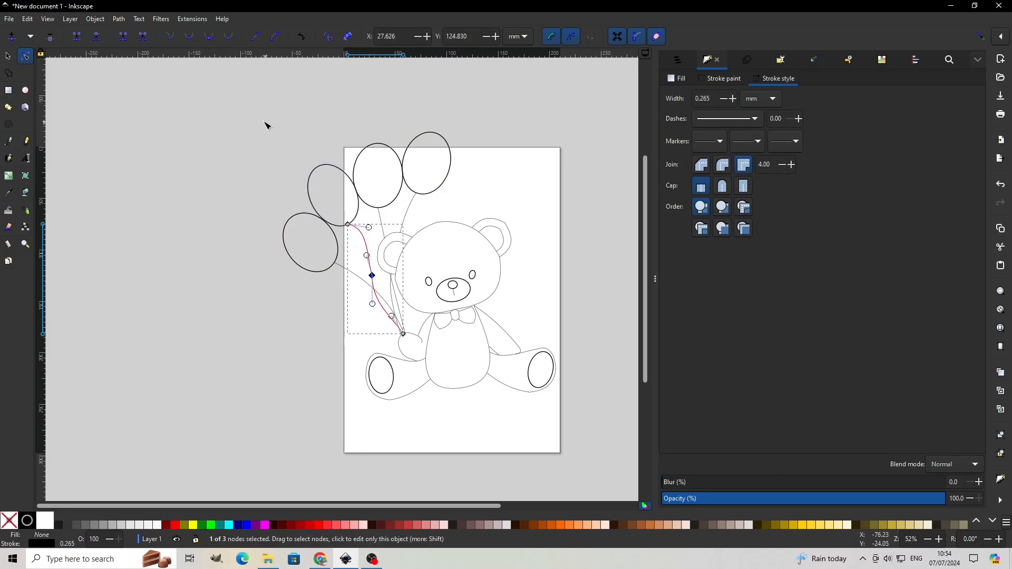
pyautogui.click(230, 41)
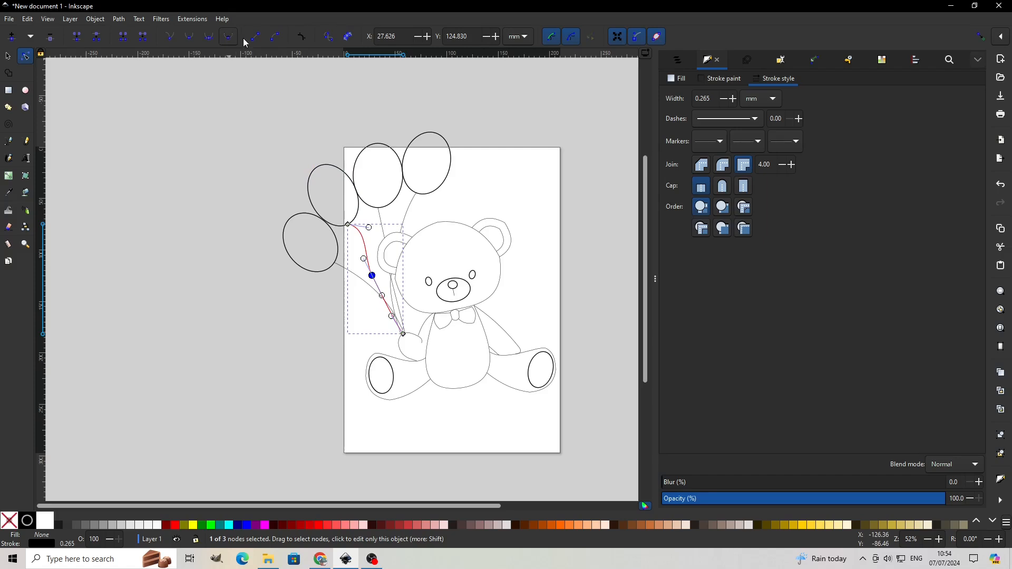
pyautogui.click(466, 98)
pyautogui.click(466, 98)
# Group all bear and balloon objects and set the group's stroke width to 1.1 mm
pyautogui.hotkey('ctrl', 'a')
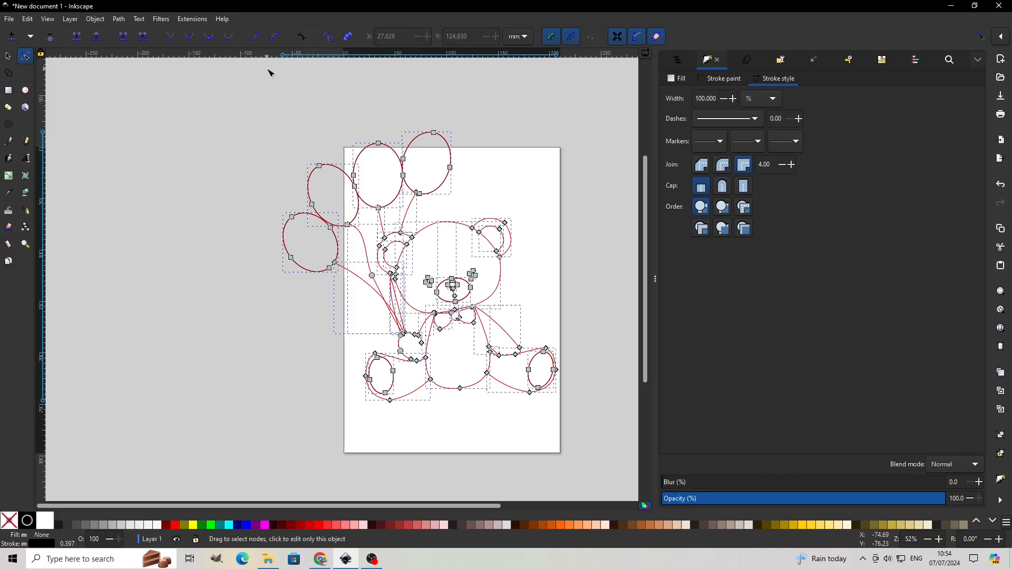
pyautogui.click(99, 19)
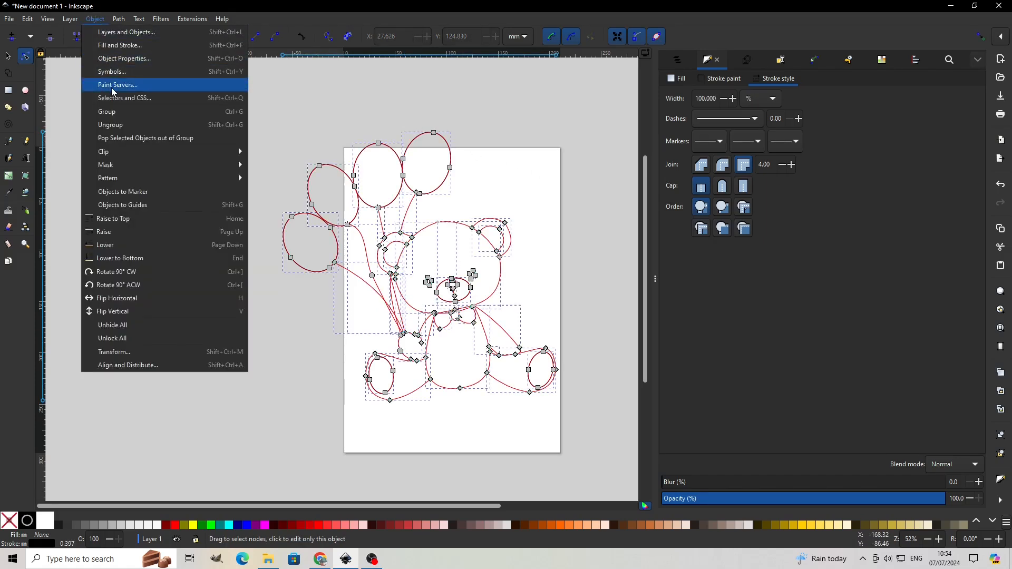
pyautogui.click(110, 112)
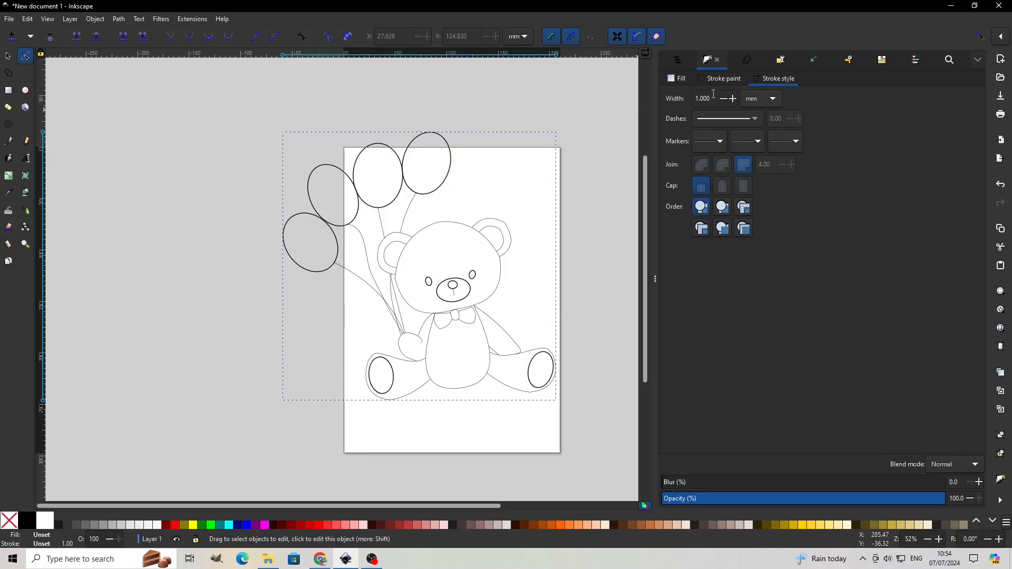
pyautogui.click(733, 100)
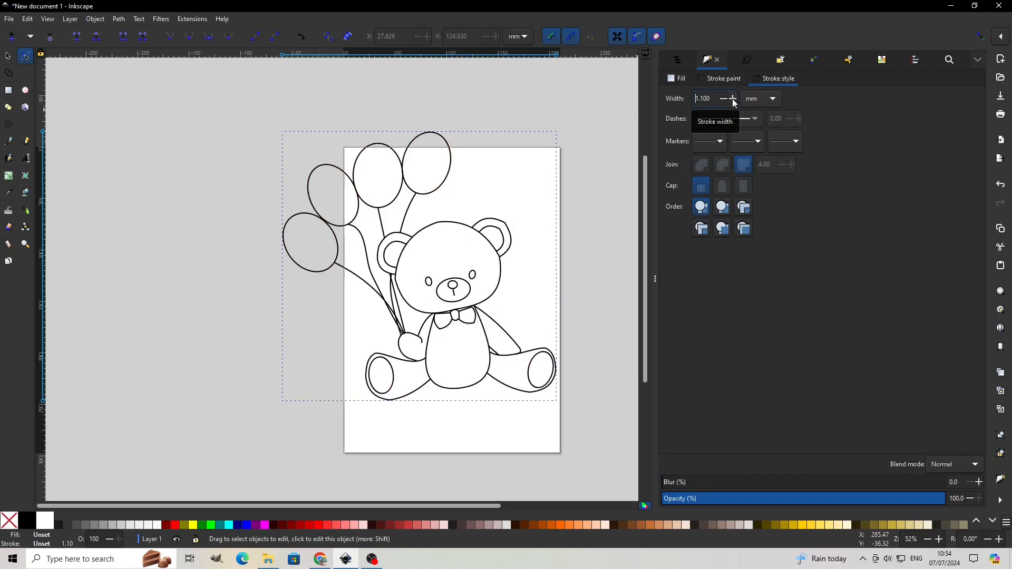
pyautogui.click(607, 121)
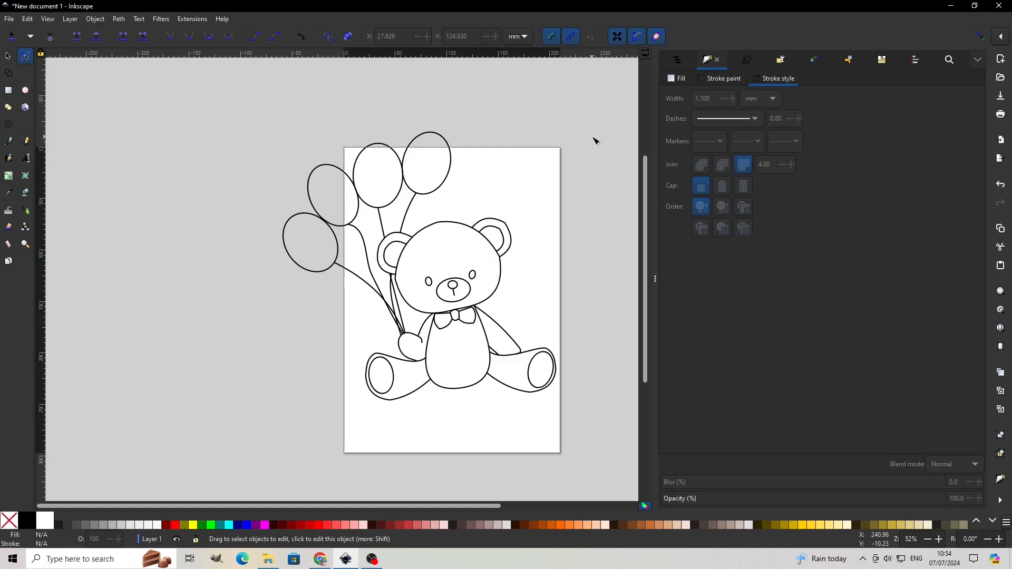
# Ungroup the bear and balloon drawing into its separate objects
pyautogui.scroll(1, 596, 140)
pyautogui.scroll(-1, 596, 141)
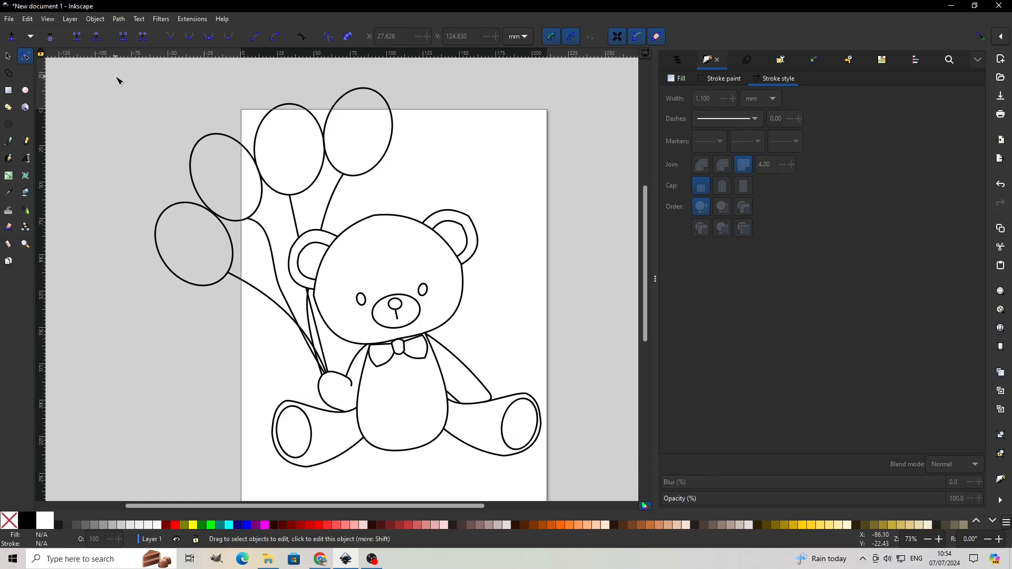
pyautogui.moveTo(116, 77)
pyautogui.mouseDown()
pyautogui.moveTo(368, 259)
pyautogui.moveTo(557, 432)
pyautogui.moveTo(583, 485)
pyautogui.mouseUp()
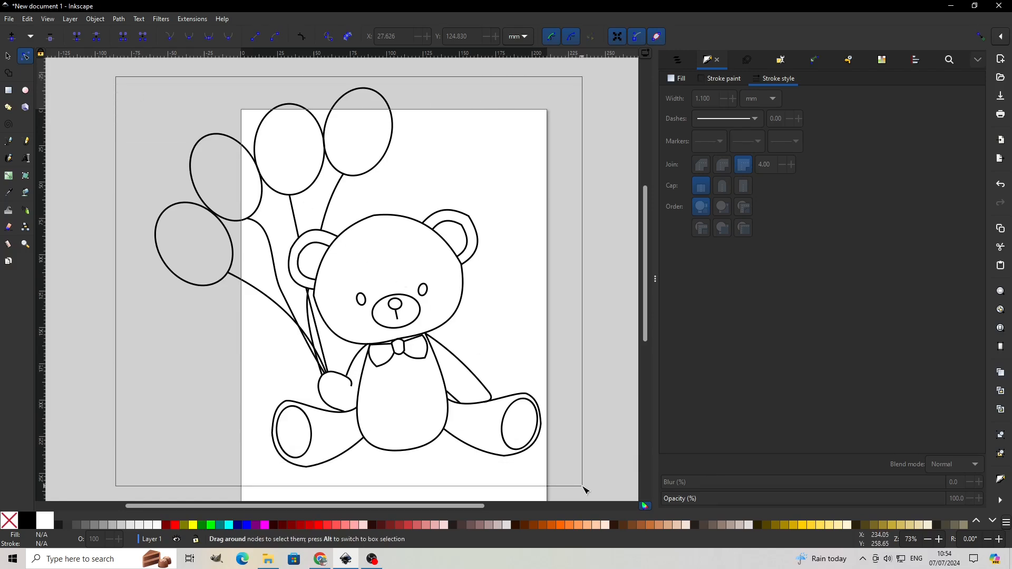
pyautogui.click(95, 19)
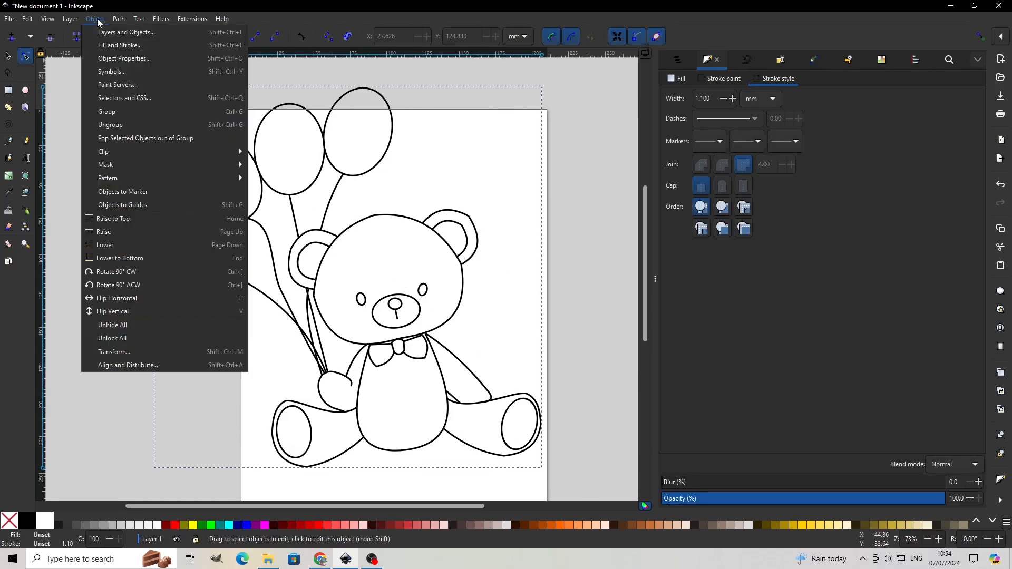
pyautogui.click(110, 128)
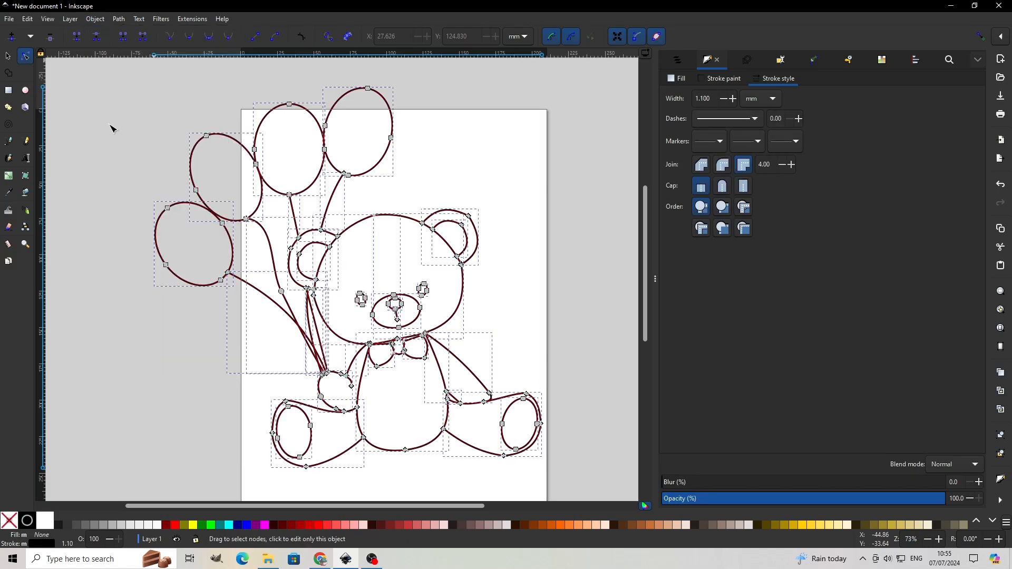
pyautogui.click(585, 116)
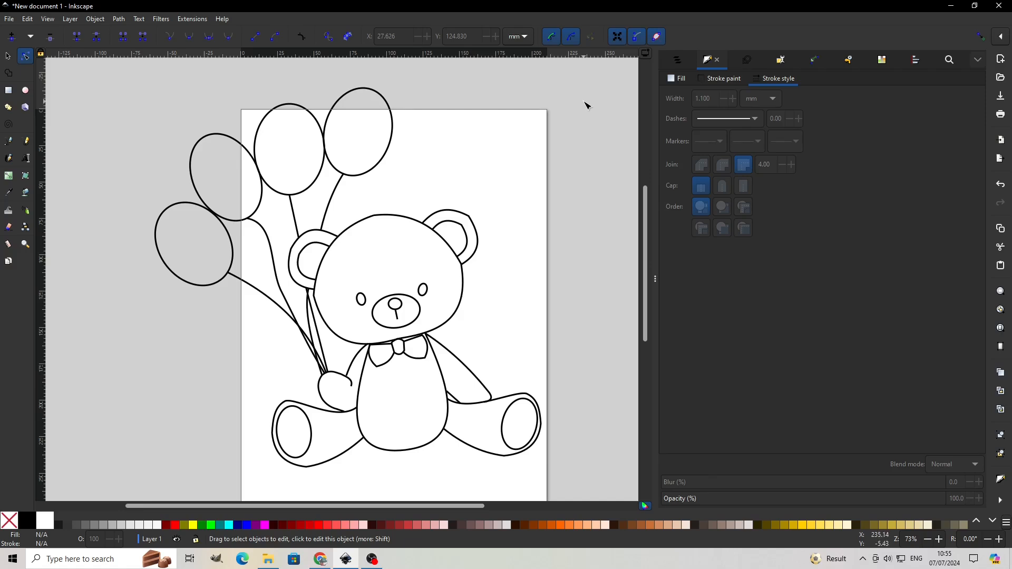
# Duplicate the outlines of the bear's body, both arms, both legs, both head halves and both outer ears together
pyautogui.scroll(-2, 539, 186)
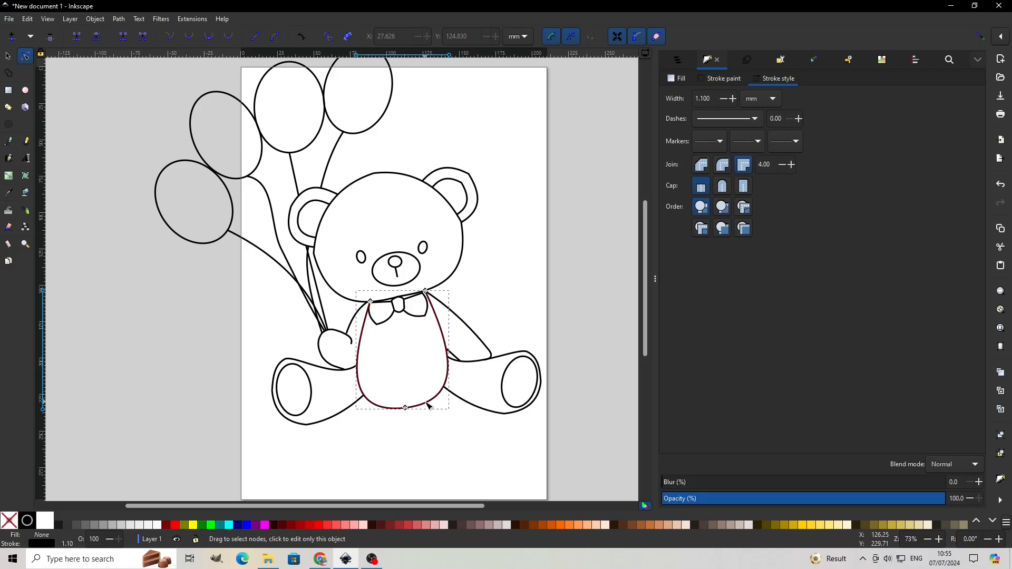
pyautogui.click(424, 399)
pyautogui.keyDown('shift'); pyautogui.click(481, 343); pyautogui.keyUp('shift')
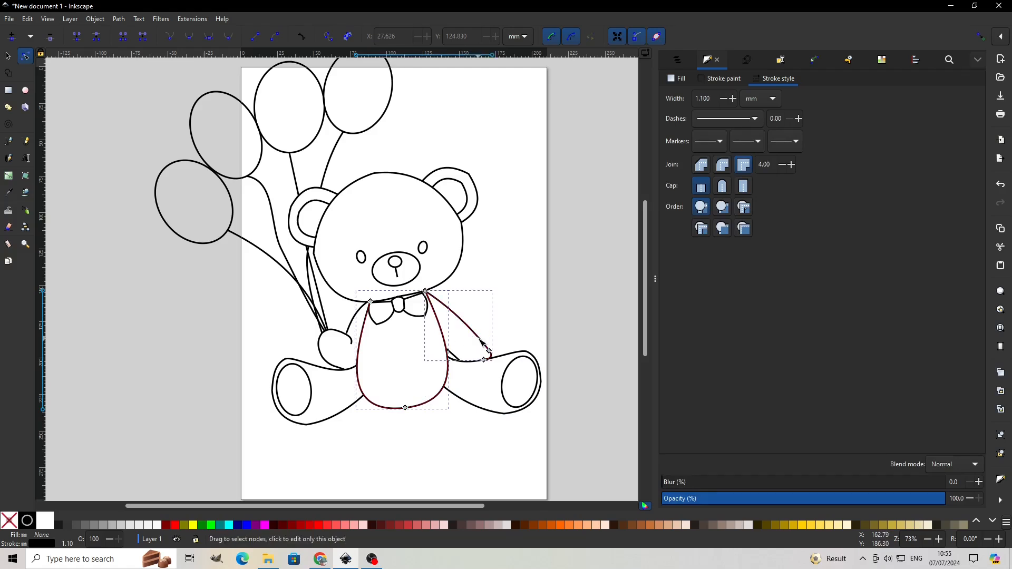
pyautogui.keyDown('shift'); pyautogui.click(510, 360); pyautogui.keyUp('shift')
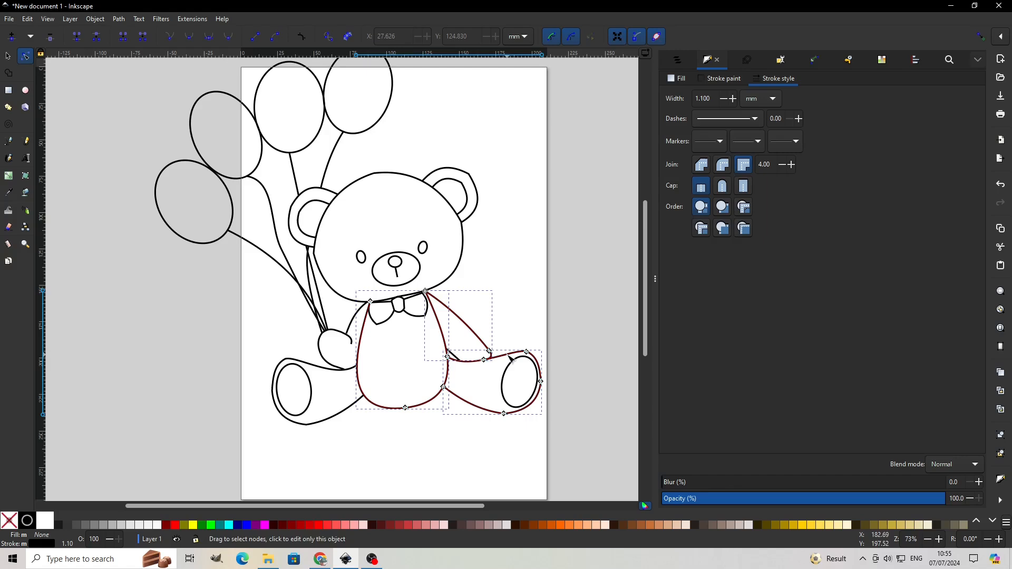
pyautogui.keyDown('shift'); pyautogui.click(350, 335); pyautogui.keyUp('shift')
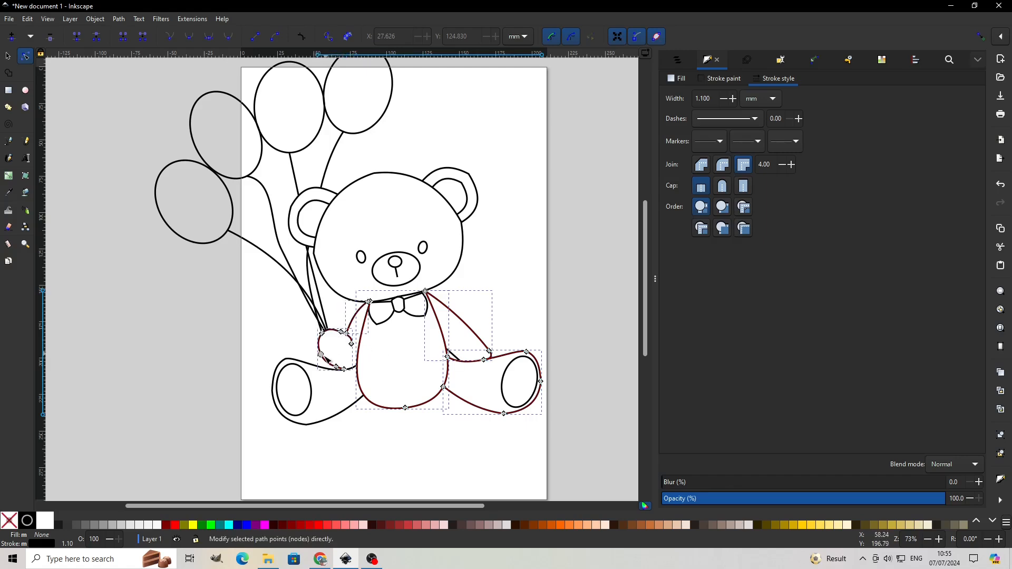
pyautogui.keyDown('shift'); pyautogui.click(314, 366); pyautogui.keyUp('shift')
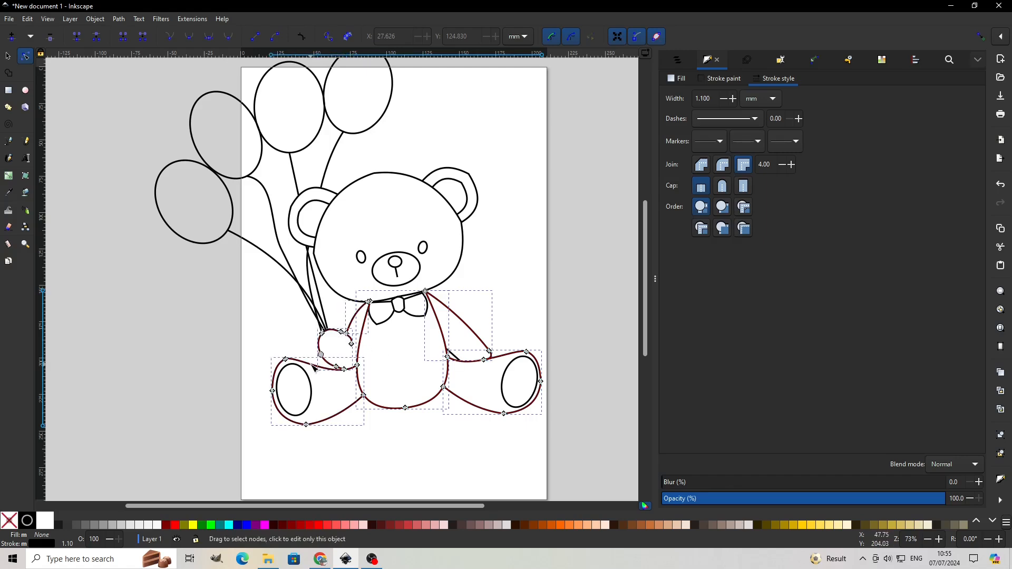
pyautogui.keyDown('shift'); pyautogui.click(333, 291); pyautogui.keyUp('shift')
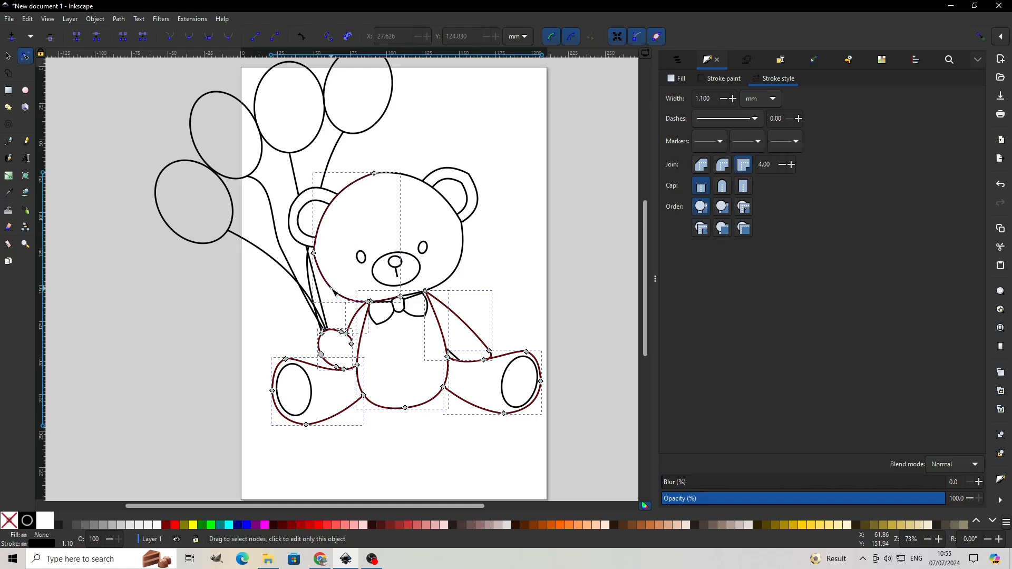
pyautogui.keyDown('shift'); pyautogui.click(454, 274); pyautogui.keyUp('shift')
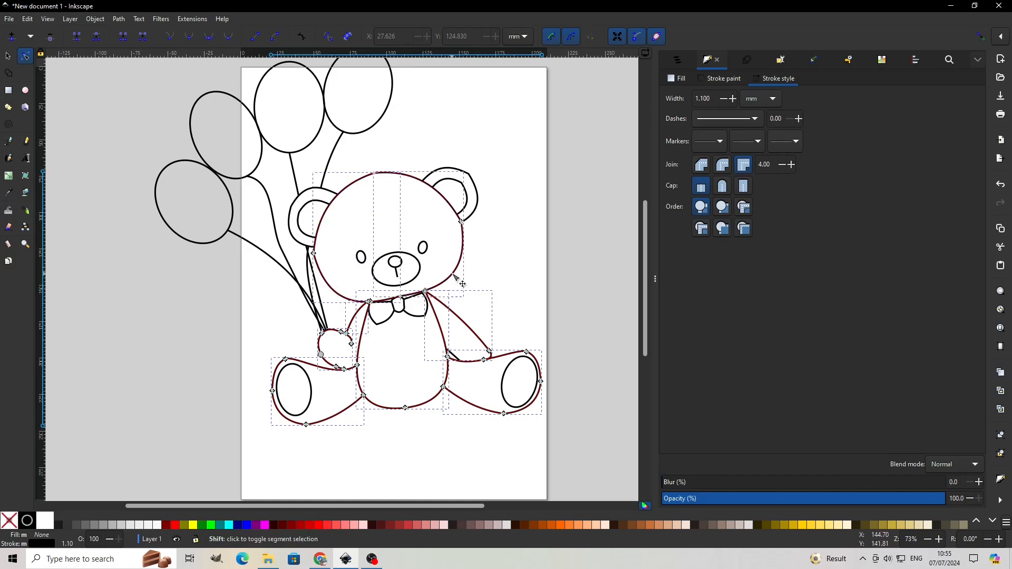
pyautogui.keyDown('shift'); pyautogui.click(477, 188); pyautogui.keyUp('shift')
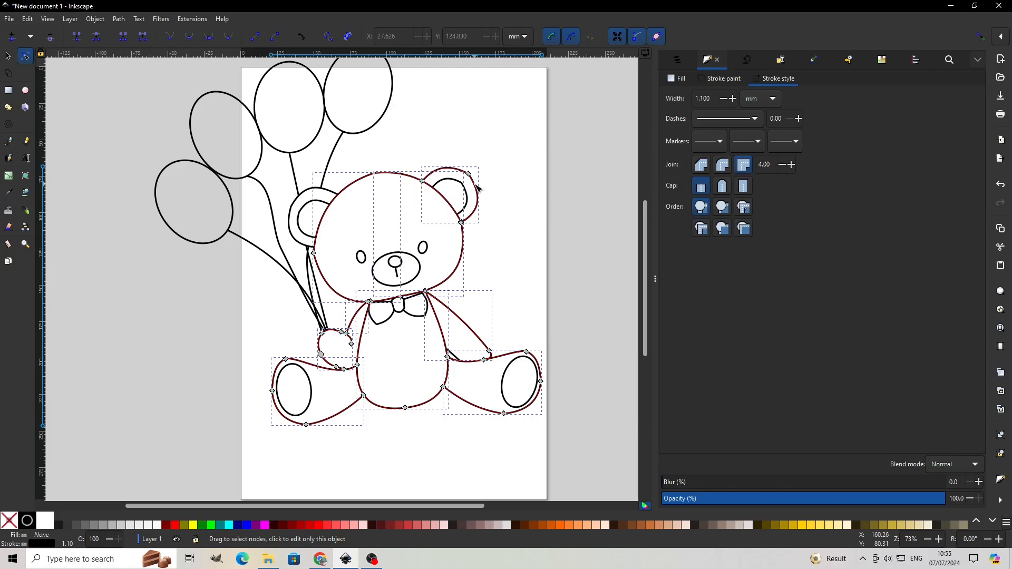
pyautogui.keyDown('shift'); pyautogui.click(334, 196); pyautogui.keyUp('shift')
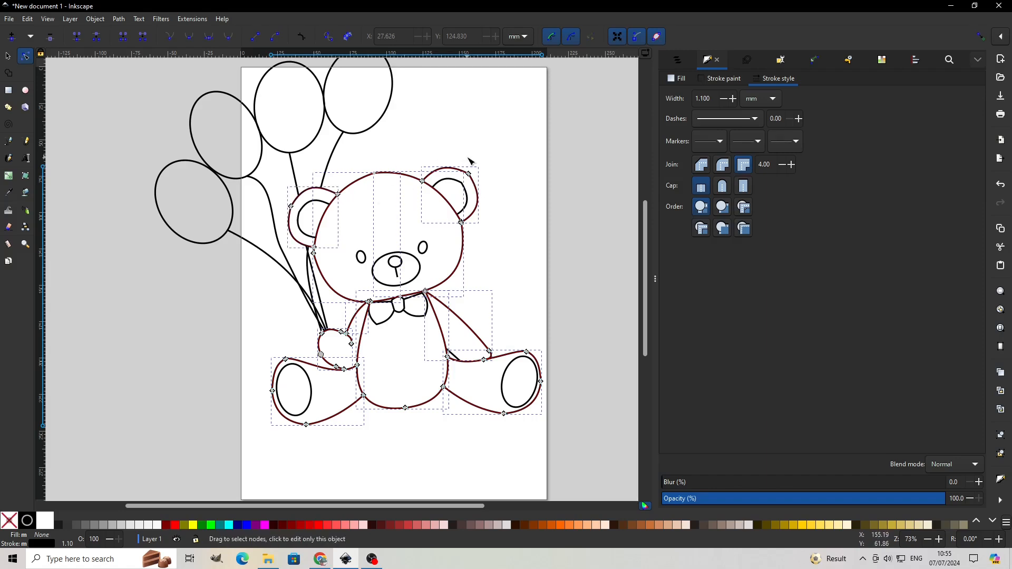
pyautogui.rightClick(445, 239)
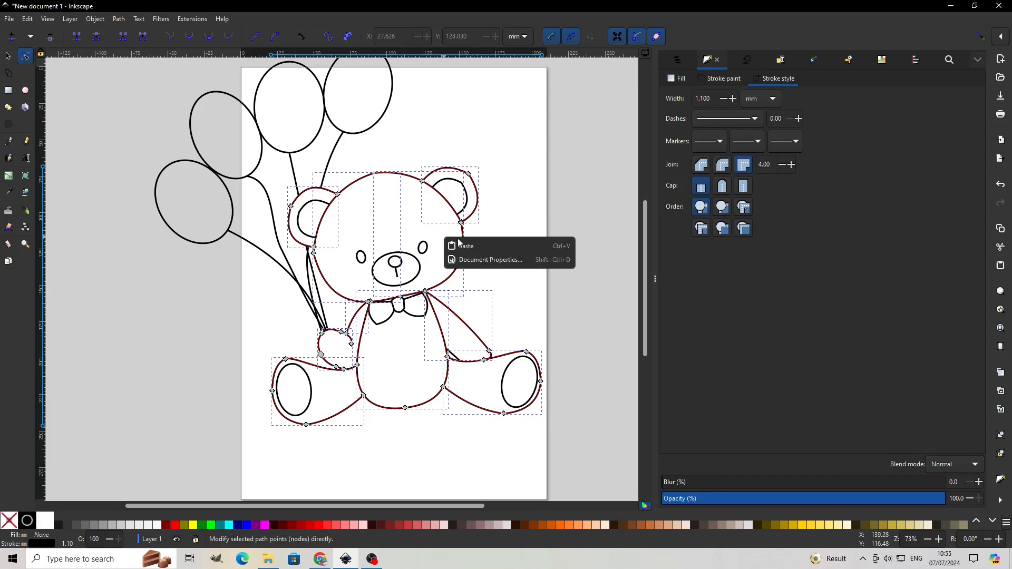
pyautogui.rightClick(478, 201)
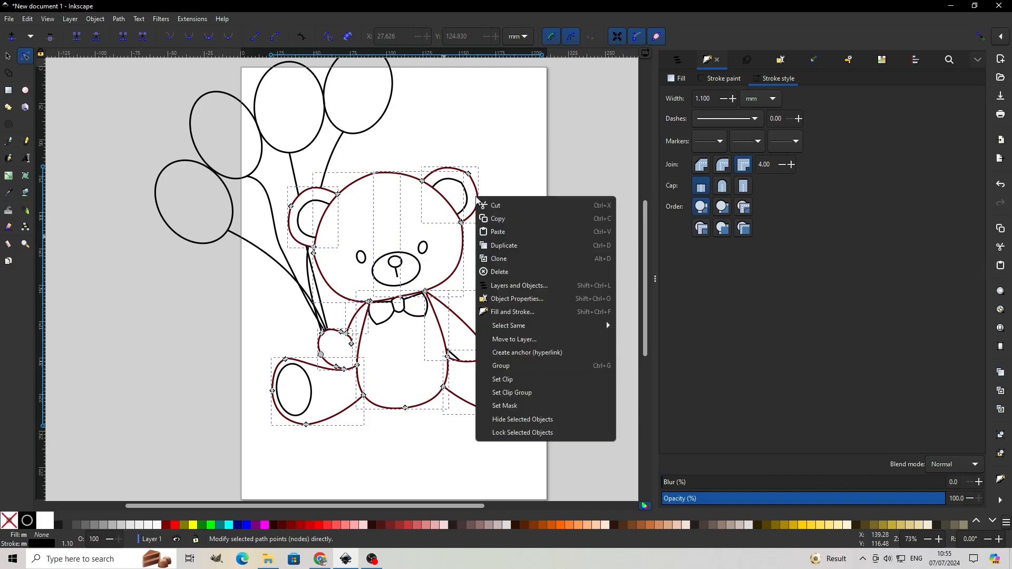
pyautogui.click(504, 246)
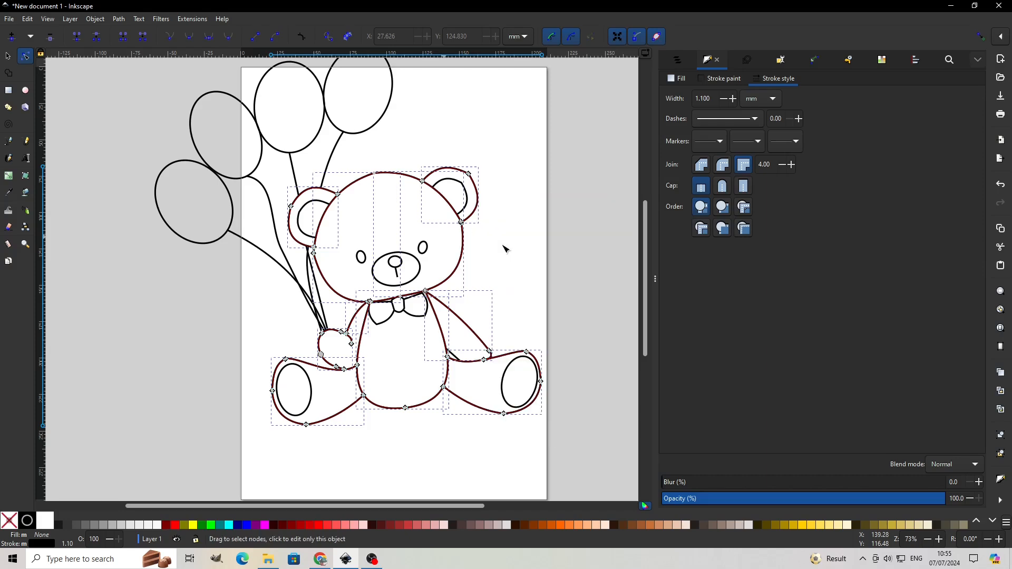
# Give the duplicated bear parts a flat pale pinkish-grey fill, RGBA d4c4c4ff, and remove their stroke paint
pyautogui.click(680, 79)
pyautogui.click(684, 95)
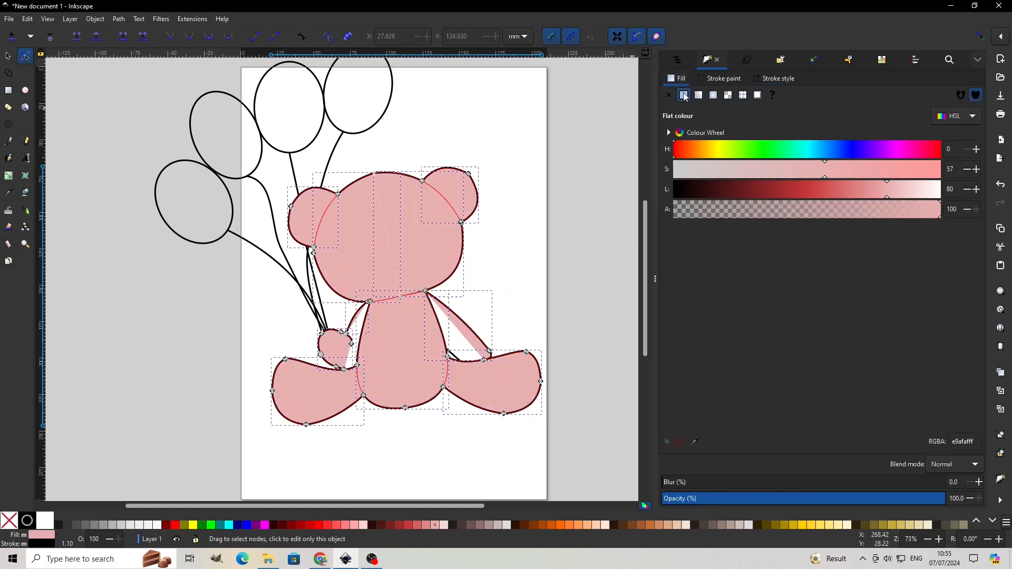
pyautogui.click(715, 169)
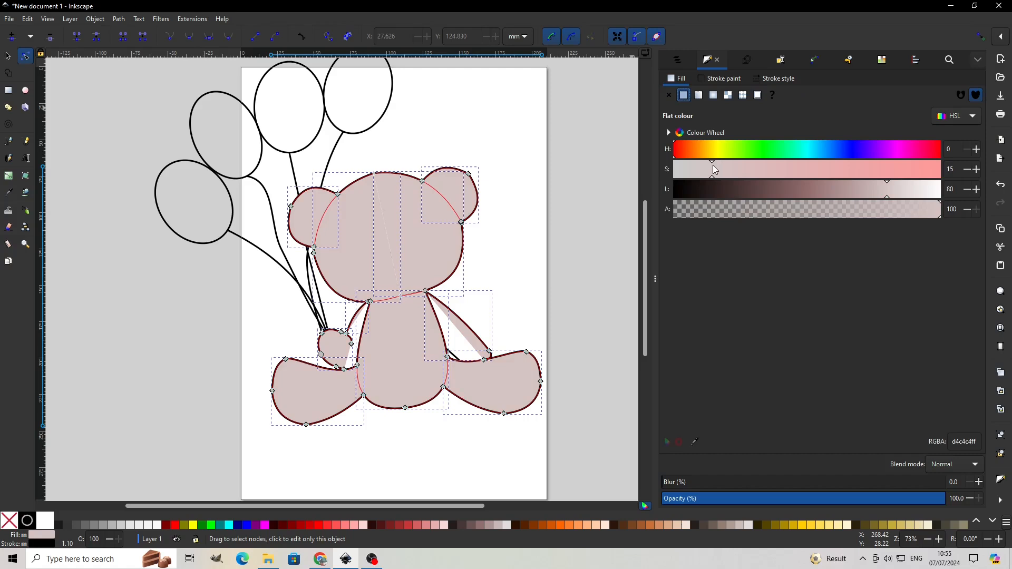
pyautogui.click(718, 78)
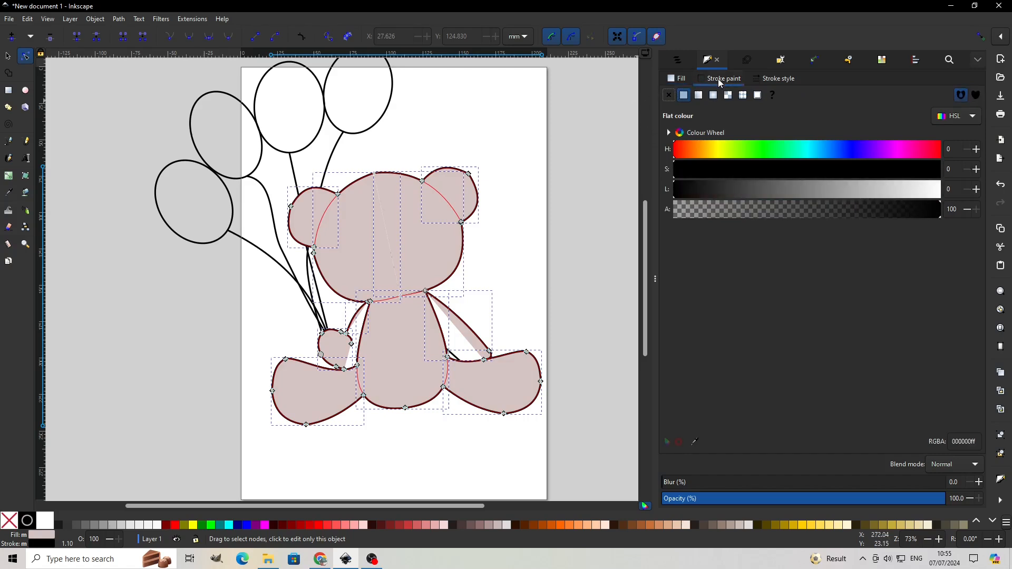
pyautogui.click(669, 96)
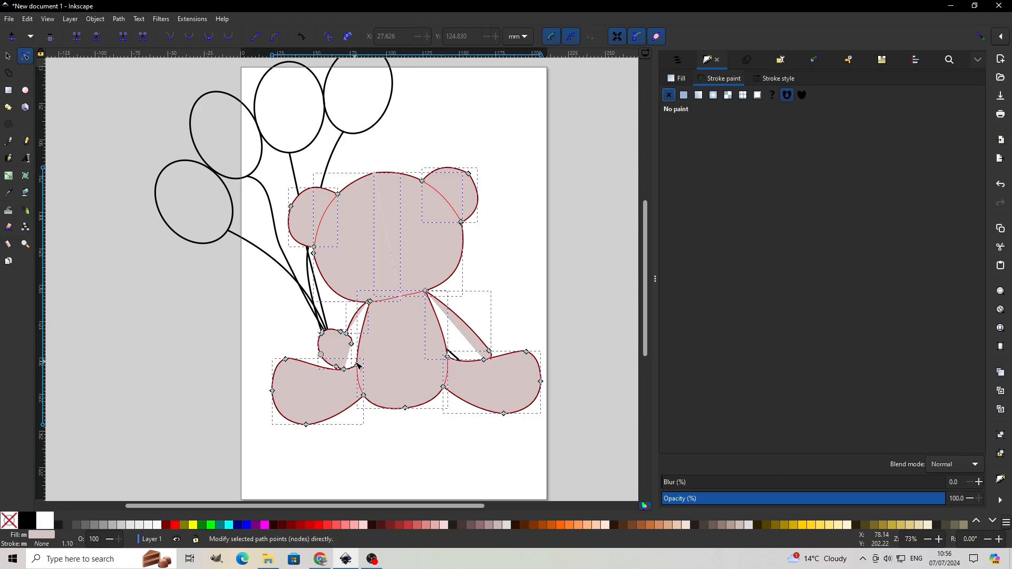
# Move the filled duplicates of the bear parts to Layer 6 and deselect them
pyautogui.rightClick(421, 253)
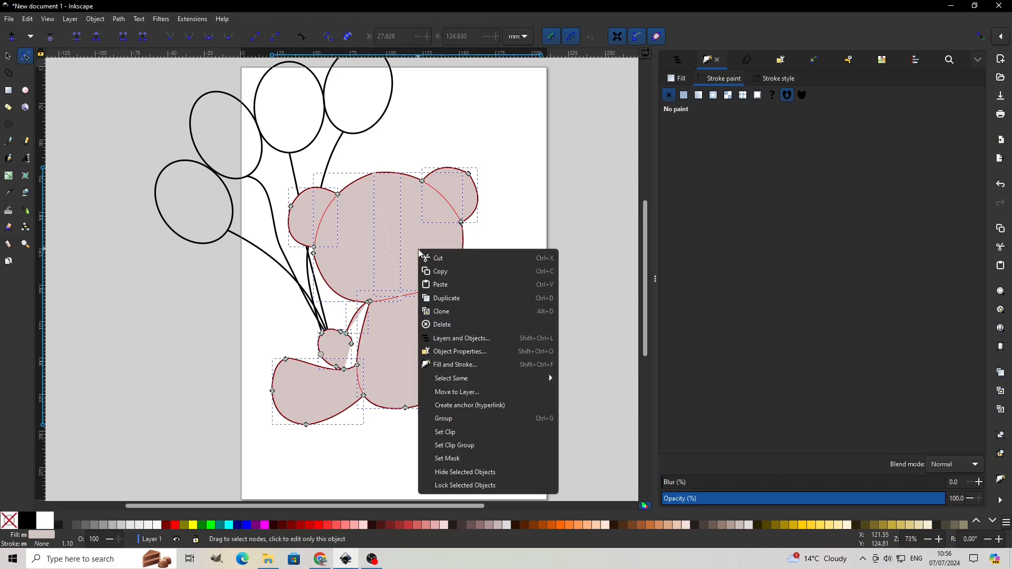
pyautogui.click(458, 391)
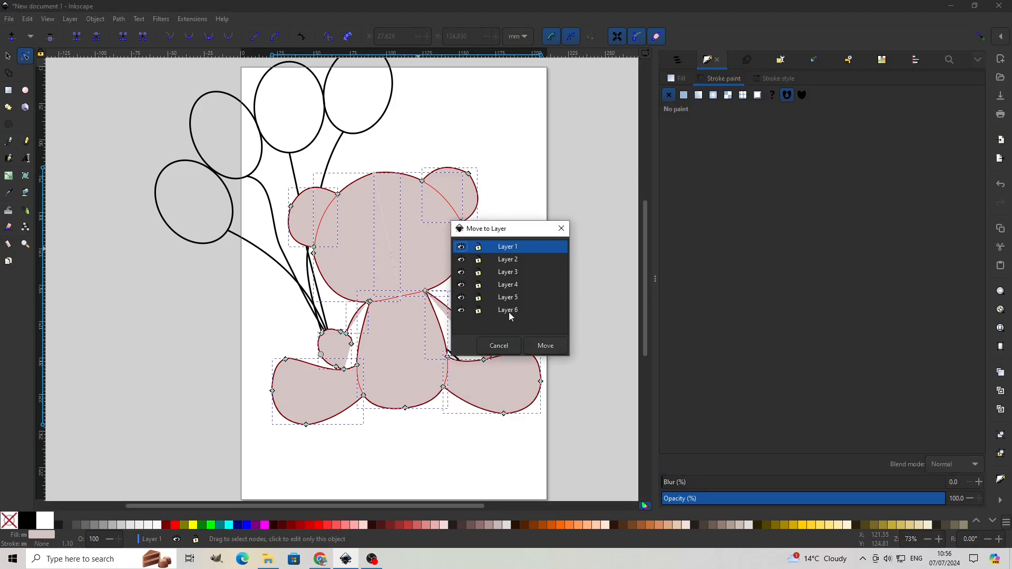
pyautogui.click(509, 311)
pyautogui.click(545, 346)
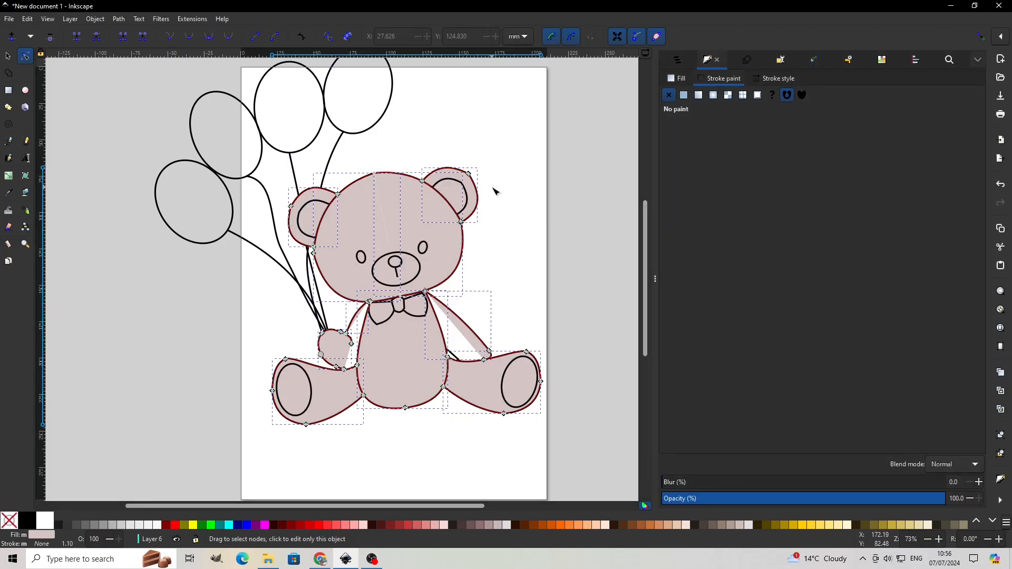
pyautogui.click(515, 290)
# Delete the filled duplicate of the bear's free arm on Layer 6, keeping its black outline
pyautogui.click(465, 330)
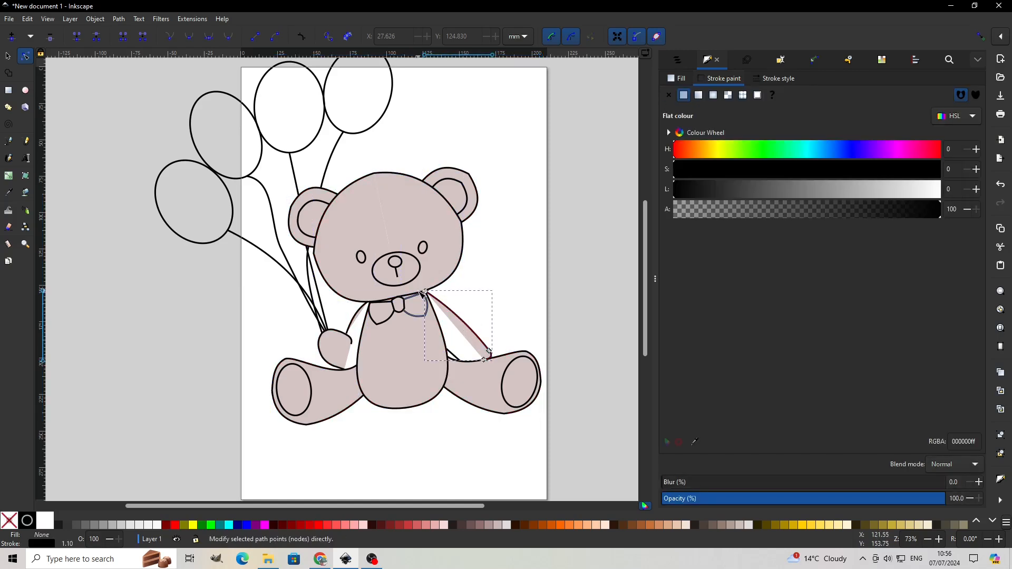
pyautogui.click(468, 335)
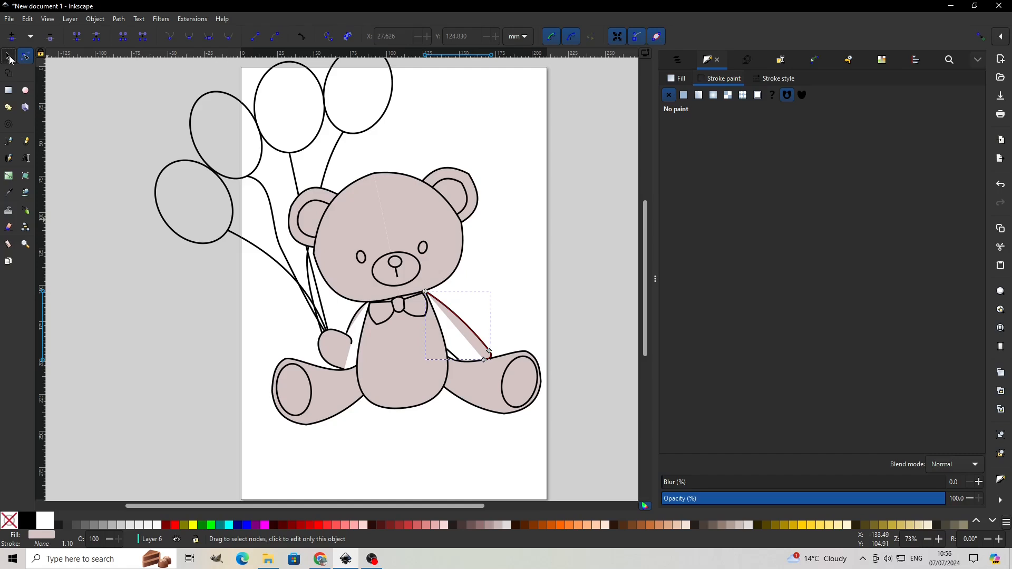
pyautogui.click(9, 58)
pyautogui.press('Escape')
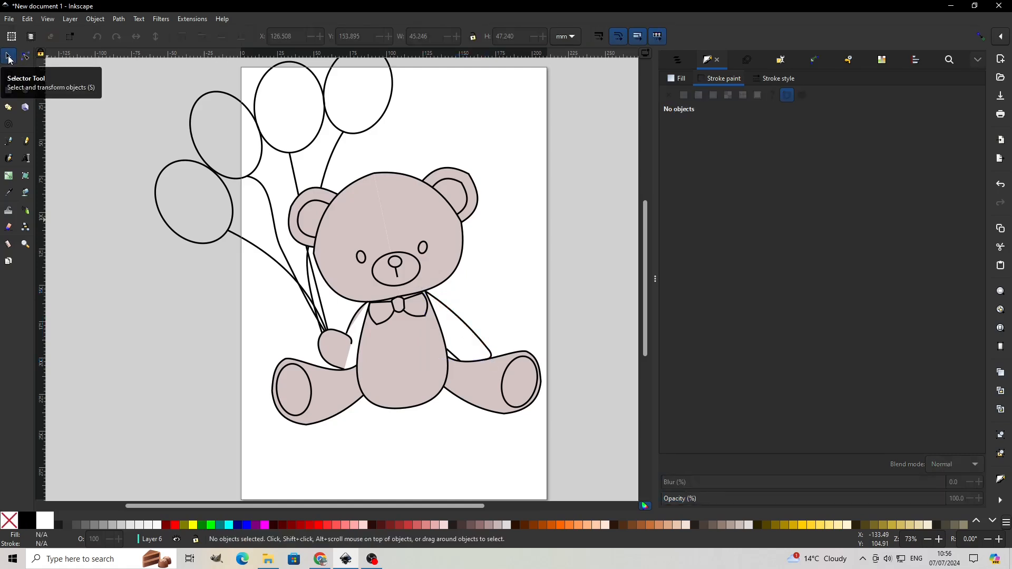
# Delete the filled duplicates of the hand holding the balloons and of its upper arm, keeping the black outlines
pyautogui.click(341, 348)
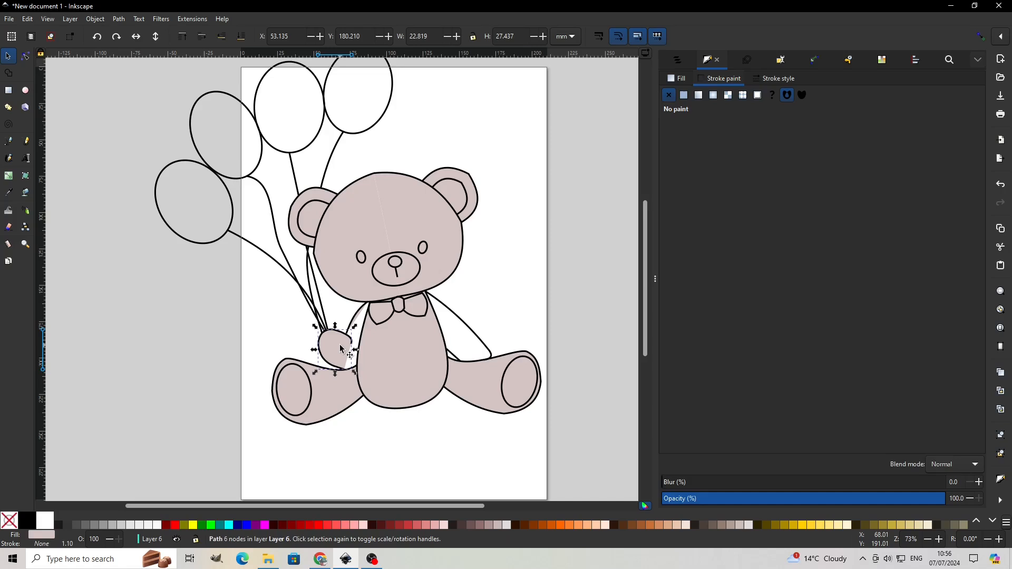
pyautogui.press('Delete')
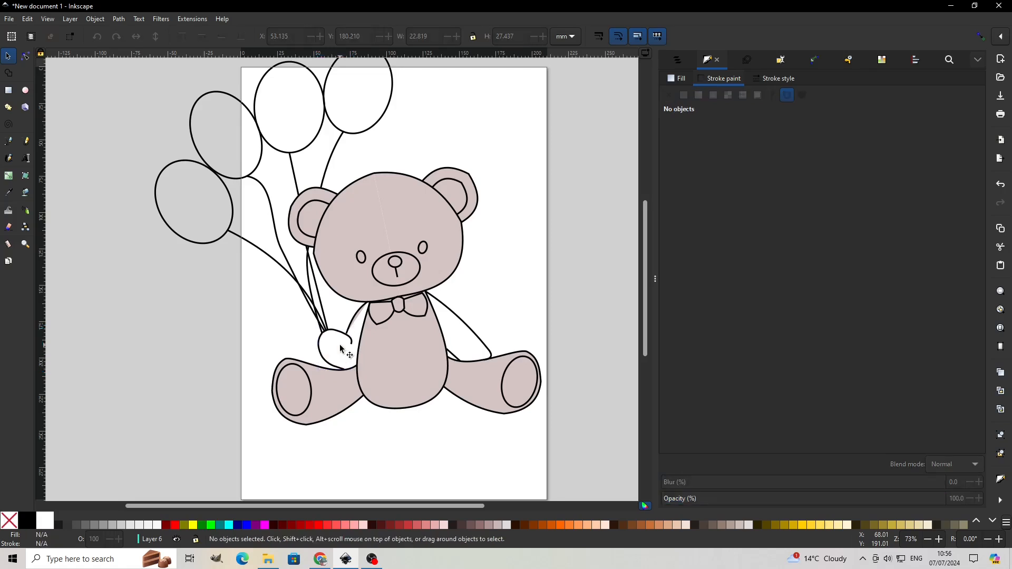
pyautogui.click(358, 318)
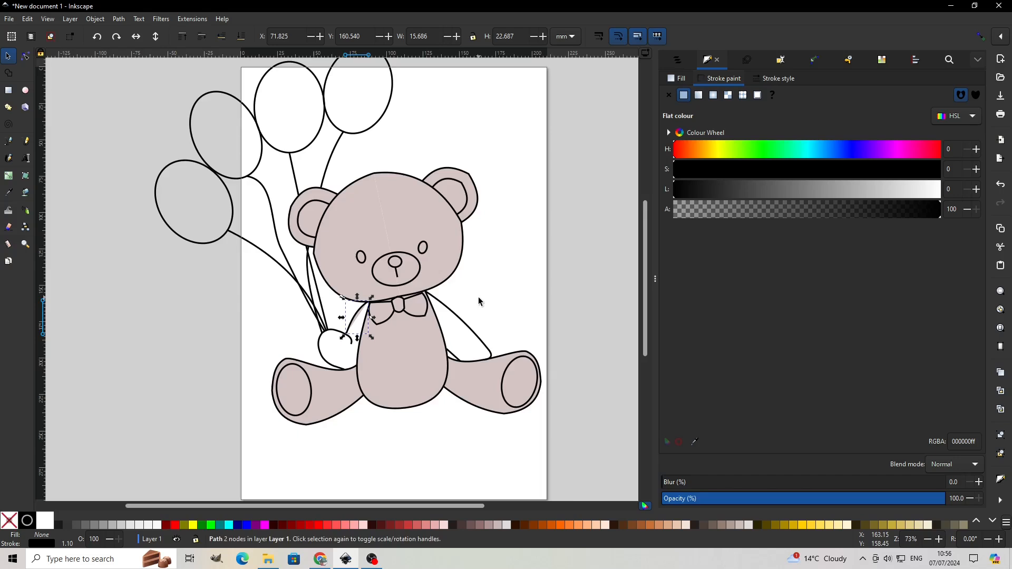
pyautogui.keyDown('ctrl'); pyautogui.scroll(1, 479, 296); pyautogui.keyUp('ctrl')
pyautogui.keyDown('ctrl'); pyautogui.scroll(1, 479, 296); pyautogui.keyUp('ctrl')
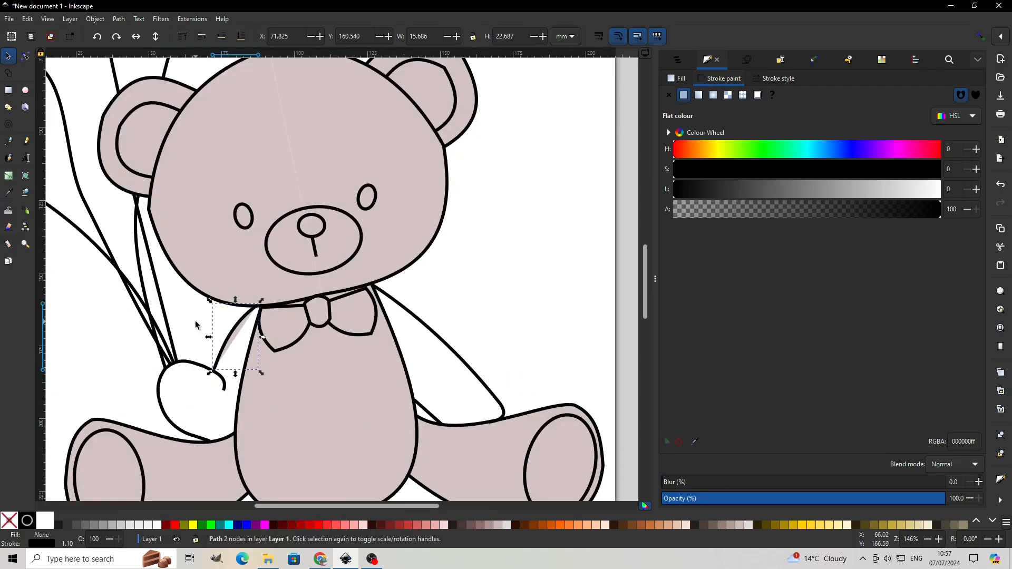
pyautogui.press('Escape')
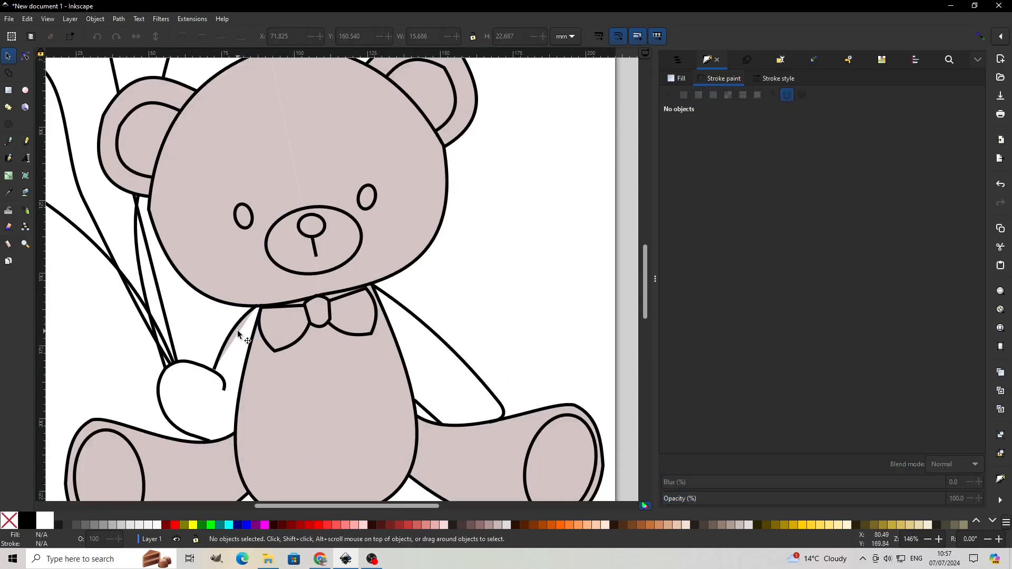
pyautogui.click(238, 333)
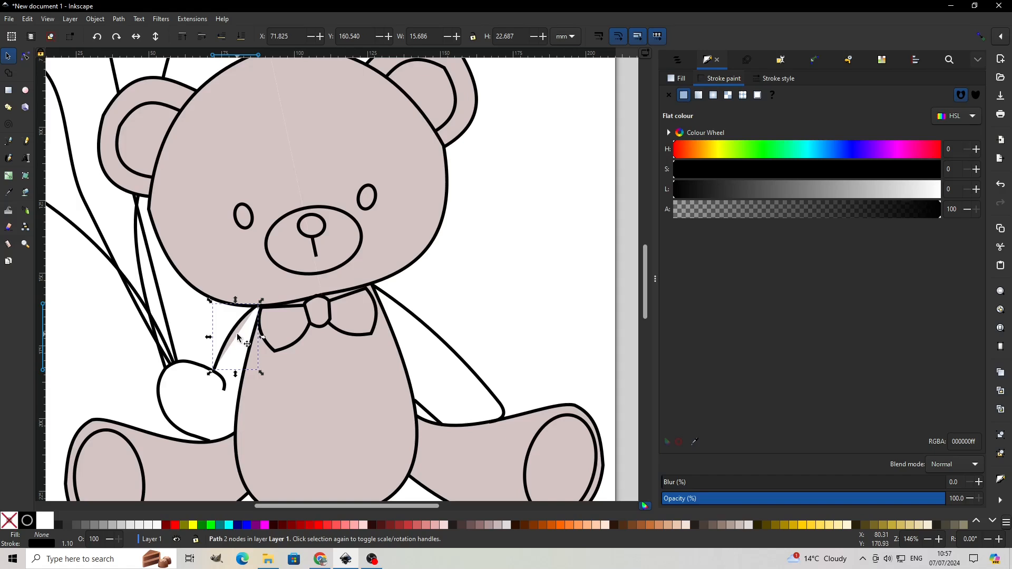
pyautogui.click(238, 338)
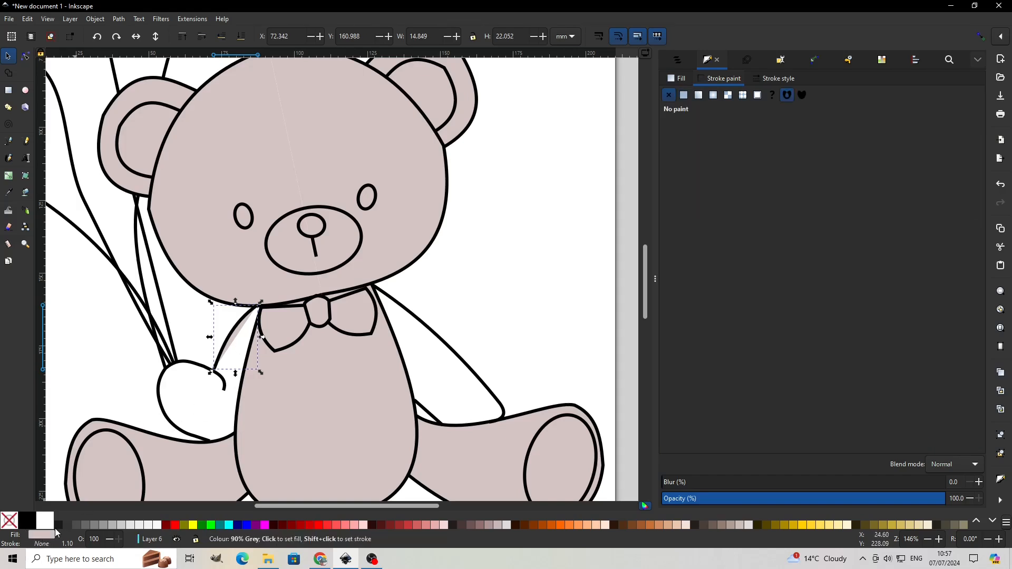
pyautogui.press('Escape')
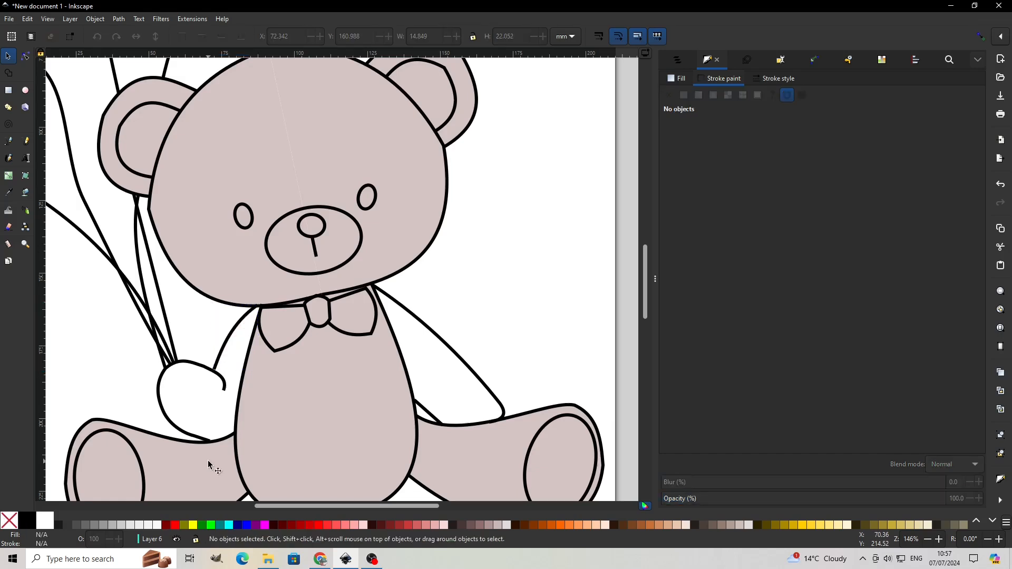
# Draw a closed five-node straight-segment path around the bear's free arm, from the shoulder around the paw and back along the body
pyautogui.scroll(-4, 538, 174)
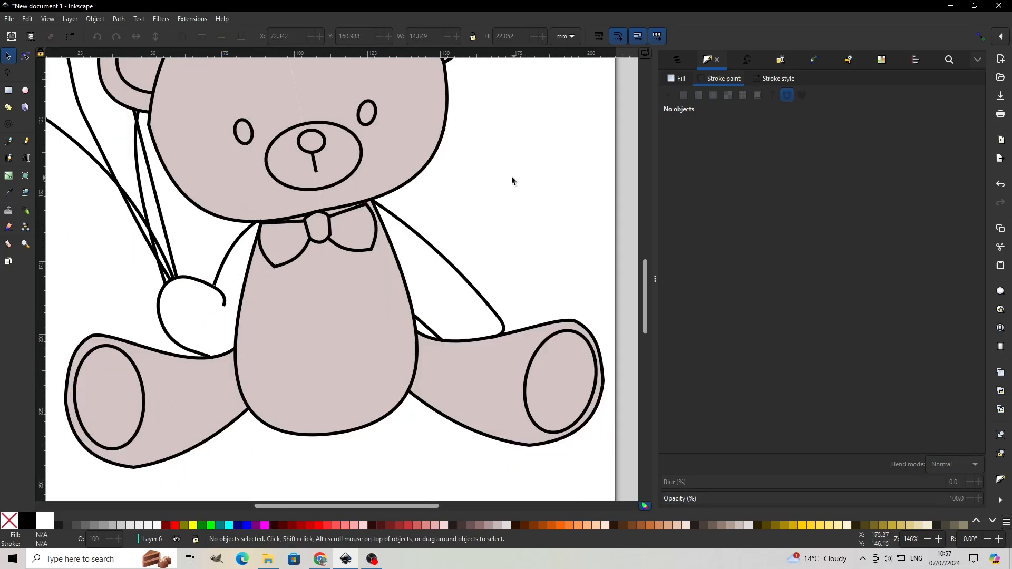
pyautogui.click(11, 140)
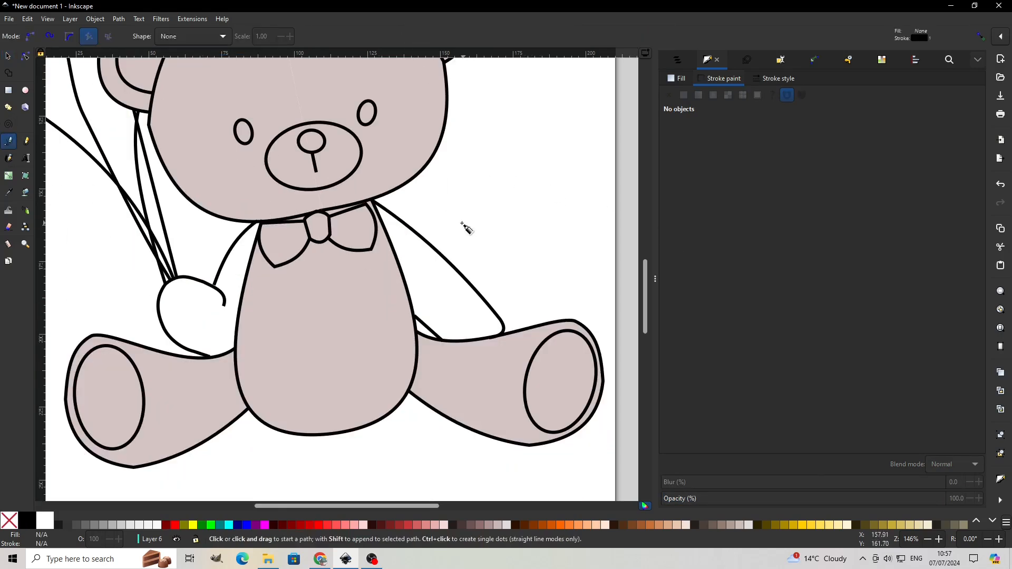
pyautogui.click(374, 203)
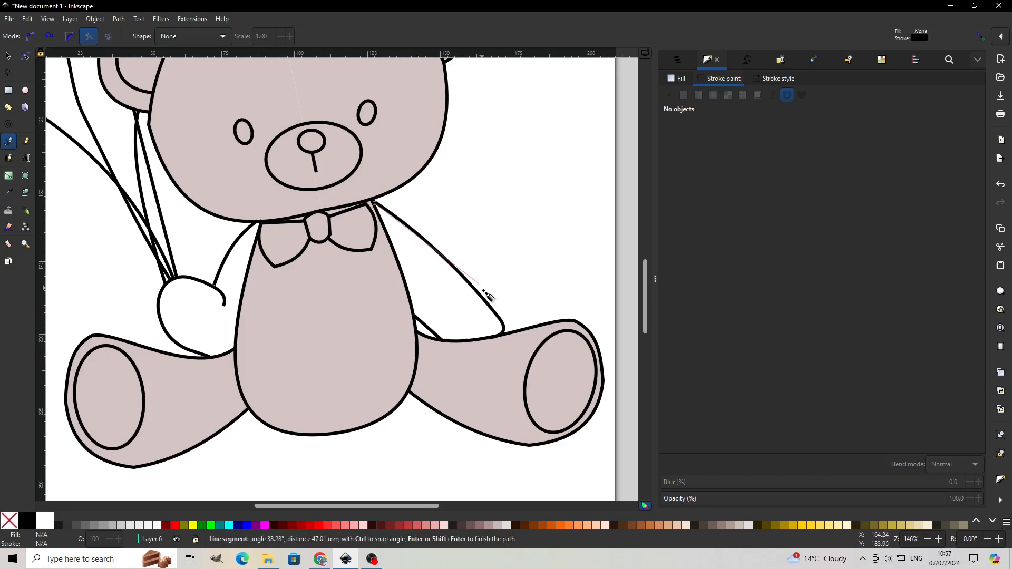
pyautogui.click(503, 327)
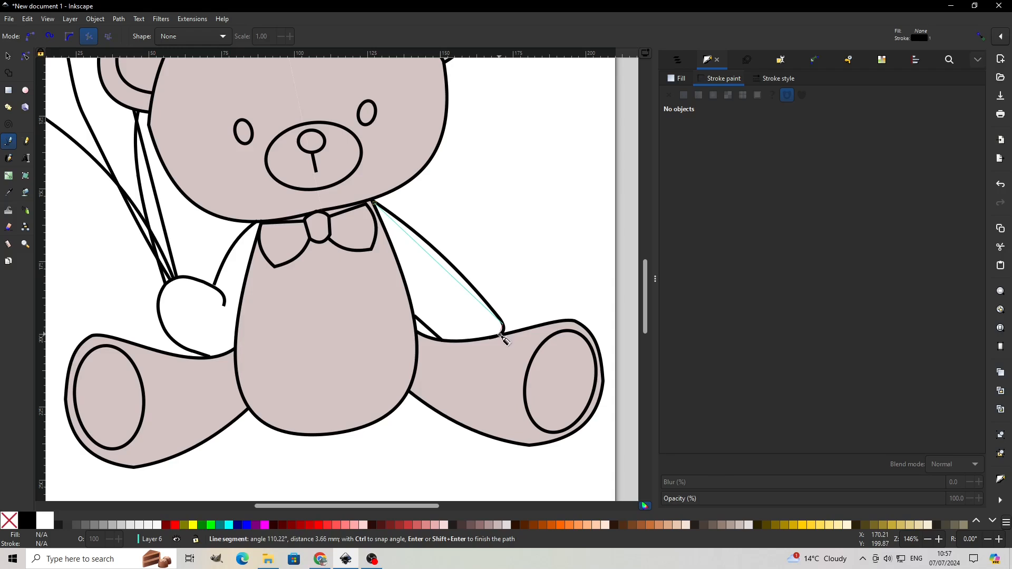
pyautogui.click(501, 336)
pyautogui.click(444, 341)
pyautogui.click(415, 315)
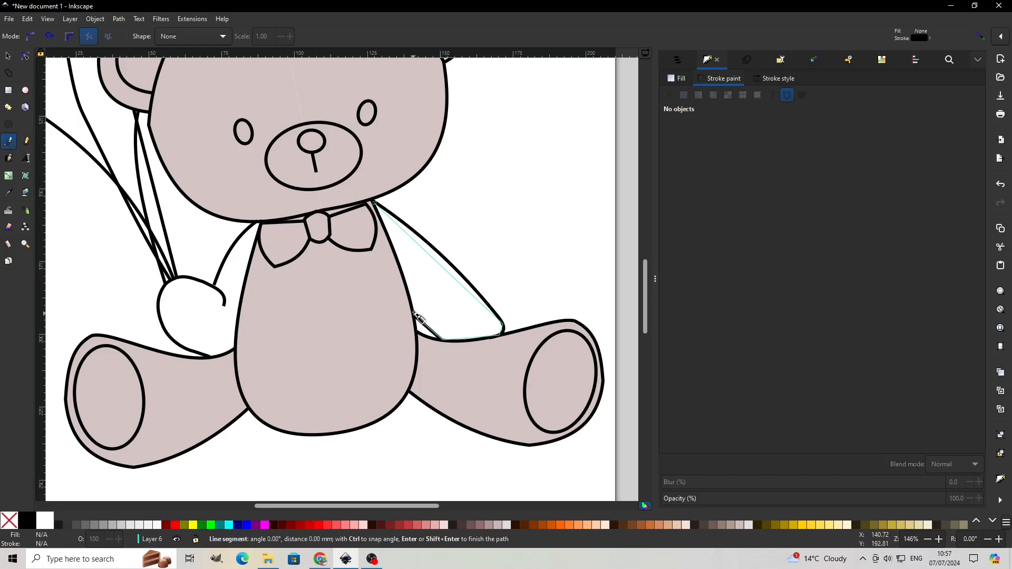
pyautogui.click(375, 203)
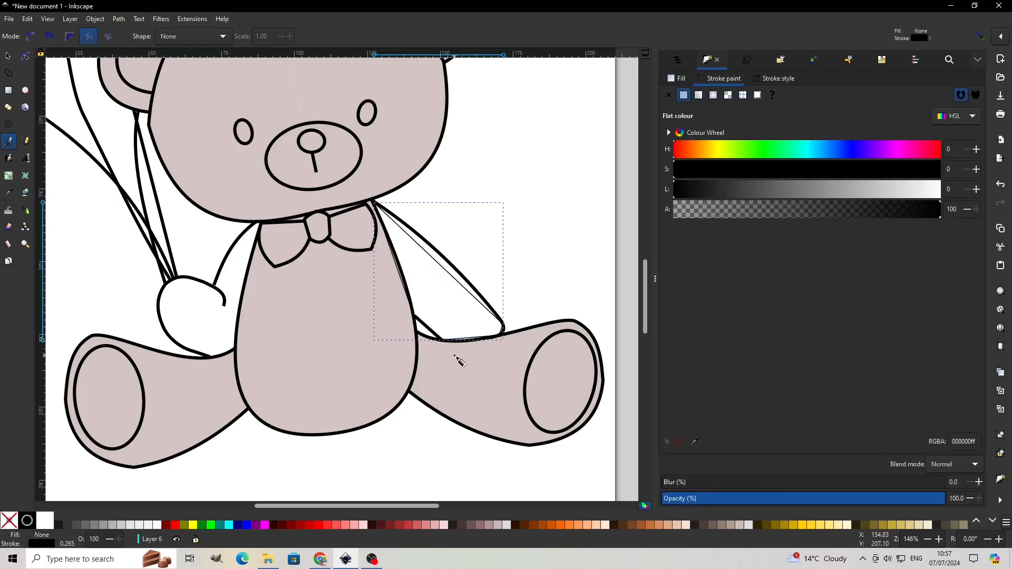
# Fill the new free-arm shape with flat colour d4c4c4ff and remove its stroke paint
pyautogui.click(677, 78)
pyautogui.click(689, 98)
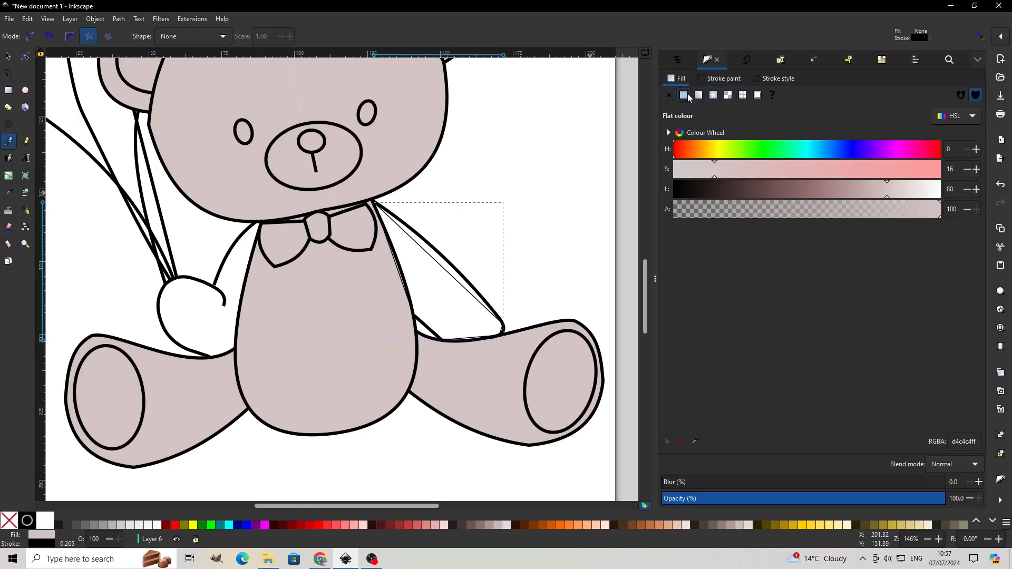
pyautogui.click(730, 78)
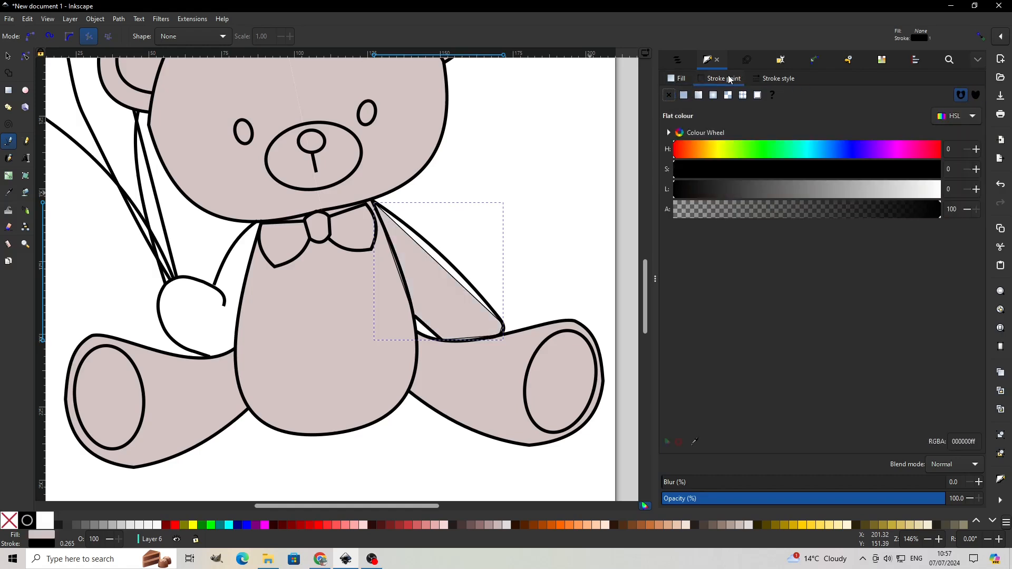
pyautogui.click(672, 98)
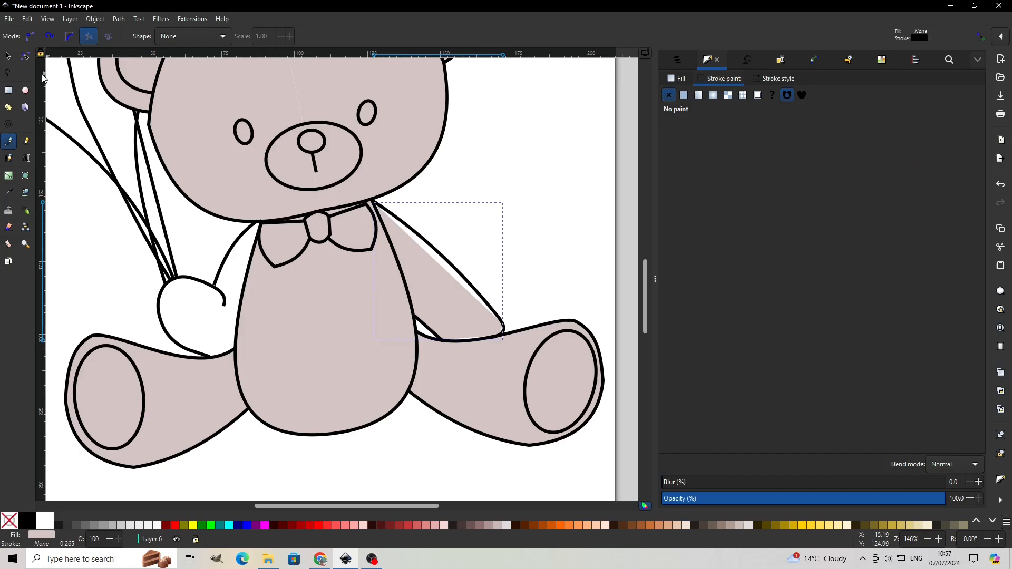
# Bend the segments of the filled free-arm shape so its edges follow the arm's black outline
pyautogui.click(25, 58)
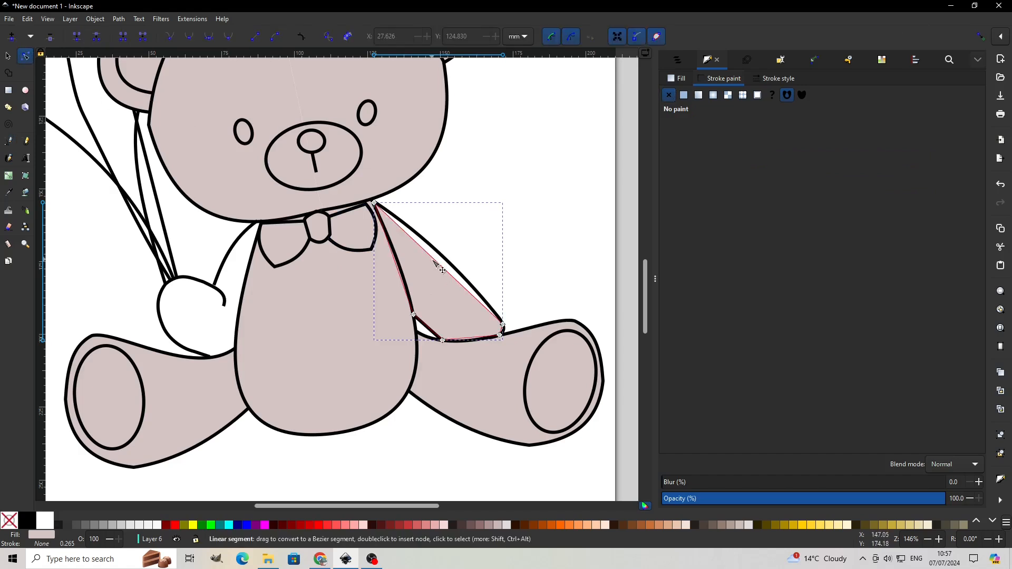
pyautogui.moveTo(437, 262); pyautogui.dragTo(444, 255)
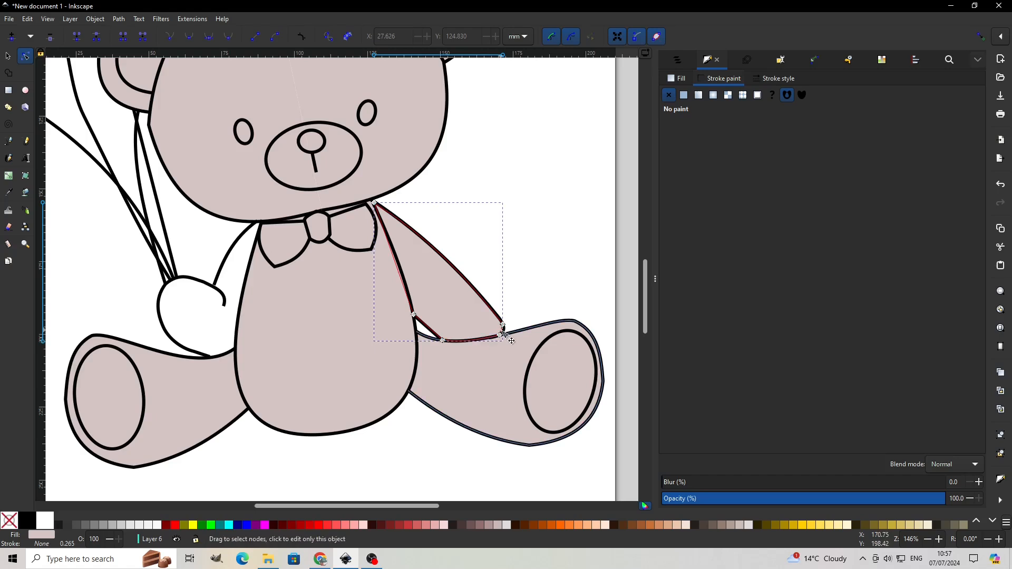
pyautogui.moveTo(502, 329); pyautogui.dragTo(504, 331)
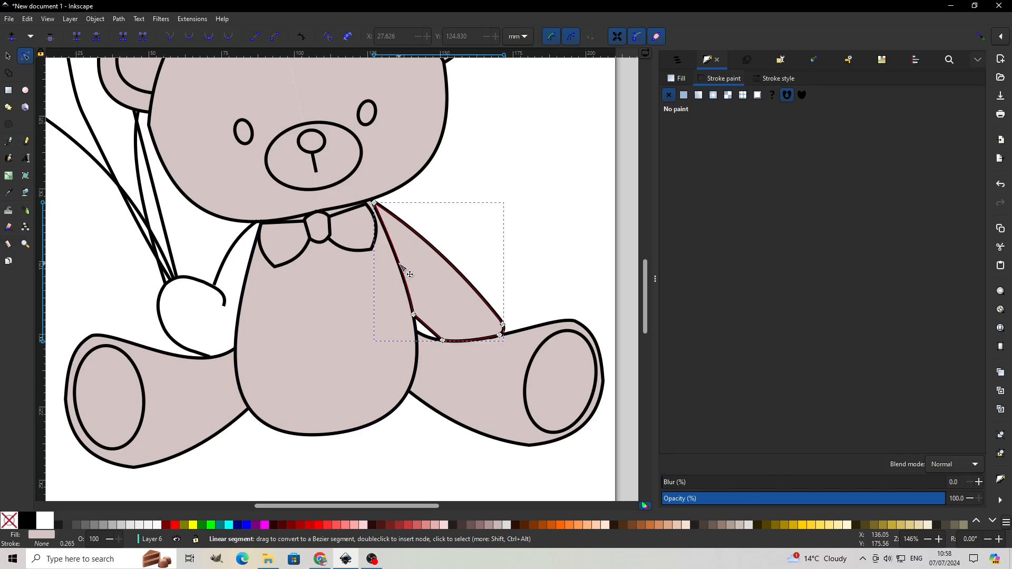
# Move the filled free-arm shape to Layer 6
pyautogui.rightClick(422, 266)
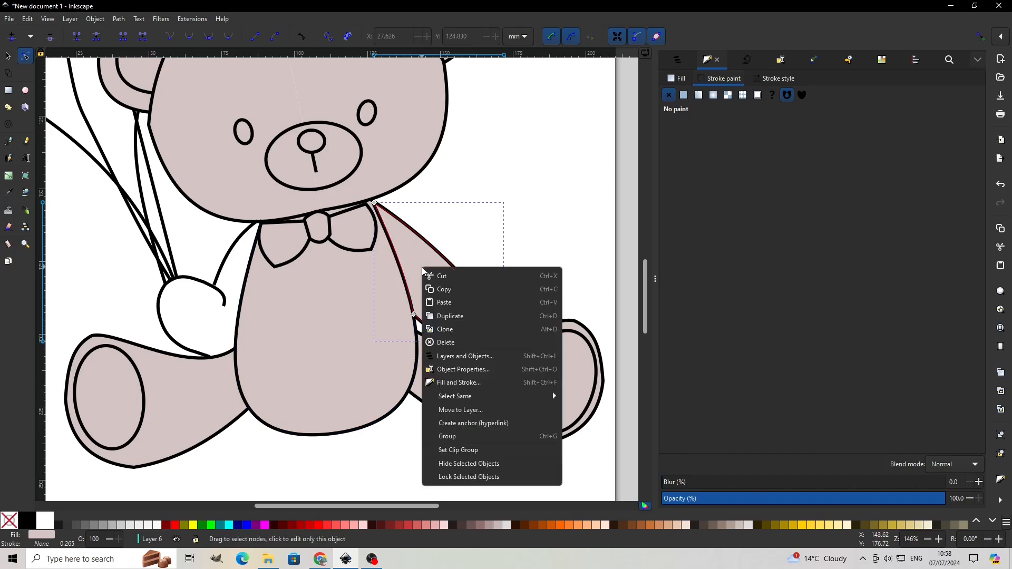
pyautogui.click(474, 415)
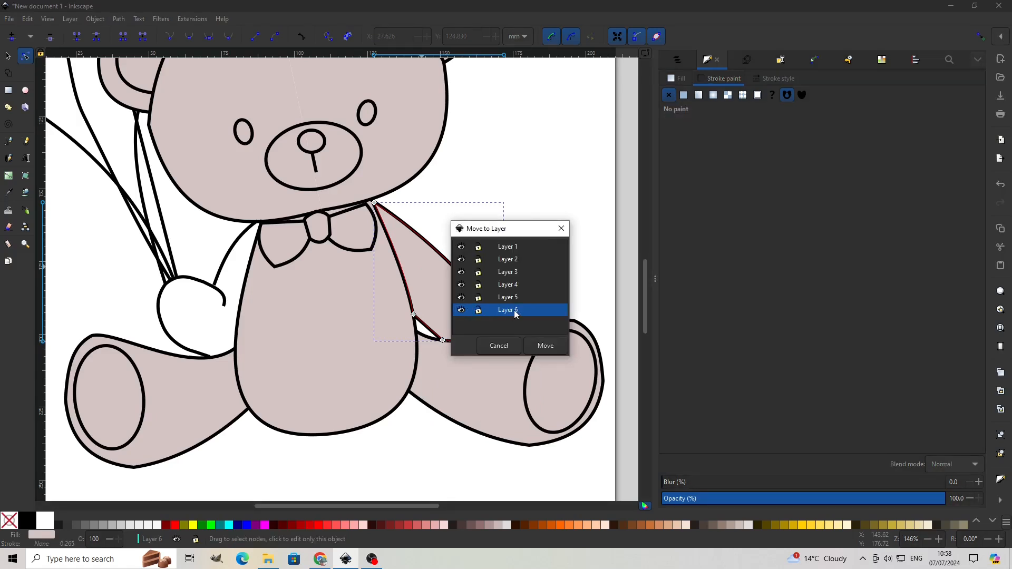
pyautogui.click(545, 346)
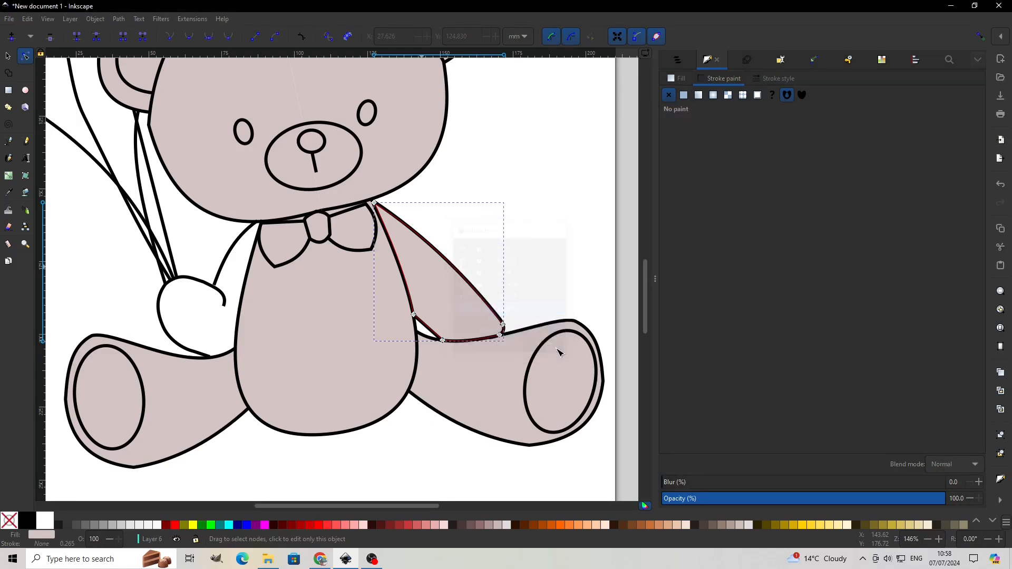
# Draw a closed seven-node straight-segment path around the balloon-holding arm, from the shoulder around the paw and back along the body
pyautogui.click(12, 141)
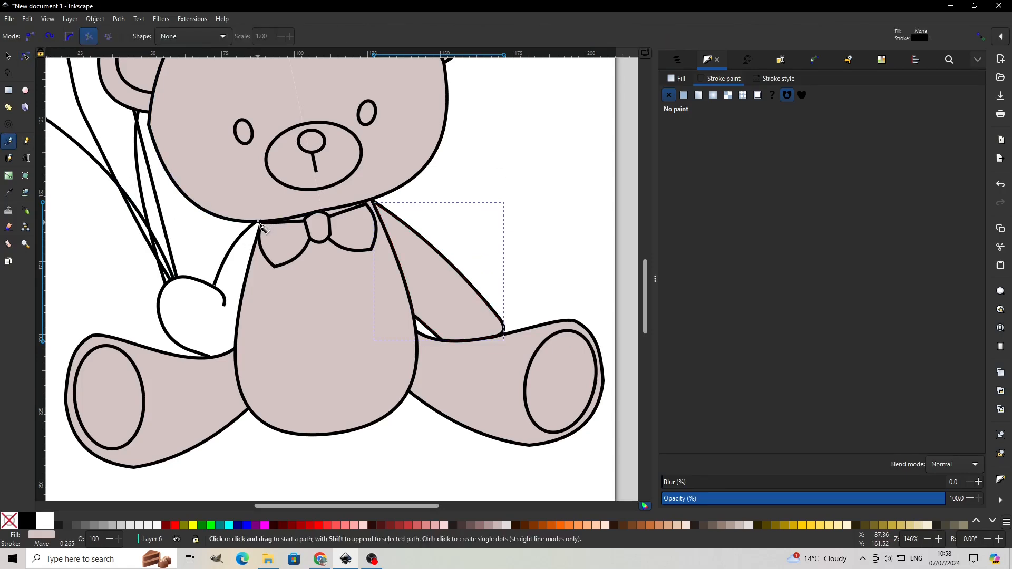
pyautogui.click(258, 223)
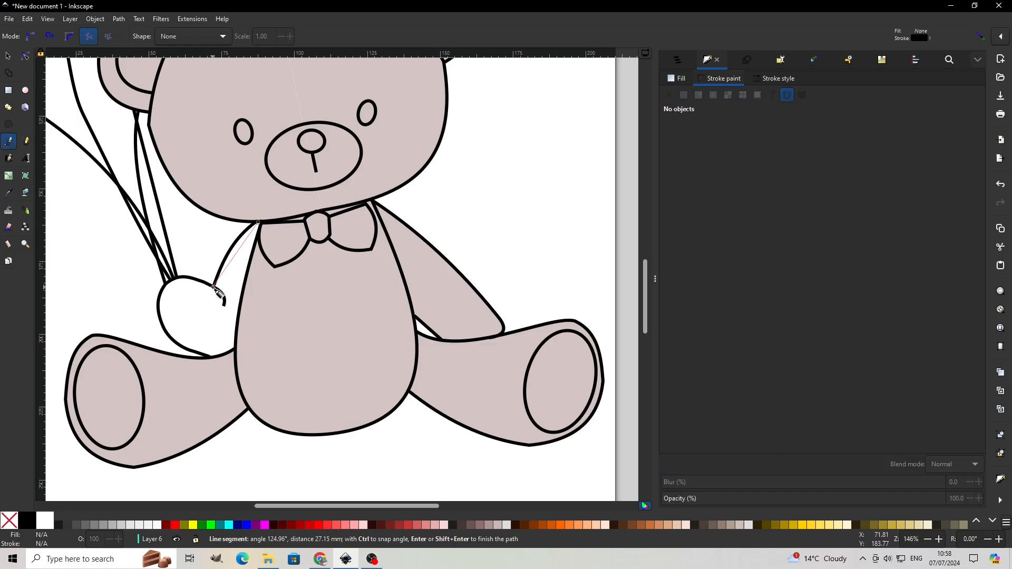
pyautogui.click(214, 286)
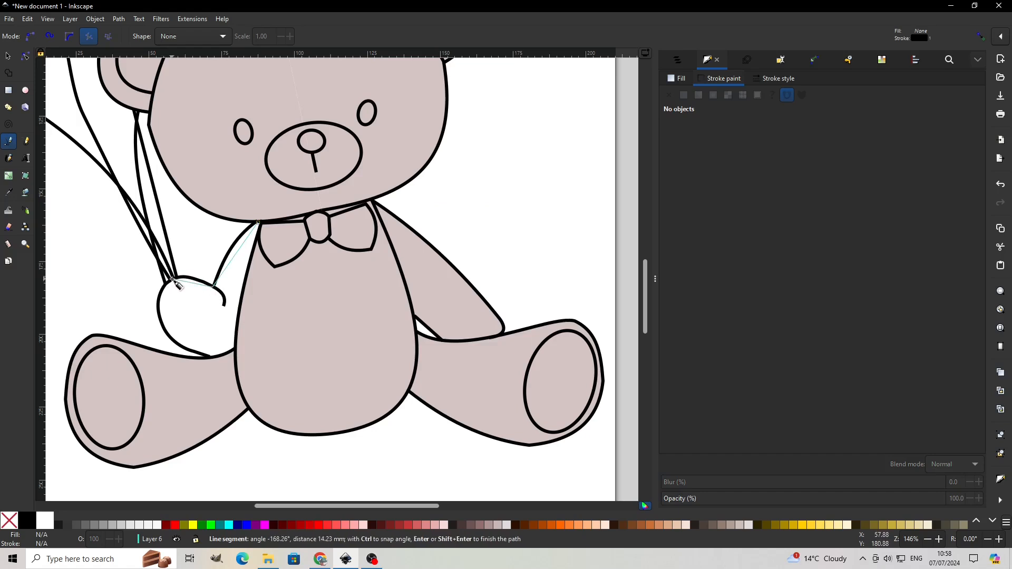
pyautogui.click(173, 280)
pyautogui.click(159, 304)
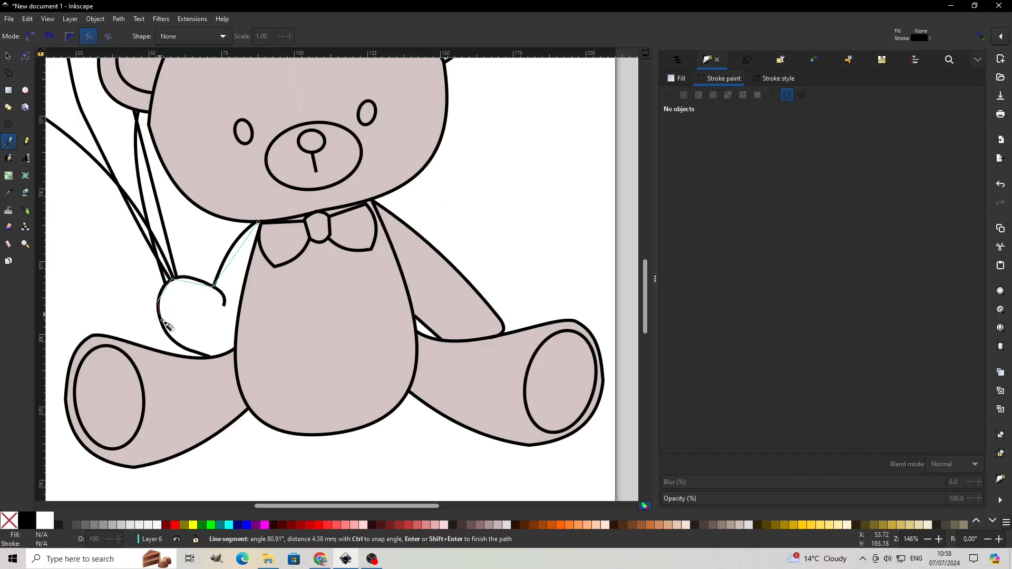
pyautogui.click(170, 336)
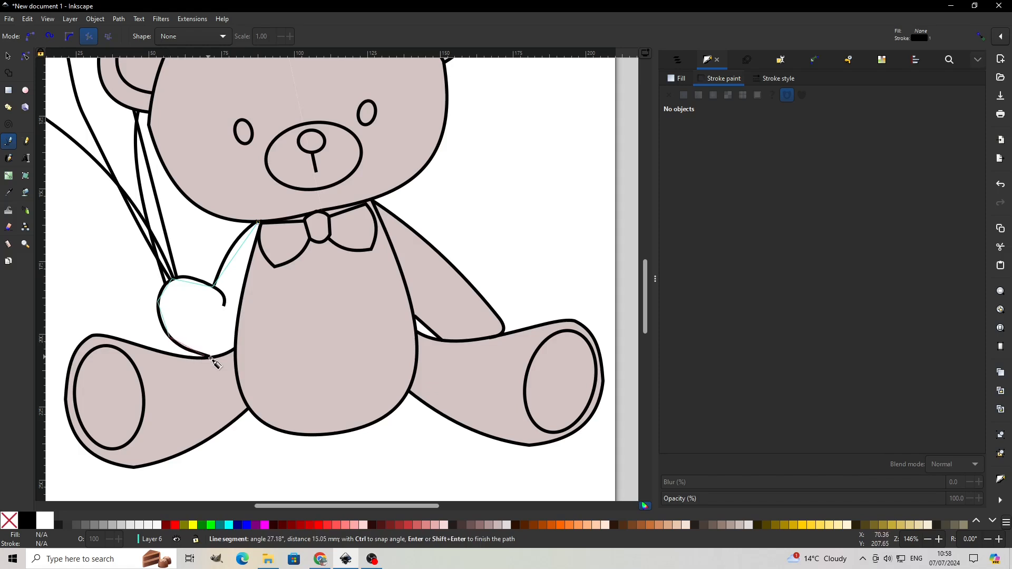
pyautogui.click(209, 357)
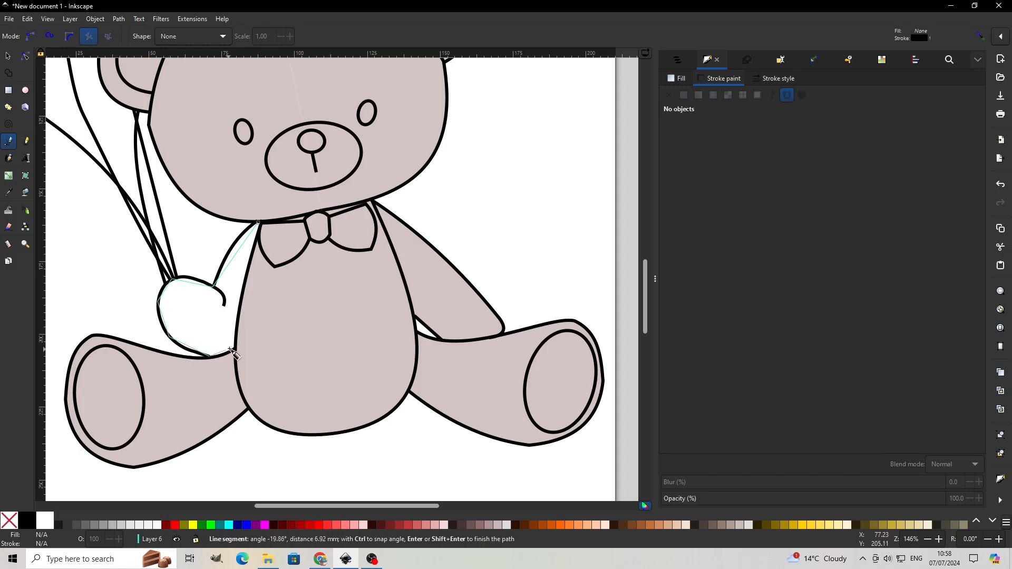
pyautogui.click(236, 349)
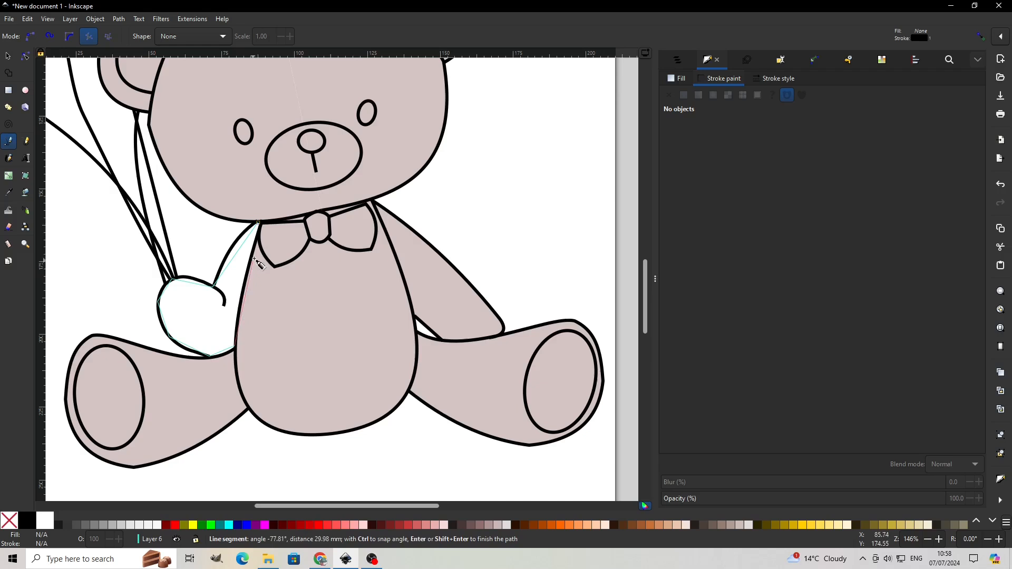
pyautogui.click(259, 223)
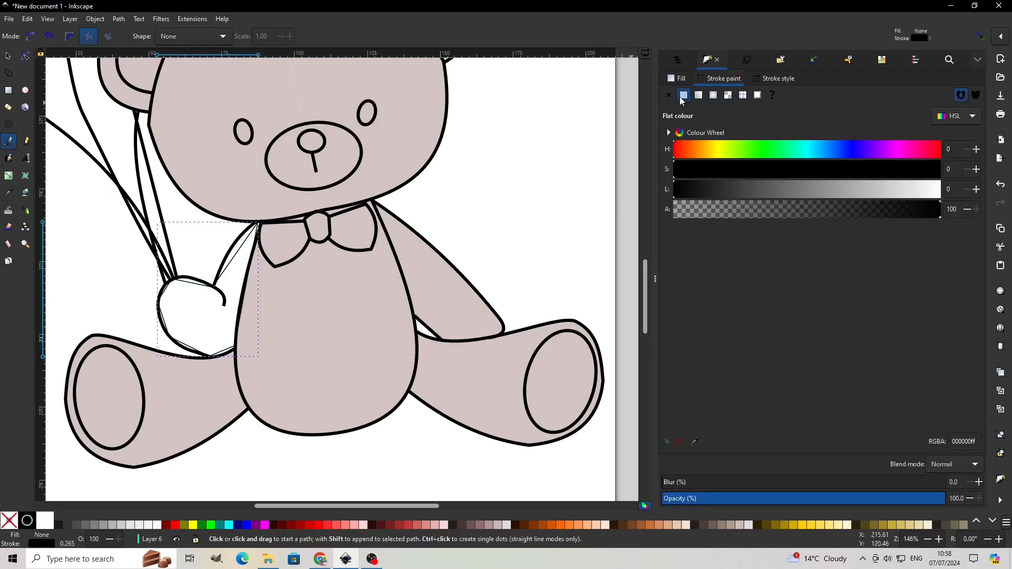
# Fill the new balloon-holding arm shape with flat colour d4c4c4ff and remove its stroke paint
pyautogui.click(677, 79)
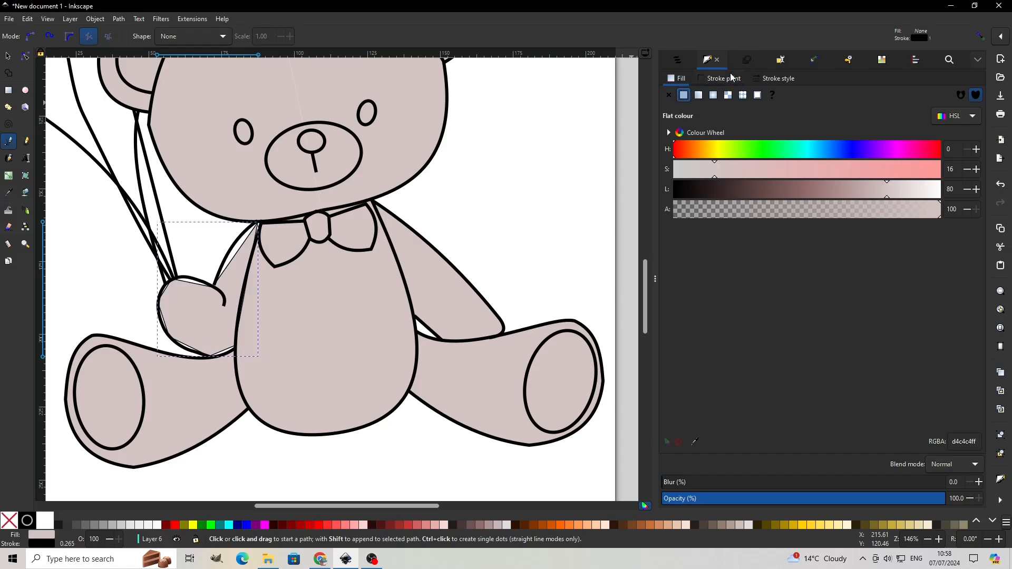
pyautogui.click(732, 78)
pyautogui.click(669, 95)
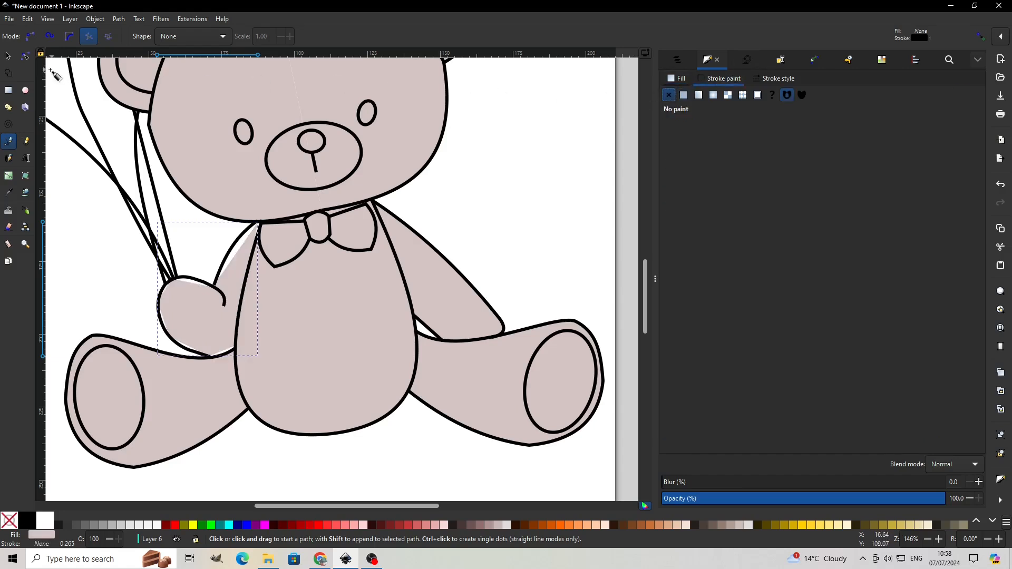
# Bend the segments of the filled balloon-holding arm shape so its upper arm and paw edges follow the black outline
pyautogui.click(27, 57)
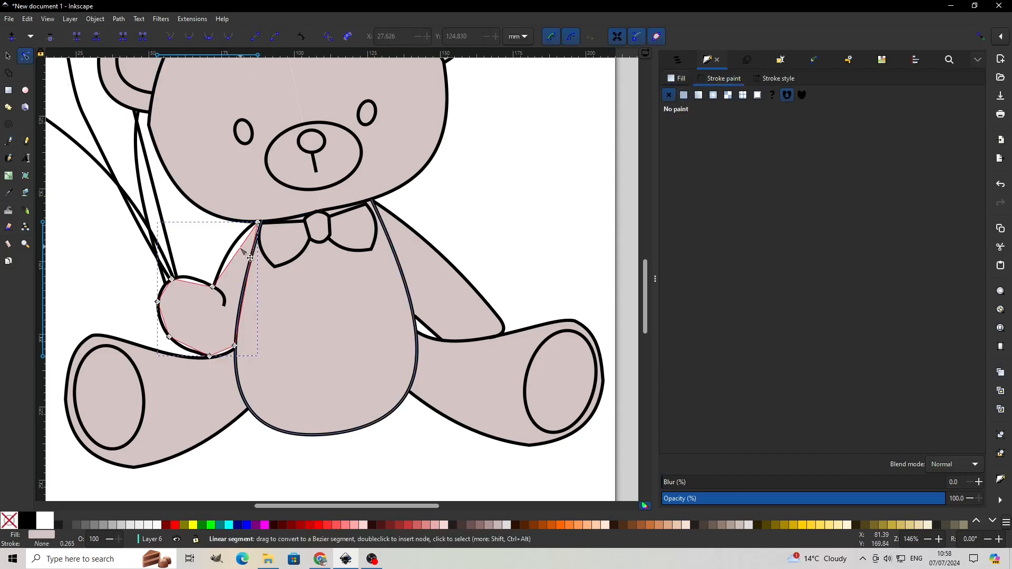
pyautogui.moveTo(236, 254); pyautogui.dragTo(232, 247)
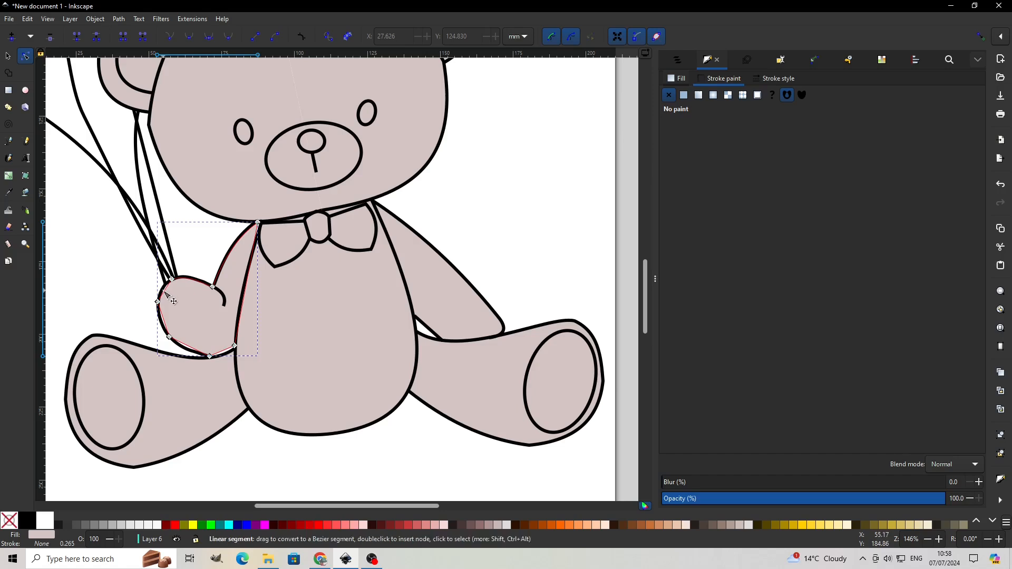
pyautogui.click(173, 301)
pyautogui.moveTo(166, 292); pyautogui.dragTo(164, 290)
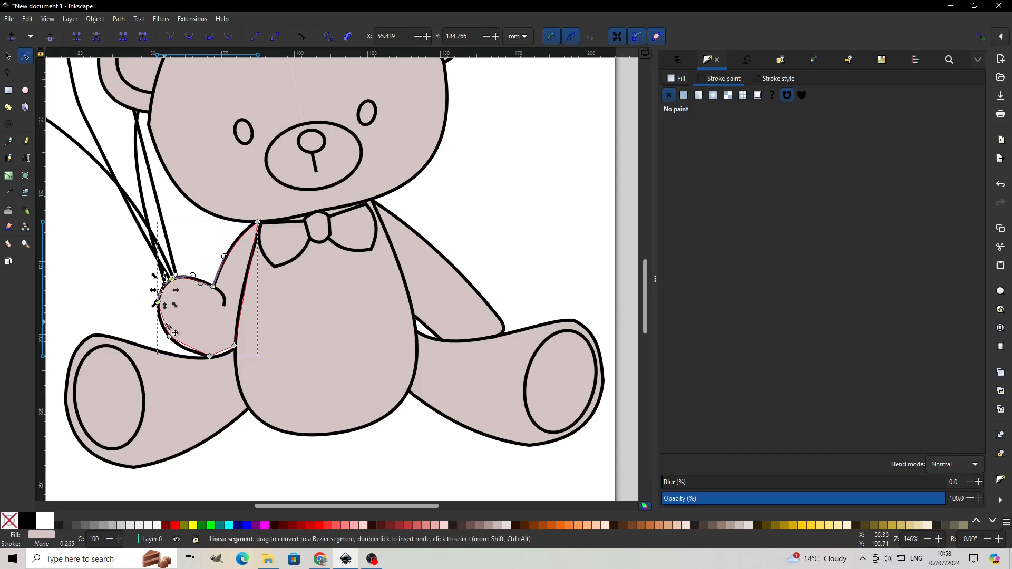
pyautogui.click(174, 333)
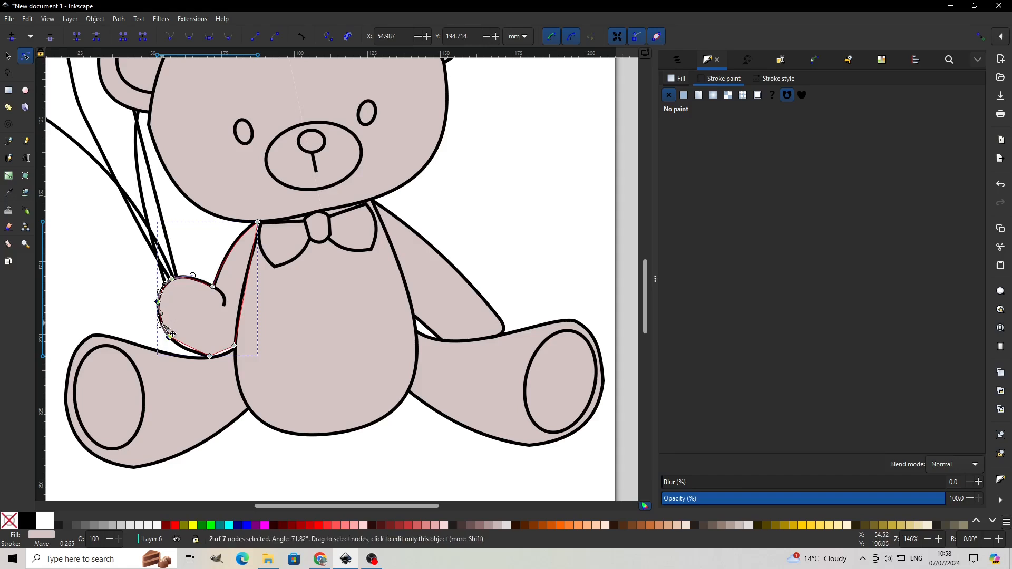
pyautogui.click(201, 358)
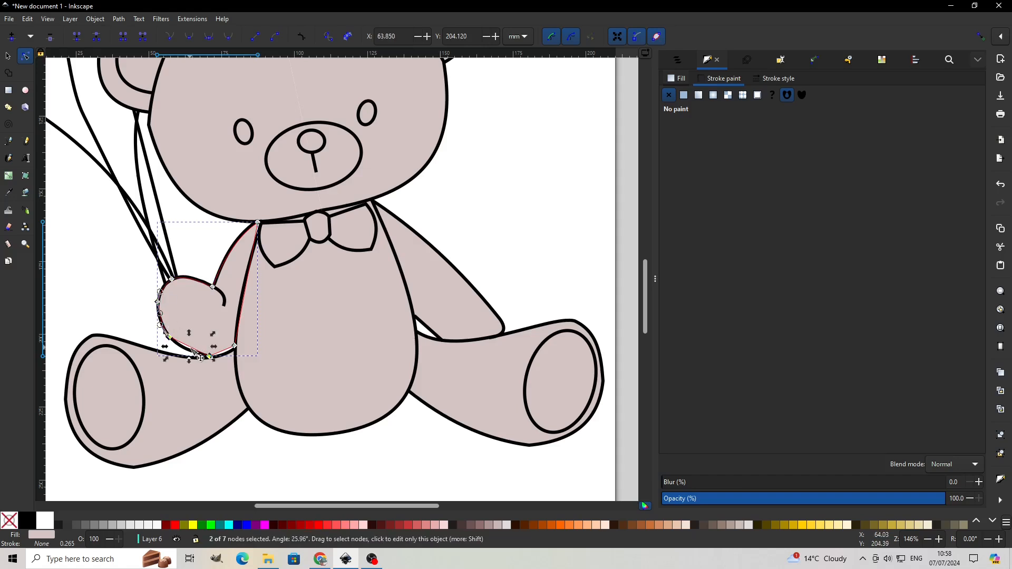
pyautogui.moveTo(200, 358); pyautogui.dragTo(201, 360)
pyautogui.click(222, 352)
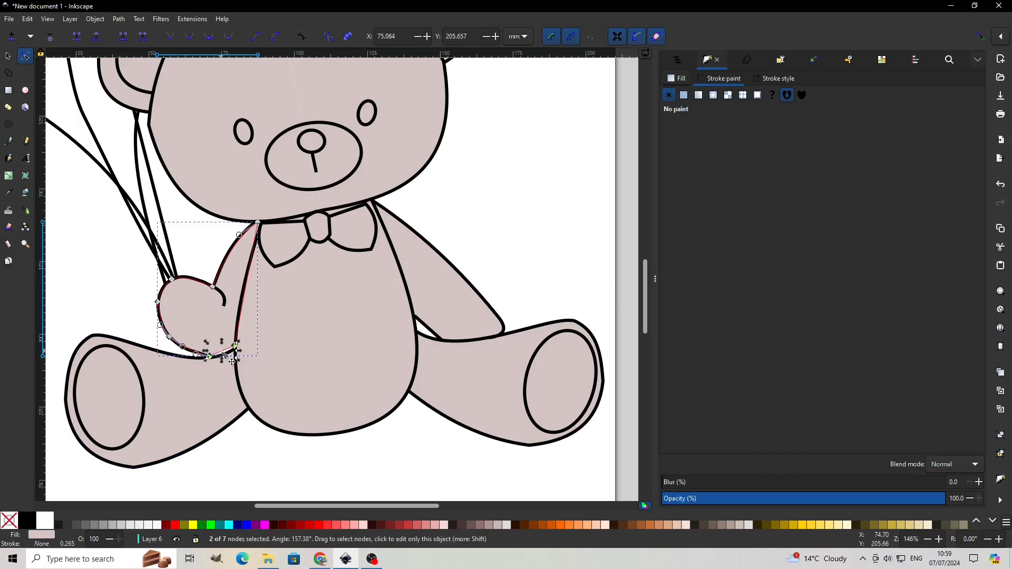
pyautogui.click(230, 356)
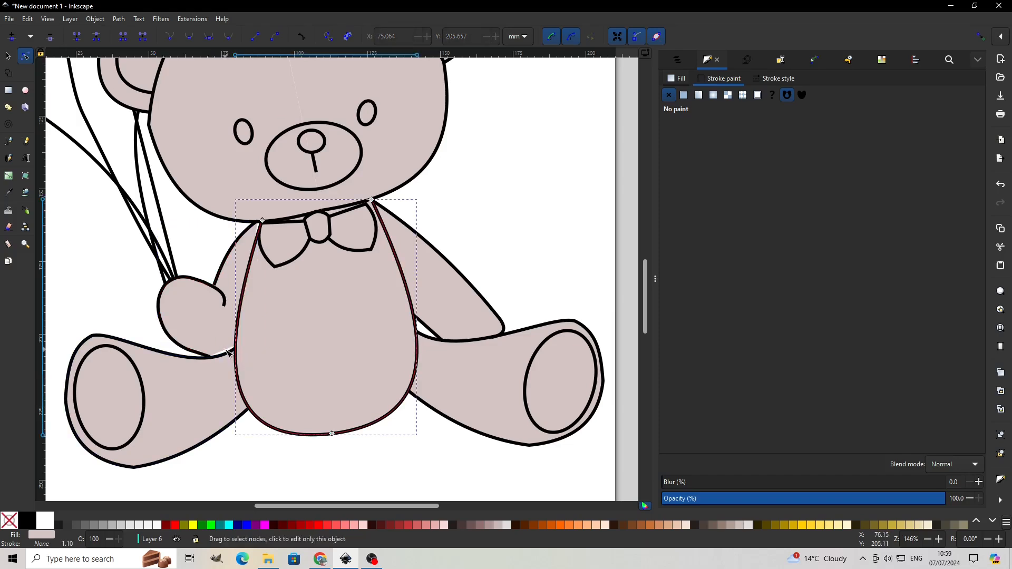
pyautogui.click(228, 355)
pyautogui.click(232, 358)
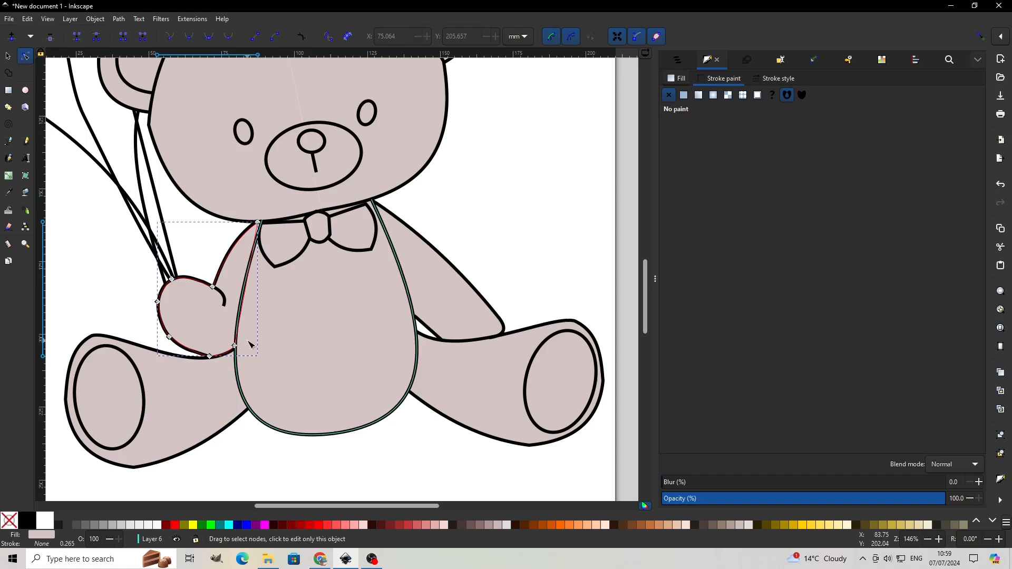
# Move the filled balloon-holding arm shape to Layer 6 and deselect it
pyautogui.rightClick(185, 314)
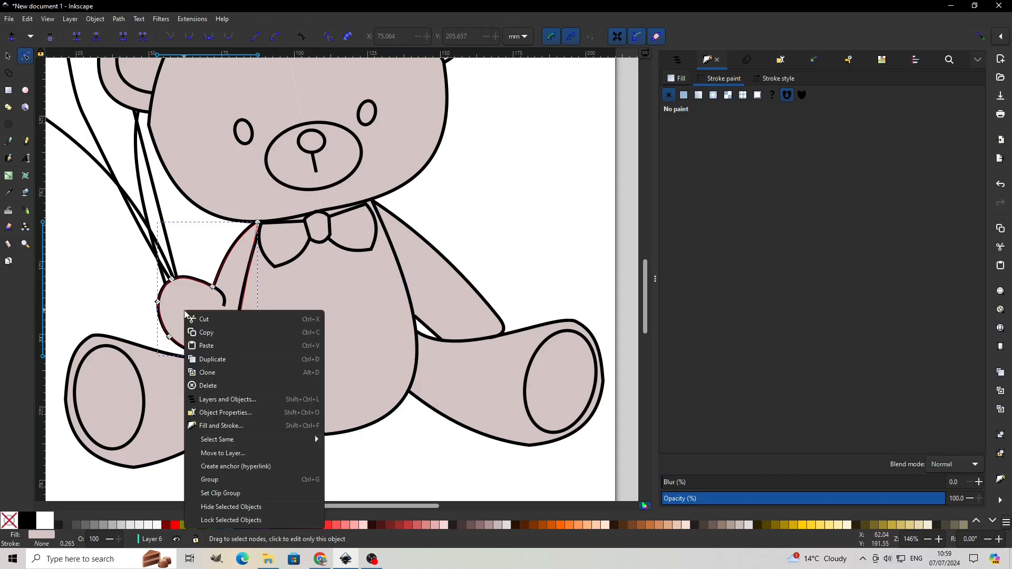
pyautogui.click(246, 455)
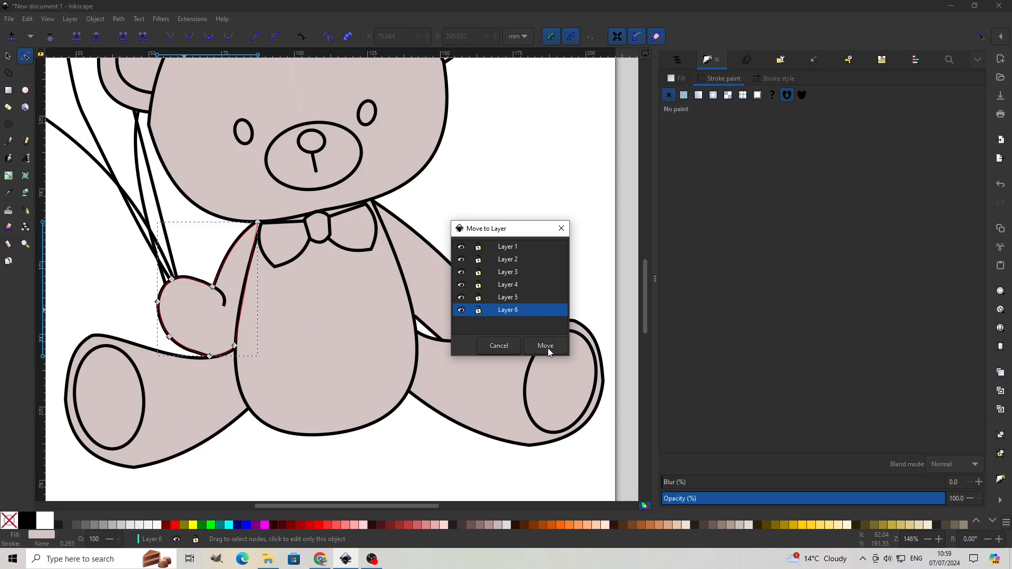
pyautogui.click(547, 348)
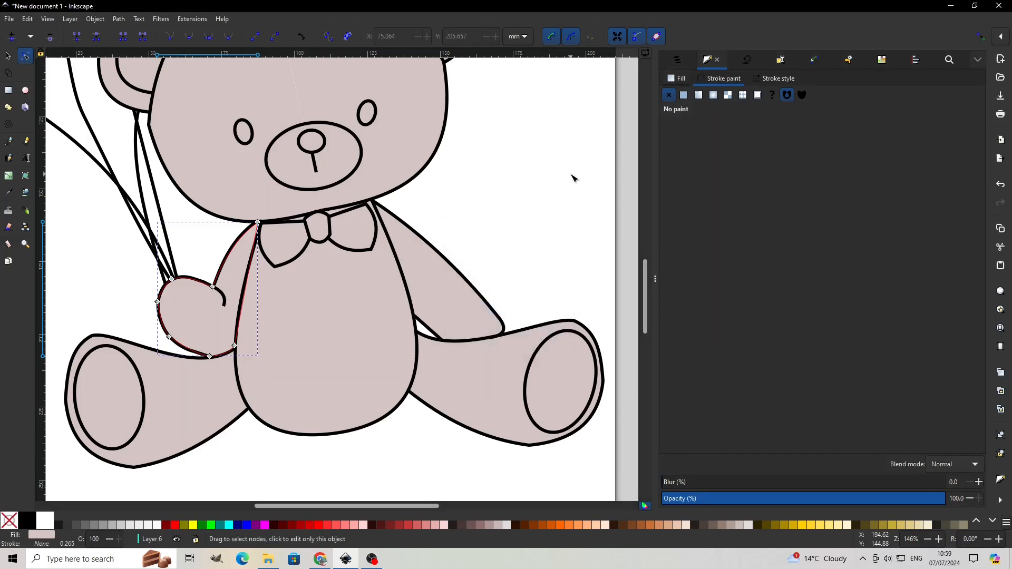
pyautogui.press('Escape')
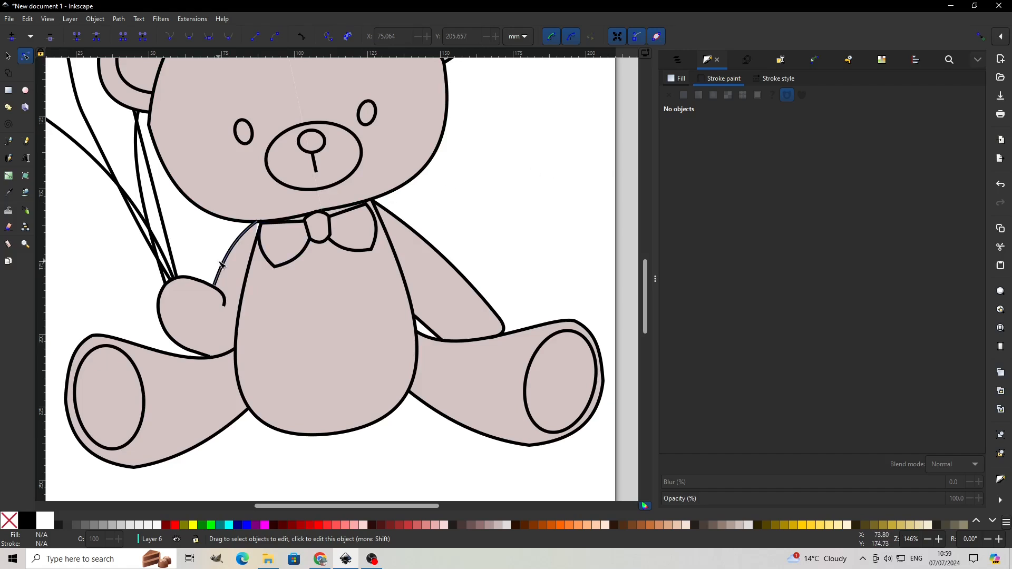
# Curve the body-side edge of the filled balloon-holding arm shape to follow the body outline below the shoulder
pyautogui.click(259, 226)
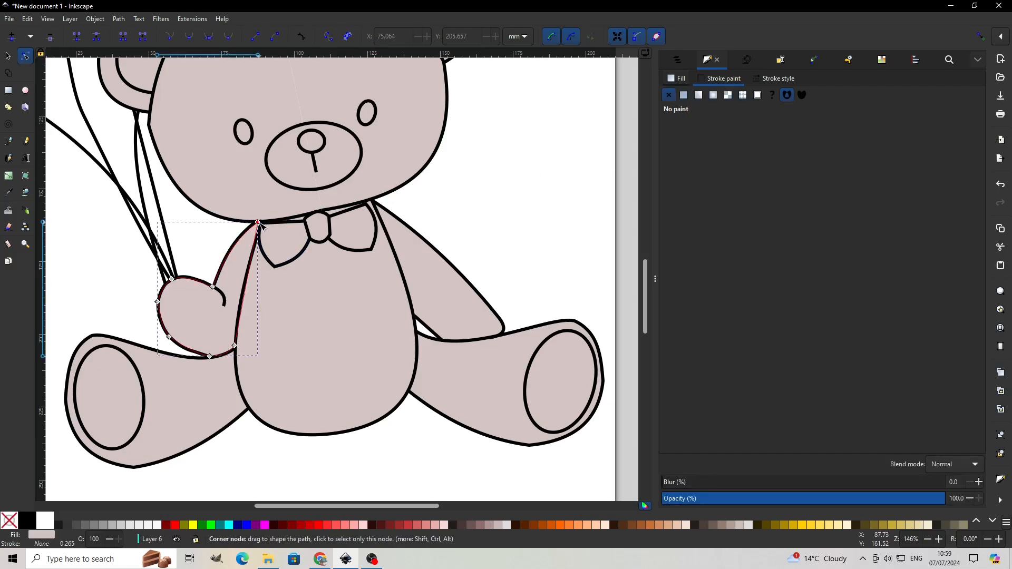
pyautogui.click(258, 223)
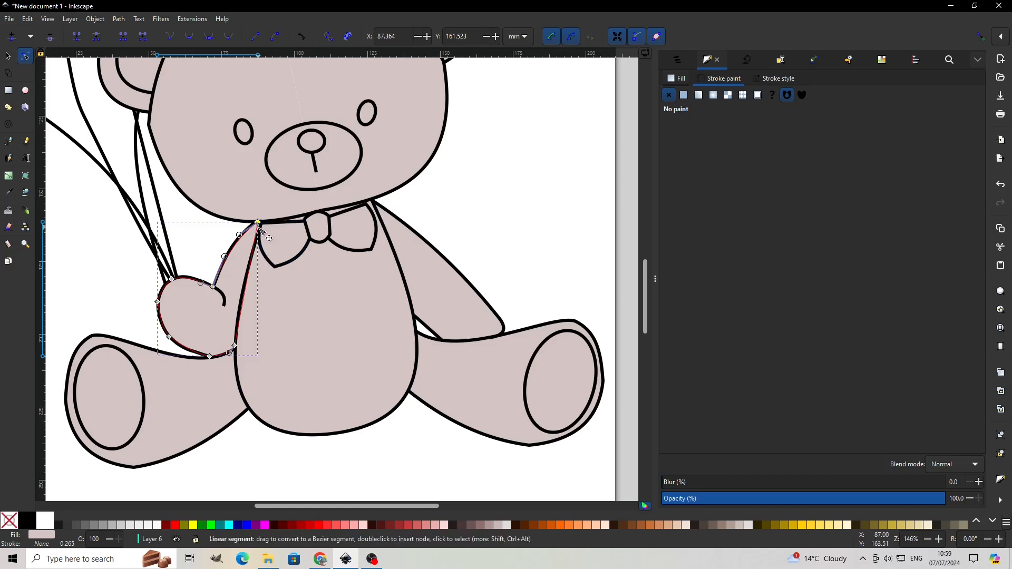
pyautogui.moveTo(269, 238)
pyautogui.mouseDown()
pyautogui.moveTo(257, 258)
pyautogui.moveTo(261, 231)
pyautogui.mouseUp()
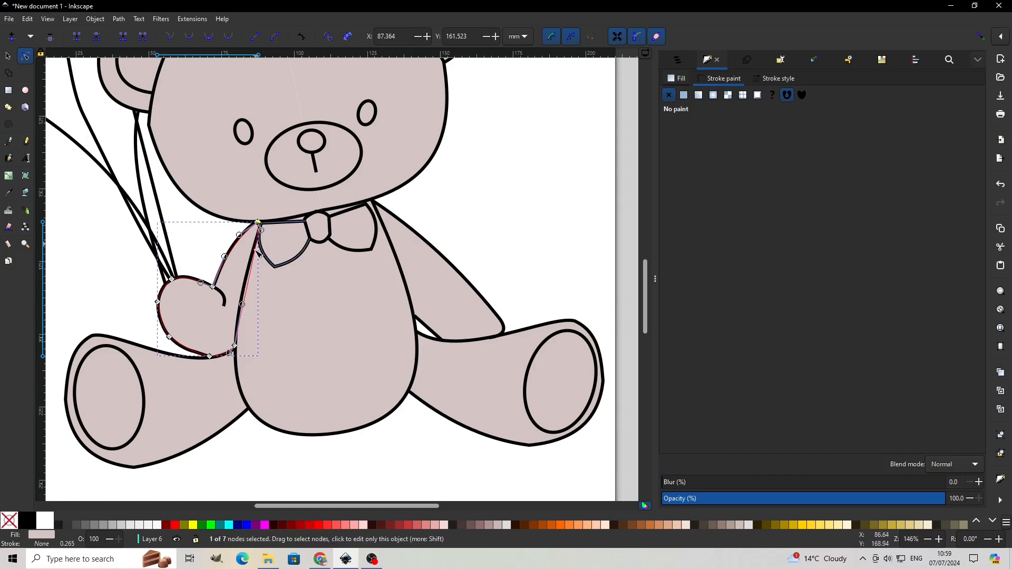
pyautogui.moveTo(242, 305); pyautogui.dragTo(239, 296)
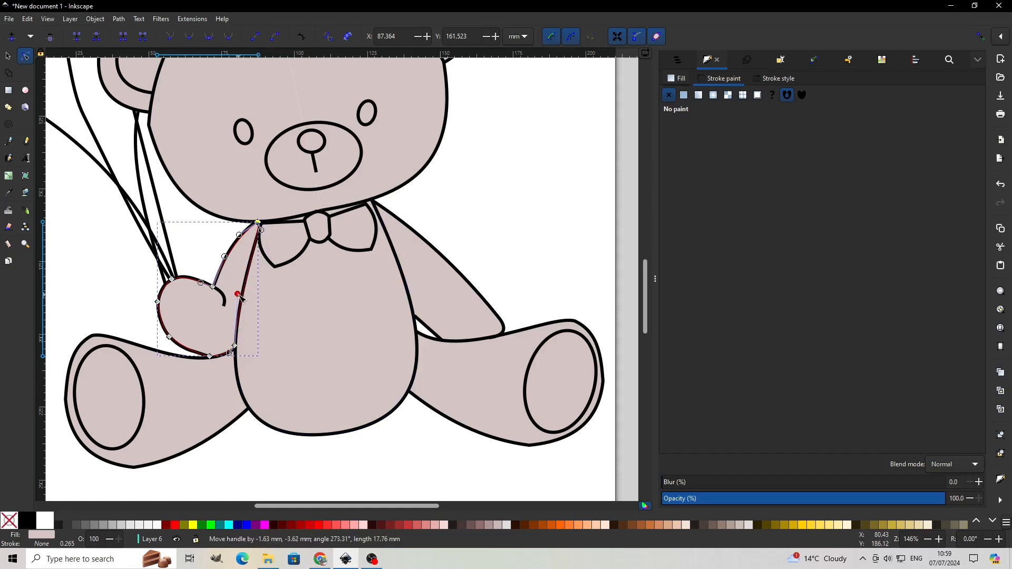
pyautogui.click(509, 154)
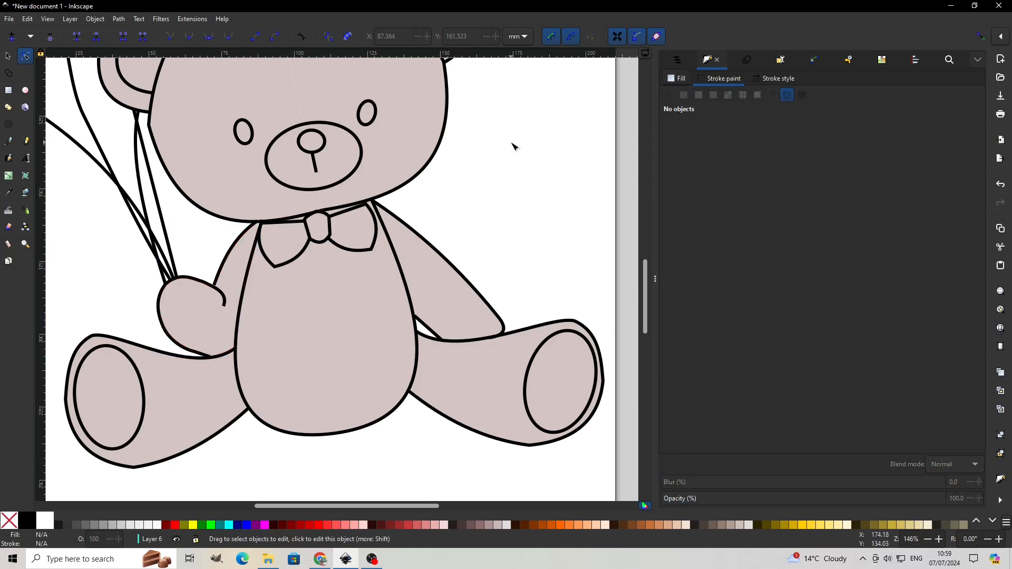
# Duplicate the oval sole outline on the foot beside the free arm and remove the duplicate's stroke paint
pyautogui.keyDown('ctrl'); pyautogui.scroll(-2, 514, 147); pyautogui.keyUp('ctrl')
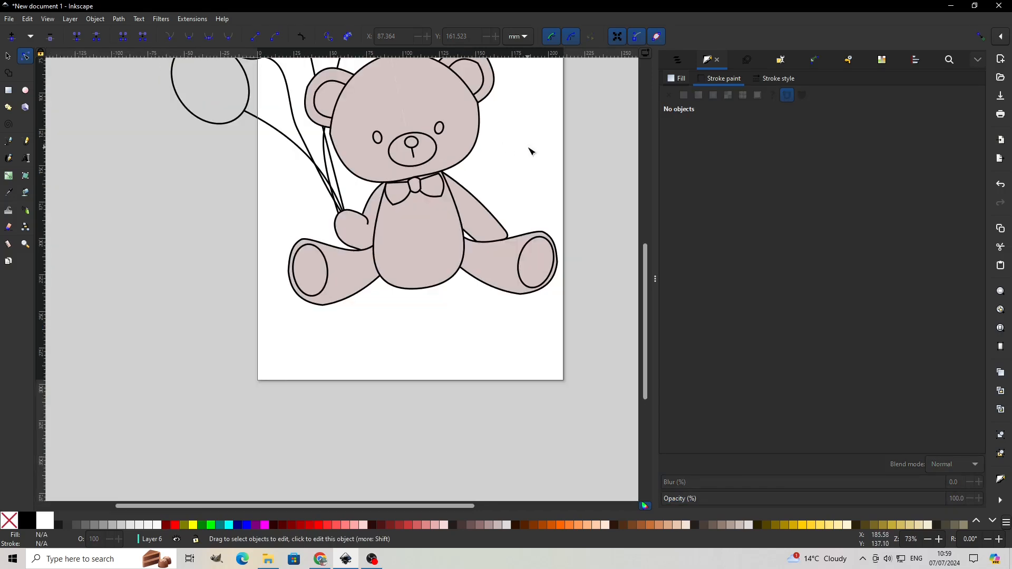
pyautogui.moveTo(457, 507); pyautogui.dragTo(499, 507)
pyautogui.scroll(2, 474, 150)
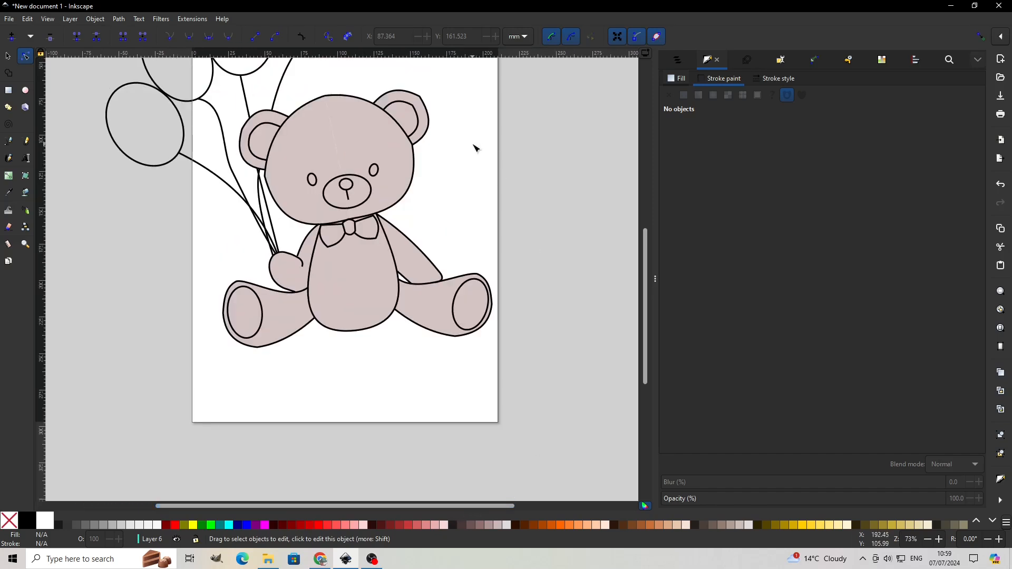
pyautogui.scroll(2, 475, 150)
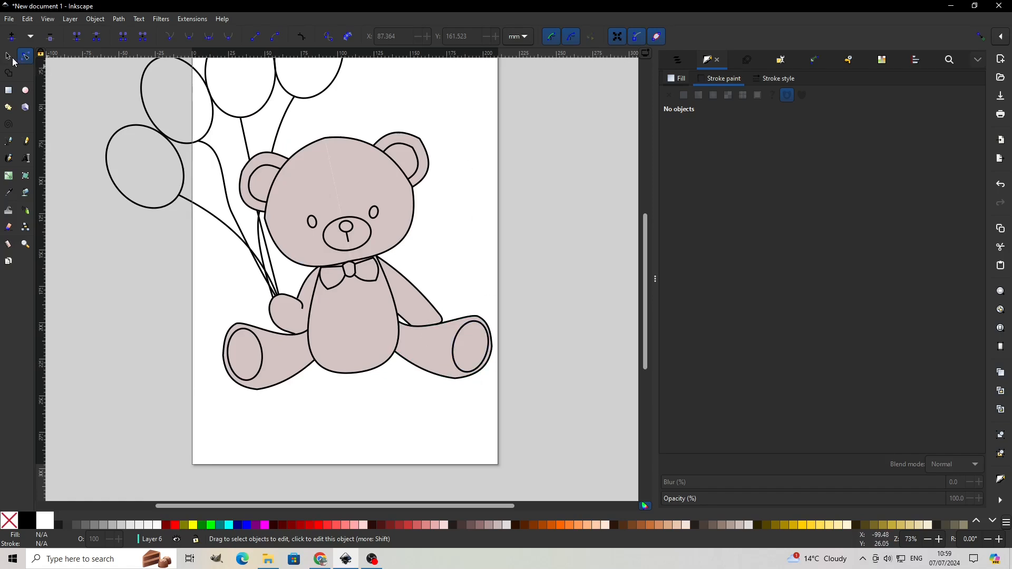
pyautogui.click(10, 58)
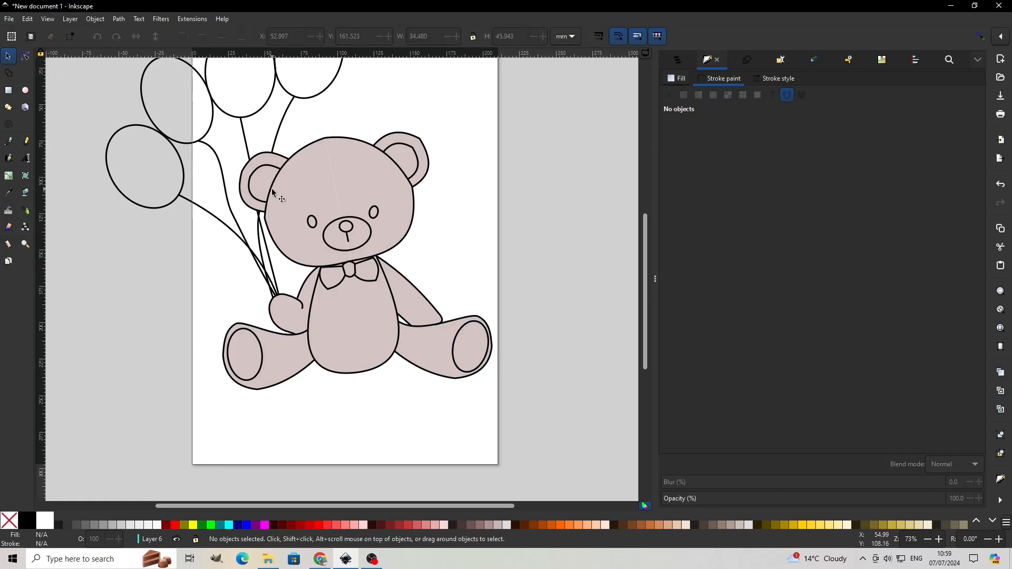
pyautogui.click(458, 368)
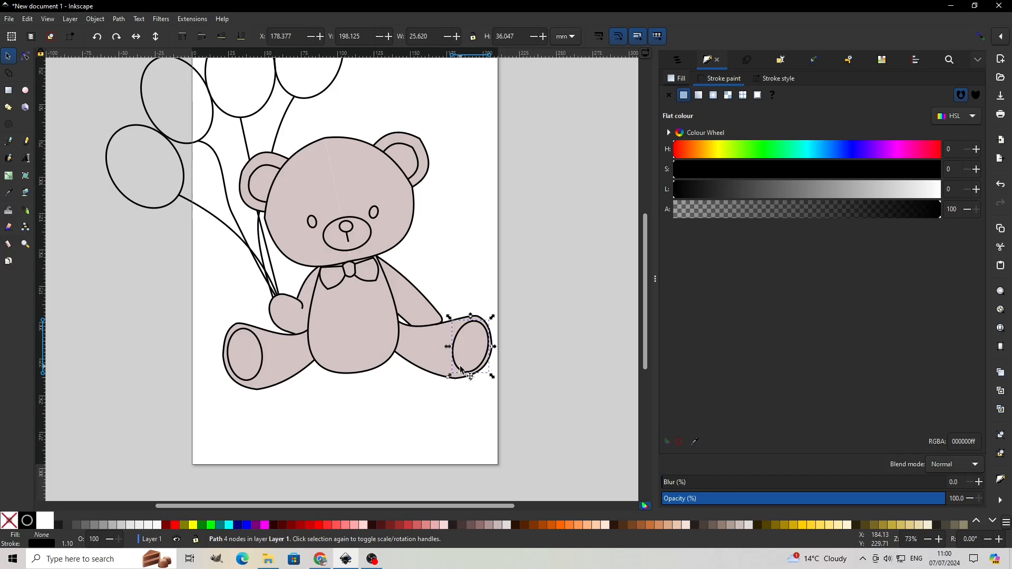
pyautogui.rightClick(460, 369)
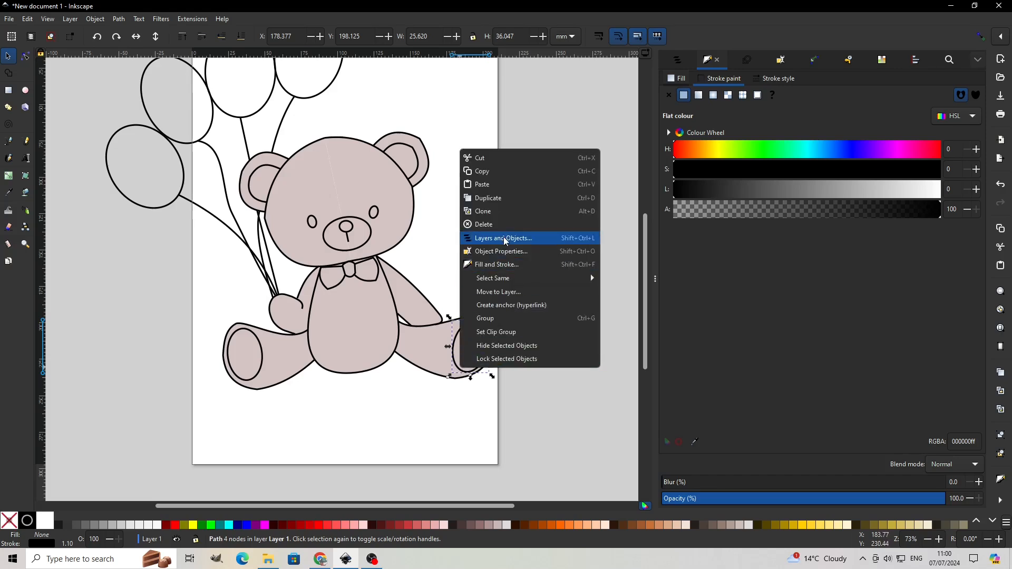
pyautogui.click(502, 199)
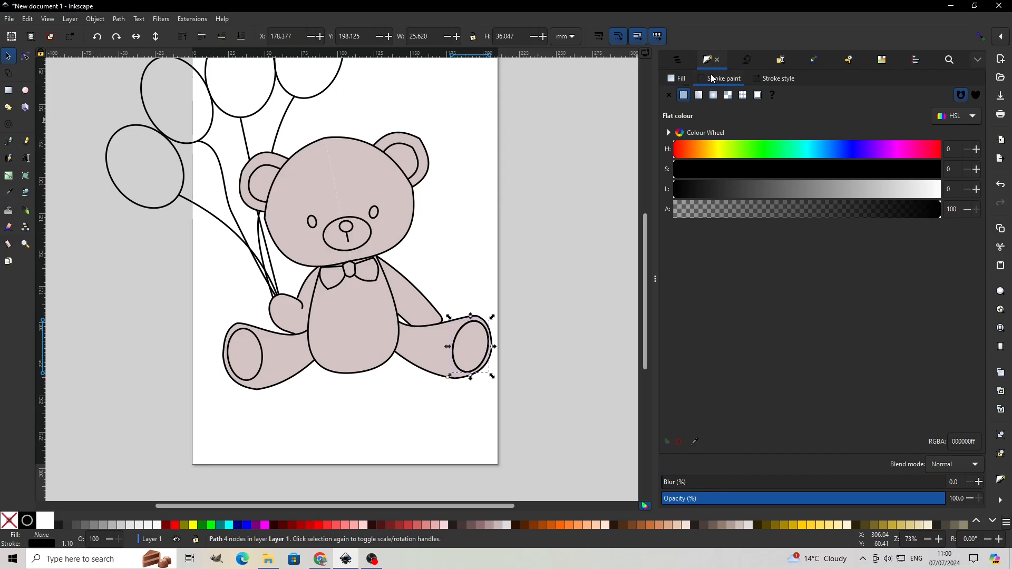
pyautogui.click(669, 96)
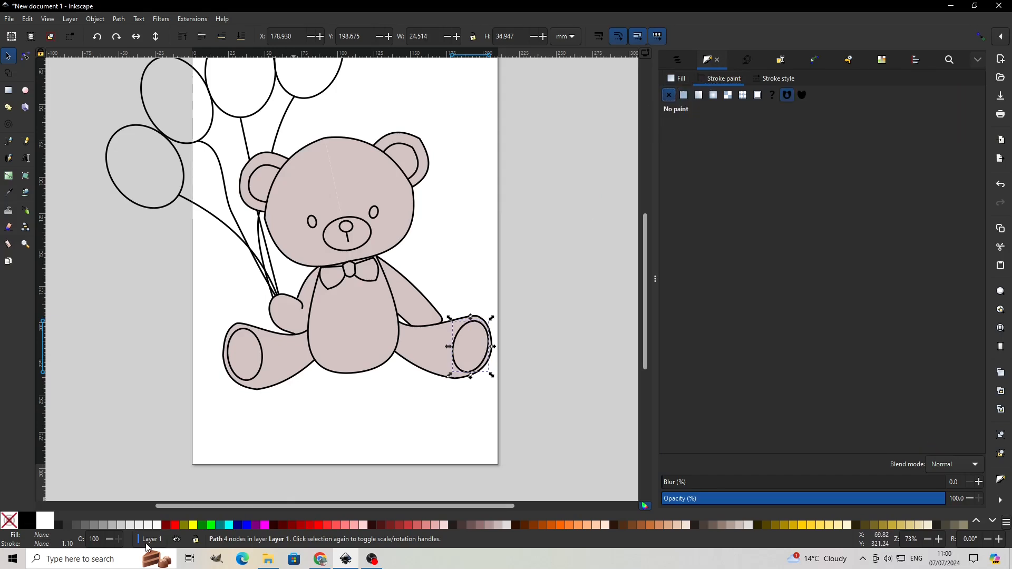
# Fill the duplicated sole oval beside the free arm with very light grey f2f2f2 and move it to Layer 5
pyautogui.click(150, 526)
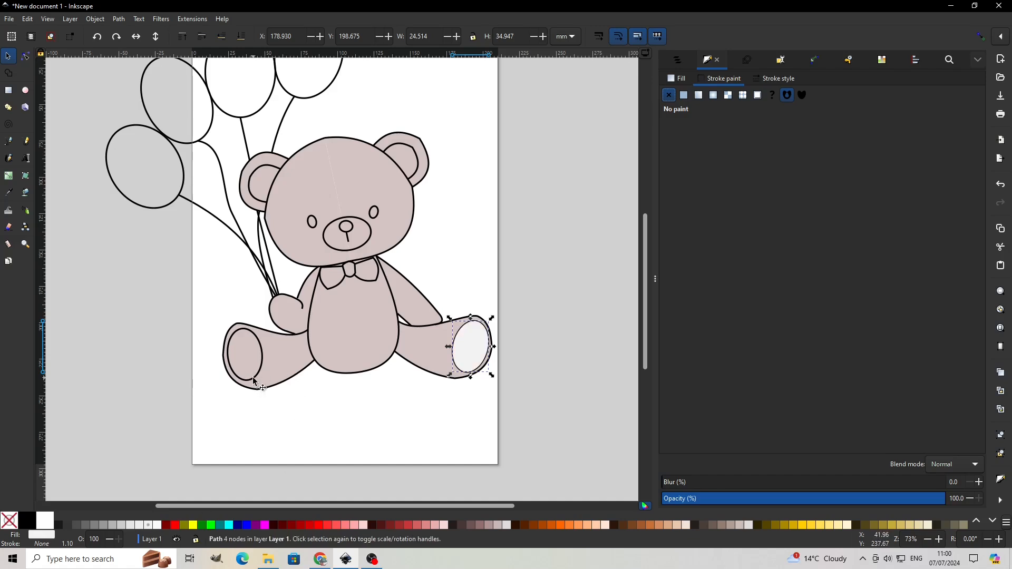
pyautogui.rightClick(479, 348)
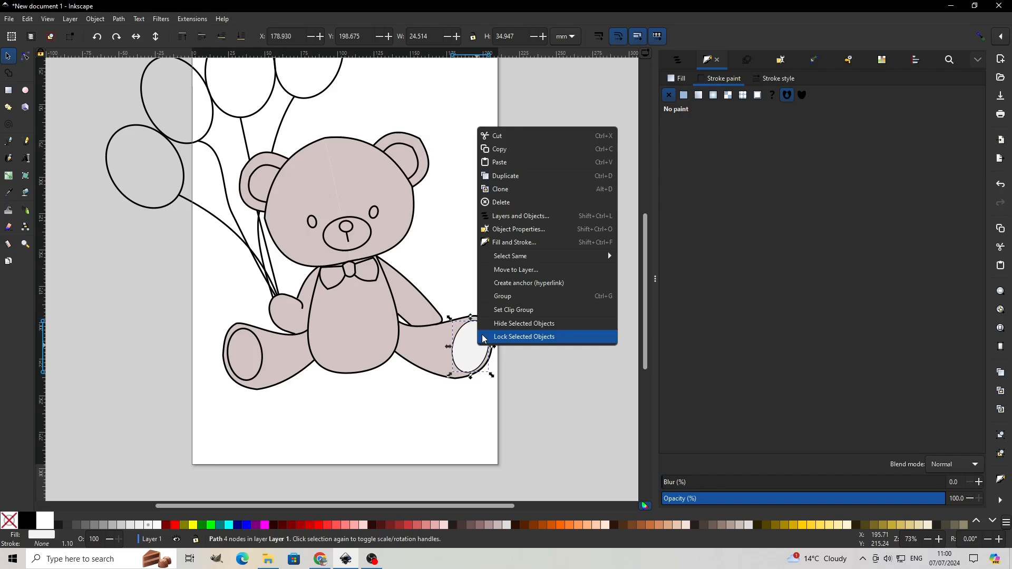
pyautogui.click(531, 273)
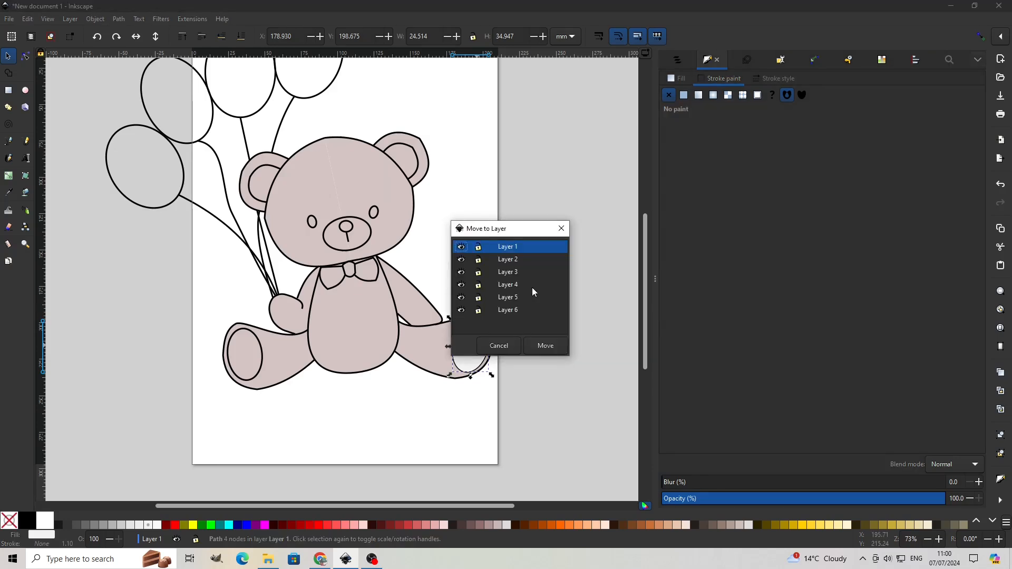
pyautogui.click(513, 298)
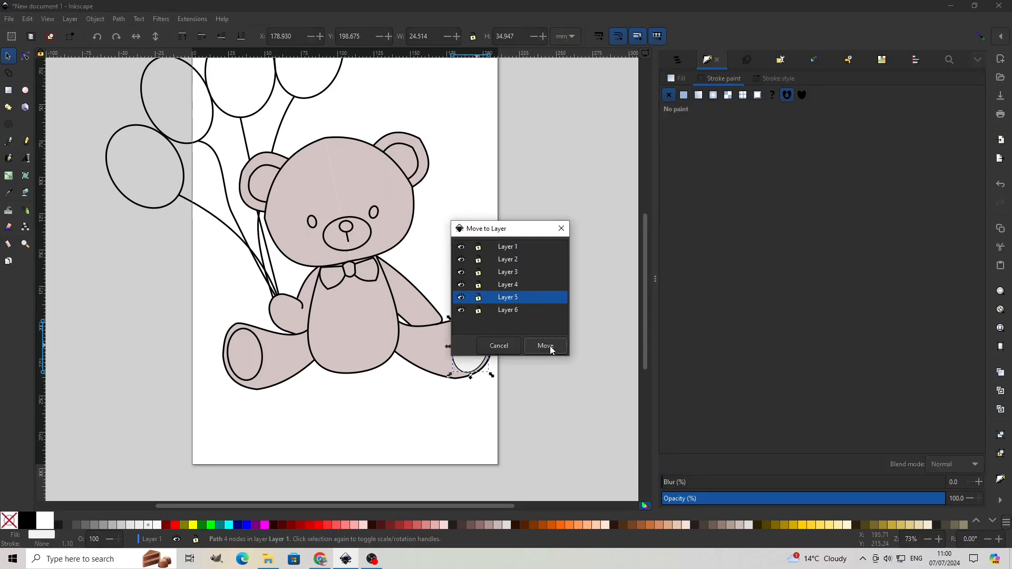
pyautogui.click(548, 347)
# Duplicate the sole outline on the foot below the balloon-holding paw, remove the duplicate's stroke paint and fill it with flat f2f2f2
pyautogui.click(250, 379)
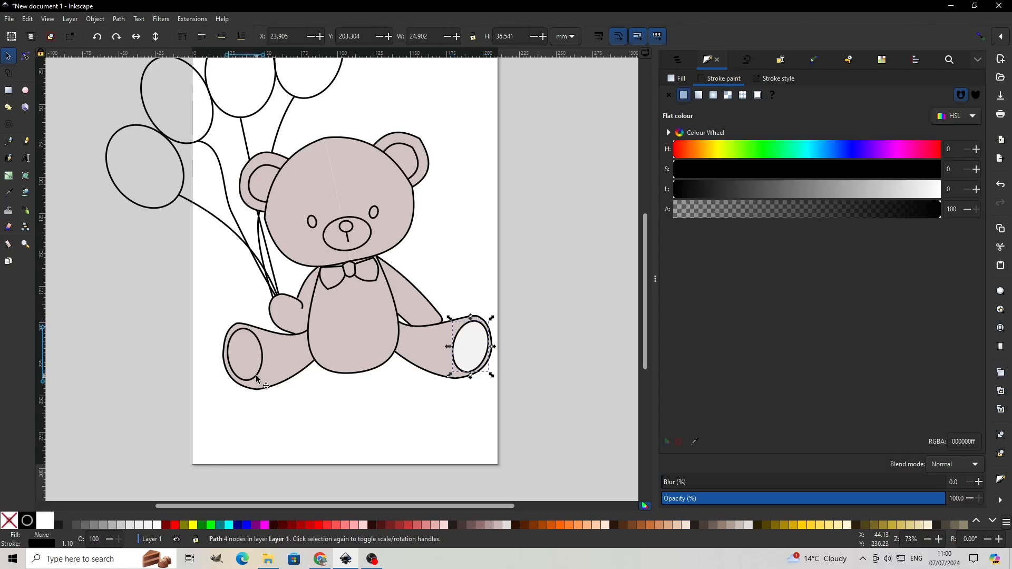
pyautogui.rightClick(258, 381)
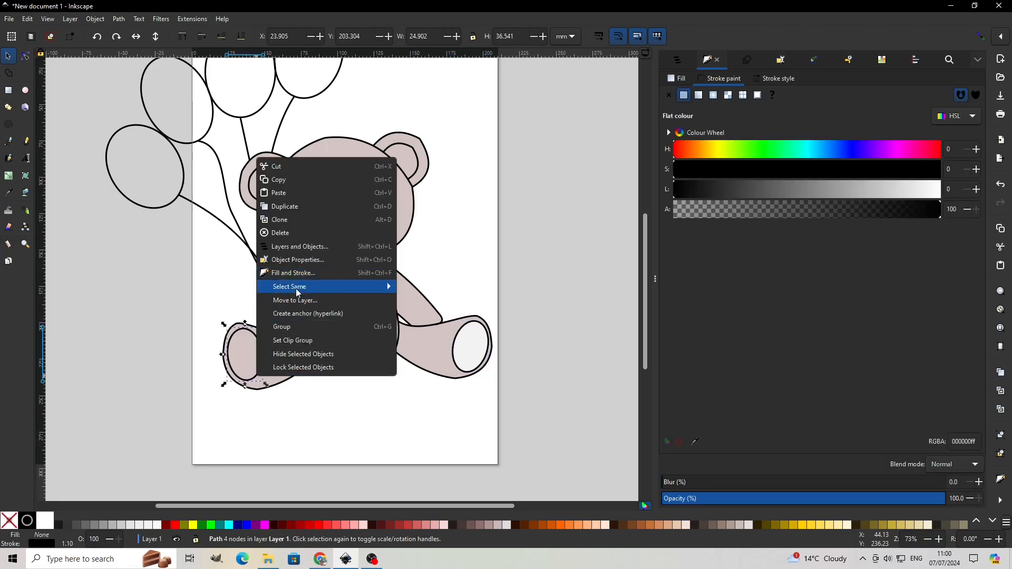
pyautogui.click(298, 209)
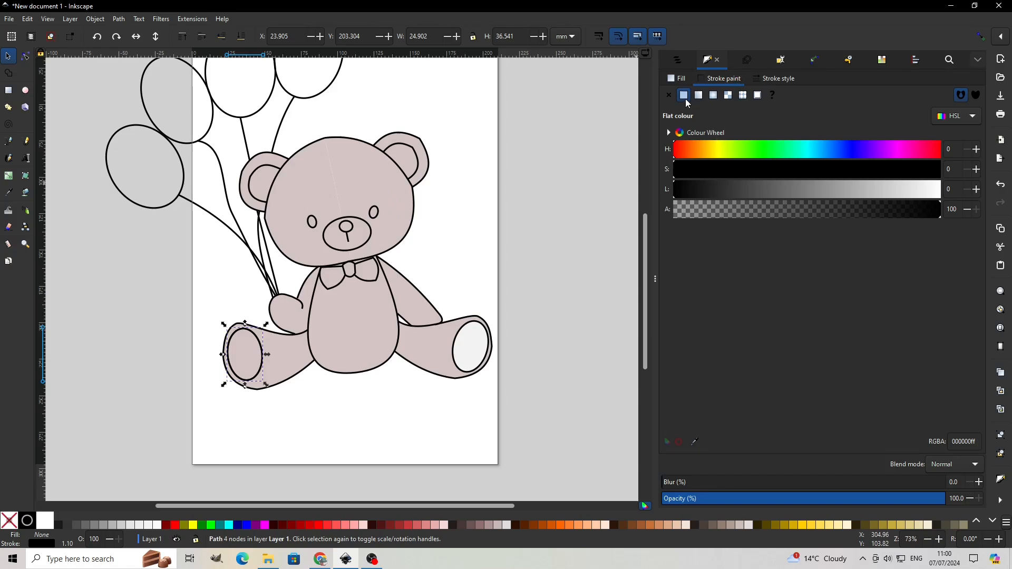
pyautogui.click(669, 96)
pyautogui.click(678, 79)
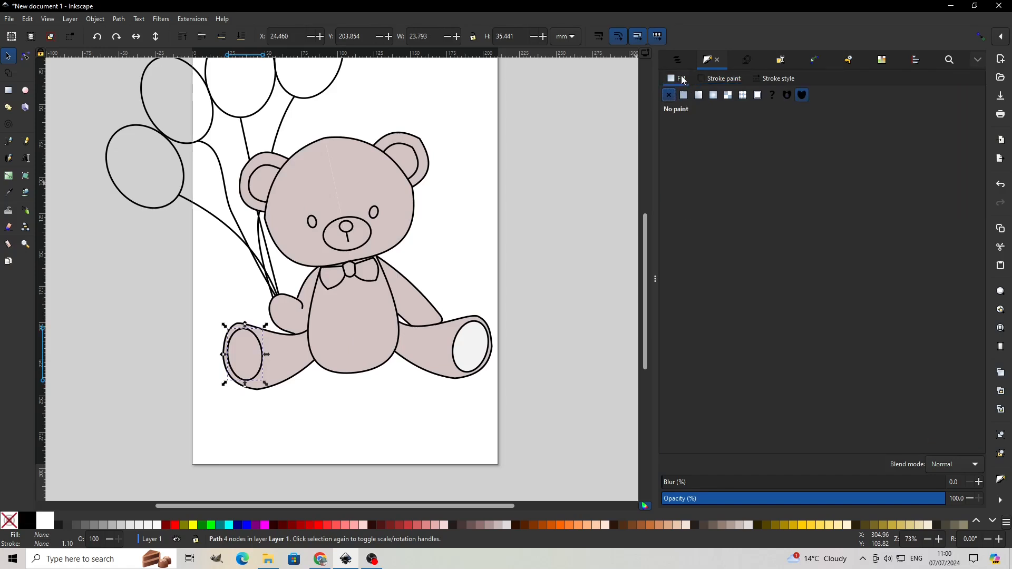
pyautogui.click(683, 94)
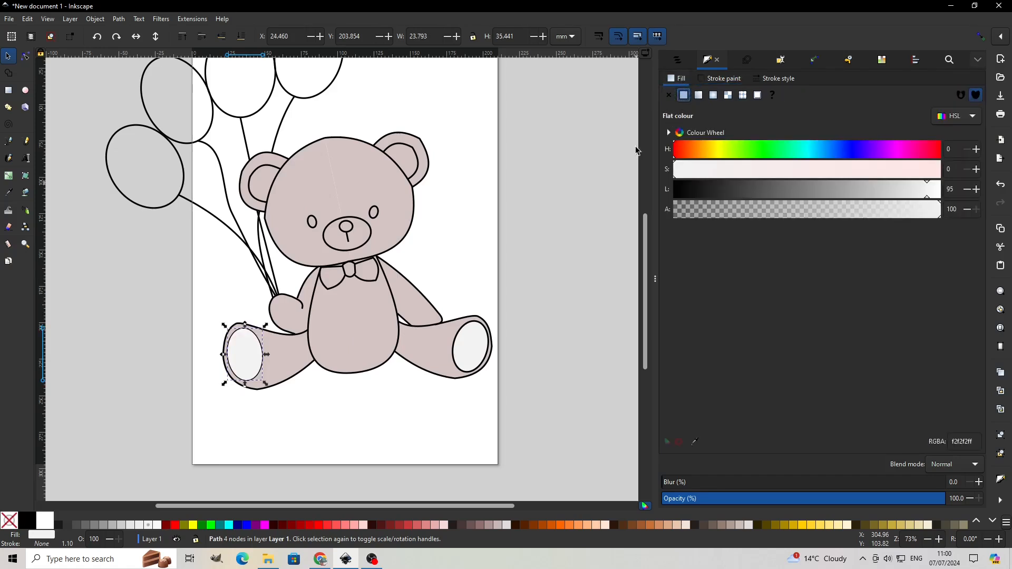
# Move the filled sole oval below the balloon-holding paw to Layer 5
pyautogui.rightClick(247, 354)
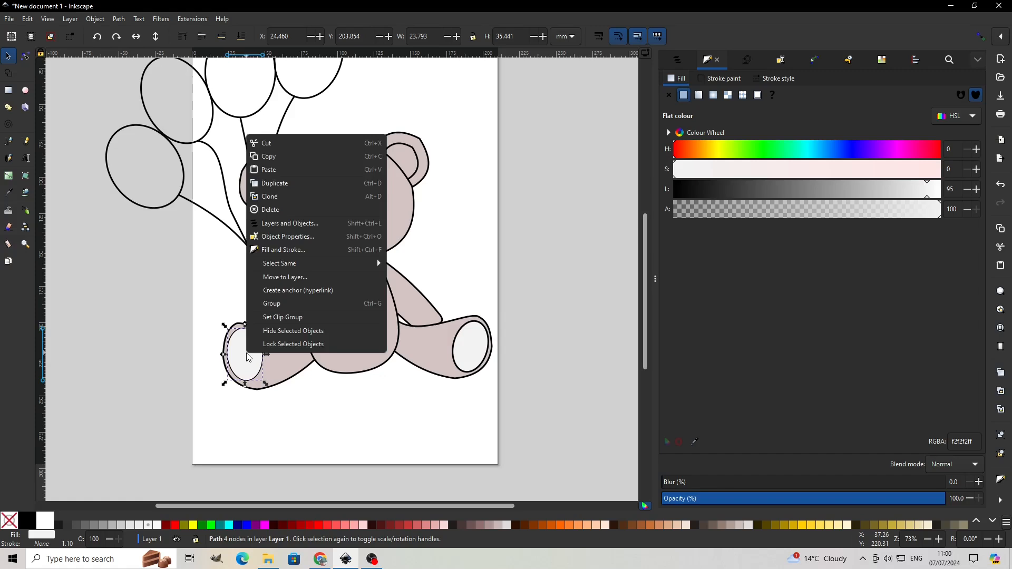
pyautogui.click(287, 277)
pyautogui.click(522, 301)
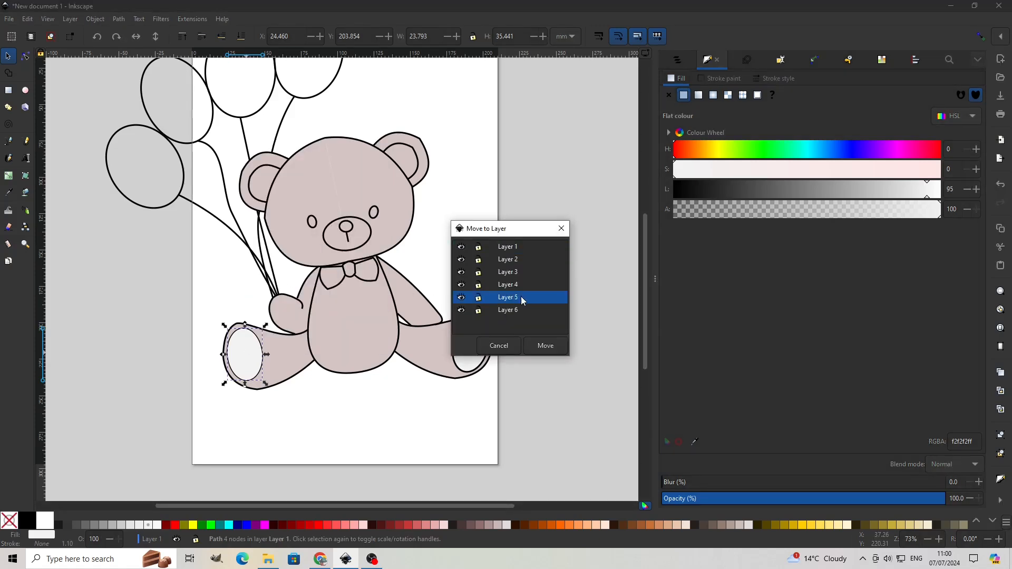
pyautogui.click(546, 347)
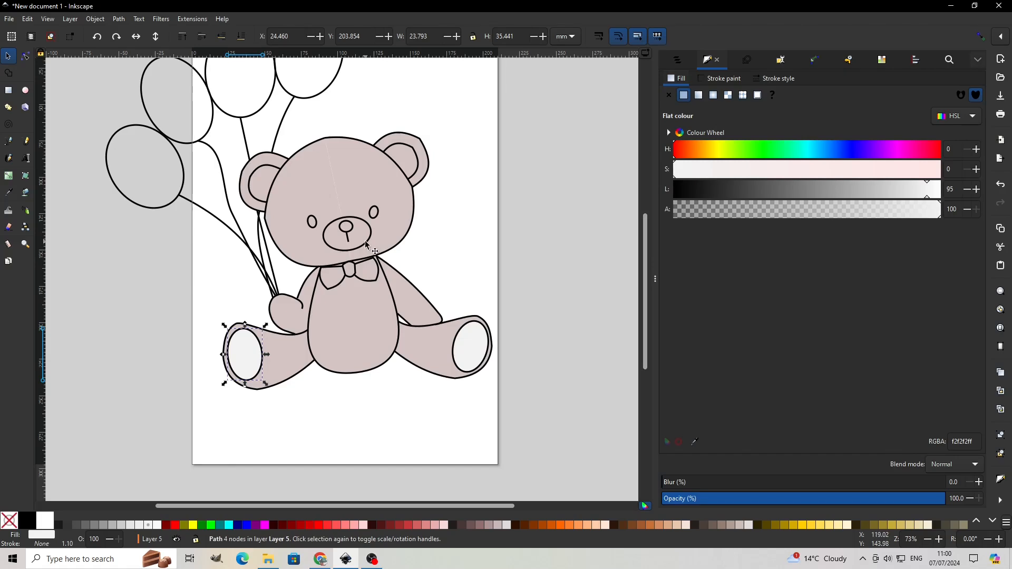
# Duplicate the oval muzzle outline, give the duplicate a flat very light grey fill and remove its stroke paint
pyautogui.click(370, 246)
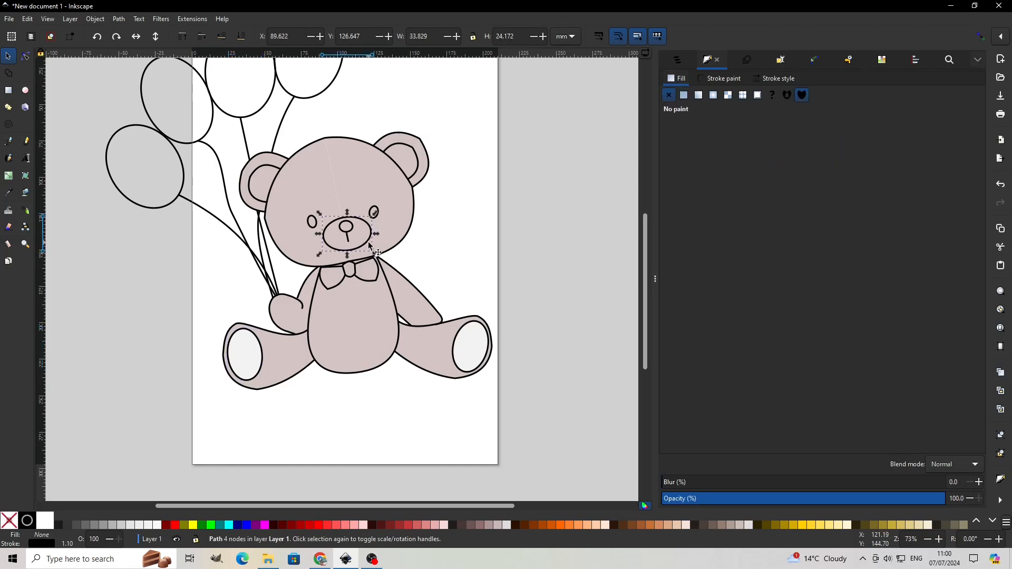
pyautogui.rightClick(371, 246)
pyautogui.click(408, 291)
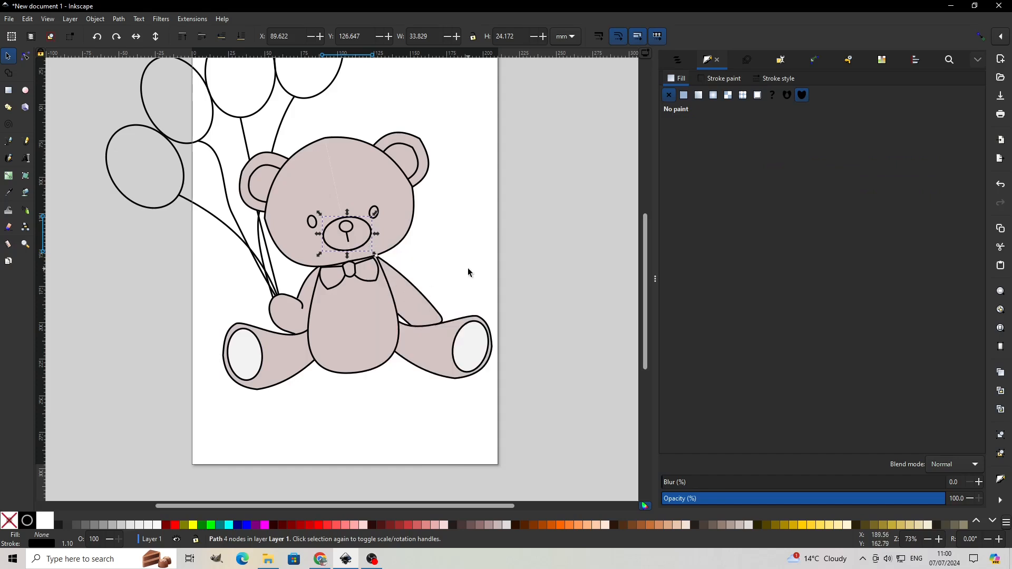
pyautogui.click(685, 93)
pyautogui.click(715, 76)
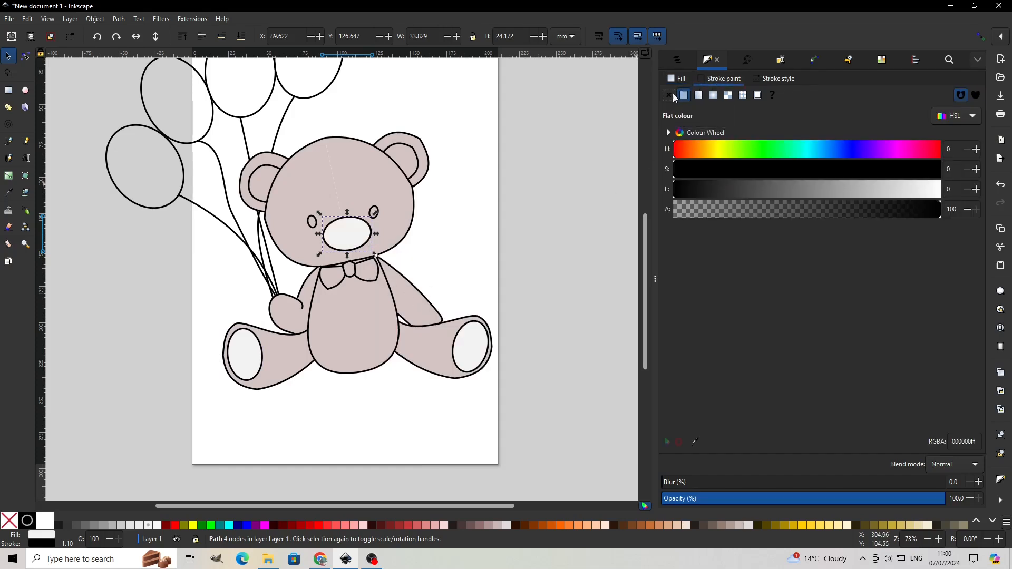
pyautogui.click(669, 95)
# Move the filled muzzle oval to Layer 5 so it sits behind the nose and mouth lines
pyautogui.rightClick(354, 239)
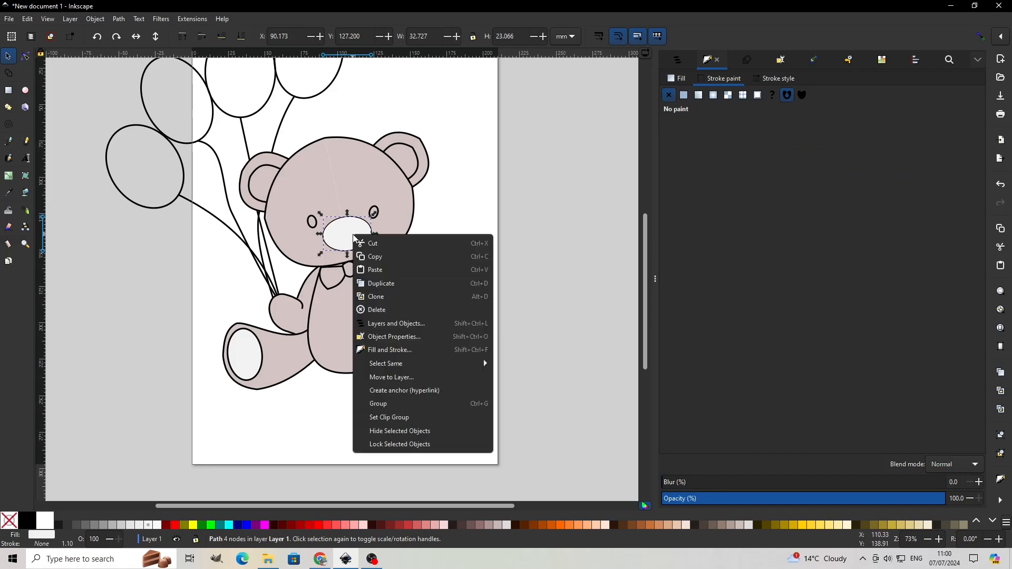
pyautogui.click(400, 379)
pyautogui.click(517, 298)
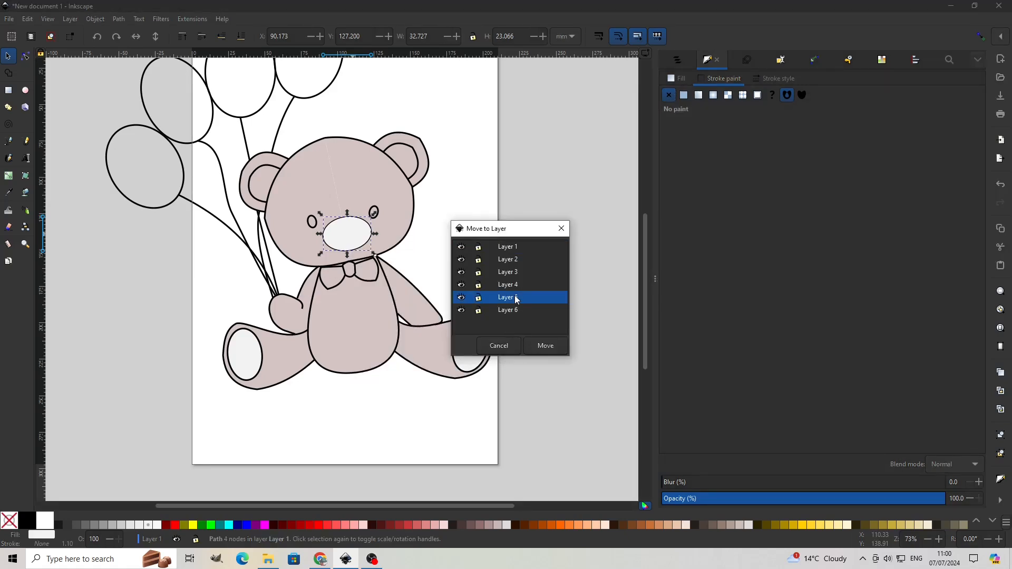
pyautogui.click(543, 346)
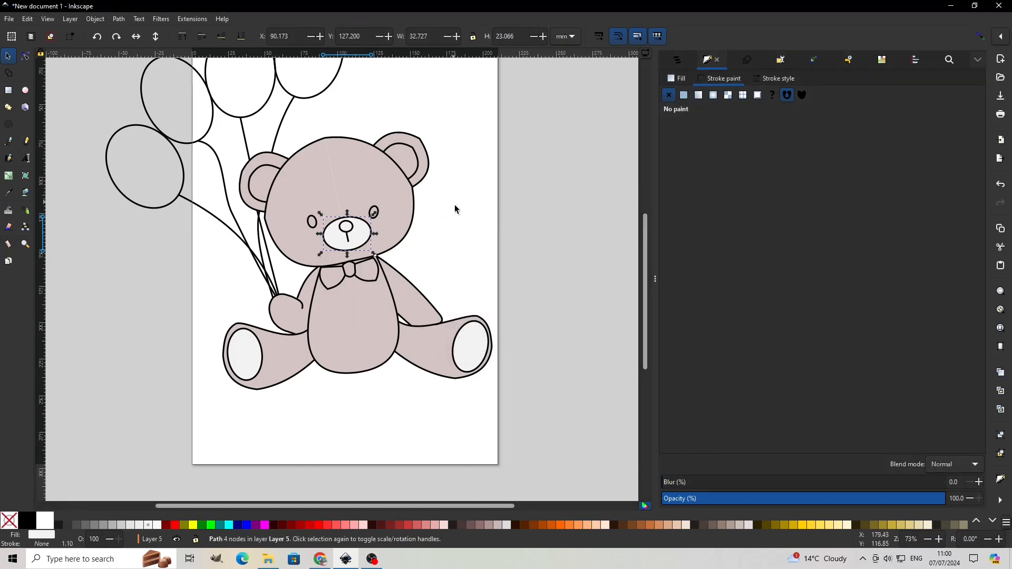
# Duplicate the inner-ear outline on the free-arm side and close the duplicate with a straight pen segment between its two open ends
pyautogui.click(419, 160)
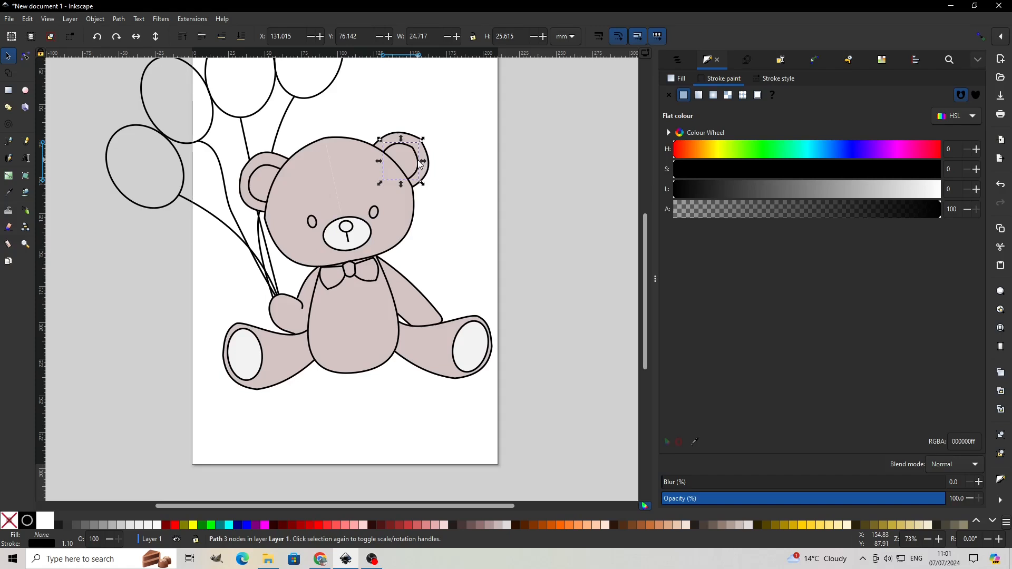
pyautogui.rightClick(418, 161)
pyautogui.click(451, 214)
pyautogui.click(9, 140)
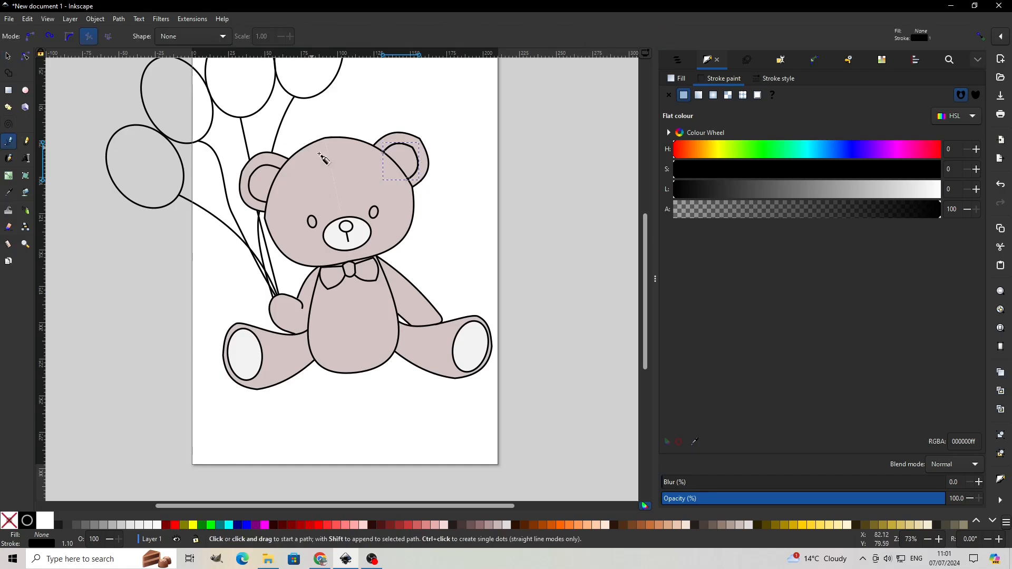
pyautogui.click(384, 150)
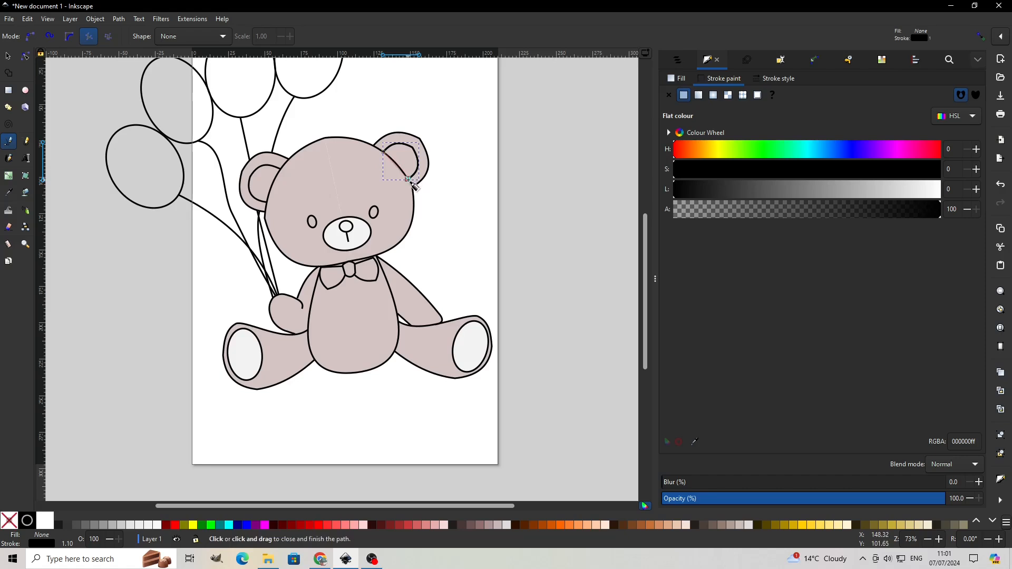
pyautogui.click(409, 180)
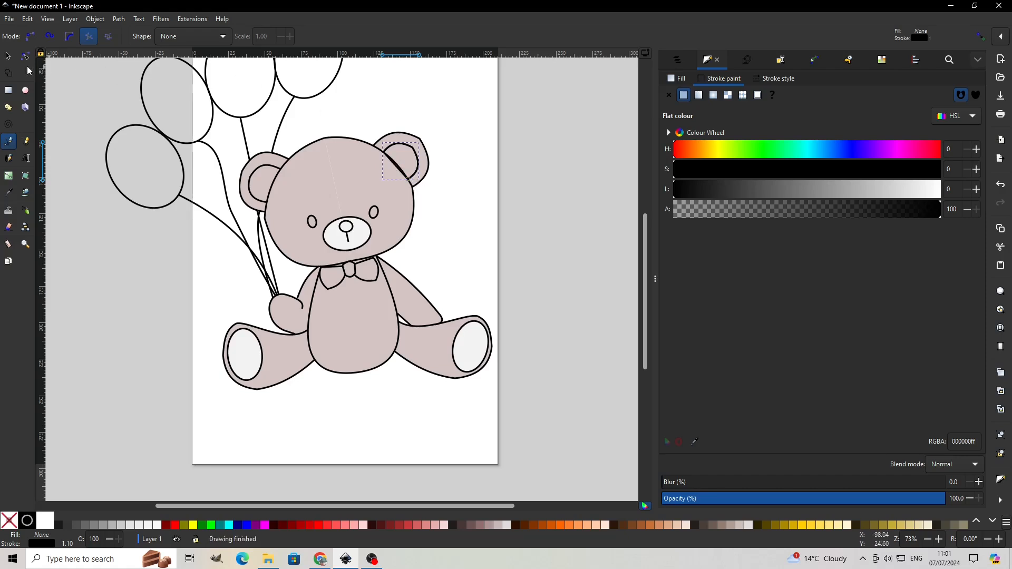
# Fill the closed inner-ear shape with flat f2f2f2 and remove its stroke paint
pyautogui.click(681, 82)
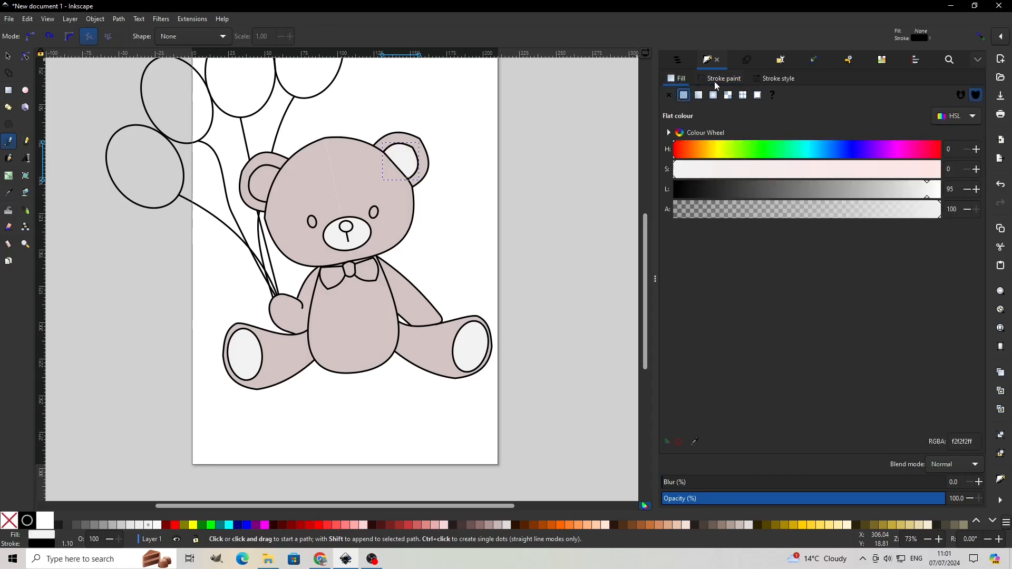
pyautogui.click(727, 79)
pyautogui.click(668, 95)
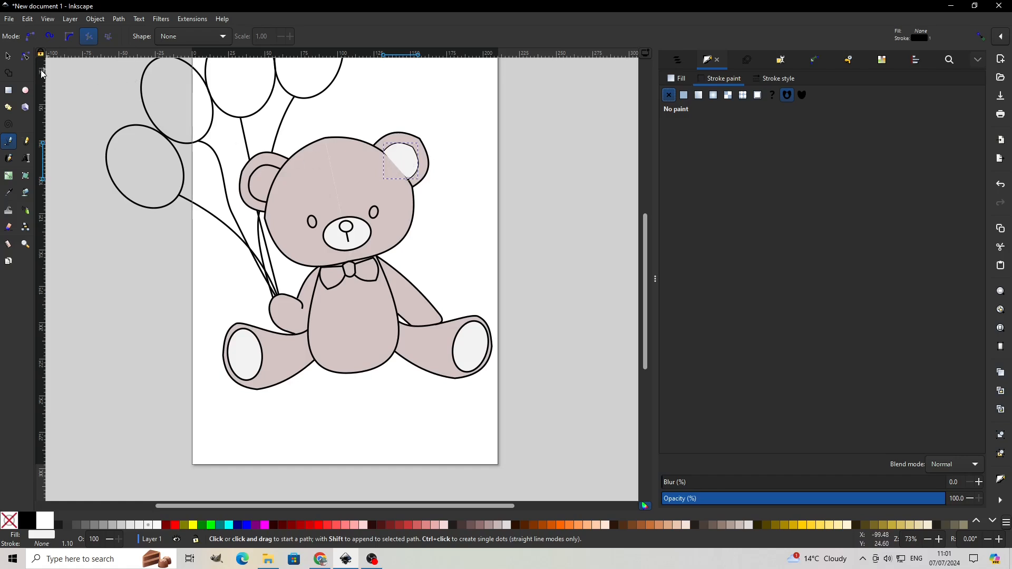
# Bend the inner-ear shape's straight edge to follow the head outline and move the shape to Layer 5
pyautogui.click(27, 56)
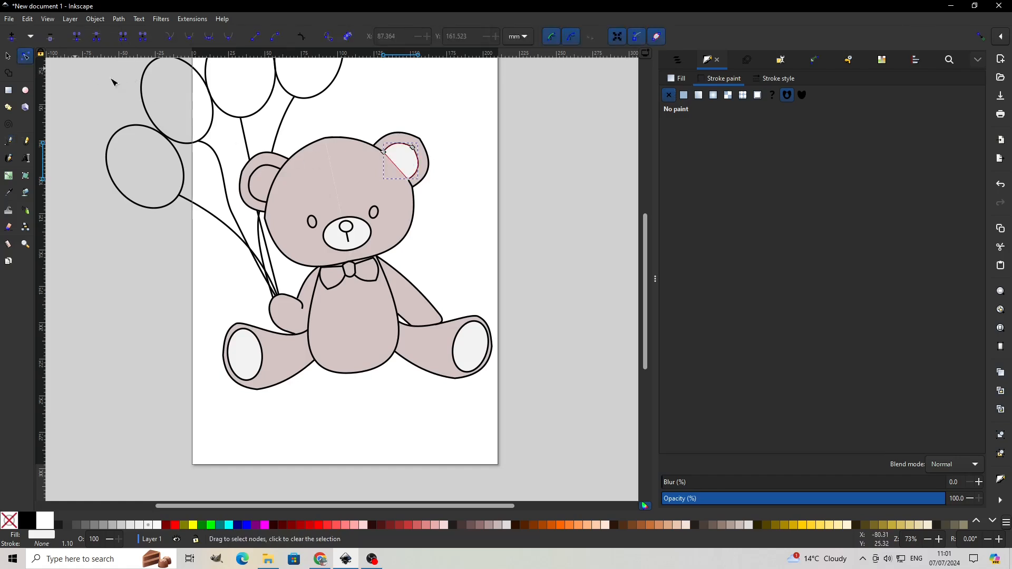
pyautogui.rightClick(411, 159)
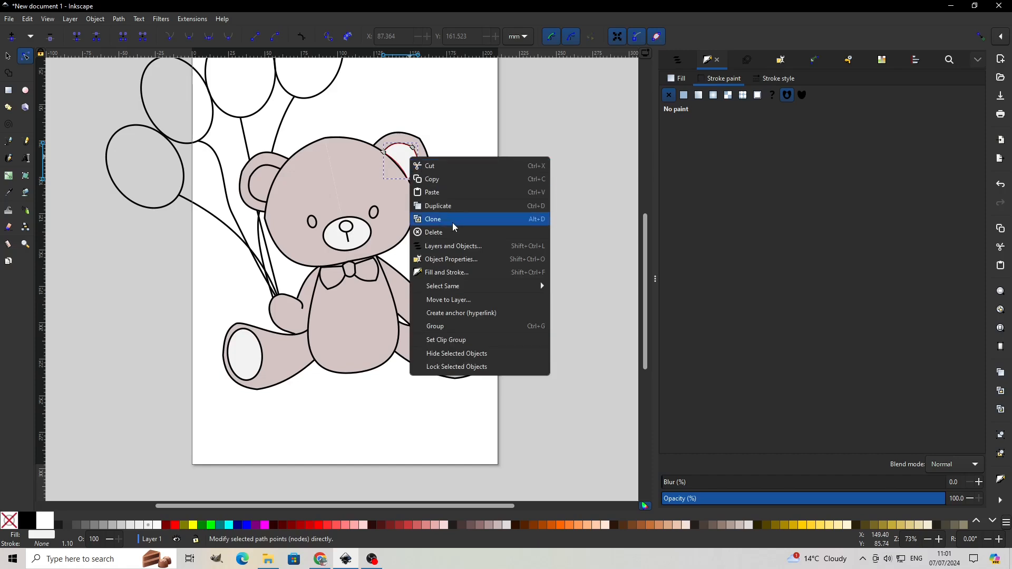
pyautogui.click(458, 302)
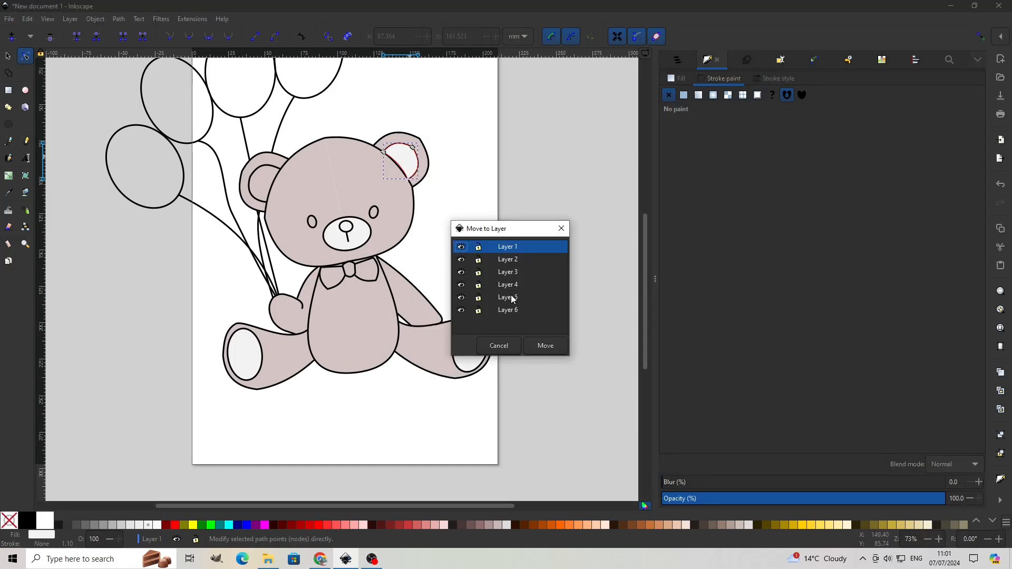
pyautogui.click(515, 297)
pyautogui.click(553, 346)
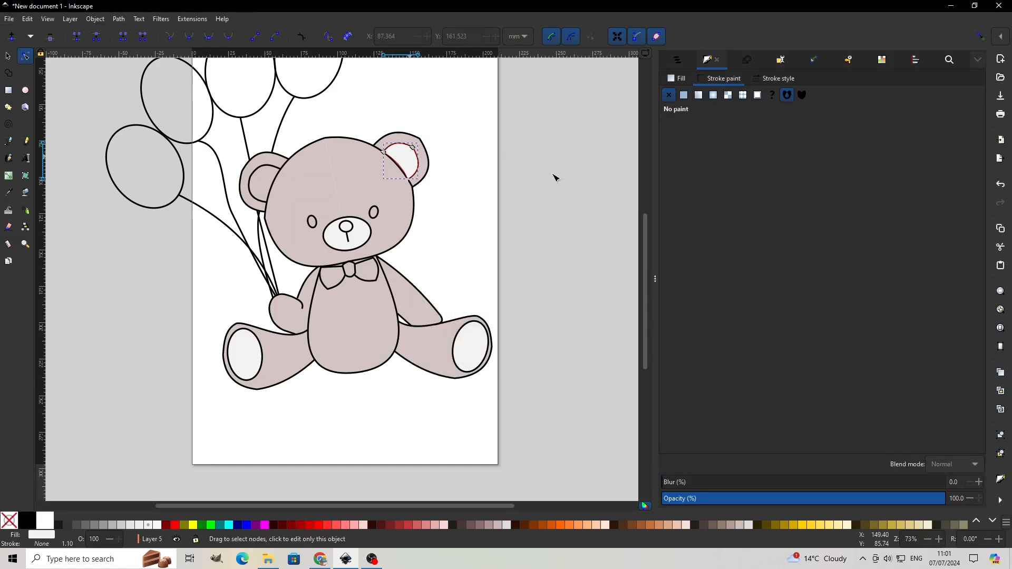
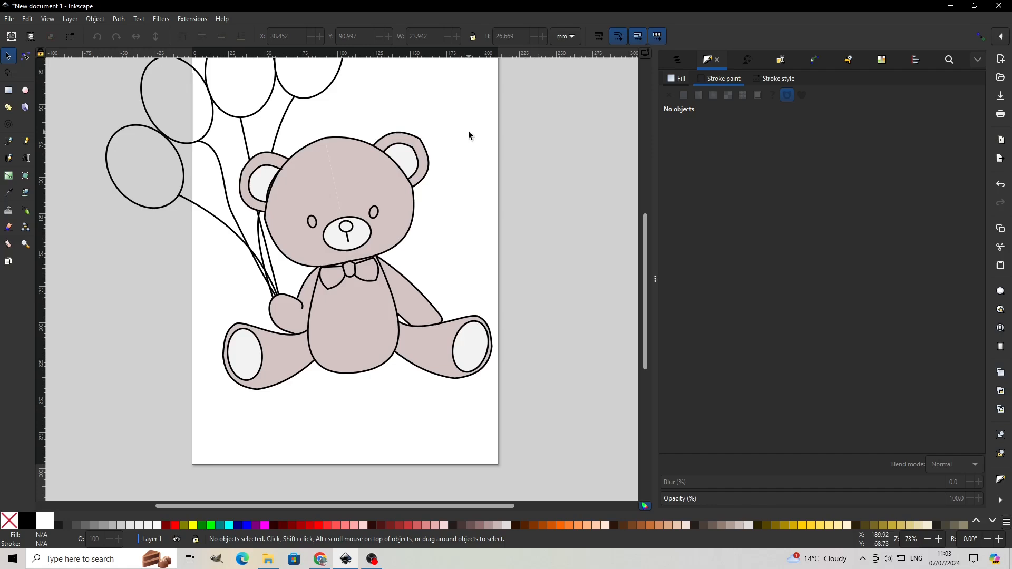
# Combine the bow tie's two loops and centre knot into a single path and duplicate the combined path
pyautogui.click(347, 282)
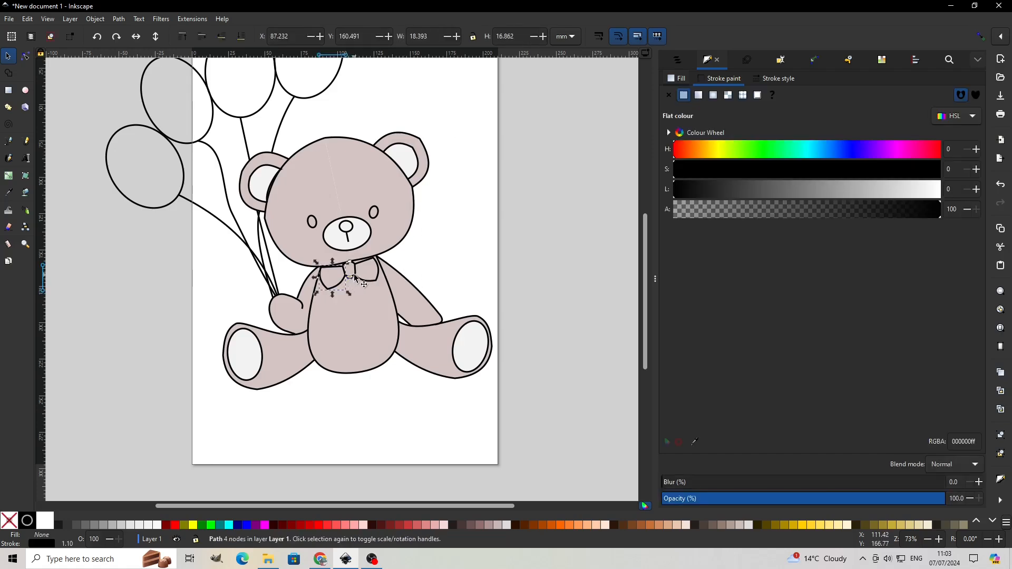
pyautogui.keyDown('shift'); pyautogui.click(357, 279); pyautogui.keyUp('shift')
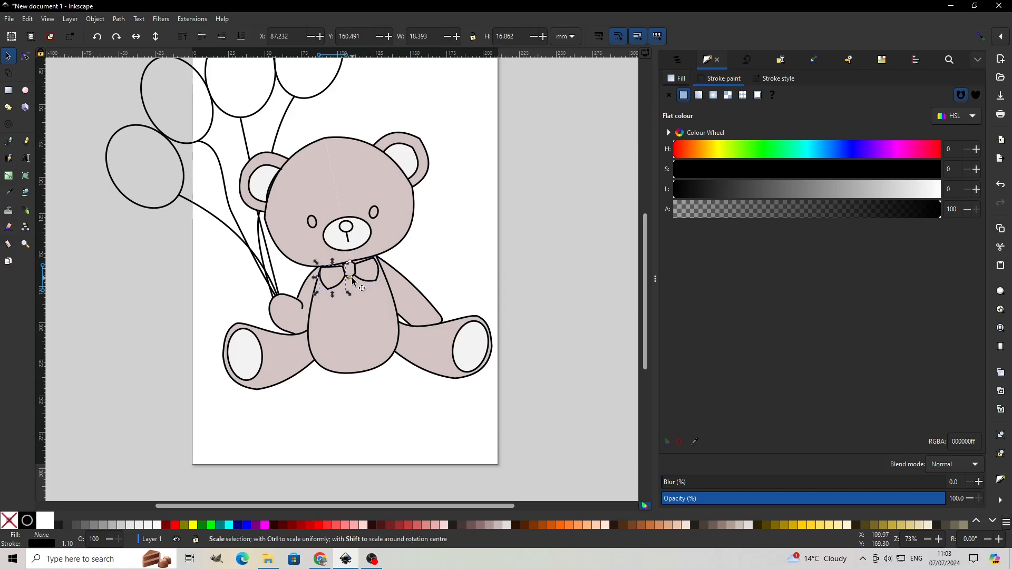
pyautogui.keyDown('shift'); pyautogui.click(353, 282); pyautogui.keyUp('shift')
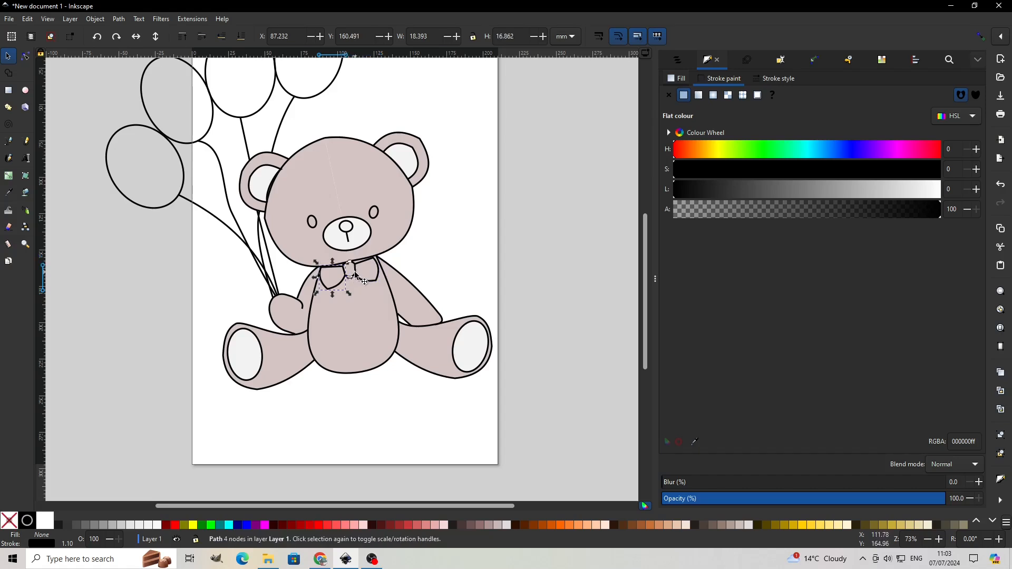
pyautogui.hscroll(-4, 419, 258)
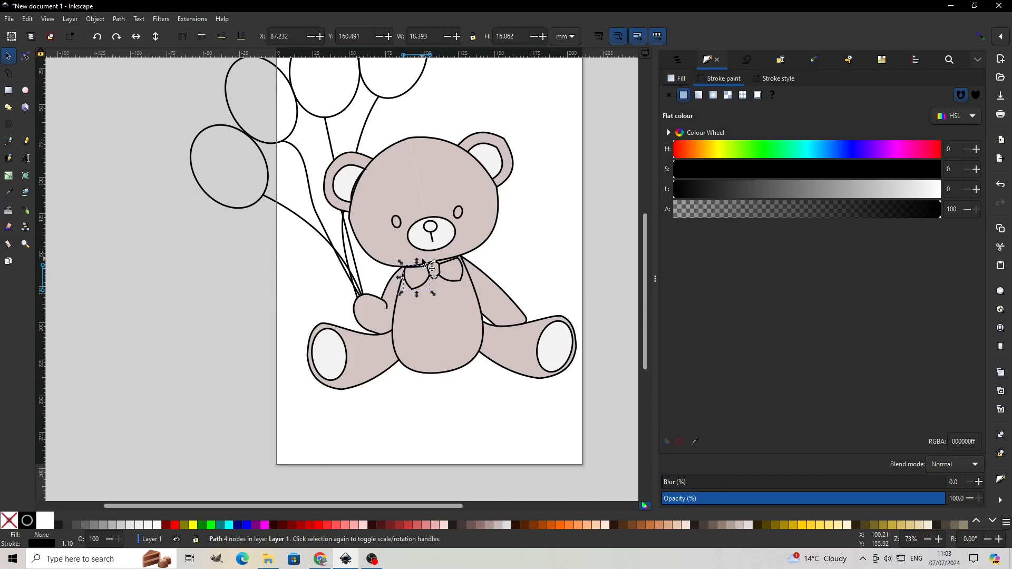
pyautogui.scroll(2, 561, 296)
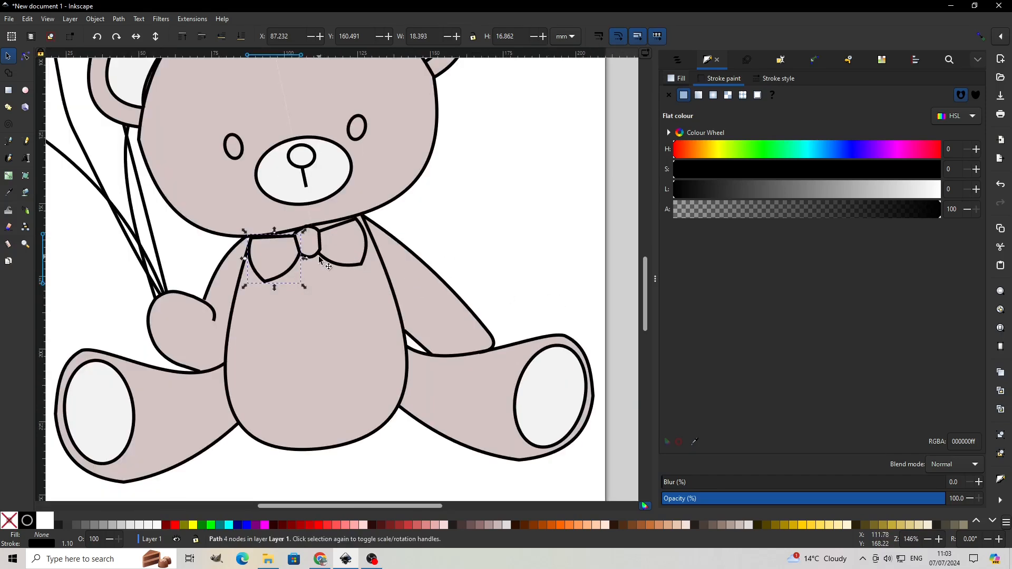
pyautogui.keyDown('shift'); pyautogui.click(314, 260); pyautogui.keyUp('shift')
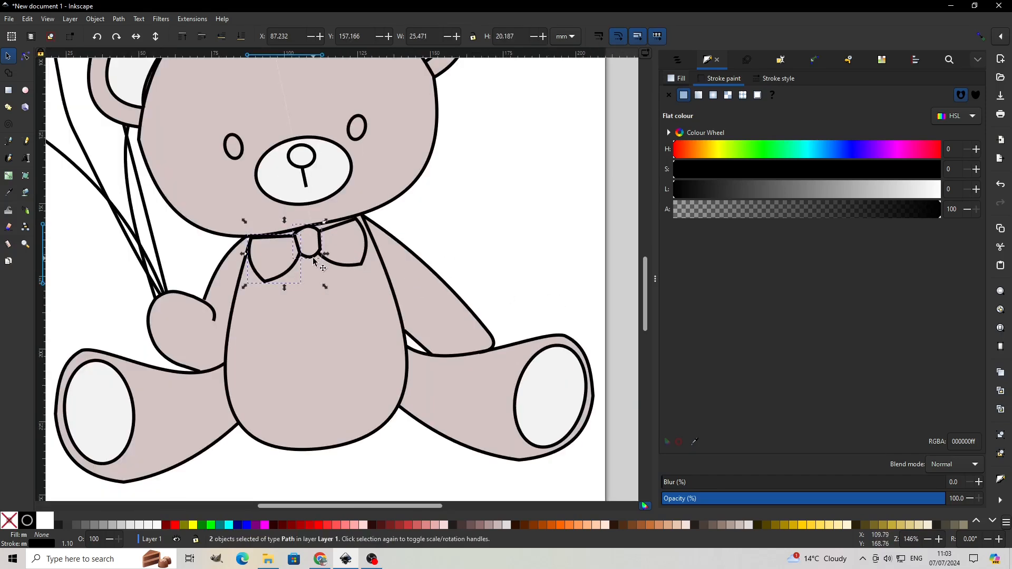
pyautogui.keyDown('shift'); pyautogui.click(344, 269); pyautogui.keyUp('shift')
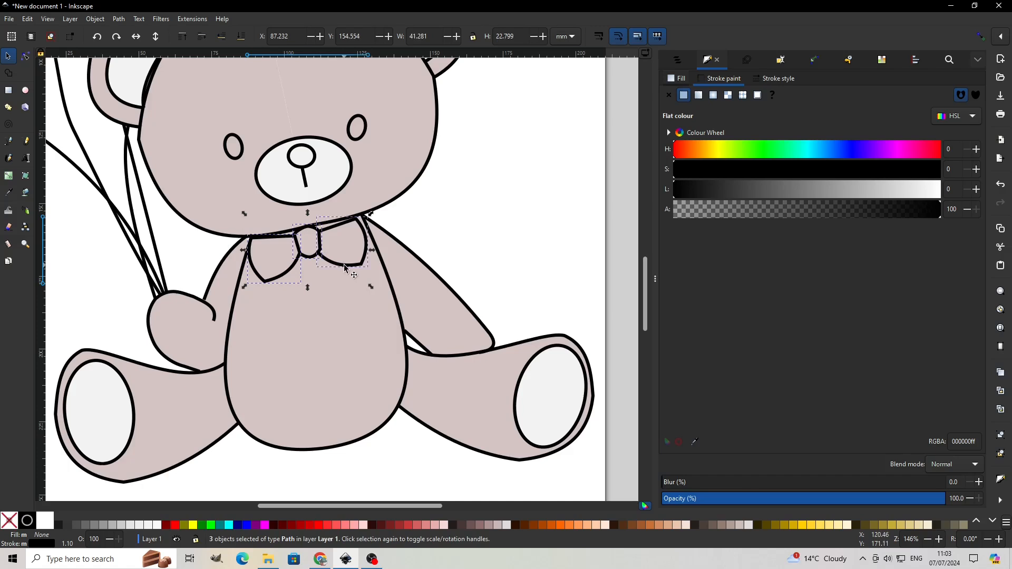
pyautogui.click(120, 19)
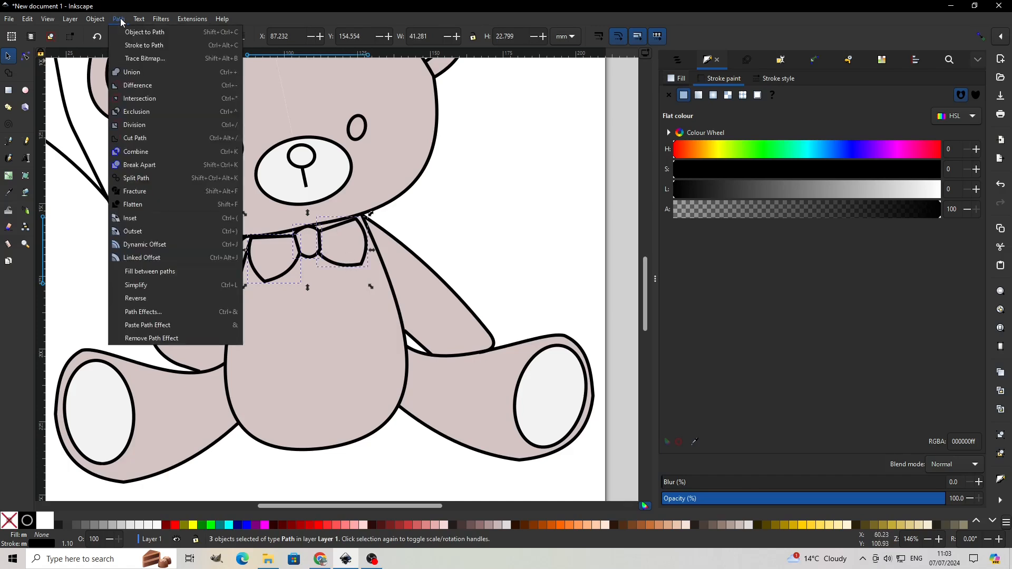
pyautogui.click(135, 155)
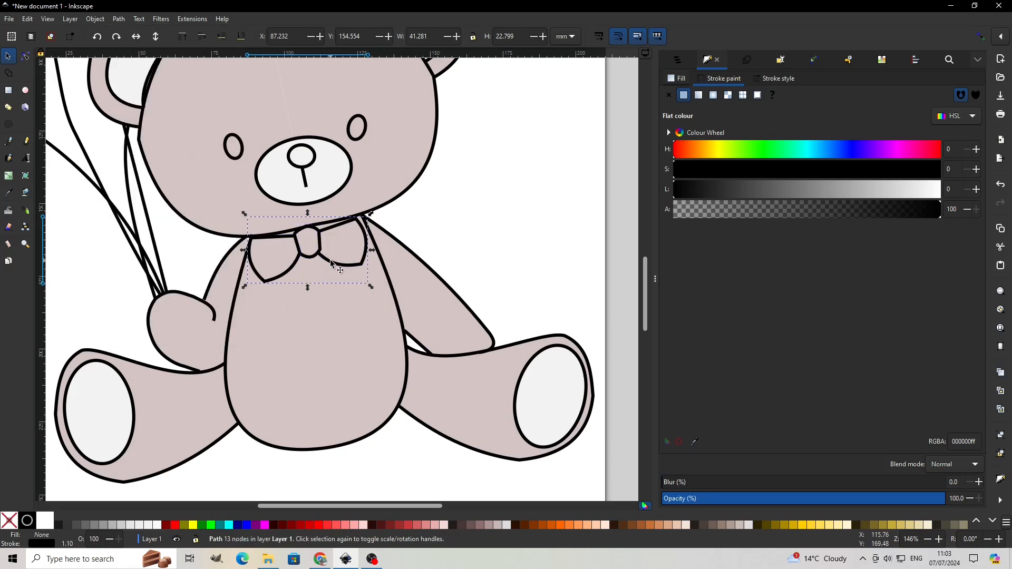
pyautogui.rightClick(330, 260)
pyautogui.click(362, 310)
# Fill the duplicated bow tie with flat teal 008080 and remove its stroke paint
pyautogui.click(673, 81)
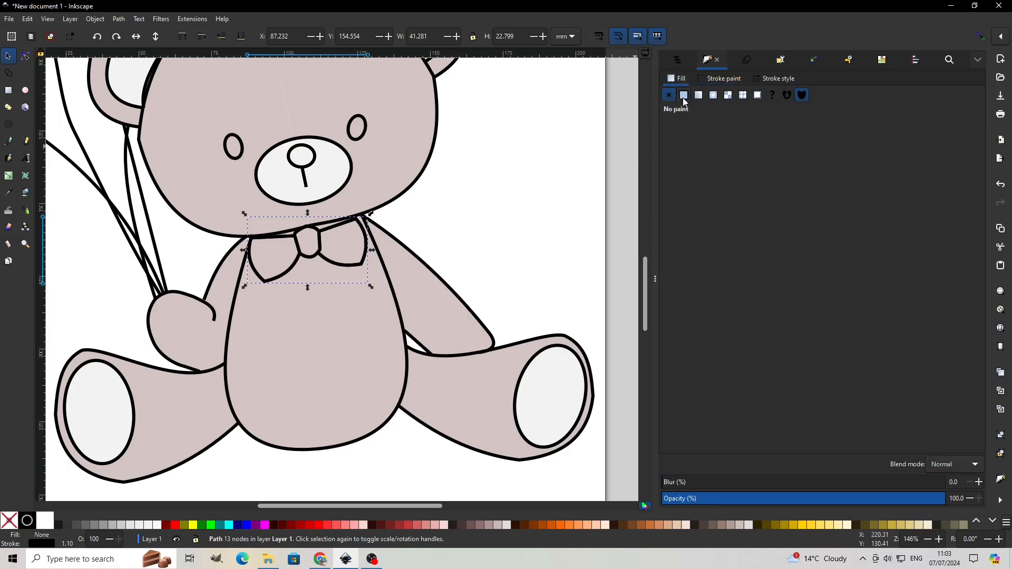
pyautogui.click(683, 96)
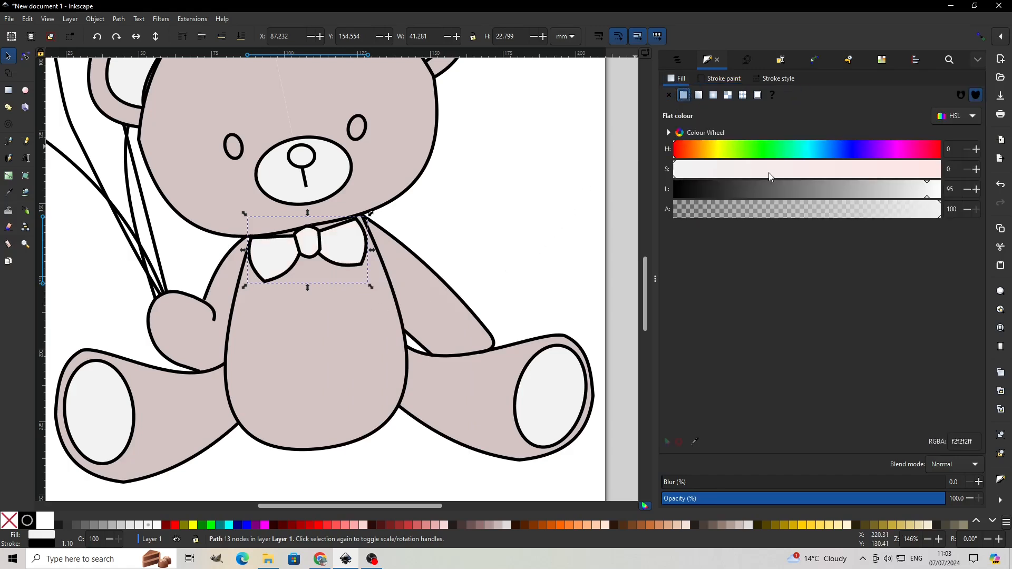
pyautogui.click(220, 526)
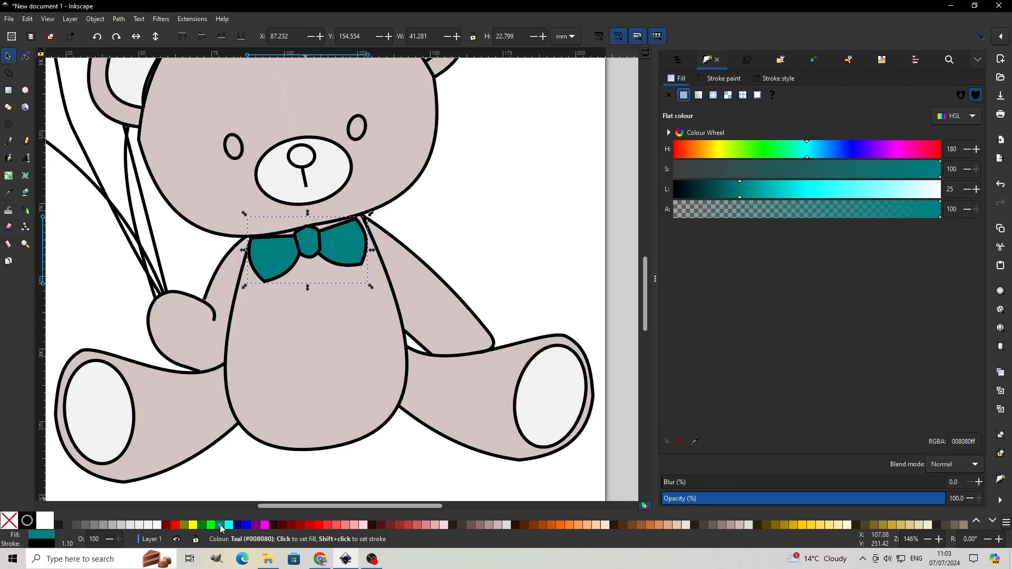
pyautogui.click(730, 80)
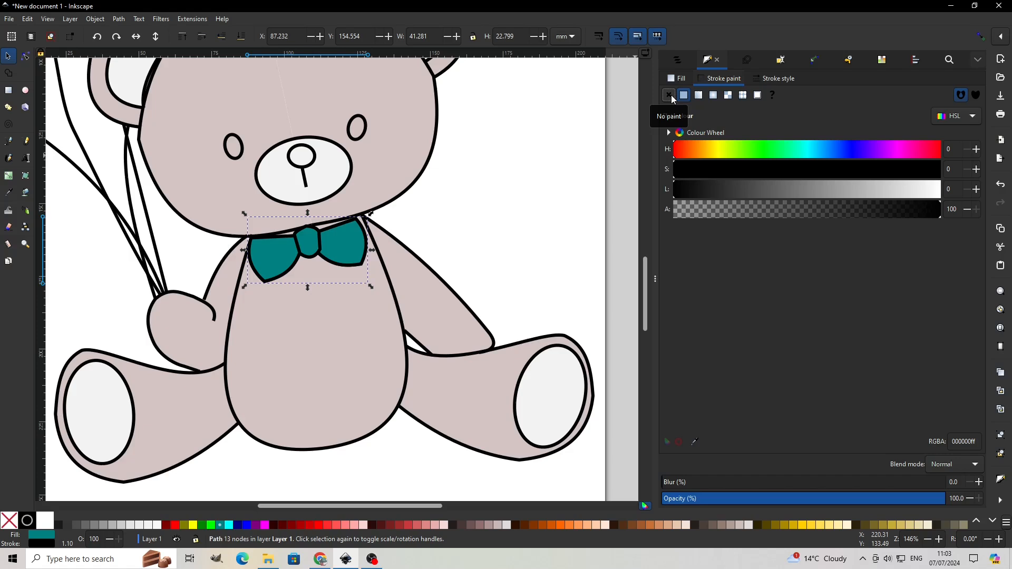
pyautogui.click(669, 95)
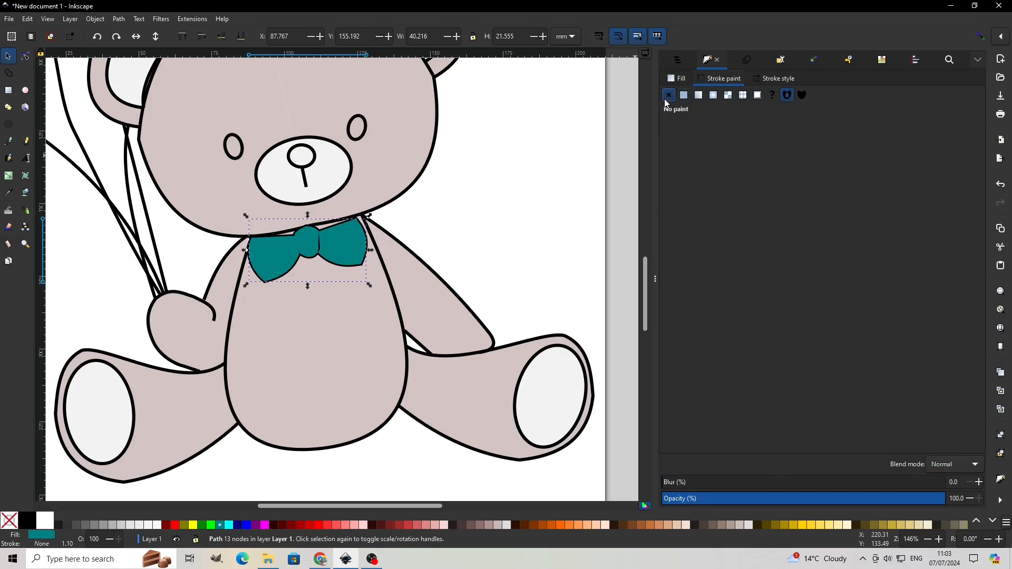
# Move the teal bow tie shape to Layer 4 so it sits behind its black outline
pyautogui.rightClick(355, 249)
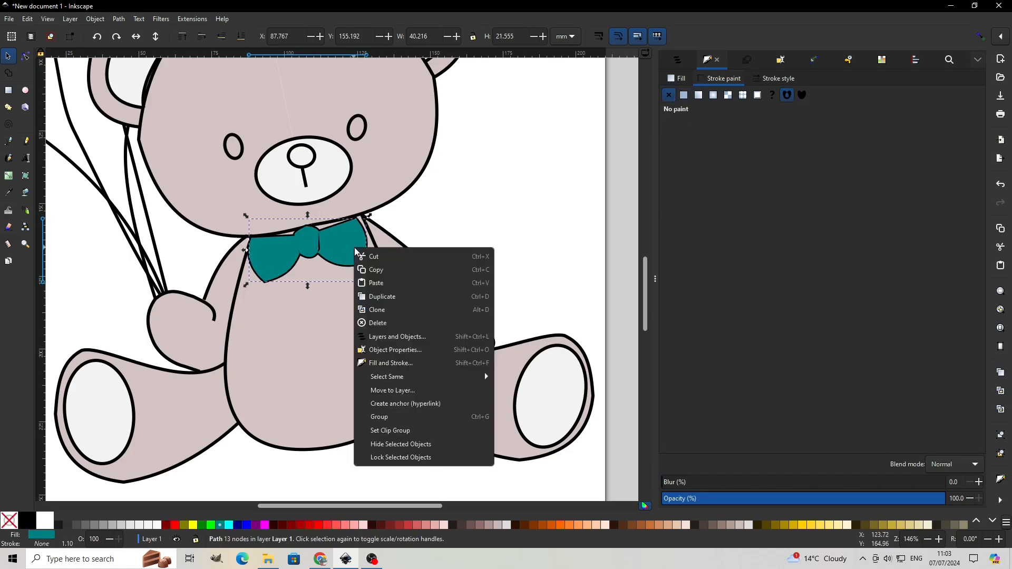
pyautogui.click(396, 392)
pyautogui.click(516, 285)
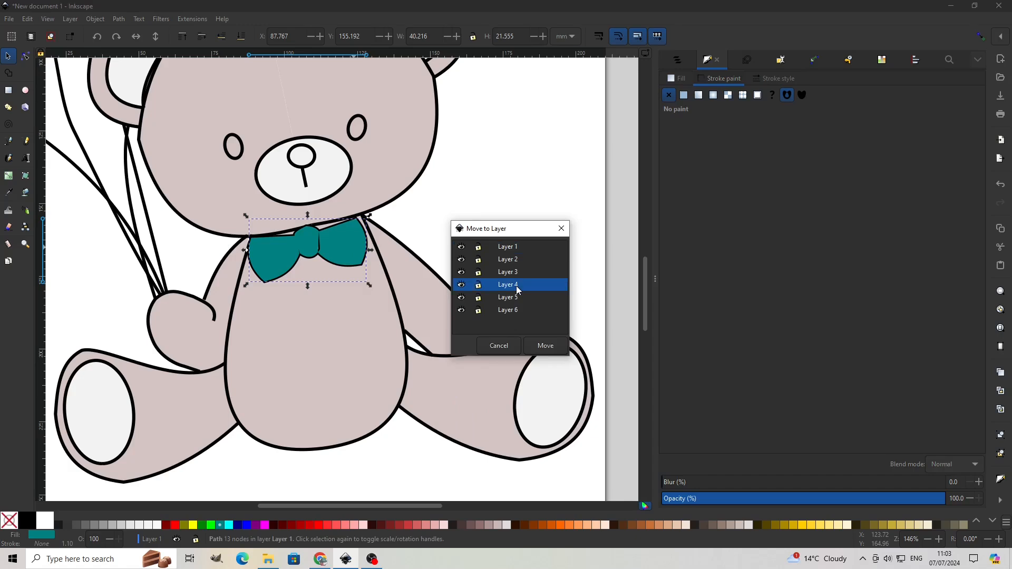
pyautogui.click(539, 345)
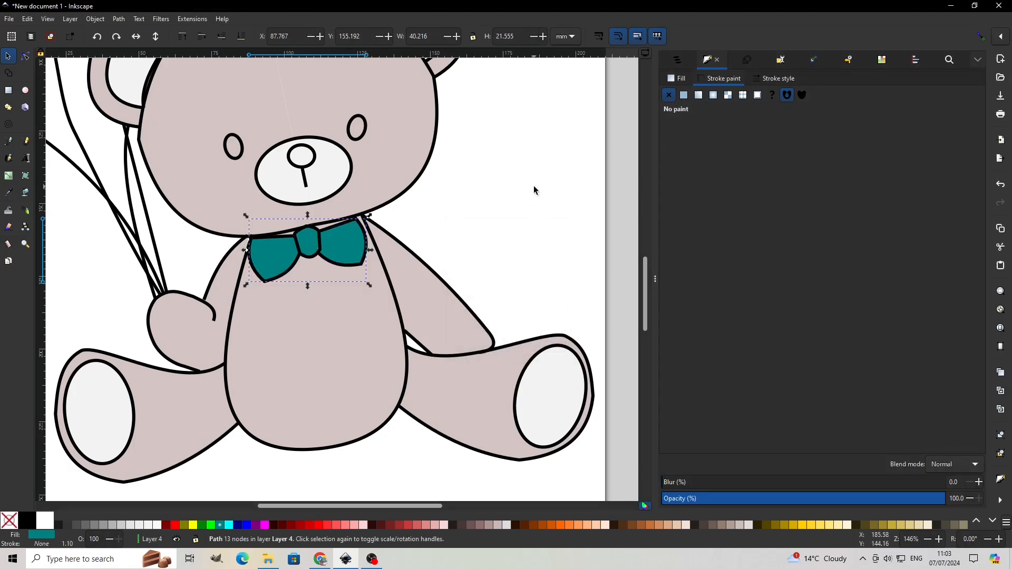
# Duplicate the outline of the upright balloon, the third one from the left in the bunch
pyautogui.scroll(3, 534, 190)
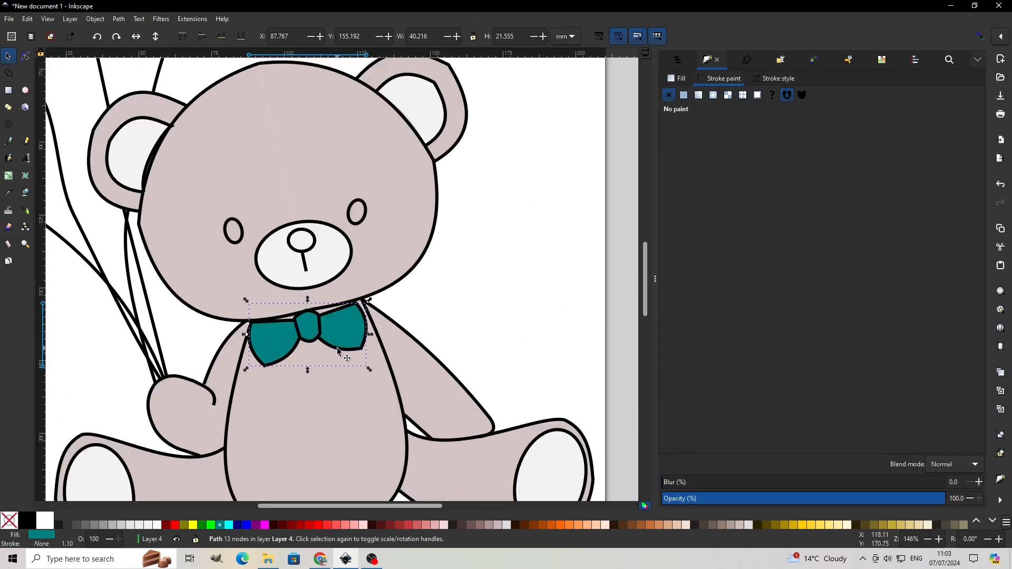
pyautogui.scroll(-1, 555, 181)
pyautogui.scroll(-1, 558, 188)
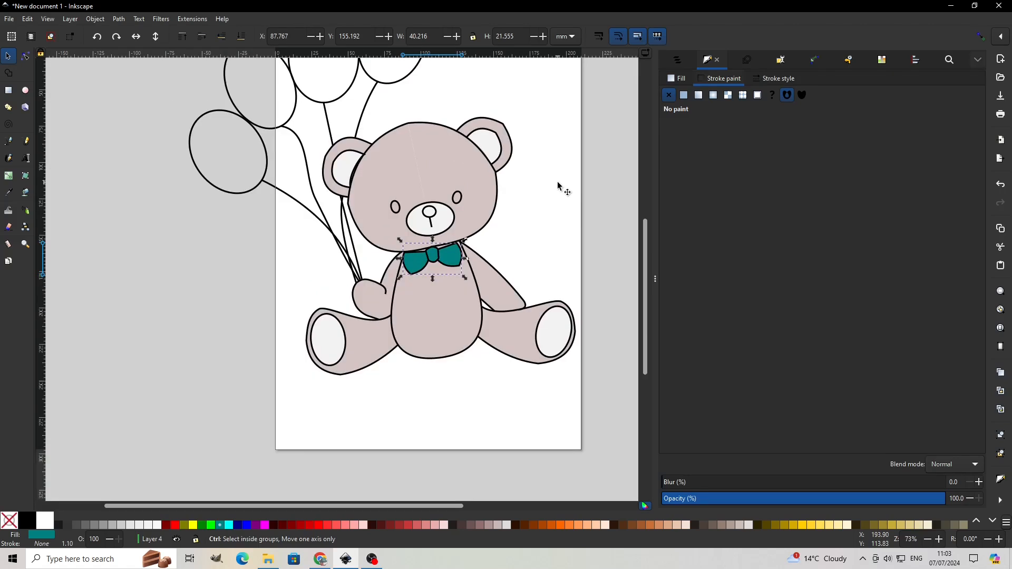
pyautogui.moveTo(644, 345); pyautogui.dragTo(639, 315)
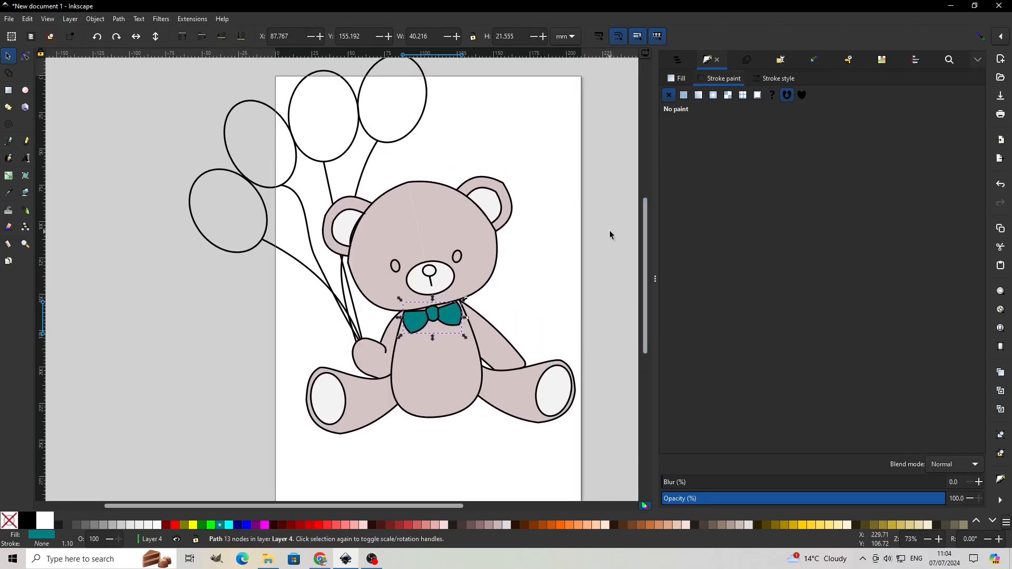
pyautogui.click(343, 158)
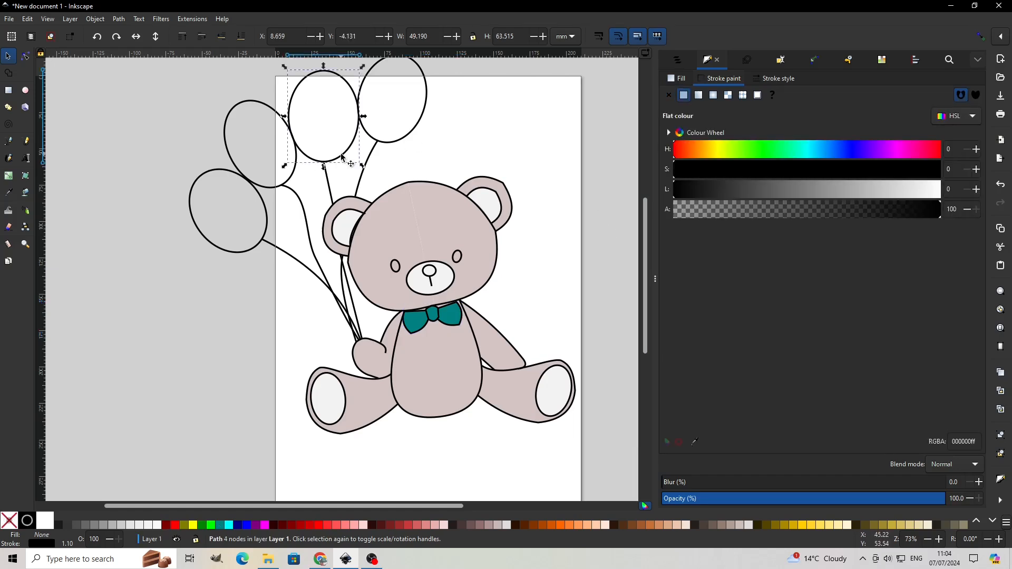
pyautogui.rightClick(341, 157)
pyautogui.click(375, 201)
# Give the duplicated upright balloon a flat teal 008080 fill and remove its stroke paint
pyautogui.click(678, 78)
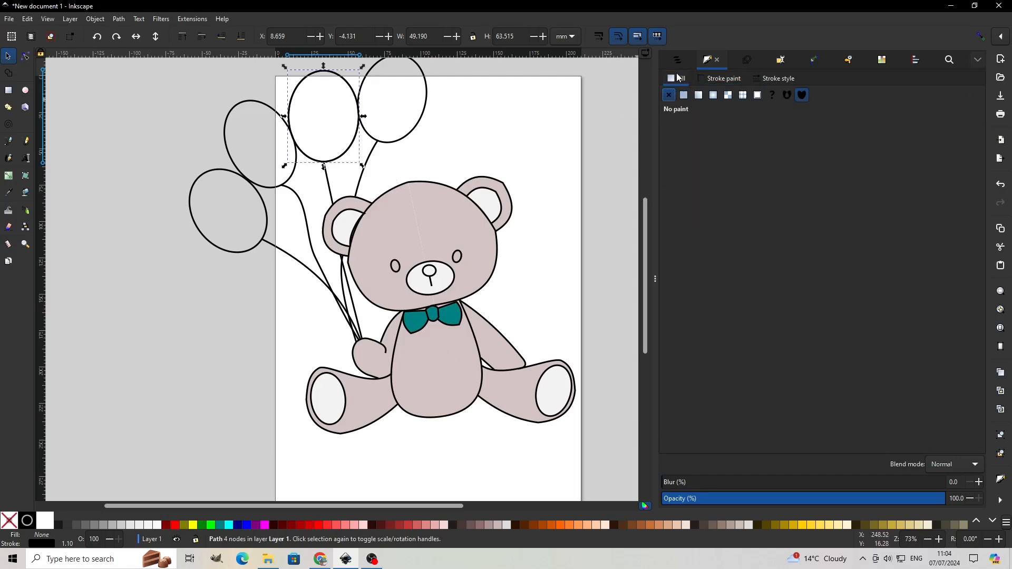
pyautogui.click(684, 95)
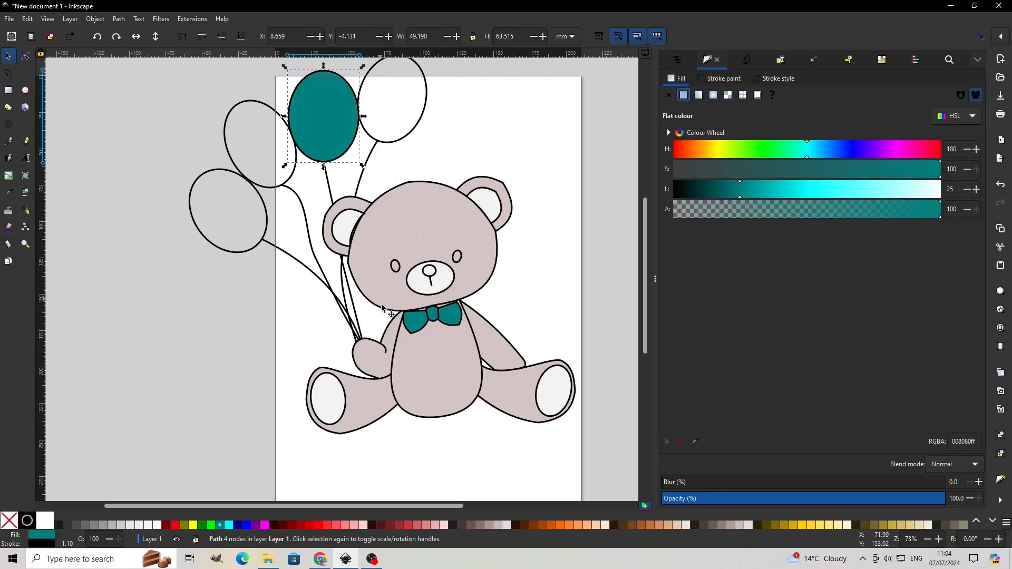
pyautogui.click(716, 80)
pyautogui.click(668, 96)
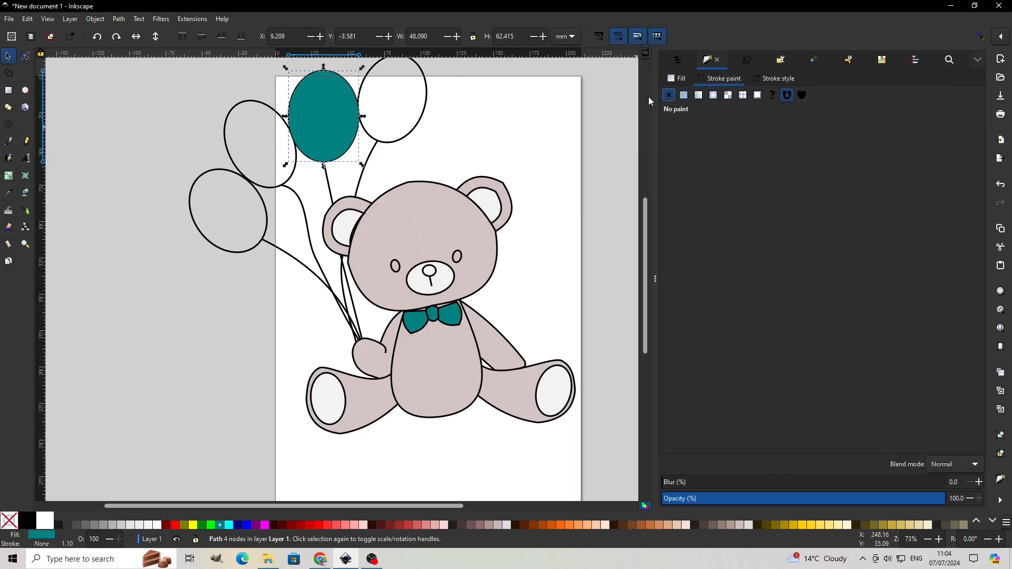
# Move the teal upright balloon shape to Layer 4 so it lies behind the balloon's outline
pyautogui.rightClick(327, 112)
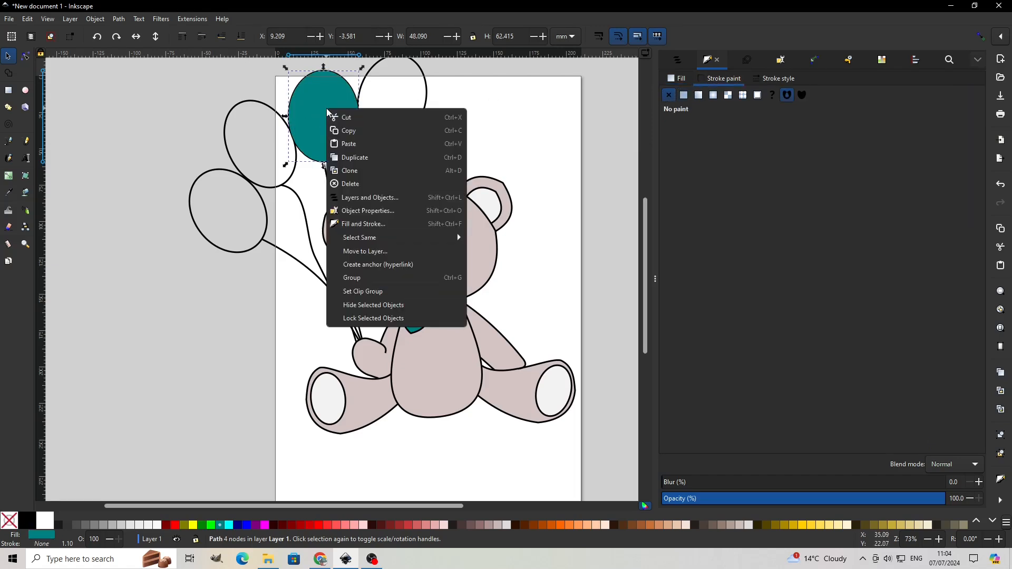
pyautogui.click(371, 251)
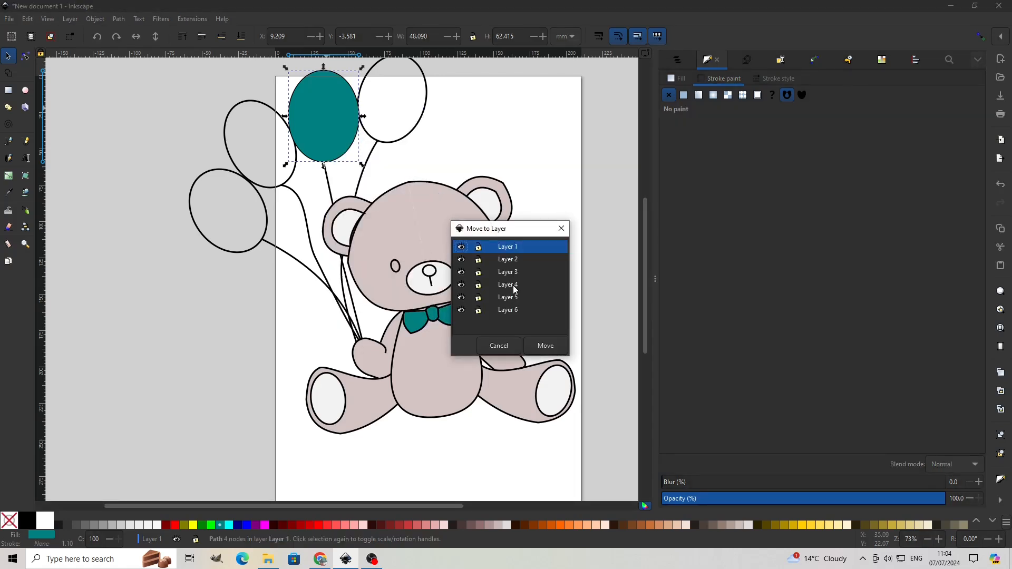
pyautogui.click(515, 287)
pyautogui.click(556, 348)
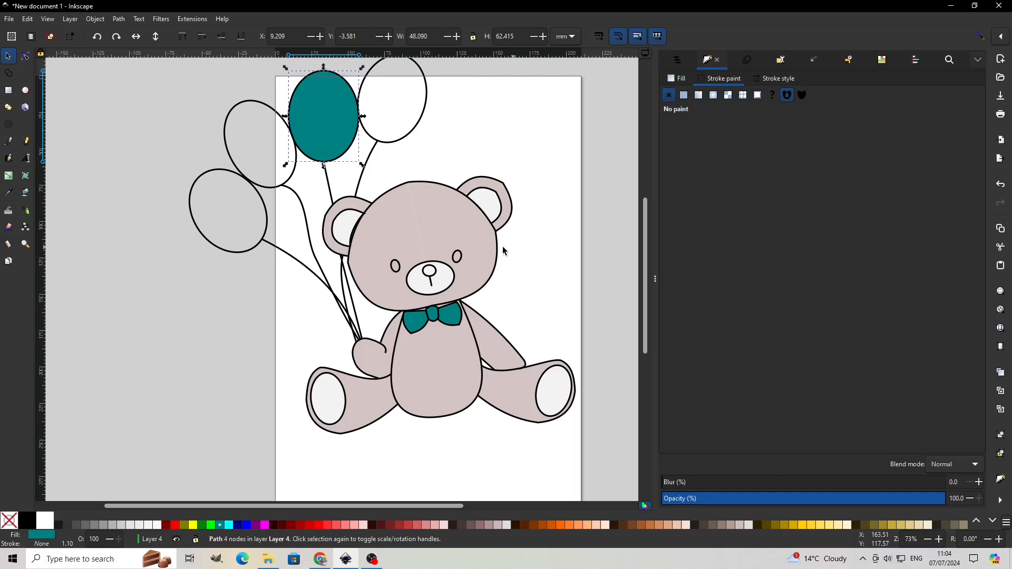
# Duplicate the lowest, leftmost balloon's outline and fill the duplicate with flat teal 008080
pyautogui.click(205, 176)
pyautogui.rightClick(205, 175)
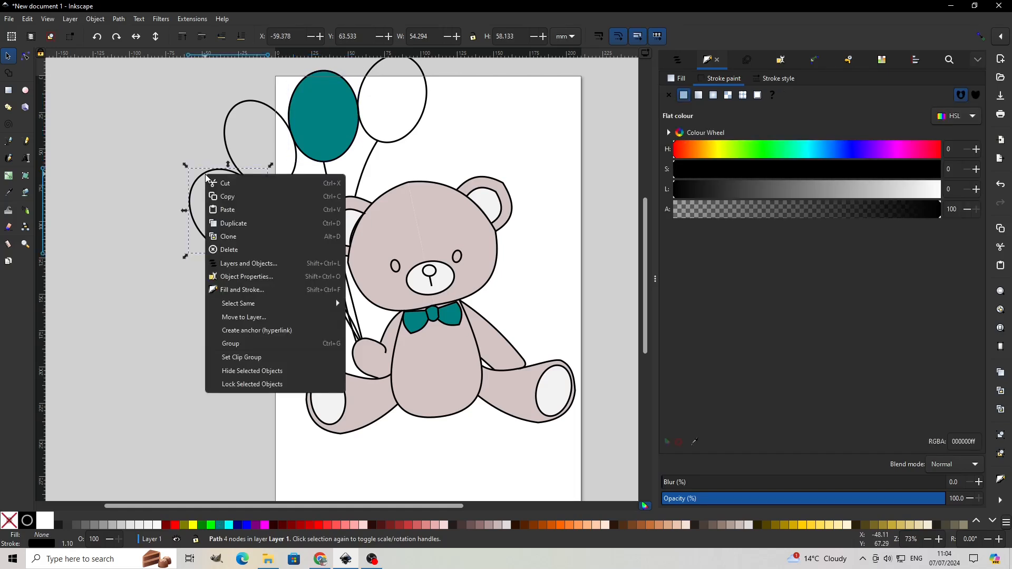
pyautogui.click(228, 223)
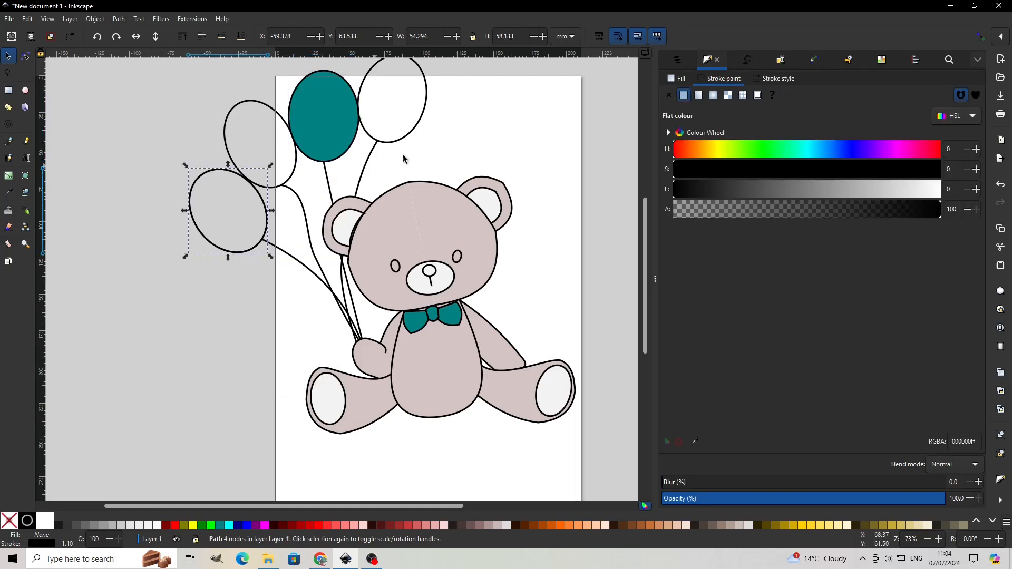
pyautogui.click(676, 78)
pyautogui.click(684, 96)
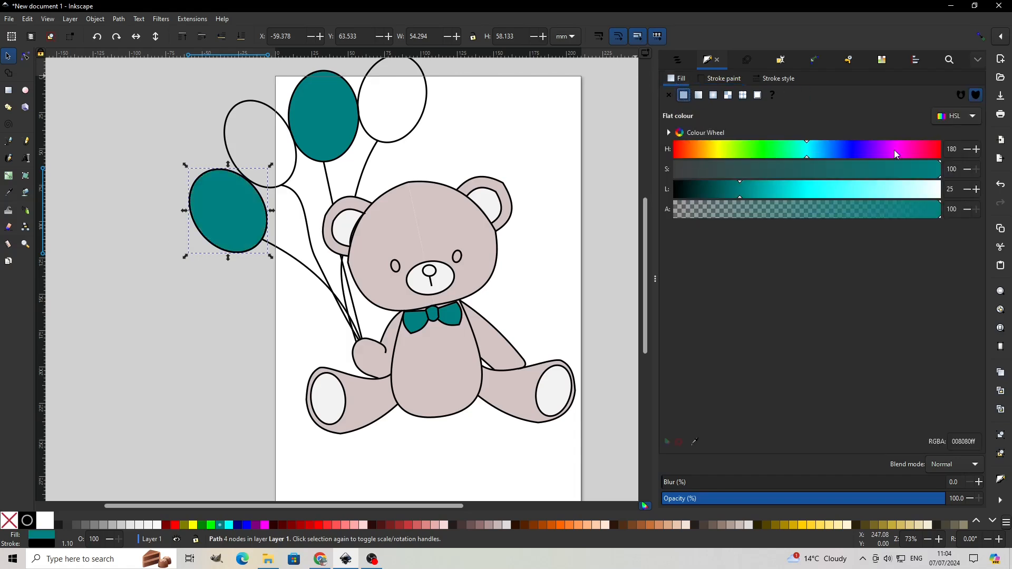
# Fill the lowest balloon with red and remove its stroke
pyautogui.click(920, 153)
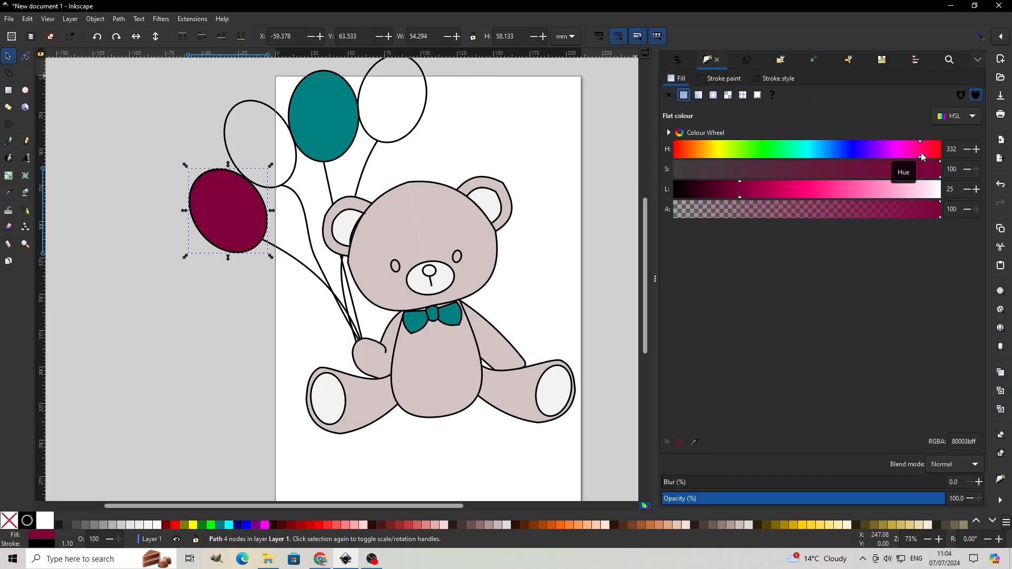
pyautogui.click(791, 192)
pyautogui.click(321, 526)
pyautogui.click(723, 78)
pyautogui.click(669, 95)
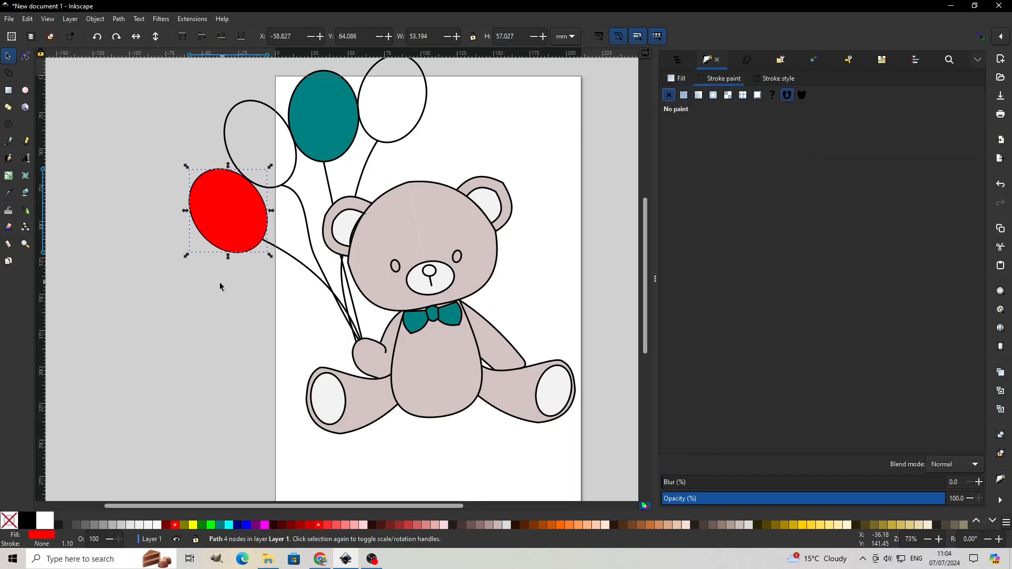
# Move the red balloon fill shape to Layer 3
pyautogui.rightClick(235, 213)
pyautogui.click(274, 356)
pyautogui.click(517, 275)
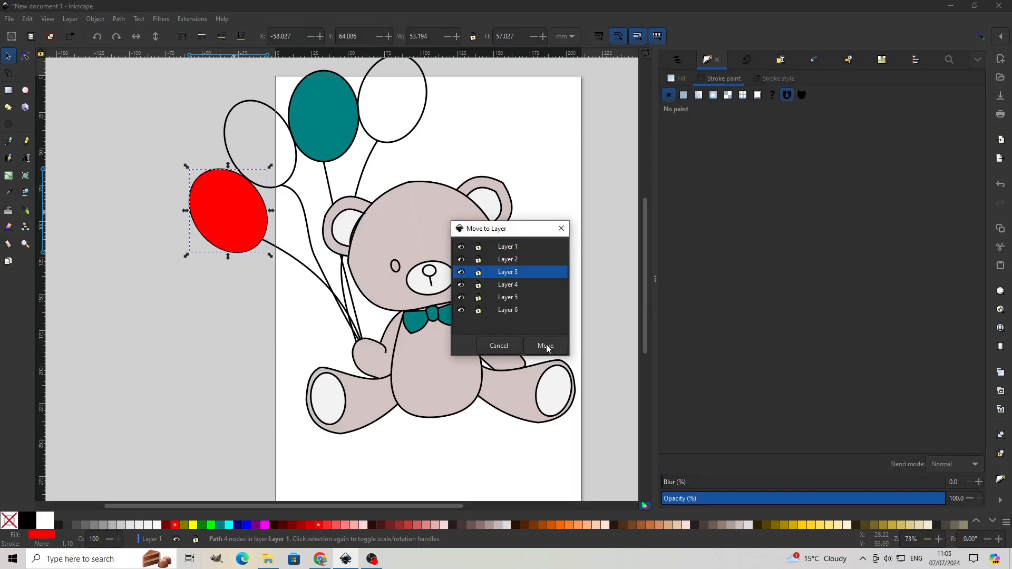
pyautogui.click(543, 343)
# Duplicate the unfilled balloon outline beside the red one, fill the copy with yellow and remove its stroke
pyautogui.click(293, 178)
pyautogui.rightClick(293, 181)
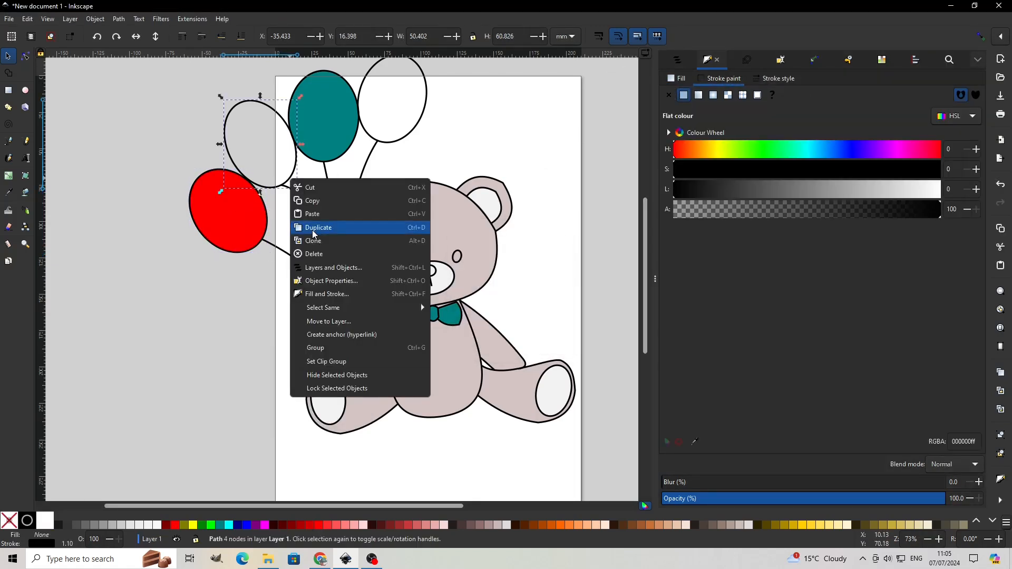
pyautogui.click(403, 406)
pyautogui.click(193, 525)
pyautogui.click(669, 96)
# Move the yellow balloon fill shape to Layer 2
pyautogui.rightClick(277, 166)
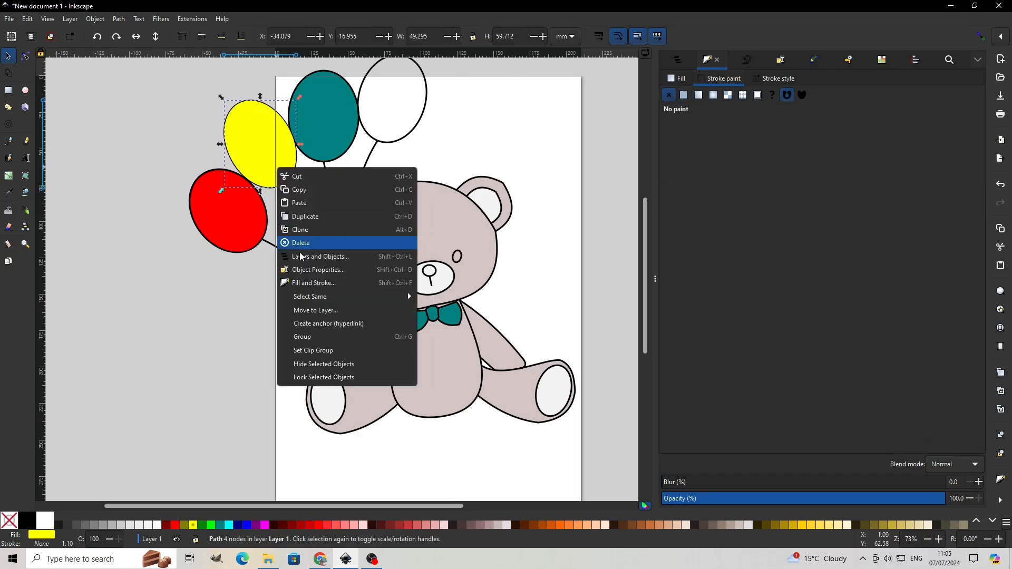
pyautogui.click(301, 310)
pyautogui.click(516, 262)
pyautogui.click(544, 343)
# Add two new layers above Layer 2, positioned above the current layer
pyautogui.click(678, 60)
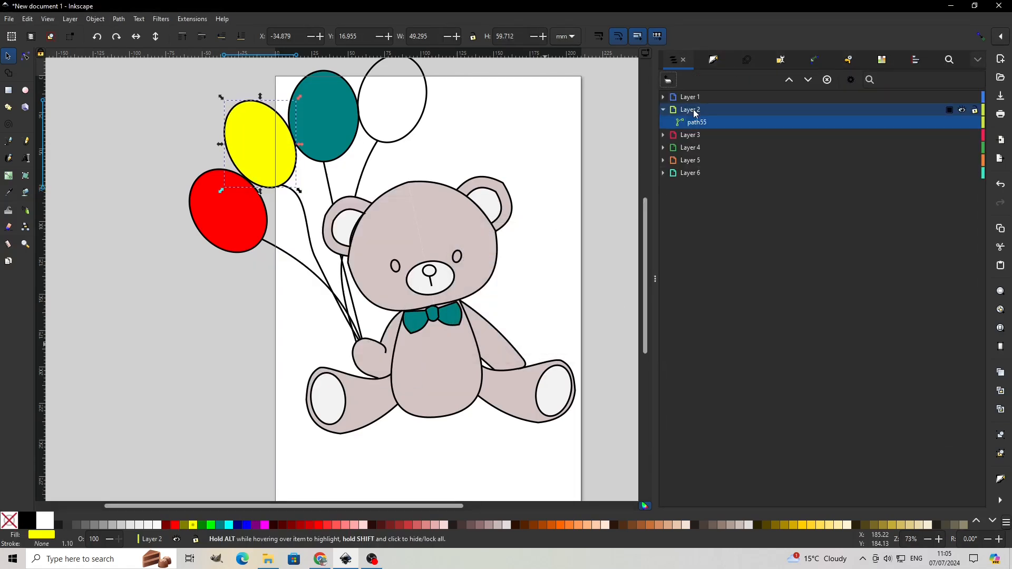
pyautogui.click(73, 22)
pyautogui.click(98, 44)
pyautogui.click(560, 299)
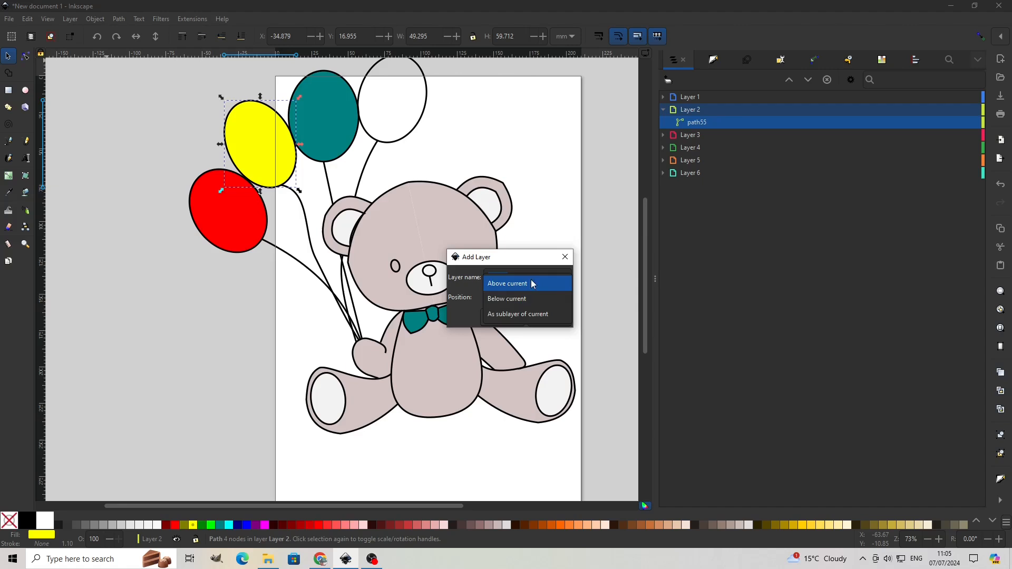
pyautogui.click(530, 281)
pyautogui.click(545, 320)
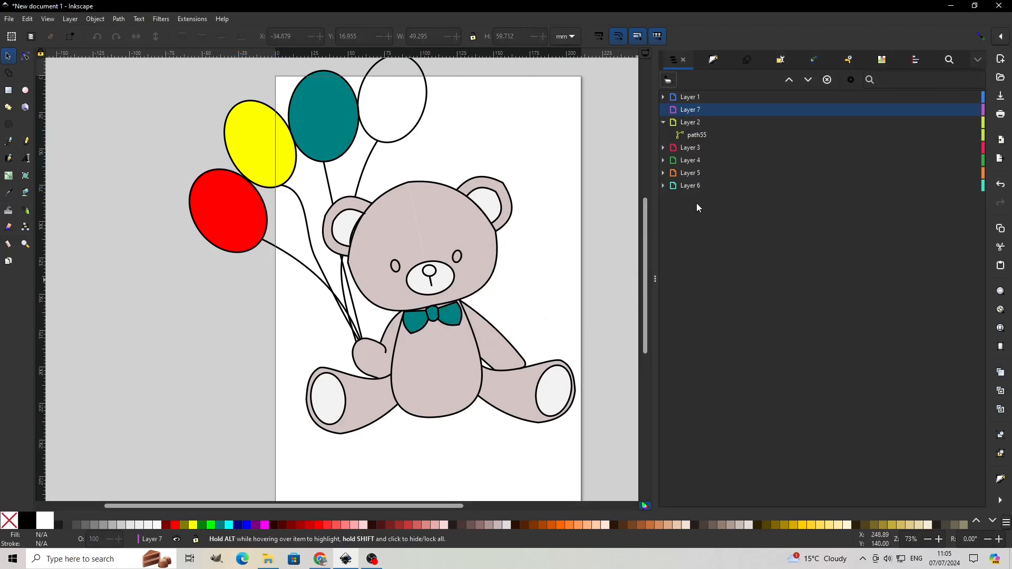
pyautogui.click(70, 19)
pyautogui.click(87, 44)
pyautogui.click(543, 319)
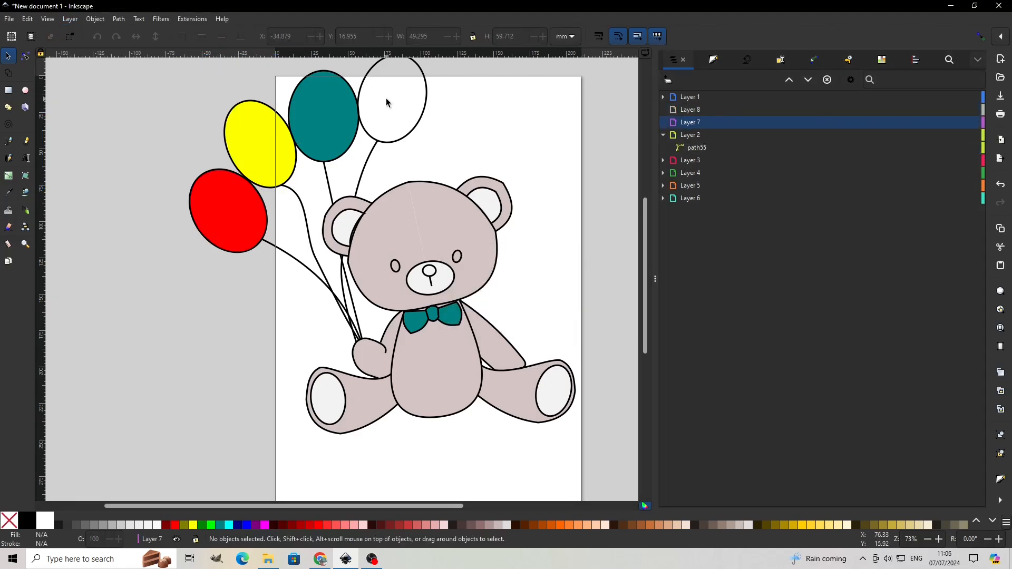
# Duplicate the remaining unfilled balloon outline, fill the copy with Aqua and remove its stroke
pyautogui.rightClick(423, 118)
pyautogui.click(445, 164)
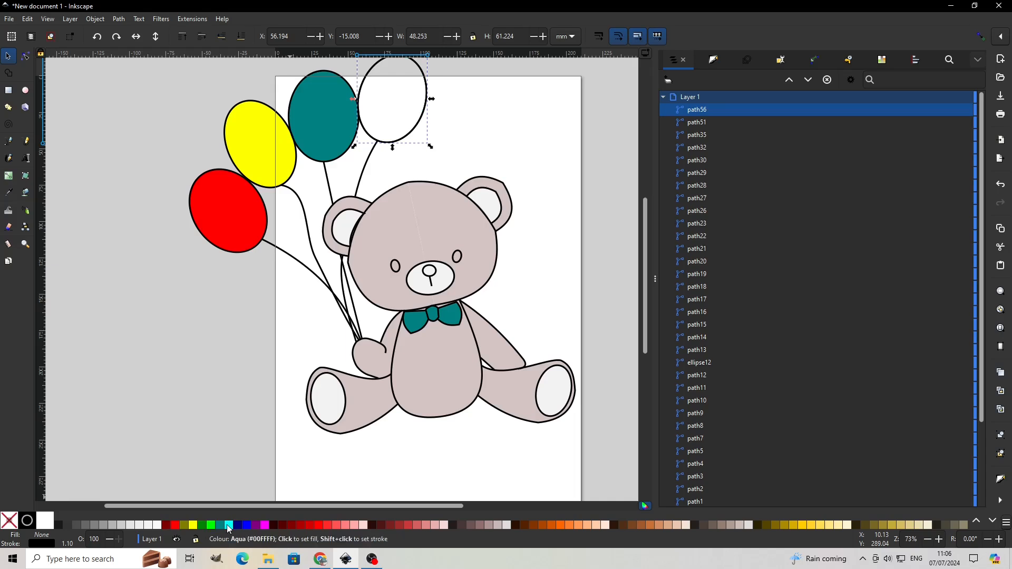
pyautogui.click(229, 525)
pyautogui.click(713, 59)
pyautogui.click(668, 95)
# Move the aqua balloon fill shape to Layer 7
pyautogui.rightClick(389, 116)
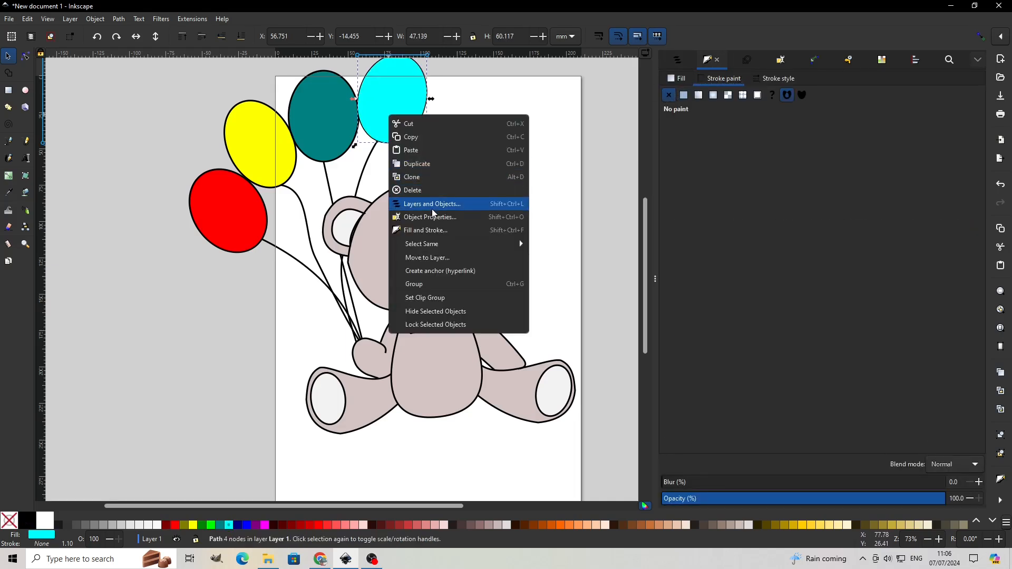
pyautogui.click(430, 207)
pyautogui.doubleClick(511, 275)
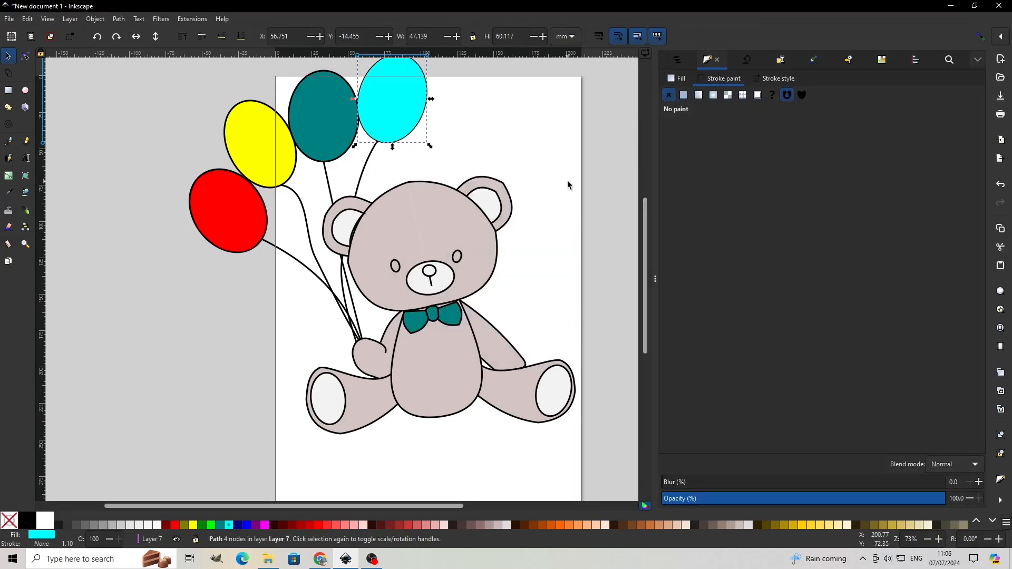
# Select both of the bear's eyes and its nose together and duplicate them
pyautogui.click(395, 266)
pyautogui.keyDown('shift'); pyautogui.click(459, 257); pyautogui.keyUp('shift')
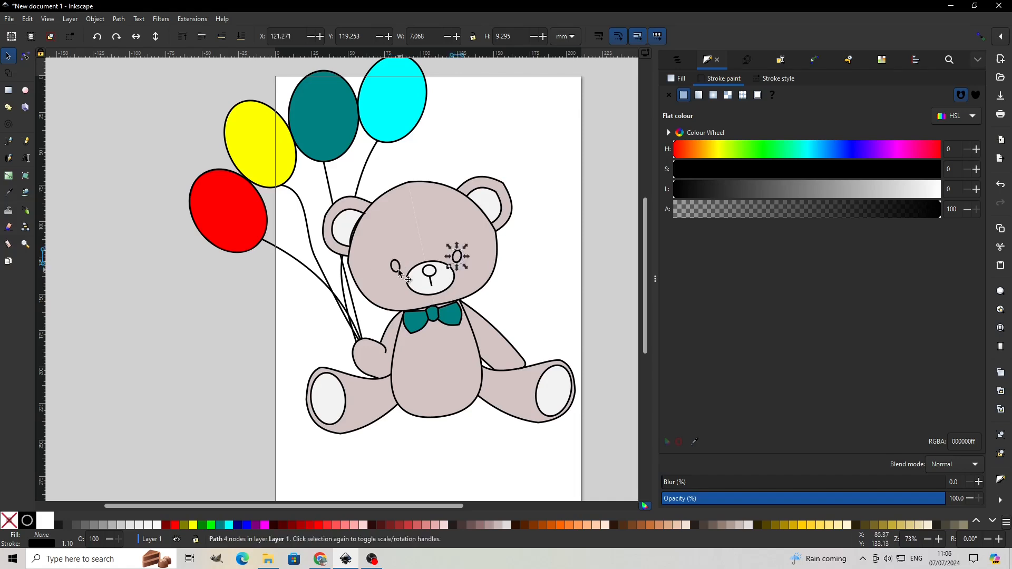
pyautogui.keyDown('shift'); pyautogui.click(430, 271); pyautogui.keyUp('shift')
pyautogui.rightClick(430, 274)
# Fill the duplicated eyes and nose with black and remove their stroke
pyautogui.click(678, 78)
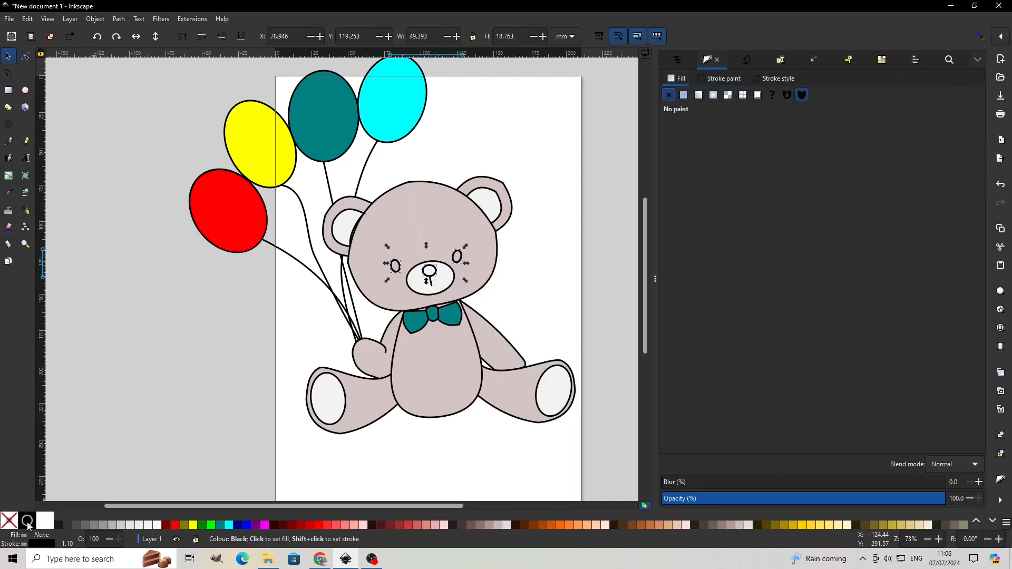
pyautogui.click(59, 525)
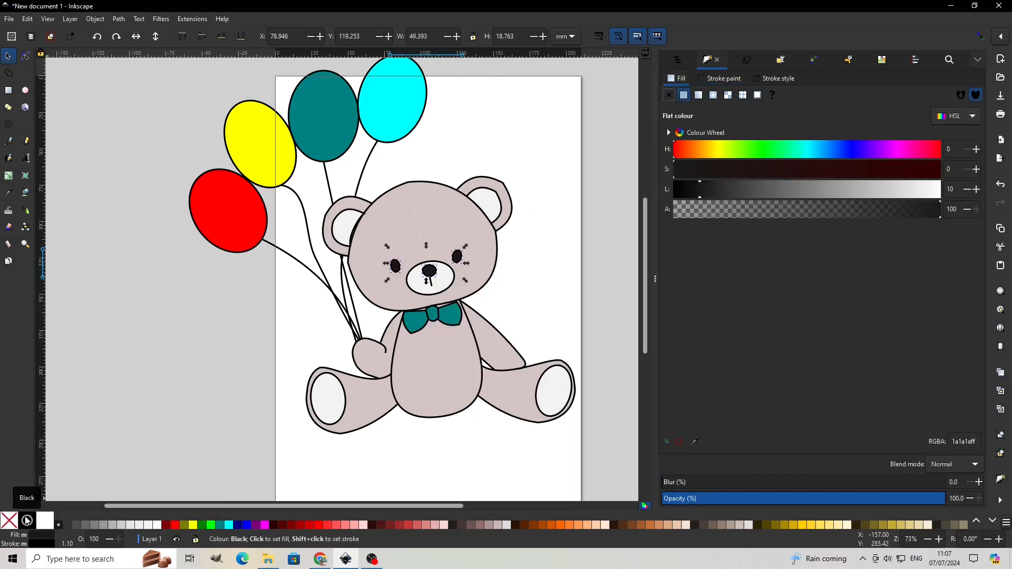
pyautogui.click(42, 546)
pyautogui.rightClick(42, 536)
pyautogui.click(66, 444)
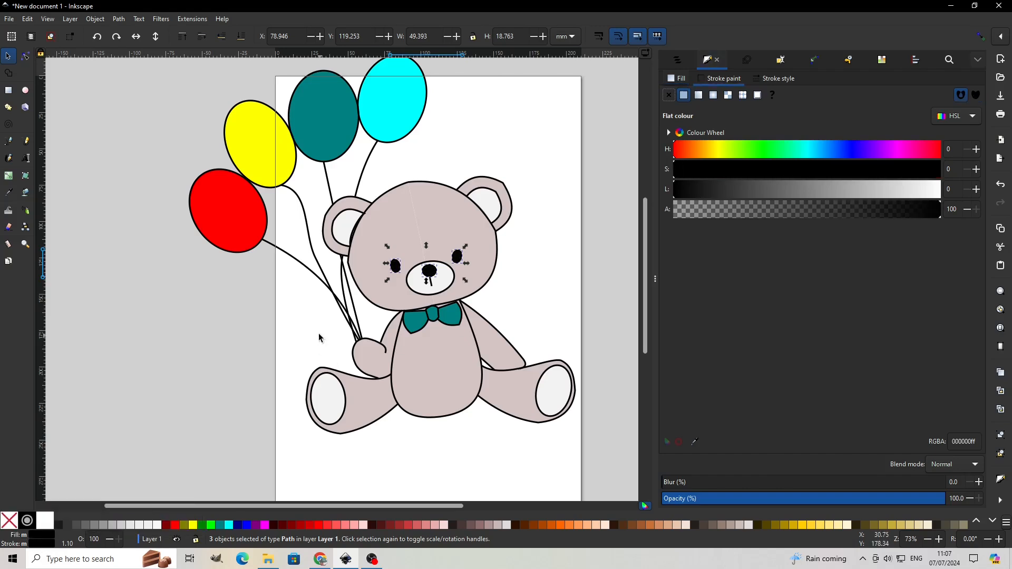
pyautogui.click(668, 95)
# Move the black eye and nose shapes to Layer 8 and clear the selection
pyautogui.rightClick(429, 268)
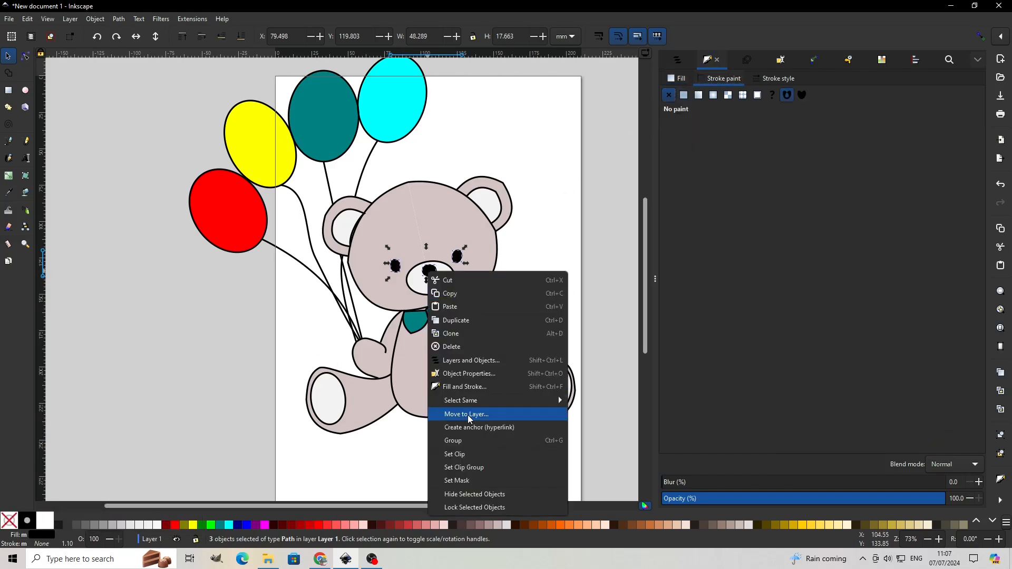
pyautogui.click(464, 415)
pyautogui.click(511, 260)
pyautogui.click(546, 345)
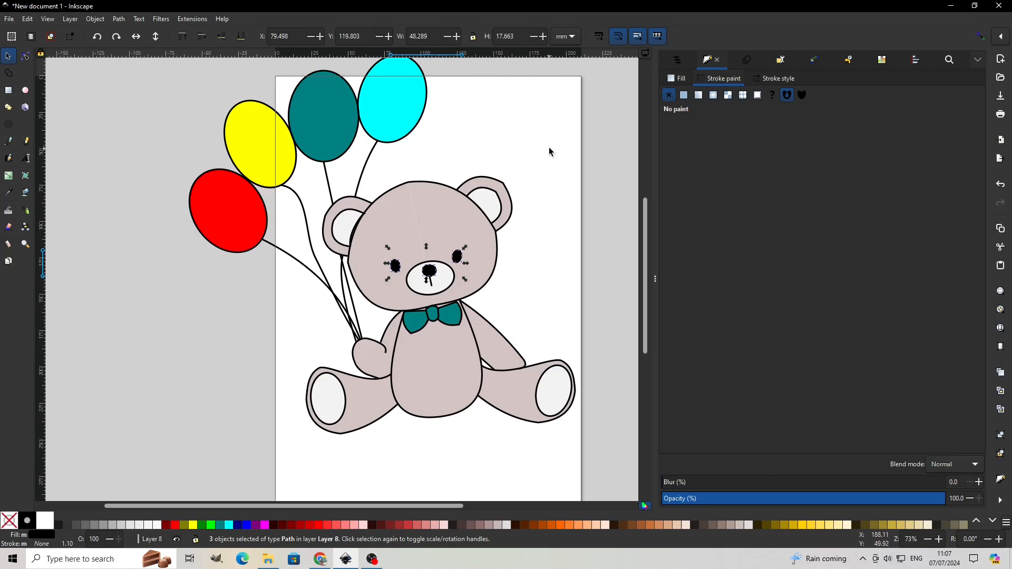
pyautogui.click(555, 146)
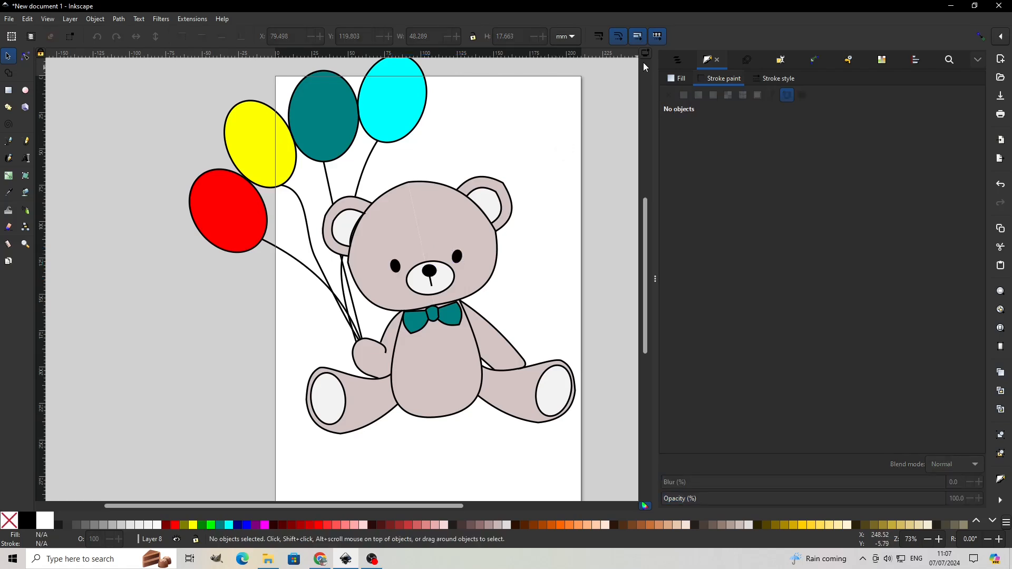
# Hide Layer 1 to examine the colour shapes without the outlines, and show it again
pyautogui.click(680, 61)
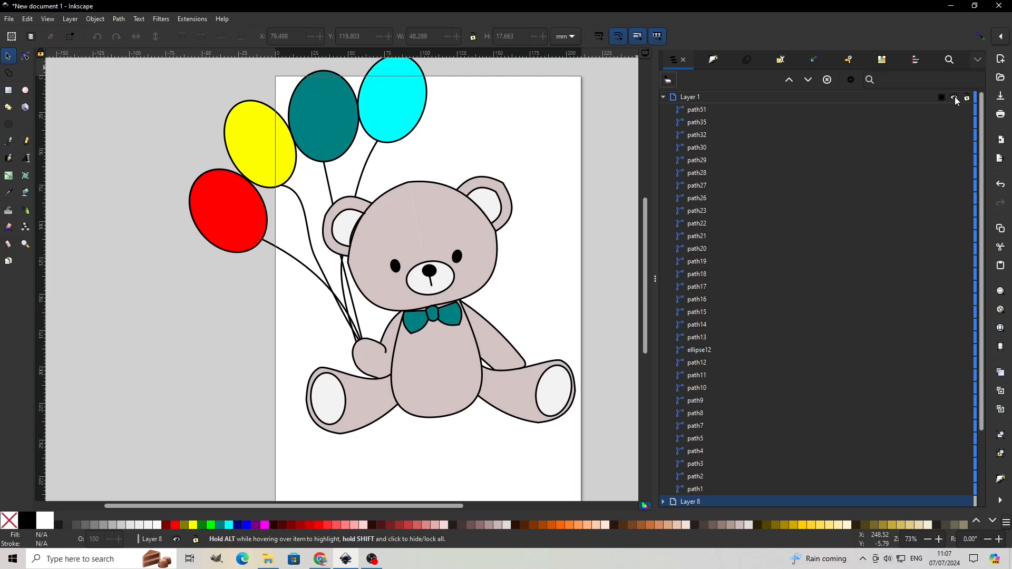
pyautogui.click(954, 97)
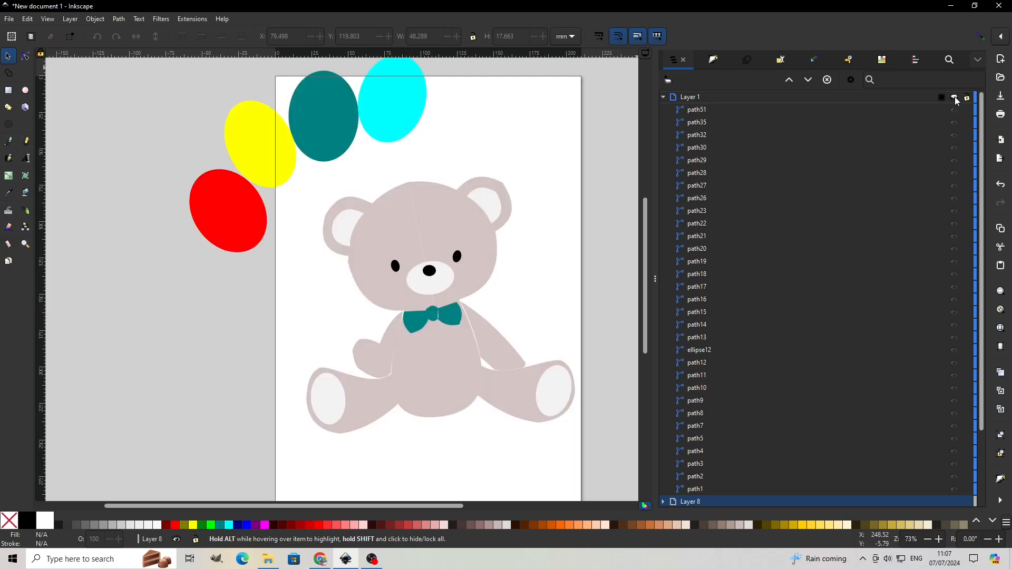
pyautogui.click(954, 98)
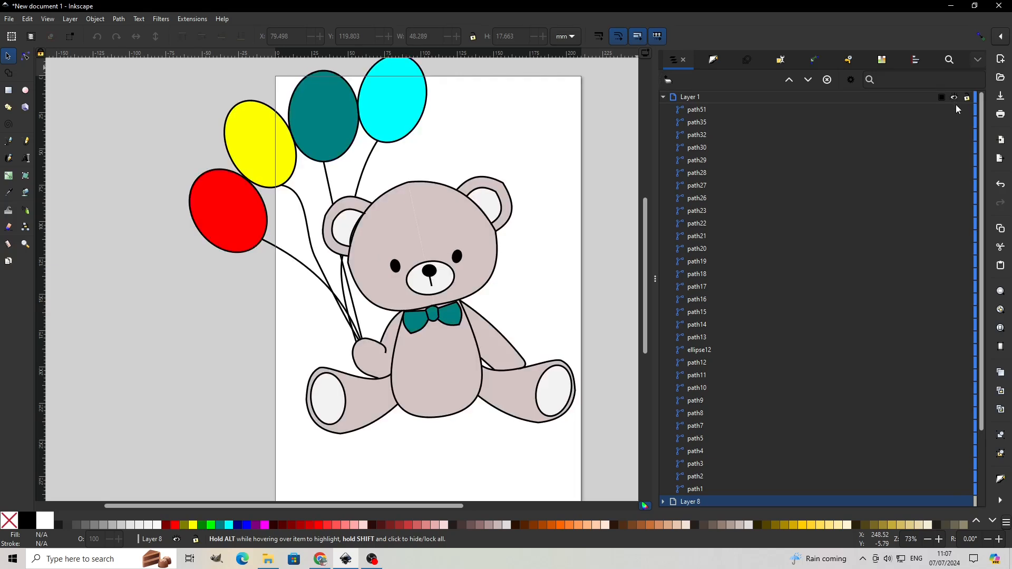
# Toggle the visibility of Layers 8, 7, 2, 3, 4, 5 and 6 one by one to check which colour shapes each contains
pyautogui.scroll(-3, 983, 454)
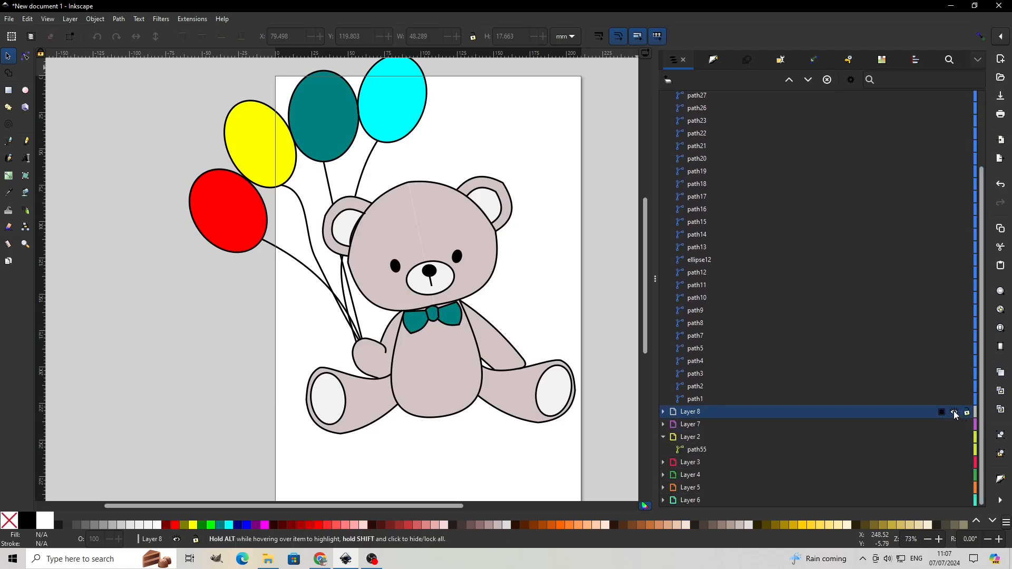
pyautogui.click(954, 413)
pyautogui.click(954, 412)
pyautogui.click(954, 425)
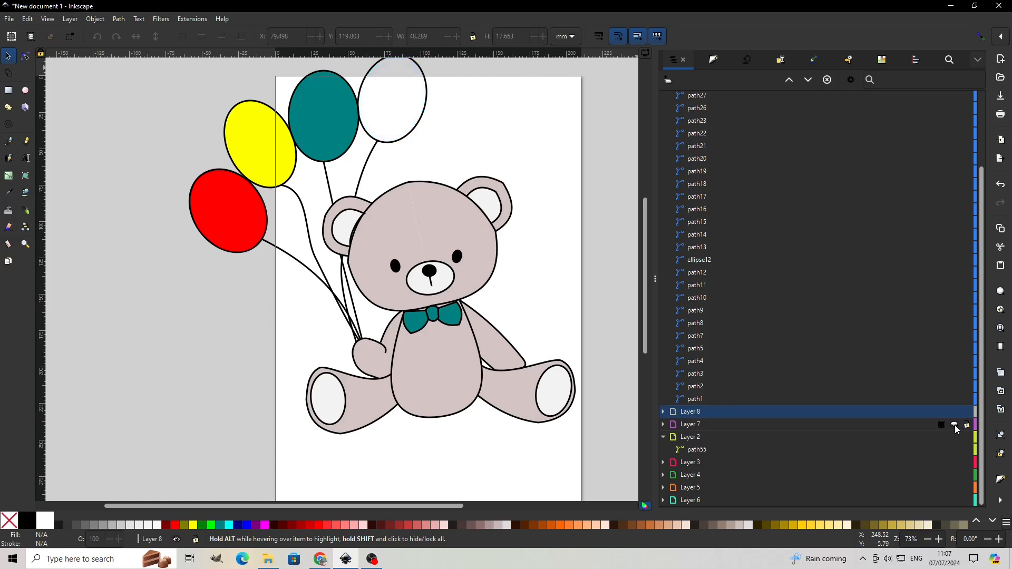
pyautogui.click(954, 425)
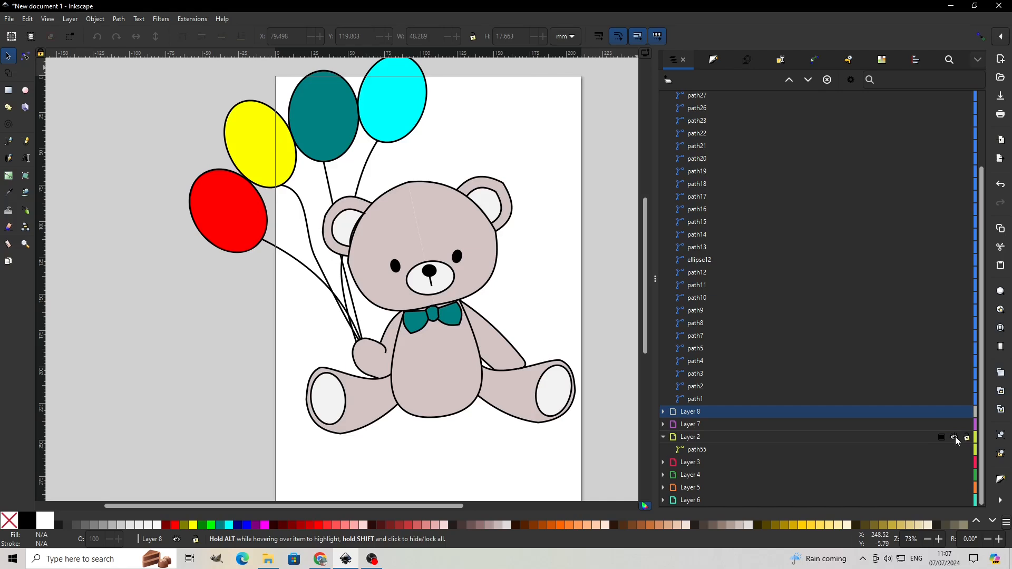
pyautogui.click(954, 438)
pyautogui.click(954, 438)
pyautogui.click(955, 463)
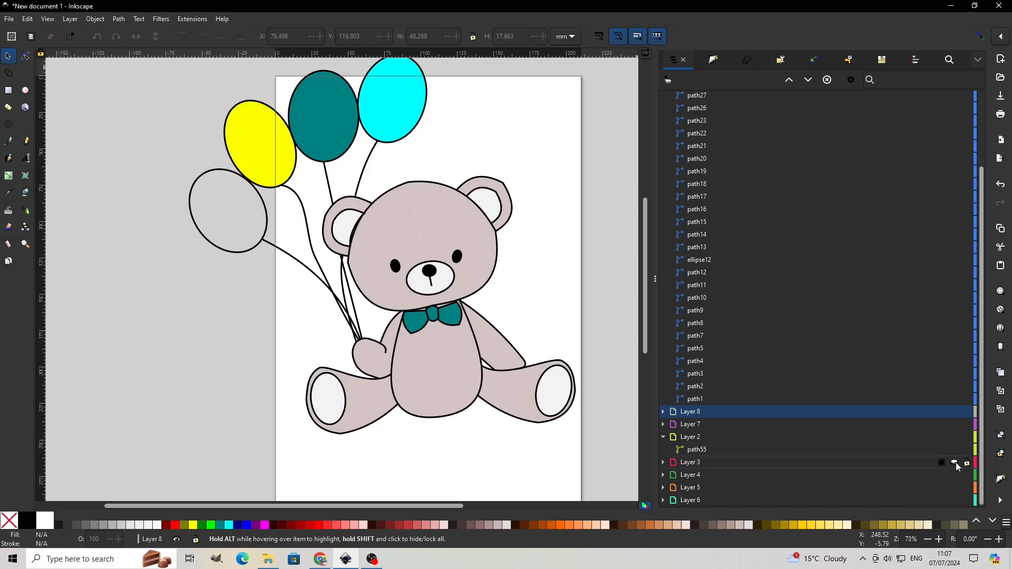
pyautogui.click(955, 463)
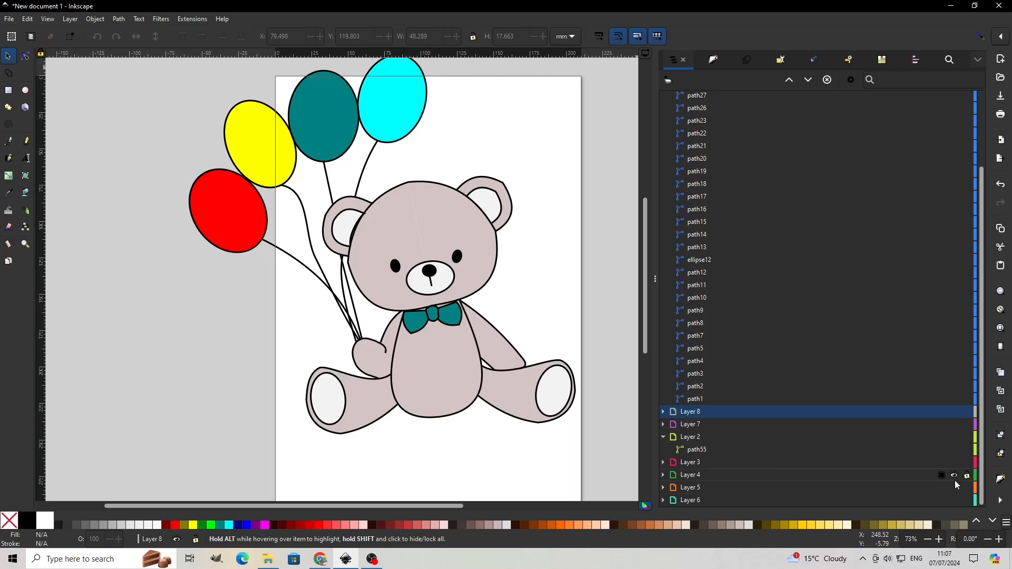
pyautogui.click(955, 476)
pyautogui.click(955, 476)
pyautogui.click(954, 488)
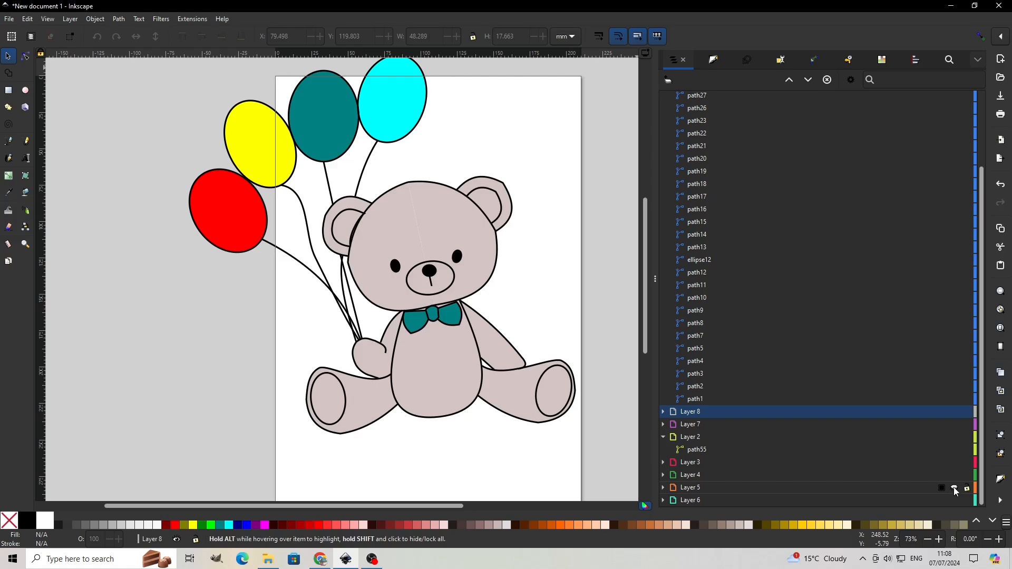
pyautogui.click(954, 488)
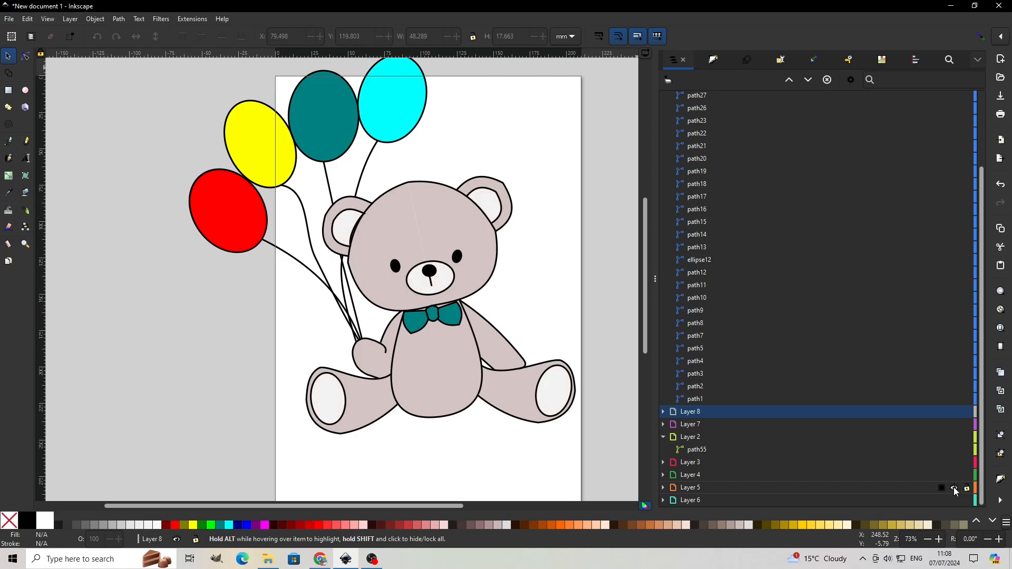
pyautogui.click(954, 501)
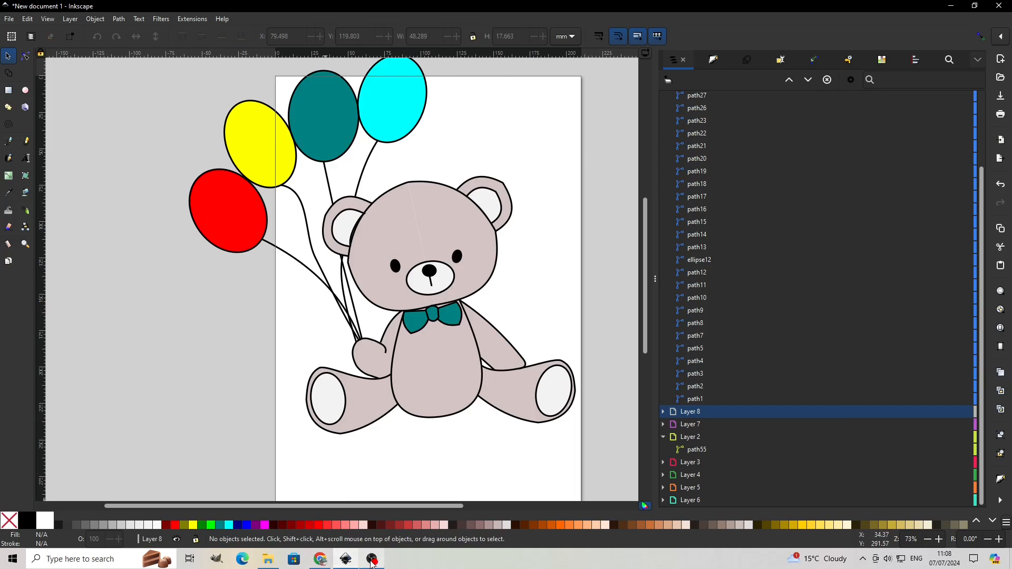
# Change the document's A4 page orientation to landscape in the document properties
pyautogui.moveTo(373, 563)
pyautogui.scroll(-1, 590, 217)
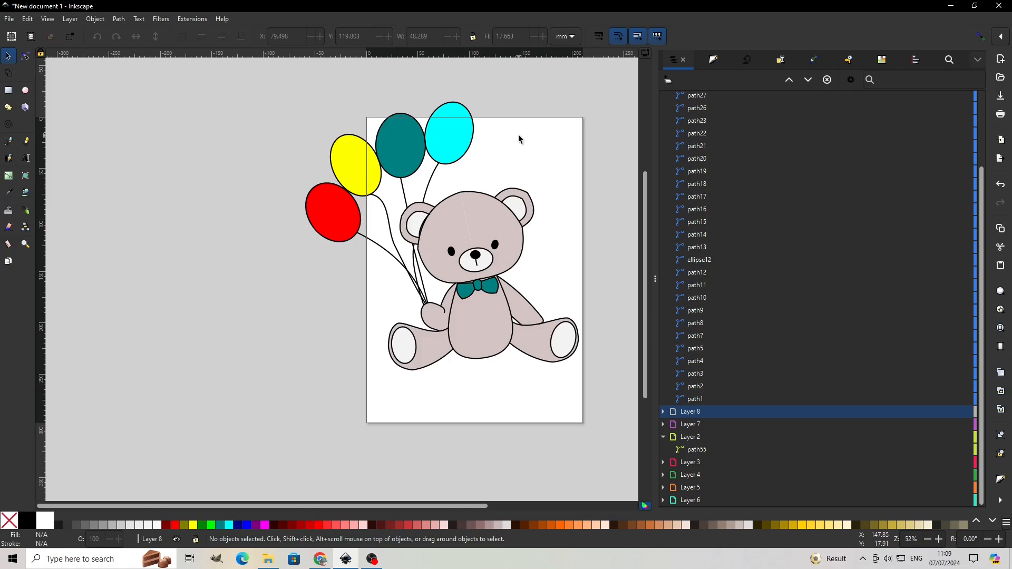
pyautogui.click(11, 19)
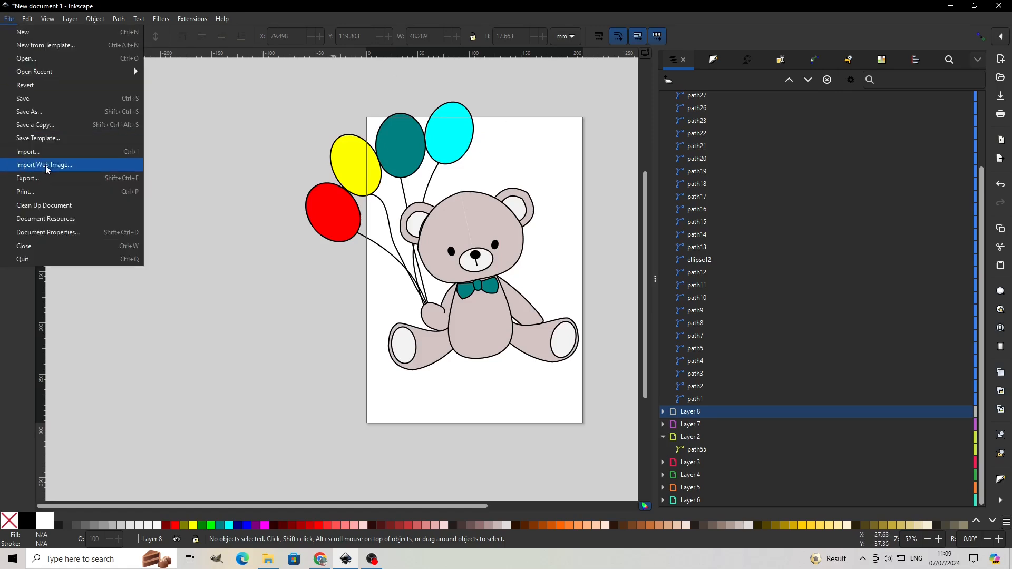
pyautogui.click(67, 232)
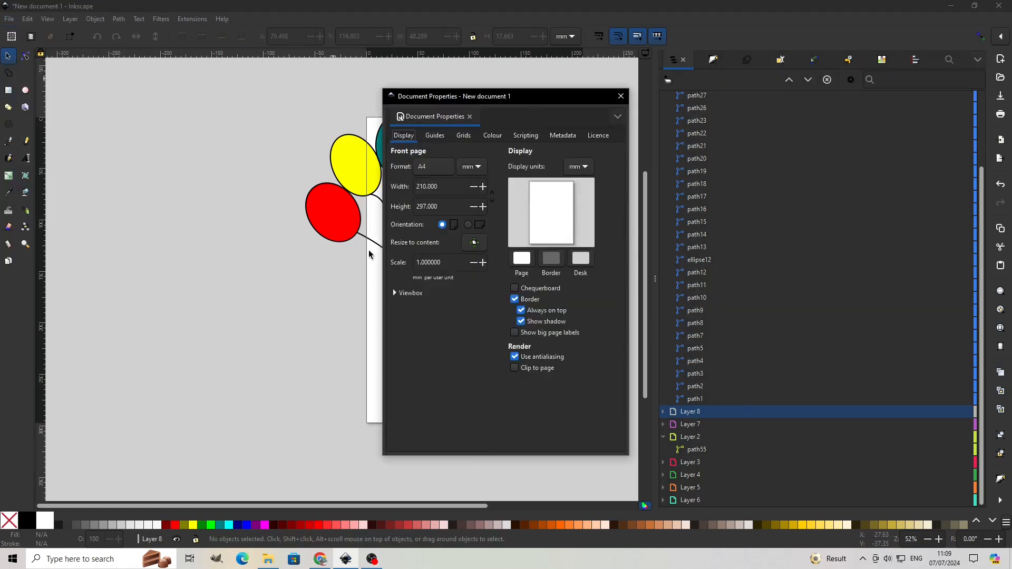
pyautogui.click(469, 225)
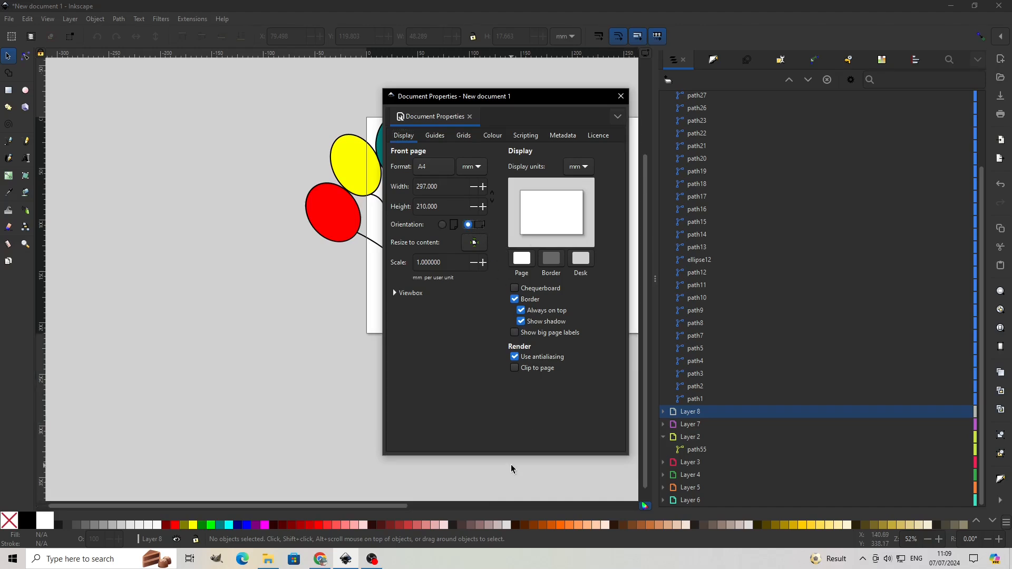
pyautogui.click(621, 96)
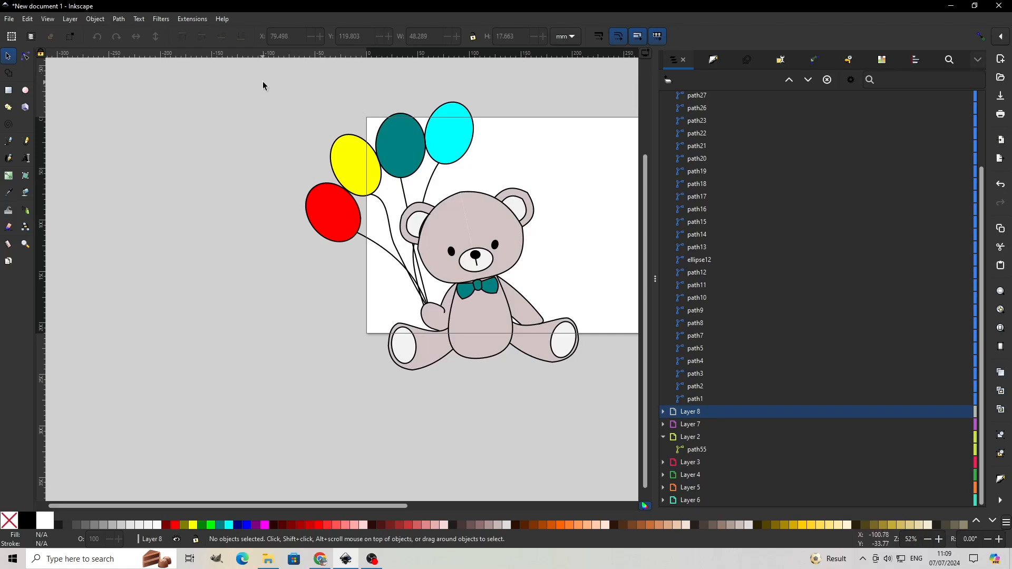
# Select the whole teddy bear and balloons drawing and switch the measurement units to inches
pyautogui.moveTo(263, 83); pyautogui.dragTo(599, 384)
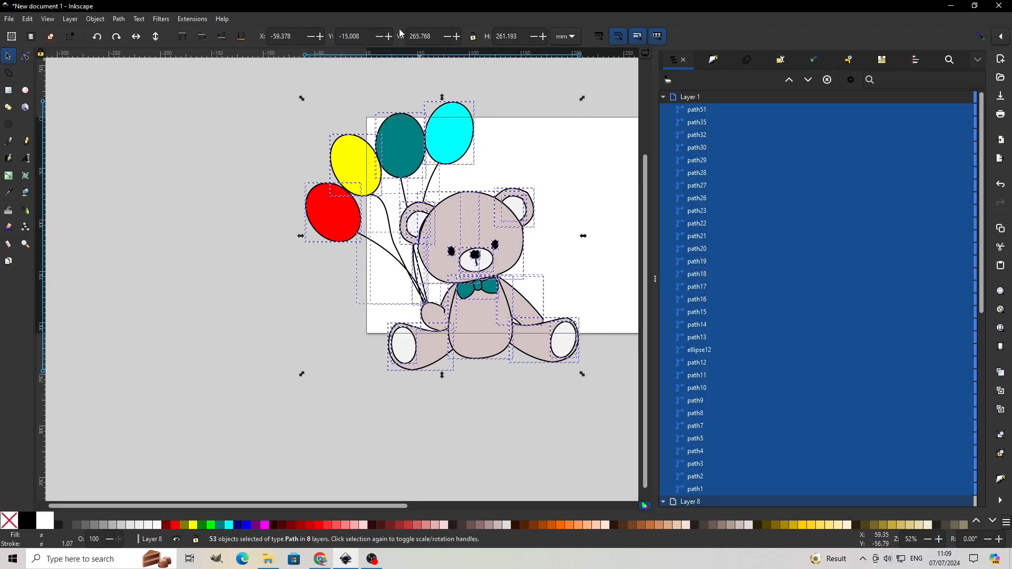
pyautogui.click(573, 38)
pyautogui.scroll(2, 567, 35)
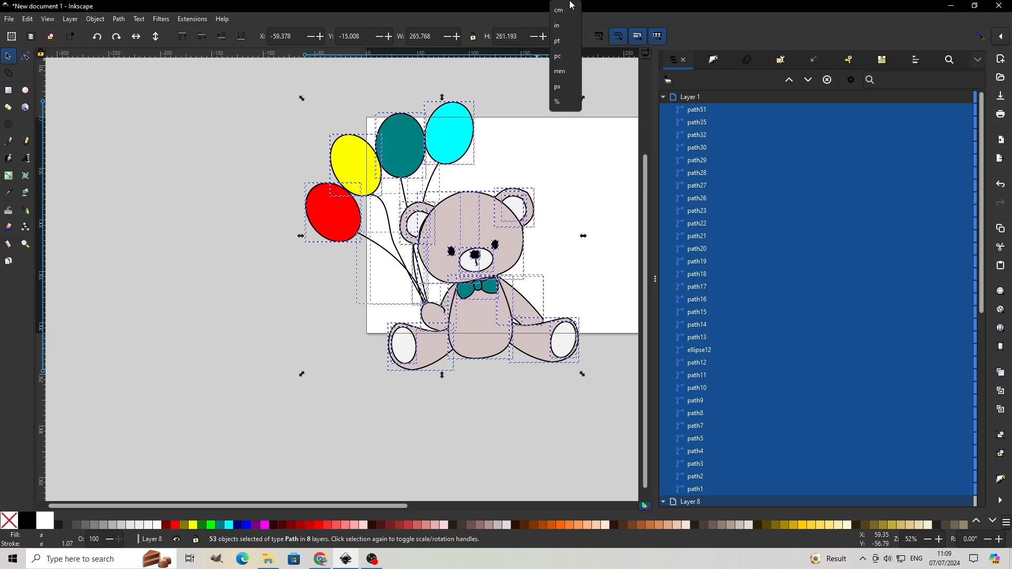
pyautogui.click(560, 27)
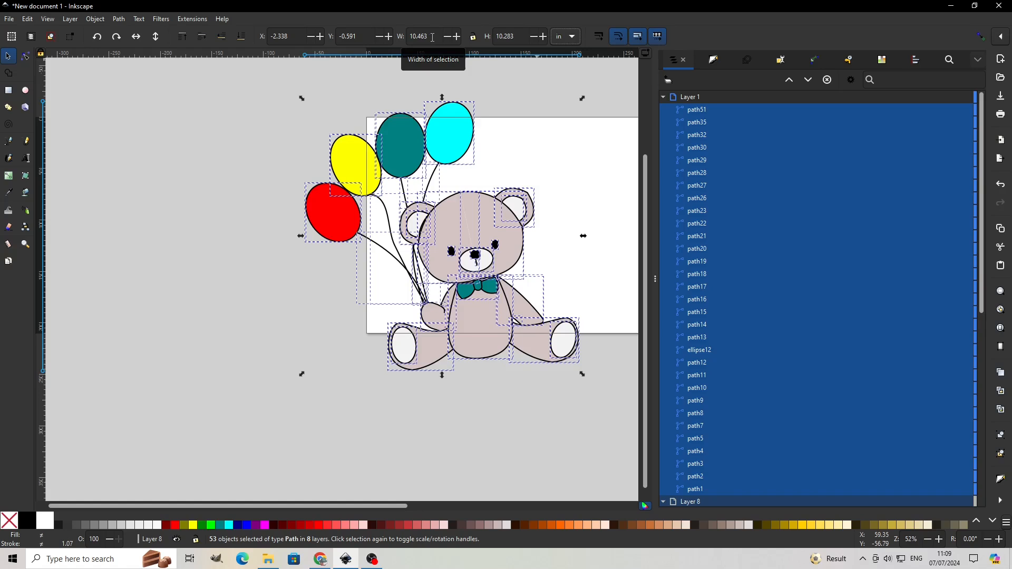
# Try to set the drawing's width to 6 in with the proportions unlocked, and undo the resize
pyautogui.moveTo(432, 37); pyautogui.dragTo(410, 36)
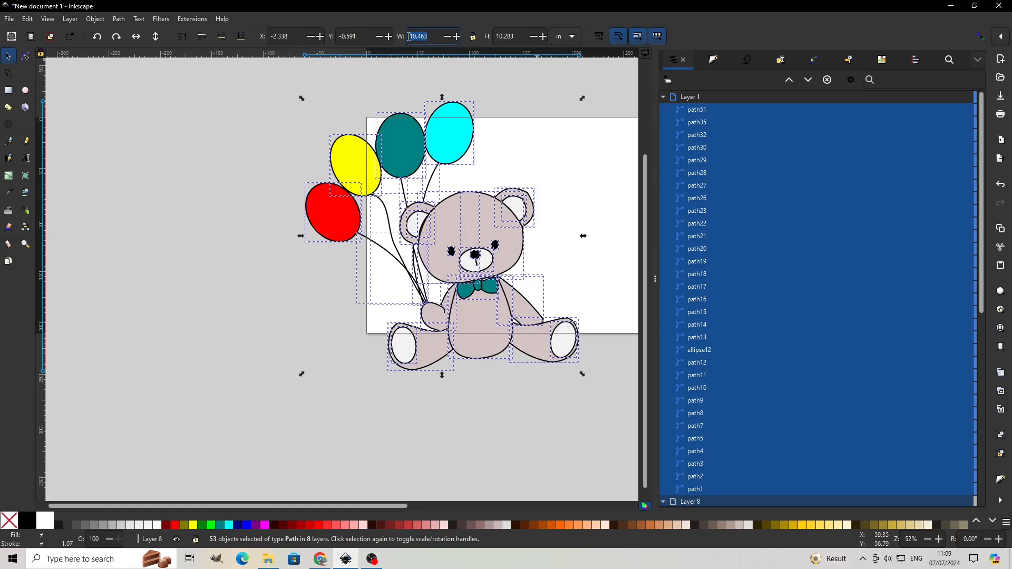
pyautogui.write('6')
pyautogui.press('Return')
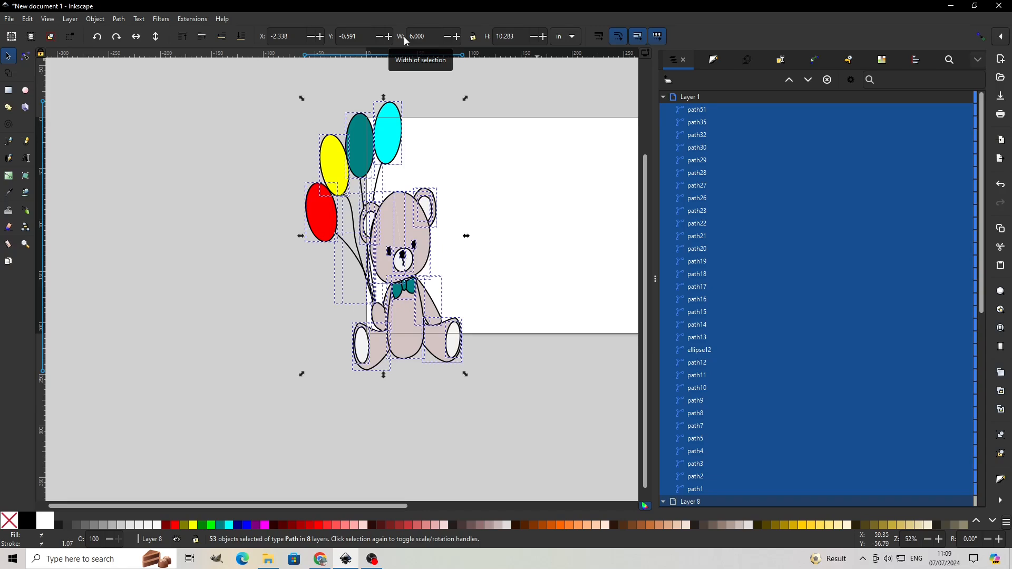
pyautogui.click(29, 20)
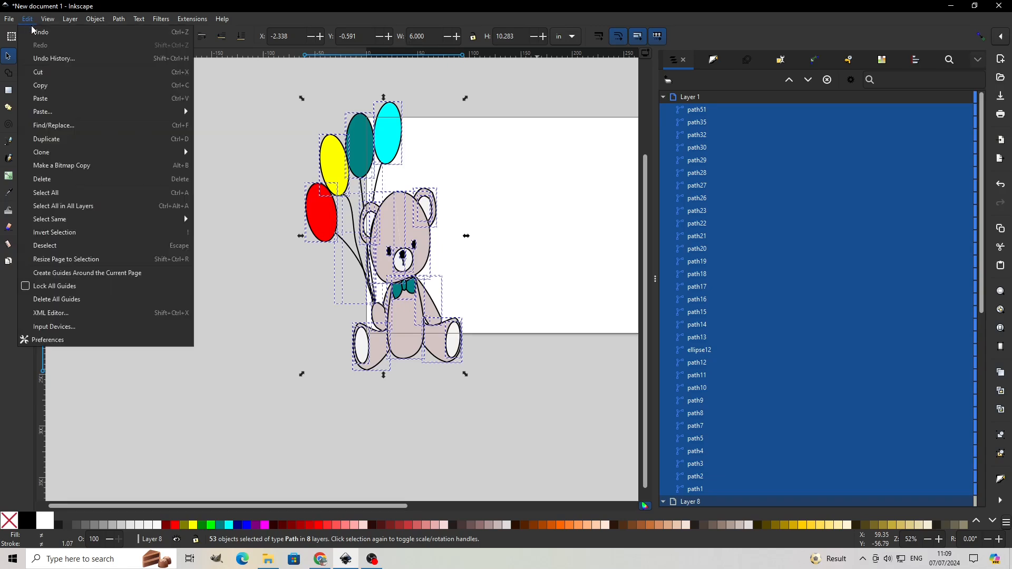
pyautogui.click(38, 33)
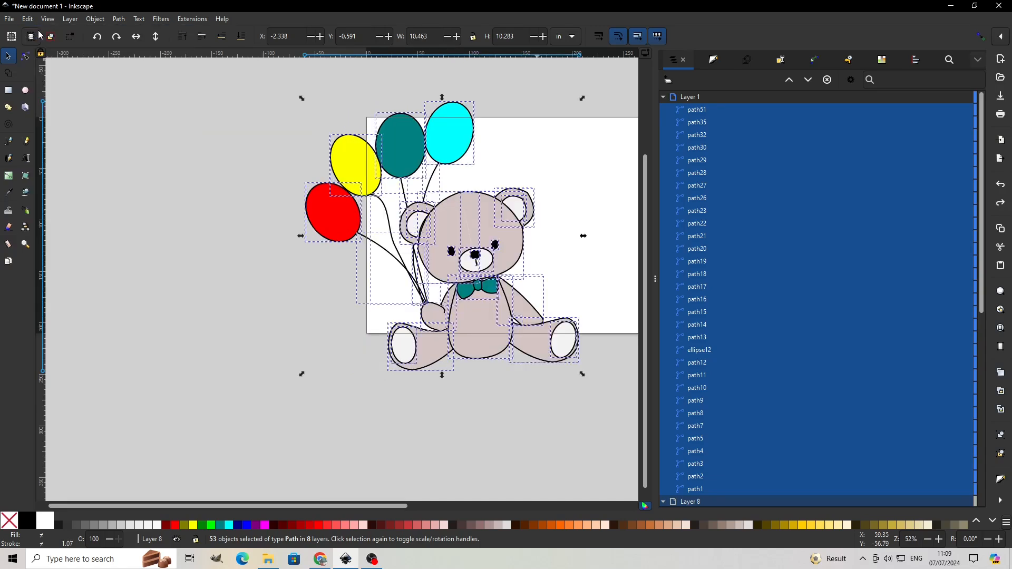
# Lock the drawing's width-to-height ratio and set its height to 6 in
pyautogui.click(474, 38)
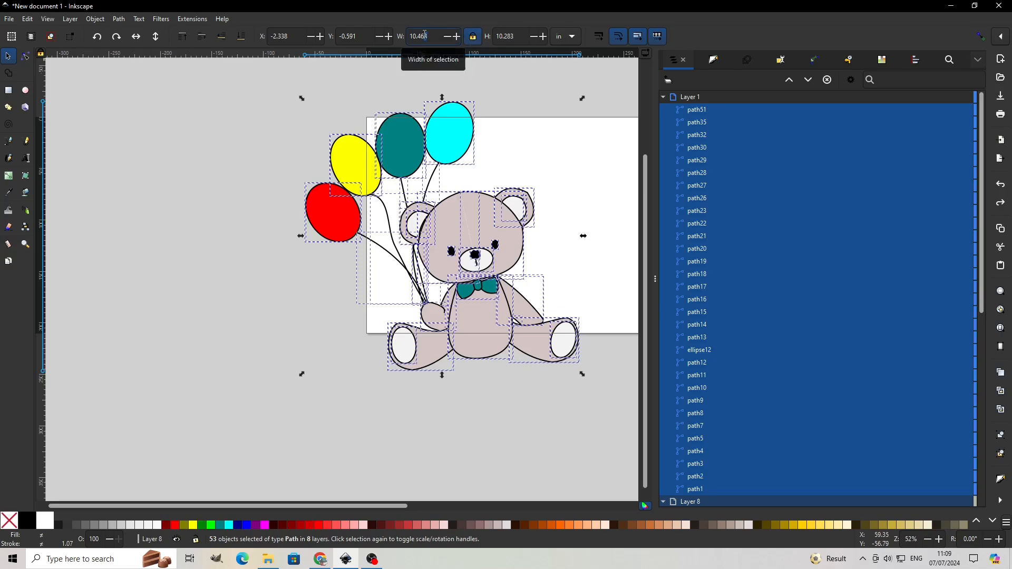
pyautogui.moveTo(515, 36); pyautogui.dragTo(493, 40)
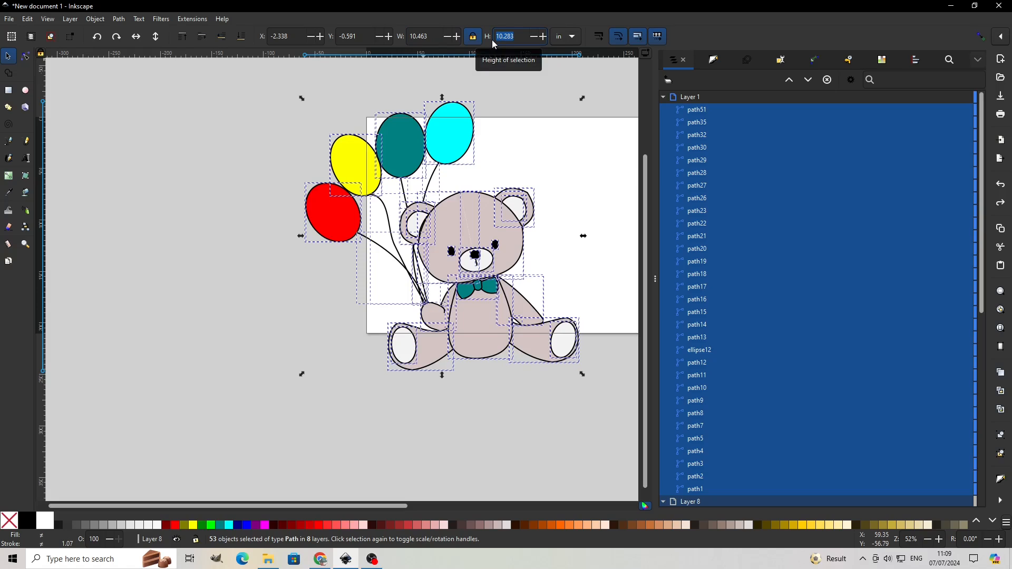
pyautogui.write('6')
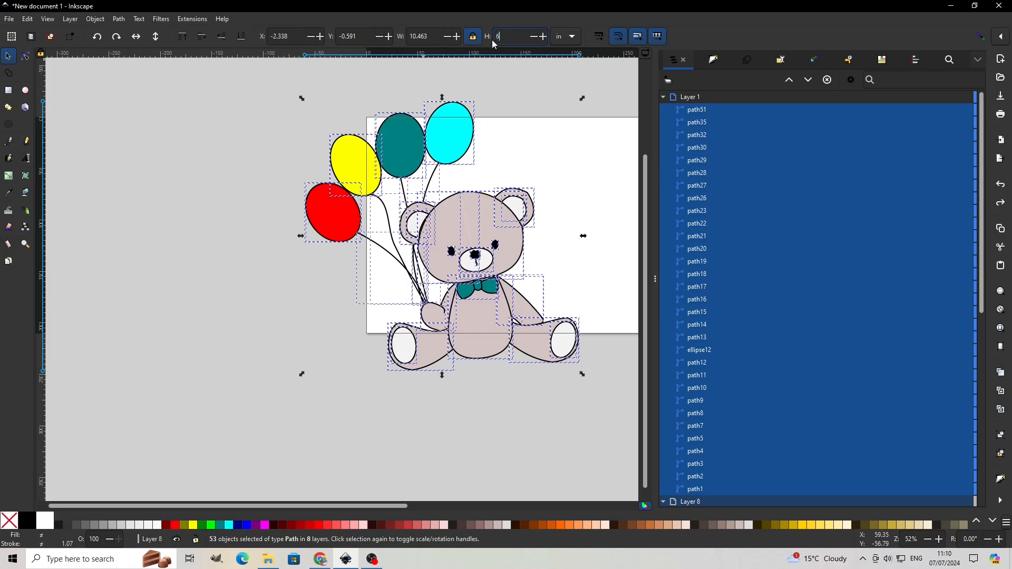
pyautogui.press('Return')
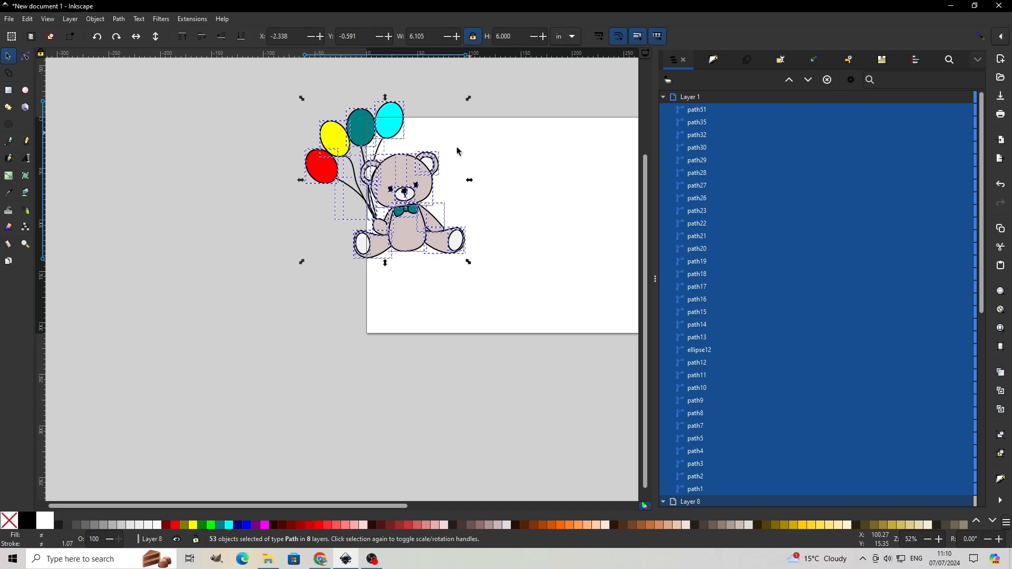
# Move the resized drawing to the middle of the landscape page and clear the selection
pyautogui.moveTo(402, 185); pyautogui.dragTo(534, 227)
pyautogui.moveTo(391, 506); pyautogui.dragTo(502, 486)
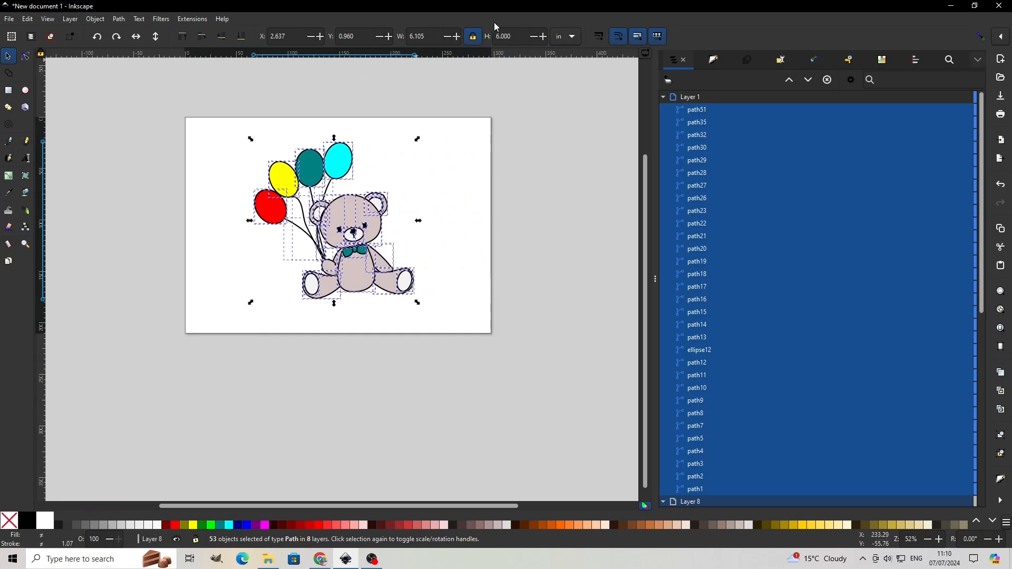
pyautogui.click(519, 120)
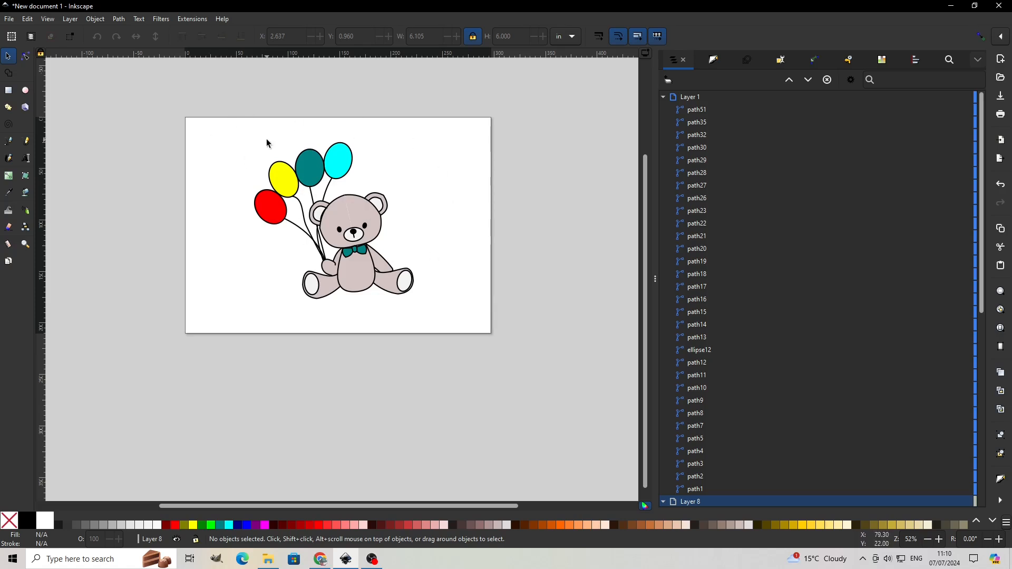
# Save the document as an Inkscape SVG named "bear balloons" in the patterns folder
pyautogui.click(11, 19)
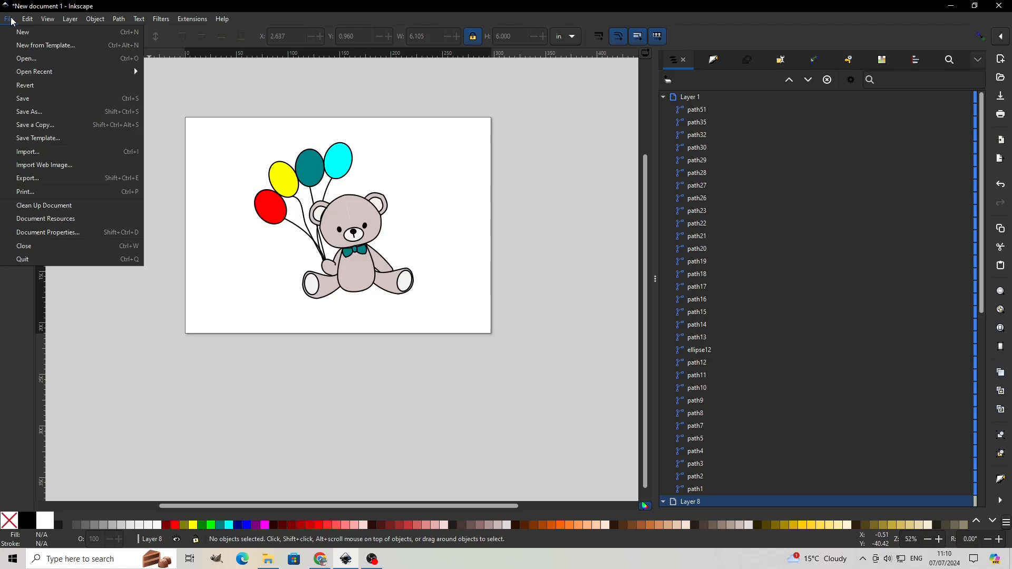
pyautogui.click(37, 112)
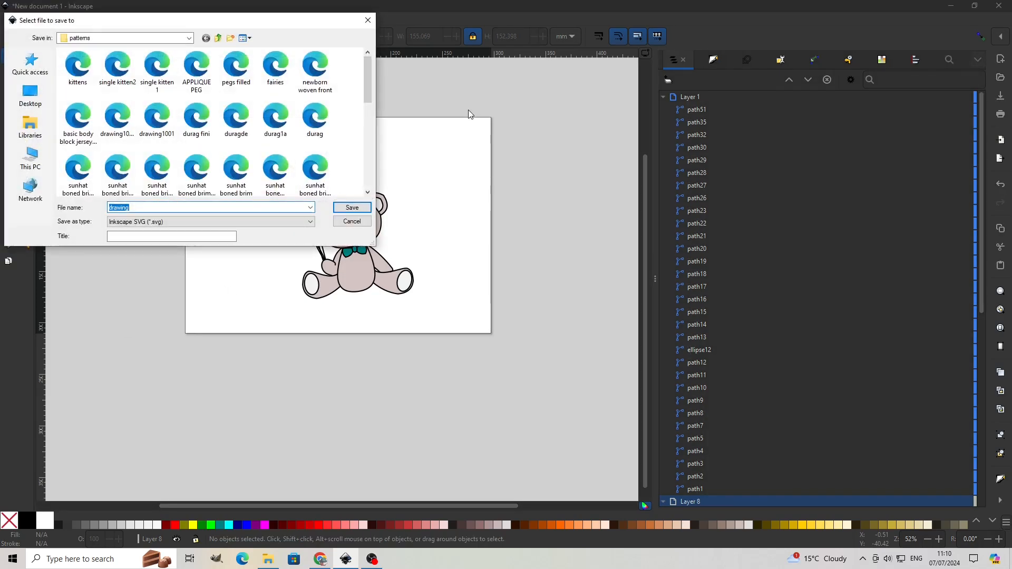
pyautogui.write('bear balloons')
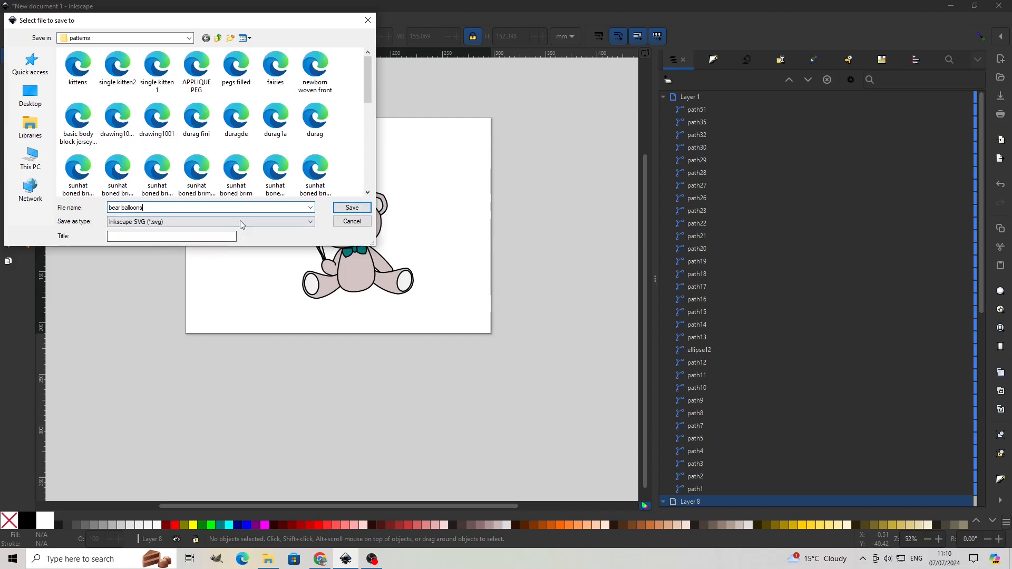
pyautogui.click(351, 208)
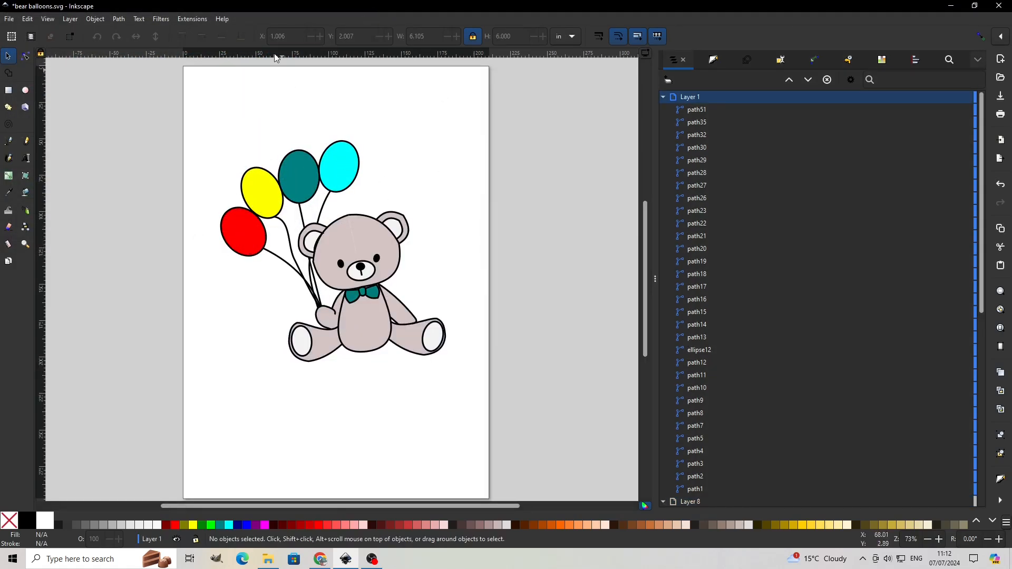
# Create the letter J with Ink/Stitch Lettering
pyautogui.click(200, 23)
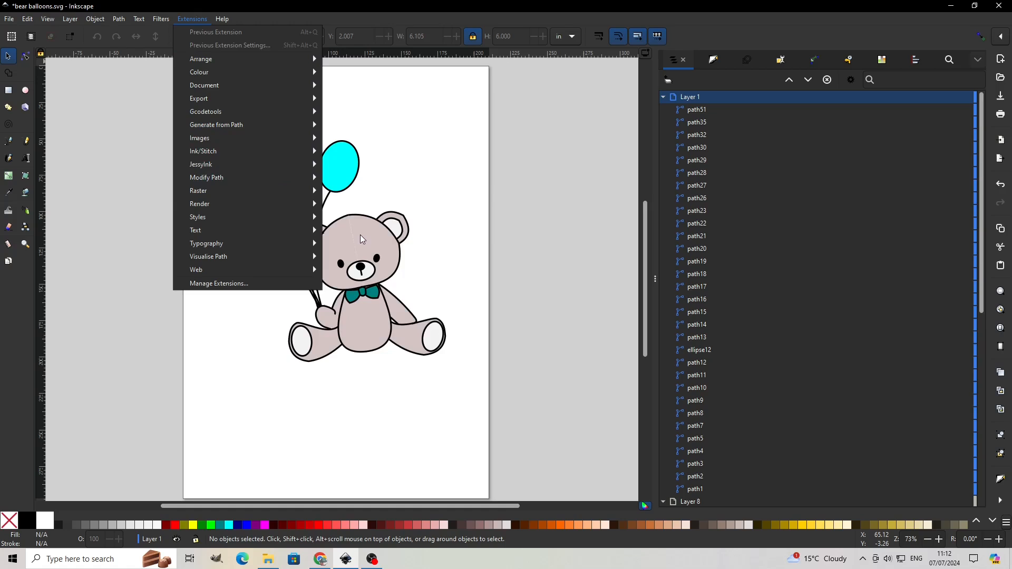
pyautogui.moveTo(265, 151)
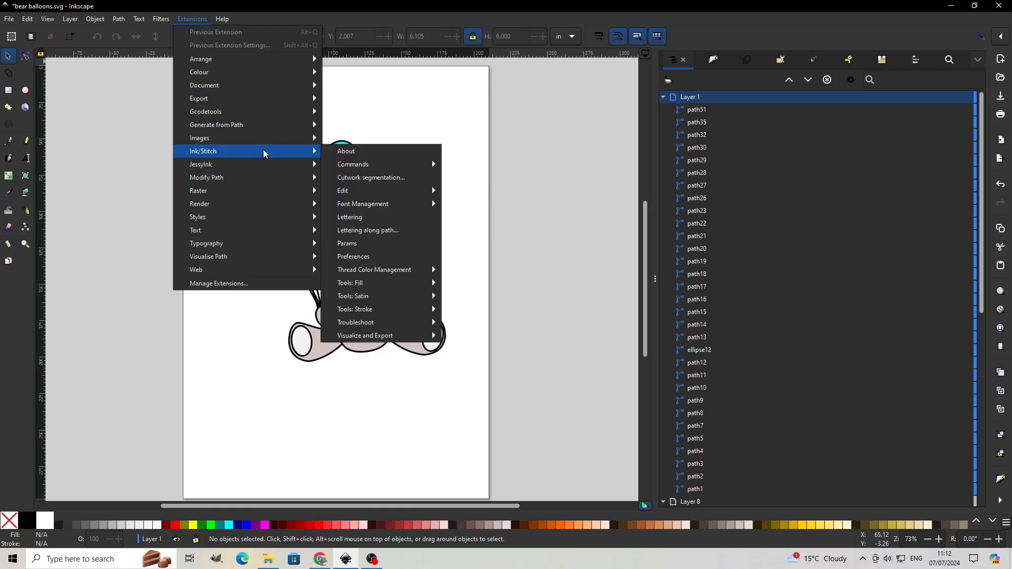
pyautogui.click(363, 222)
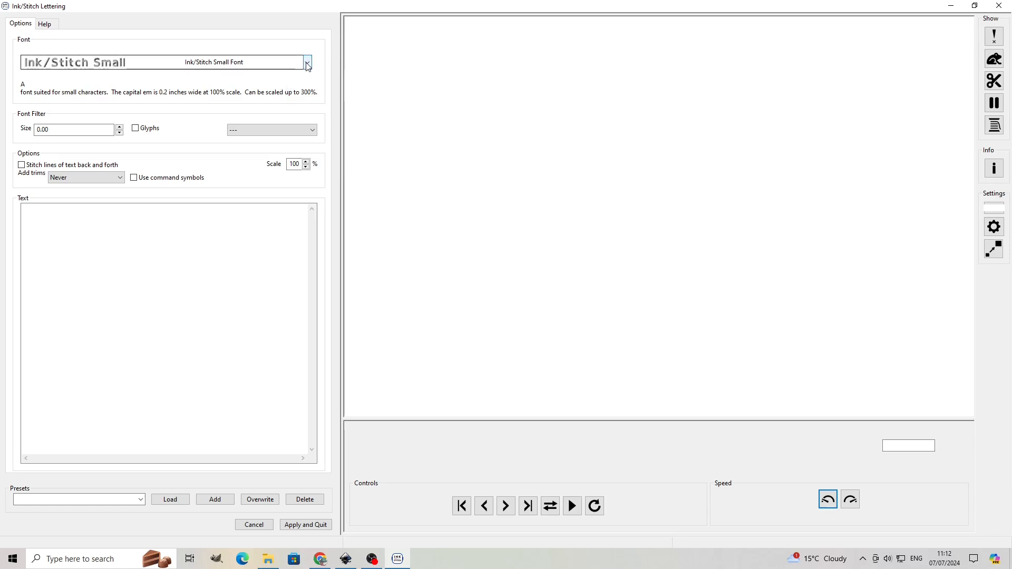
pyautogui.click(104, 248)
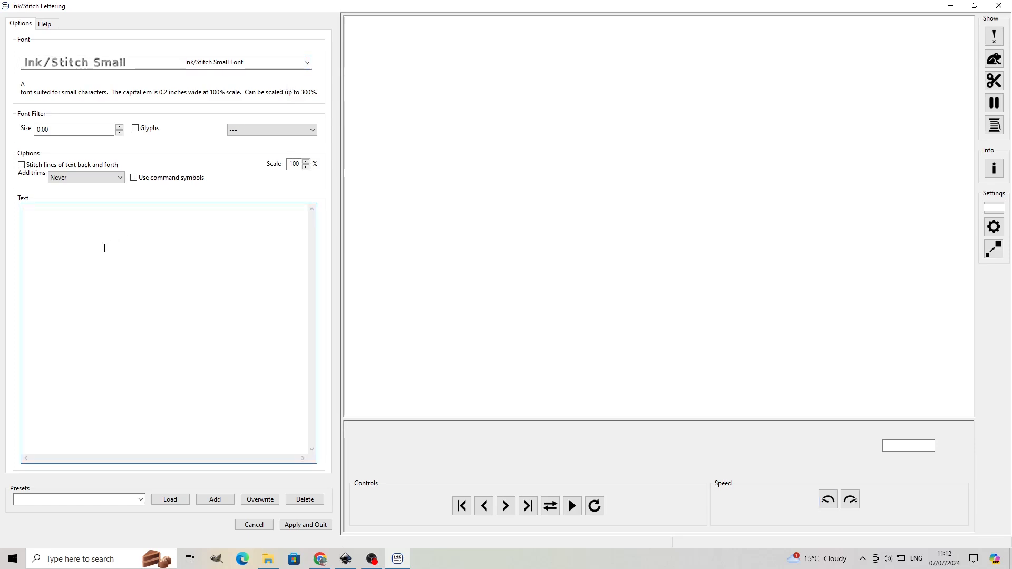
pyautogui.write('J')
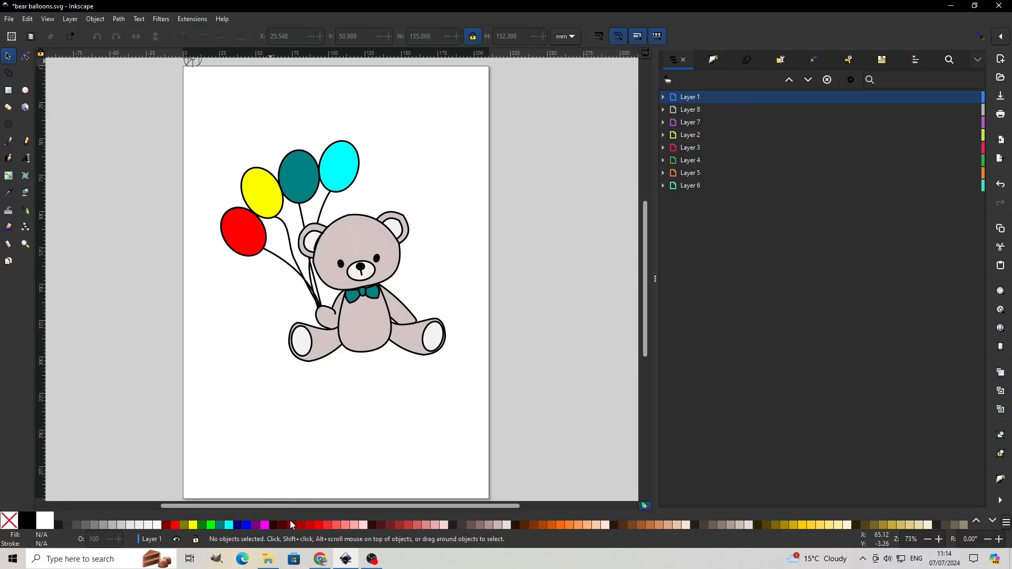
# Place the J lettering on the red balloon and rotate it to follow the balloon's tilt
pyautogui.scroll(4, 413, 149)
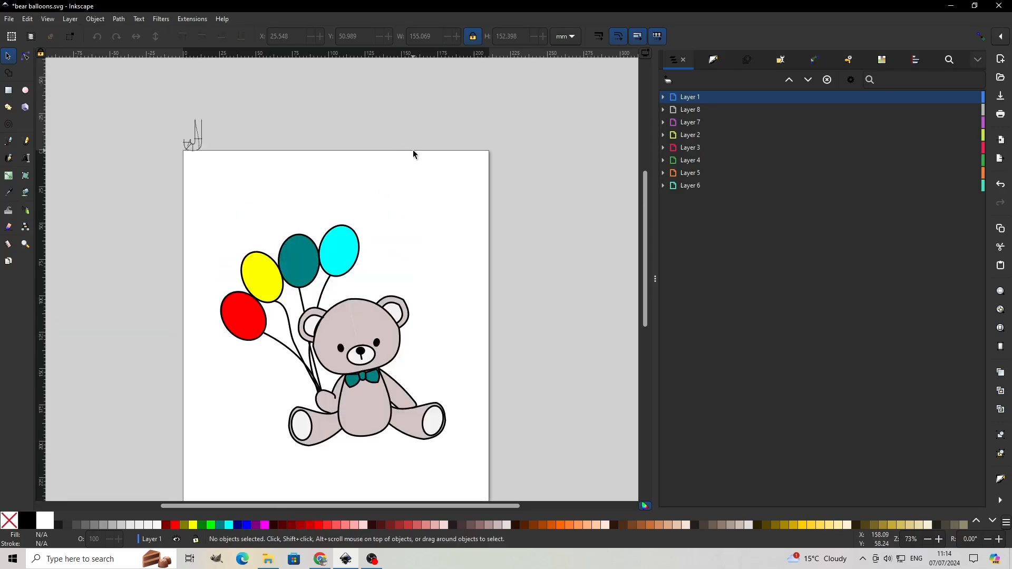
pyautogui.click(194, 150)
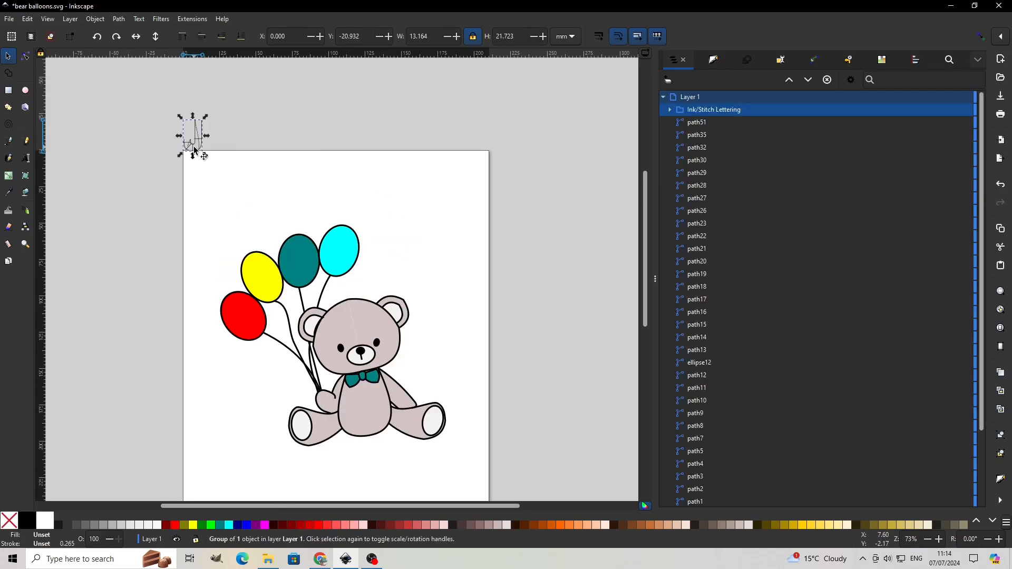
pyautogui.moveTo(194, 149); pyautogui.dragTo(246, 334)
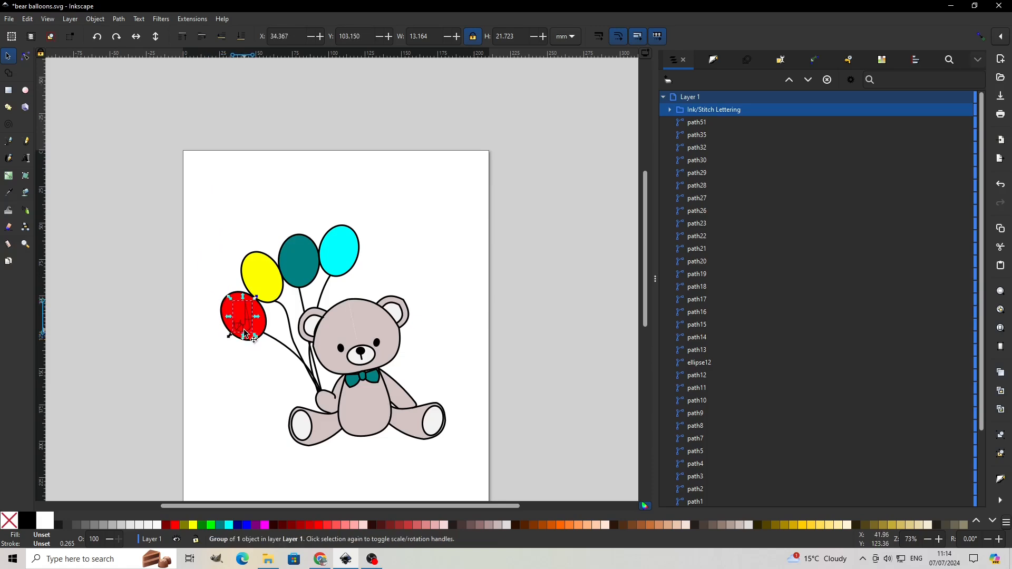
pyautogui.click(244, 332)
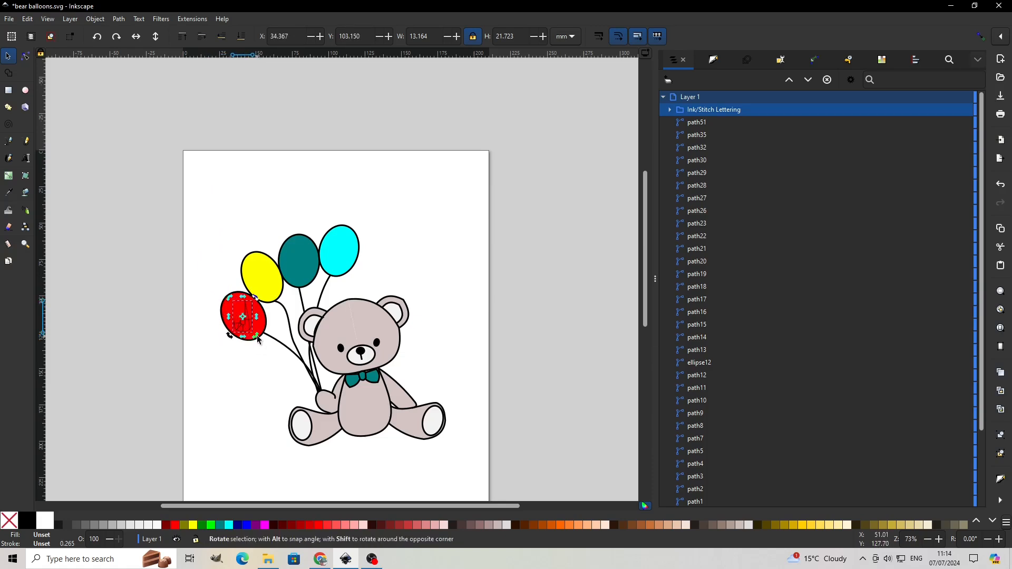
pyautogui.moveTo(261, 342); pyautogui.dragTo(252, 323)
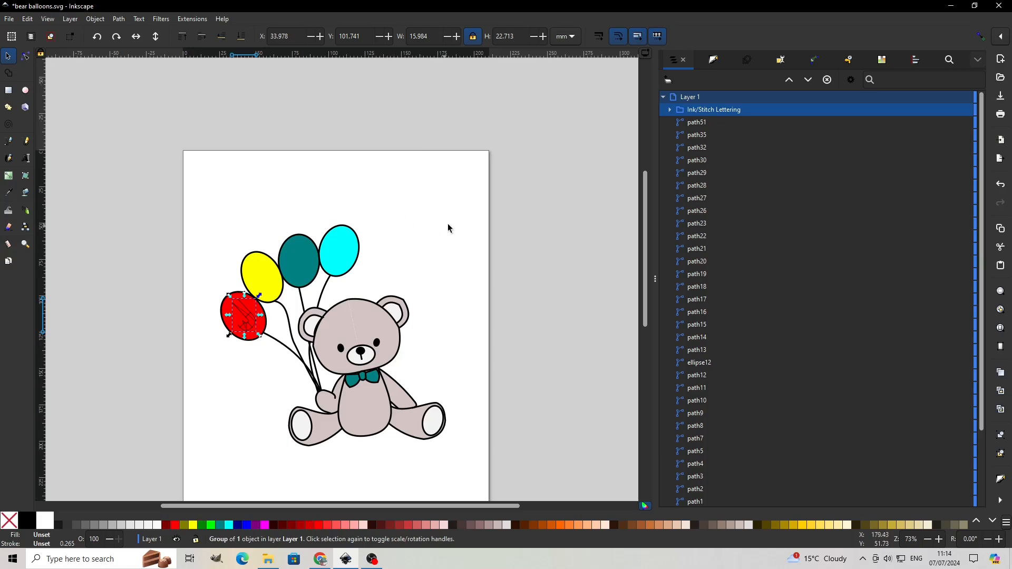
# Remove the fill of the J lettering and give it a blue stroke
pyautogui.click(240, 522)
pyautogui.click(9, 521)
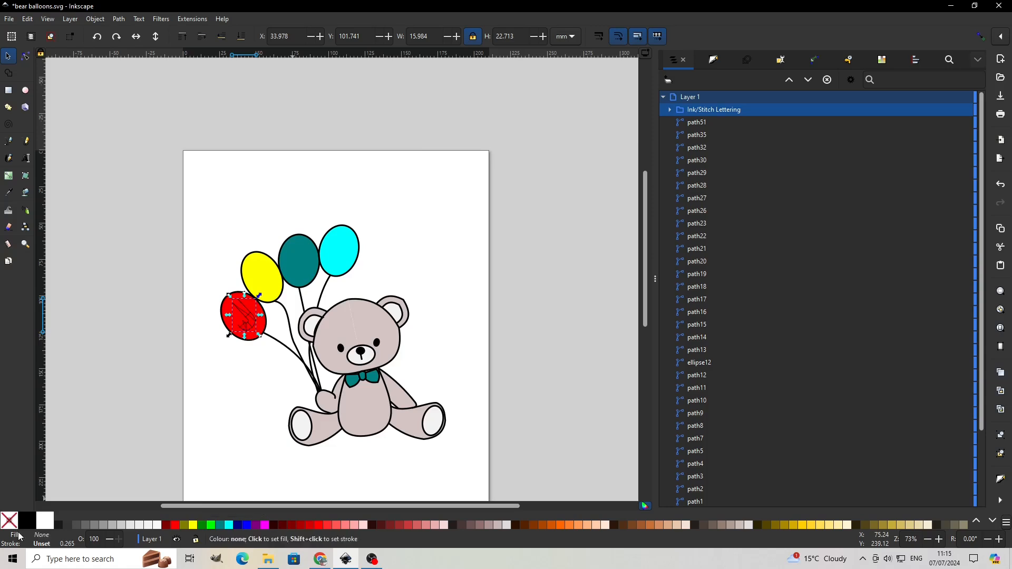
pyautogui.click(41, 545)
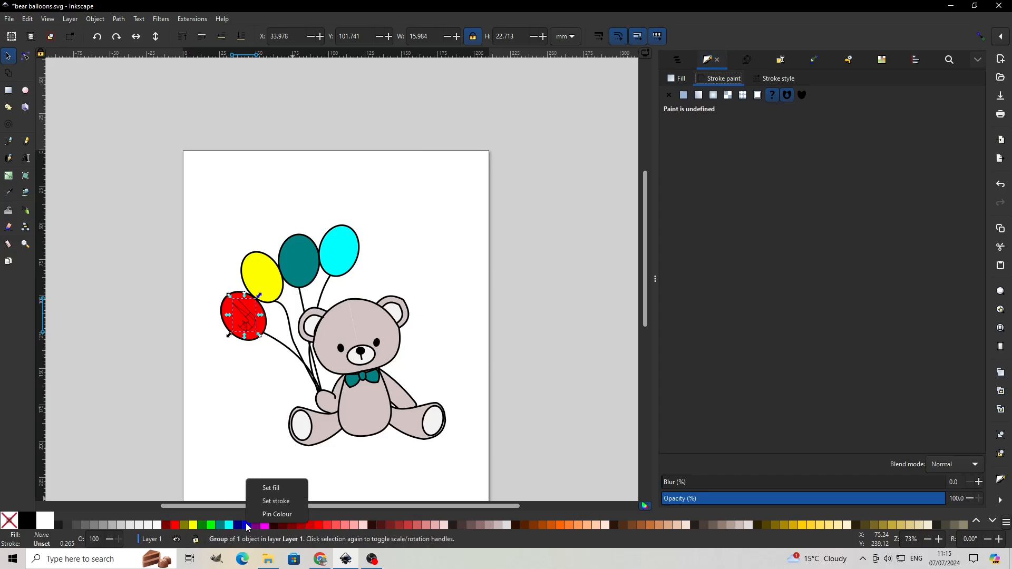
pyautogui.click(276, 502)
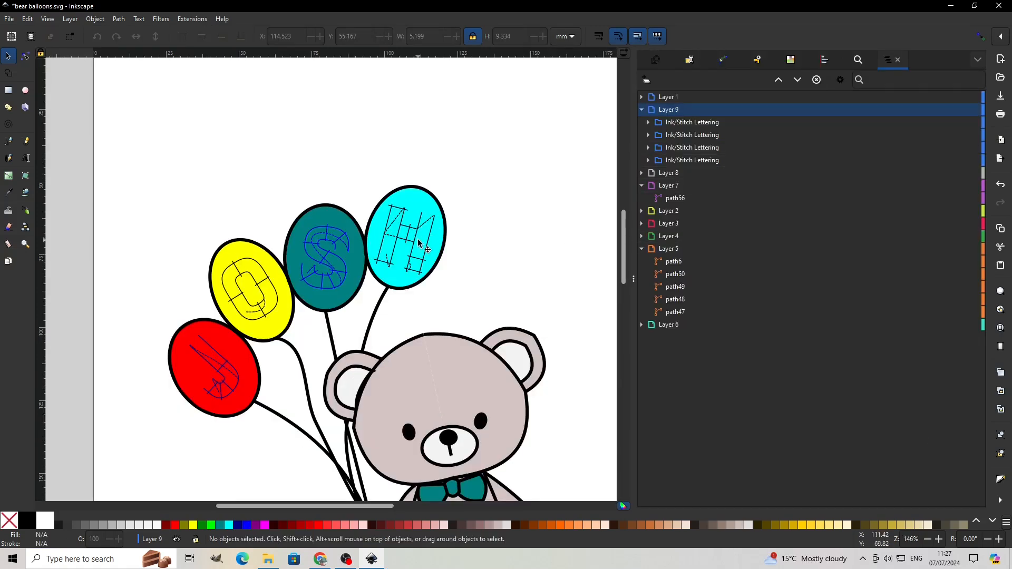
pyautogui.click(416, 240)
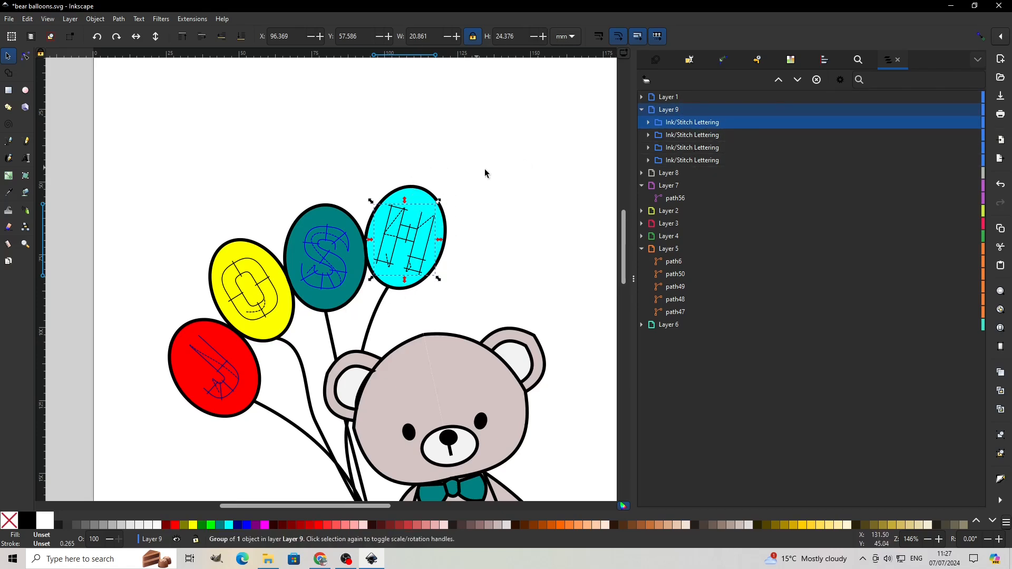
pyautogui.click(517, 151)
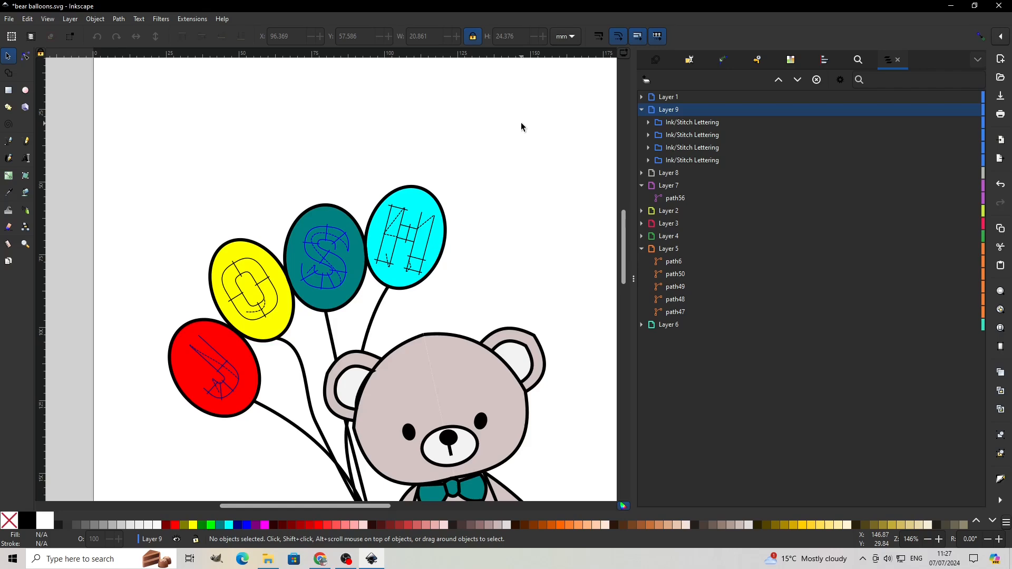
pyautogui.scroll(-6, 522, 127)
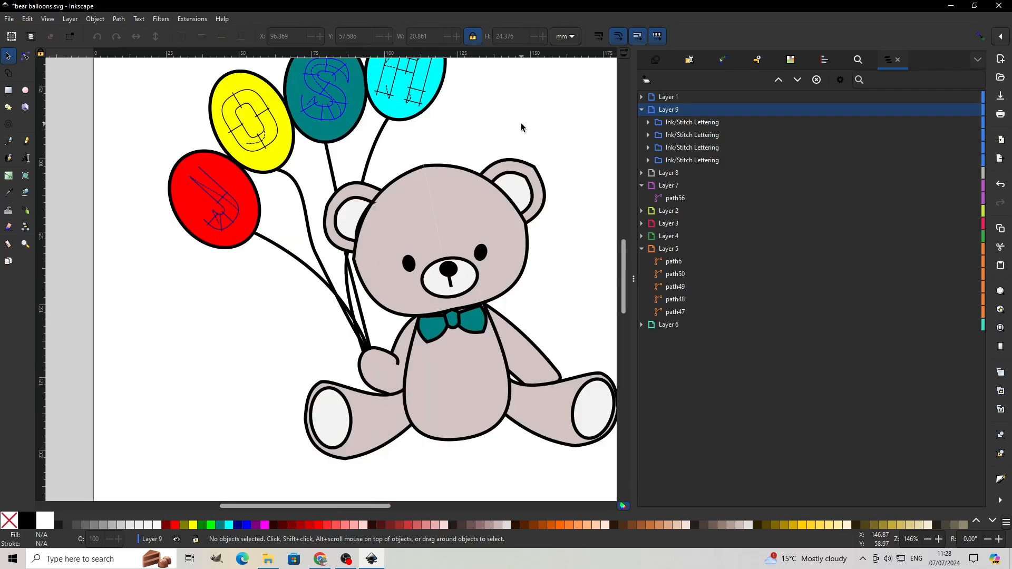
pyautogui.scroll(-2, 563, 165)
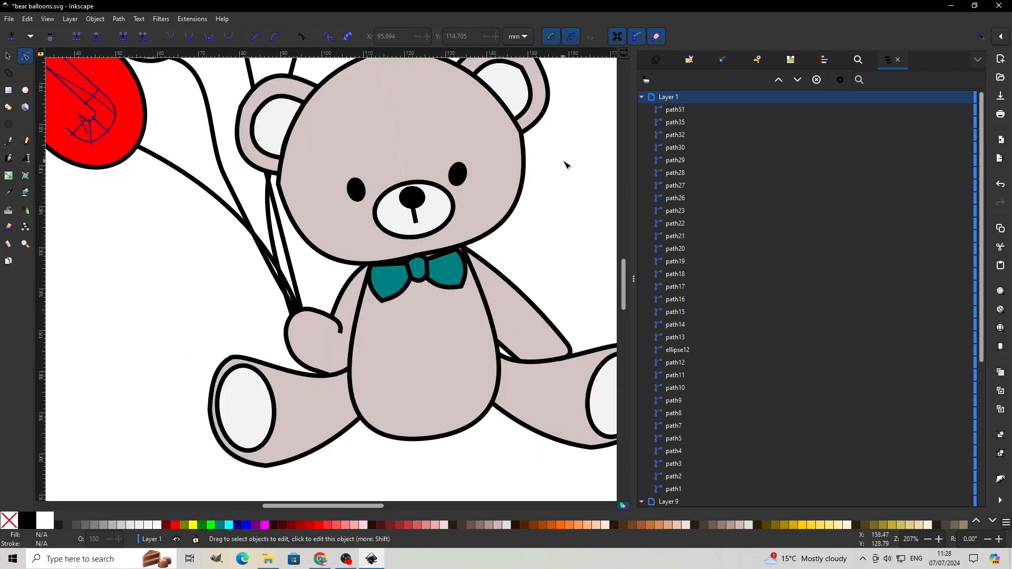
pyautogui.scroll(2, 568, 162)
pyautogui.scroll(10, 569, 160)
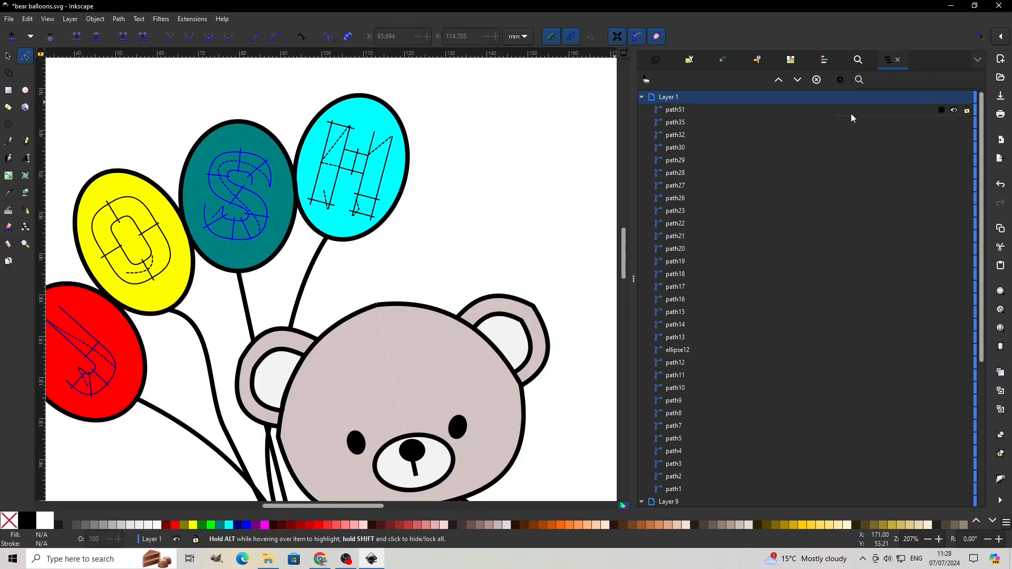
# Hide Layers 1, 8, 7, 2, 3, 4, 5 and 9 so that only the bear shapes on Layer 6 are shown
pyautogui.click(955, 98)
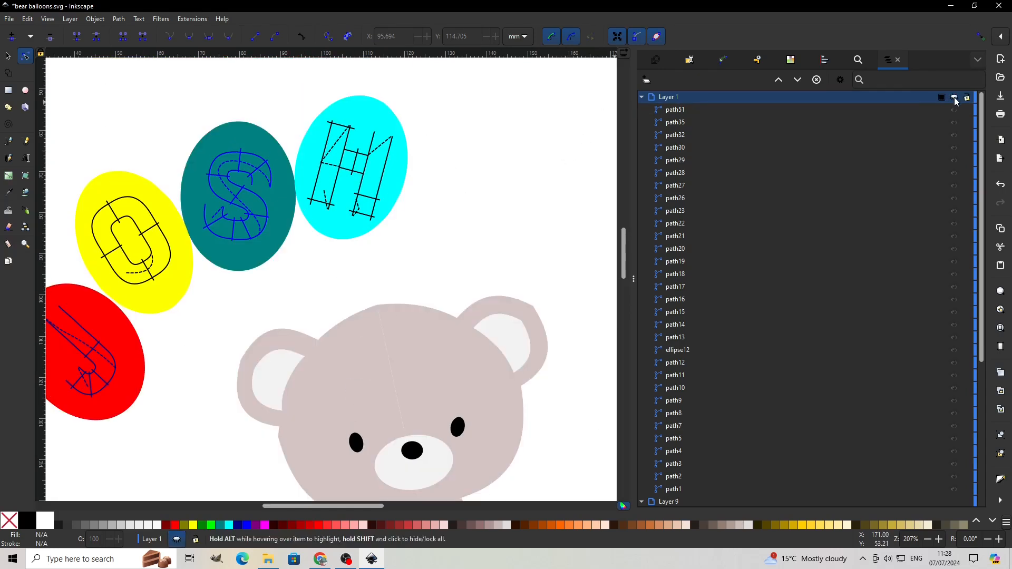
pyautogui.click(642, 97)
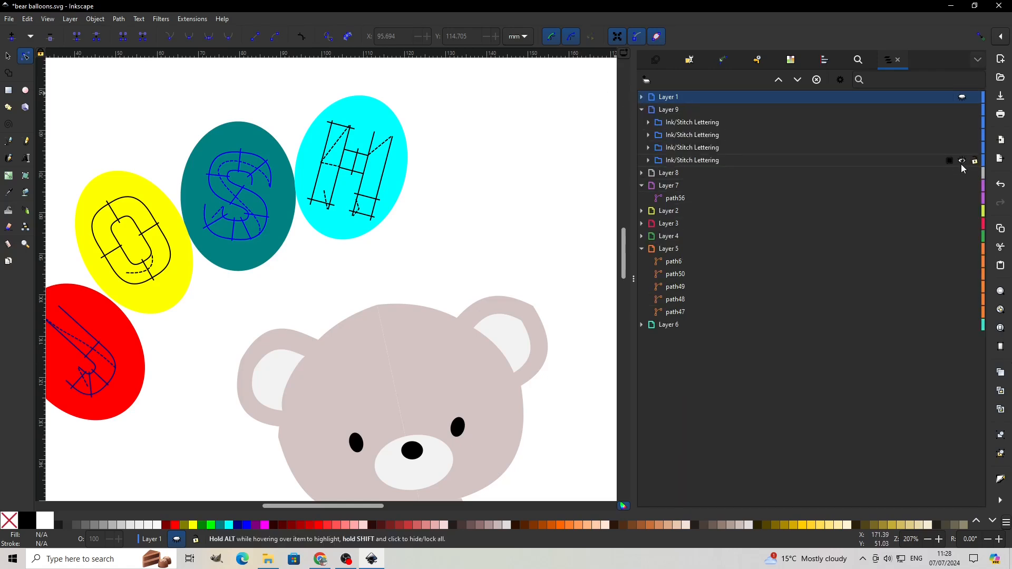
pyautogui.click(963, 174)
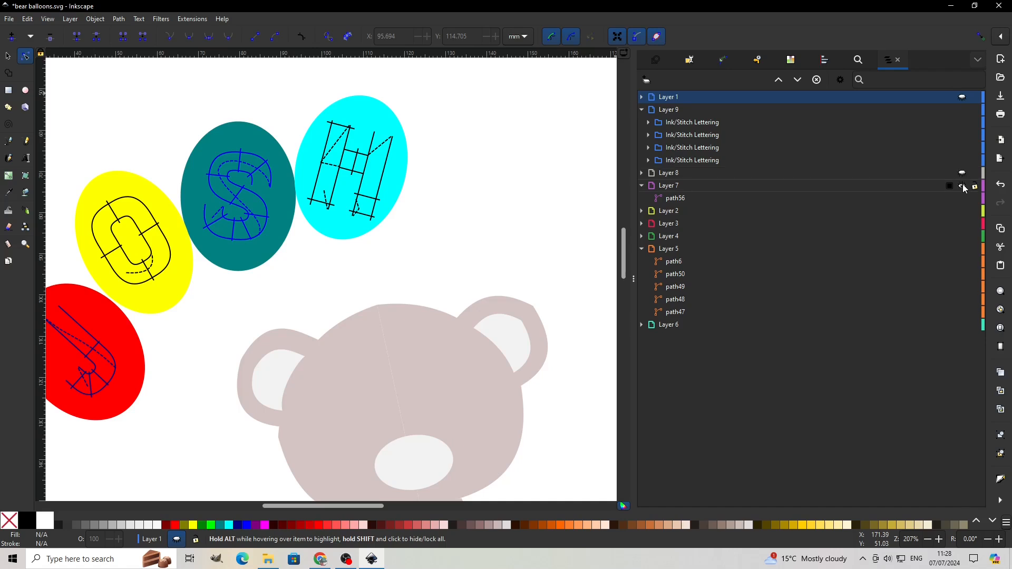
pyautogui.click(962, 185)
pyautogui.click(962, 211)
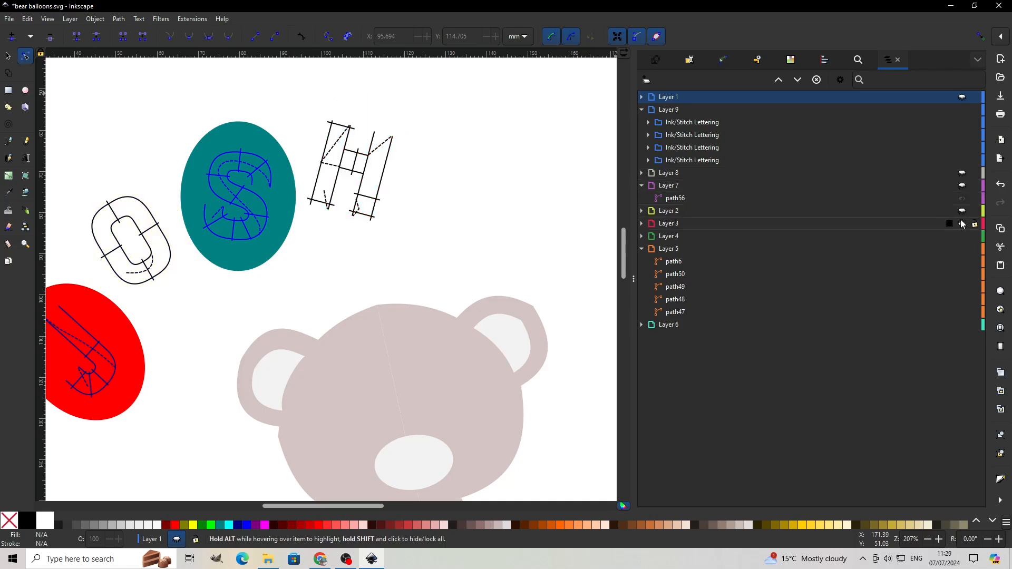
pyautogui.click(963, 224)
pyautogui.click(963, 236)
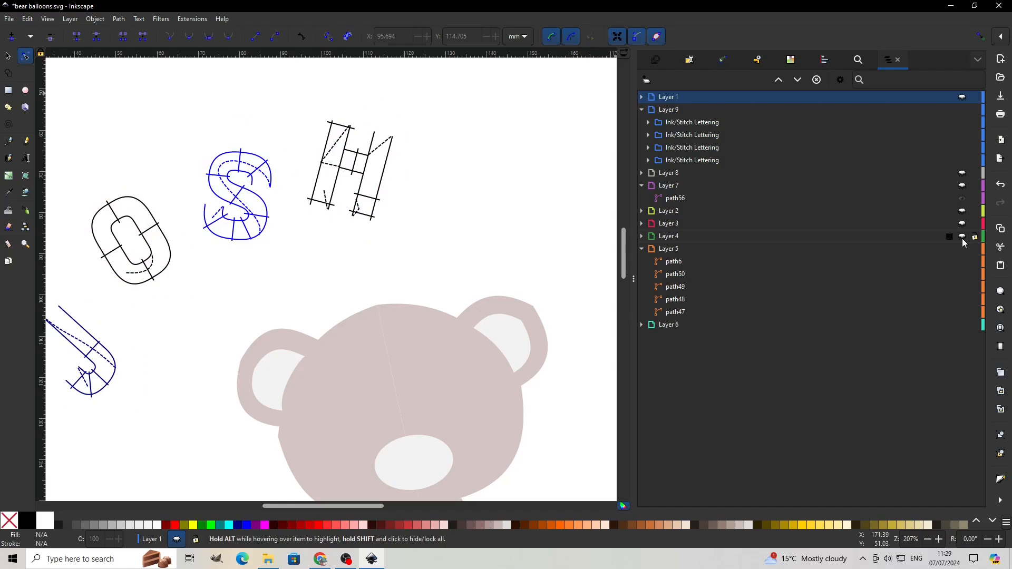
pyautogui.click(963, 249)
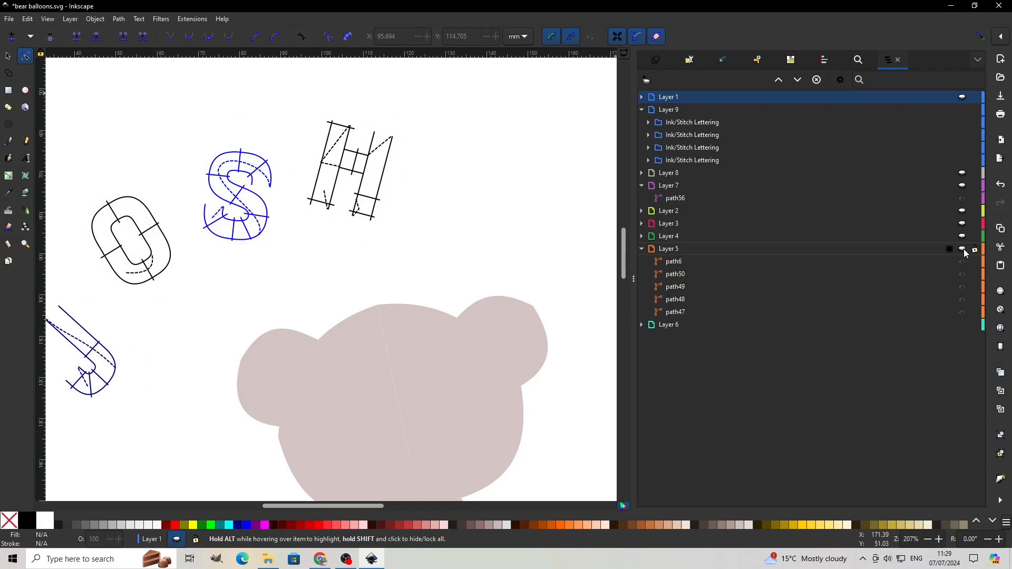
pyautogui.click(963, 250)
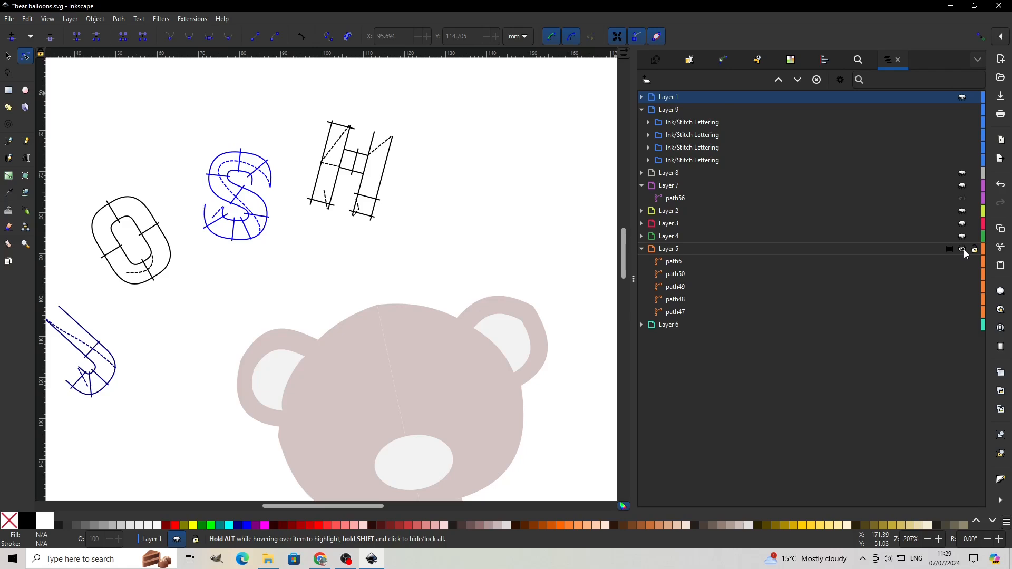
pyautogui.click(963, 250)
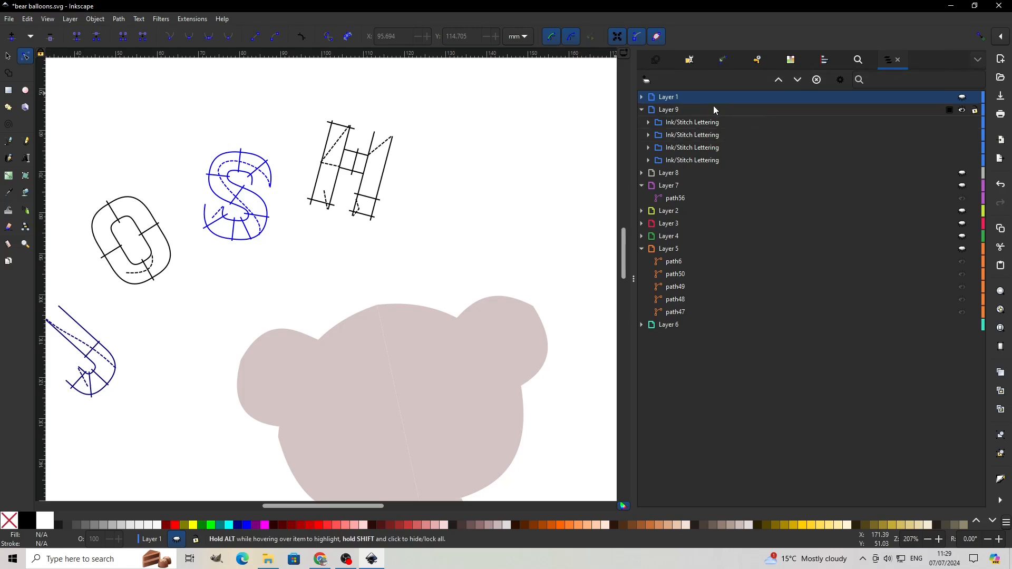
pyautogui.click(963, 111)
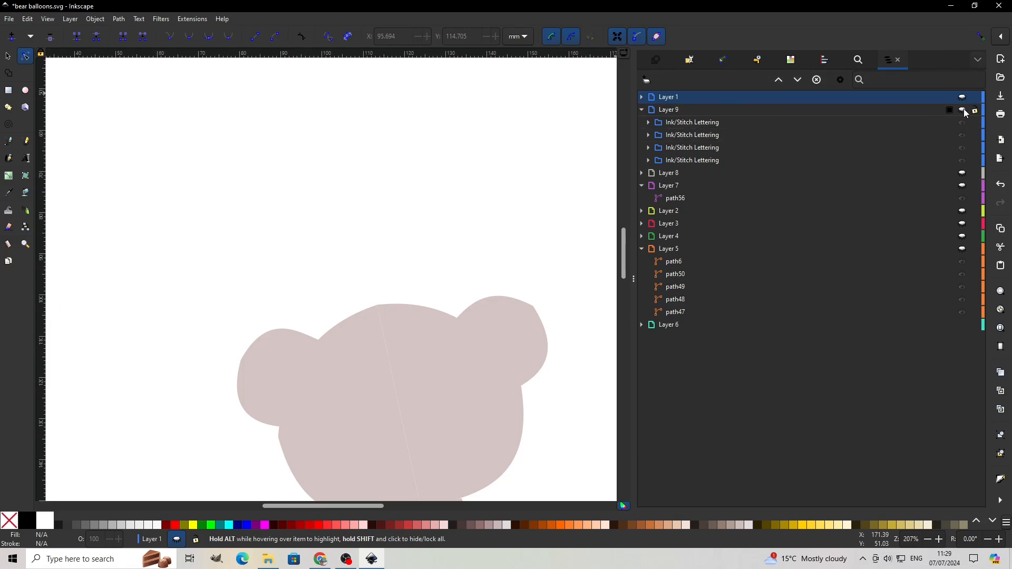
# Combine the two halves of the bear's head into a single path
pyautogui.scroll(-2, 530, 111)
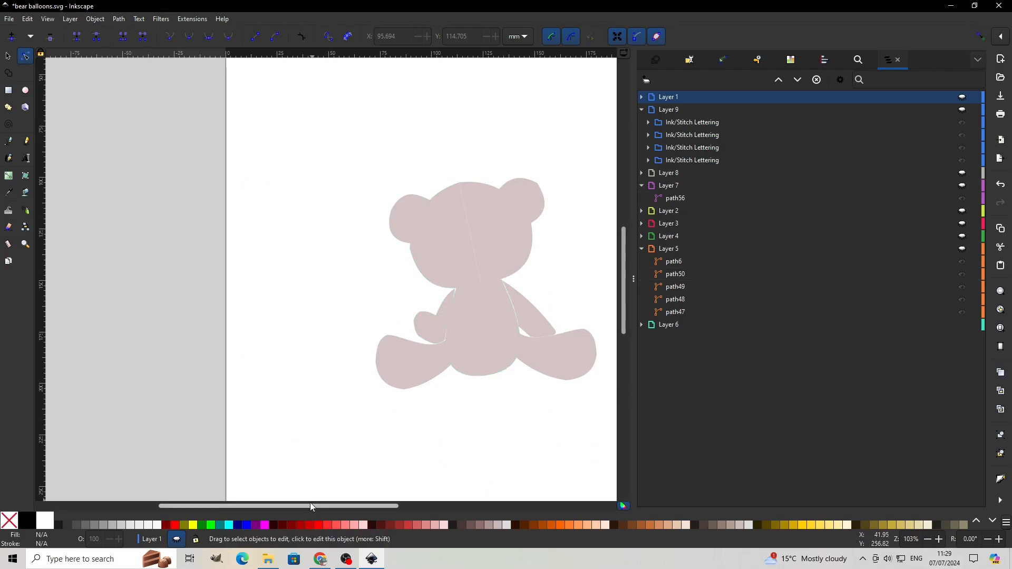
pyautogui.moveTo(314, 508); pyautogui.dragTo(345, 507)
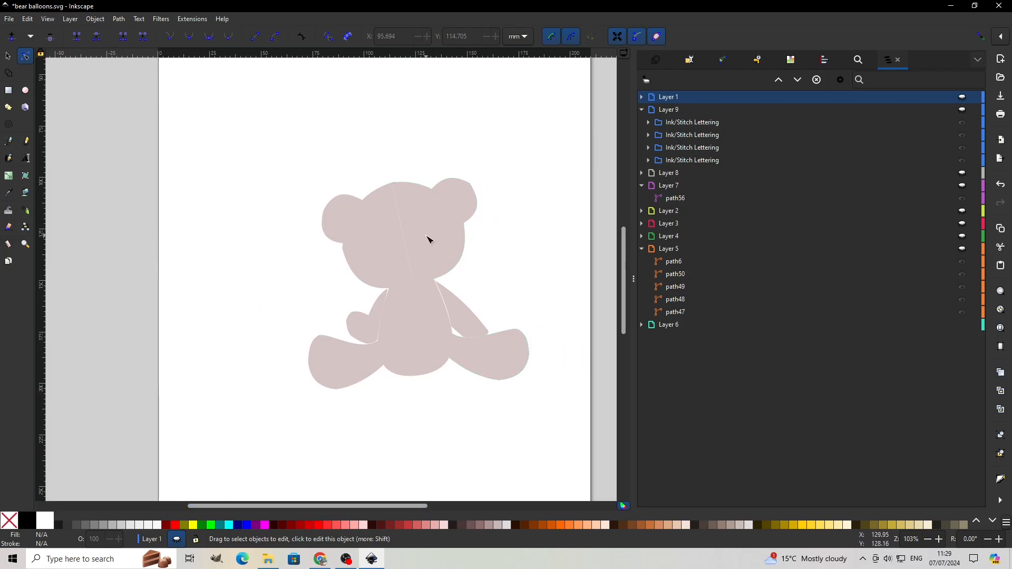
pyautogui.click(427, 240)
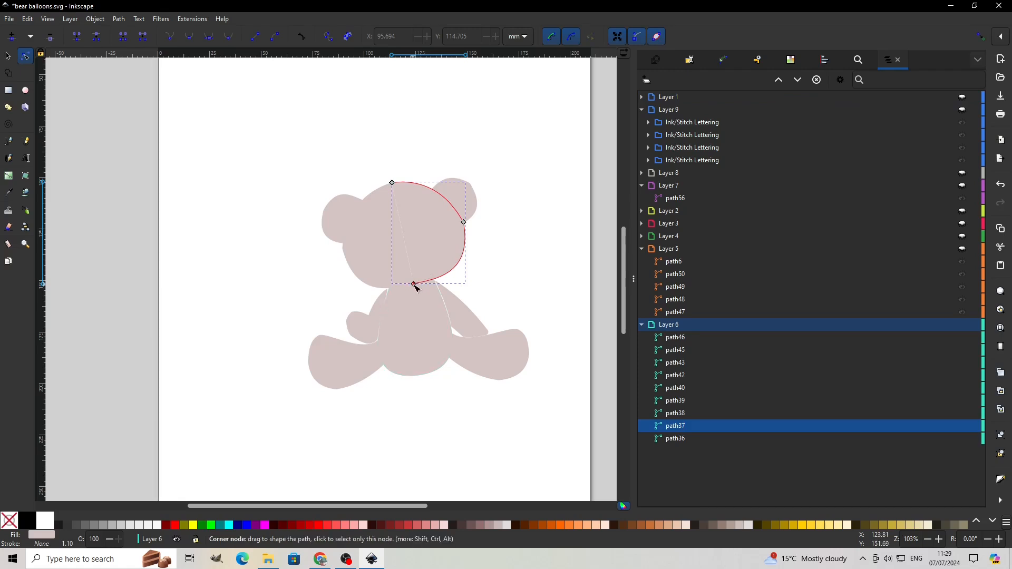
pyautogui.click(413, 284)
pyautogui.click(379, 194)
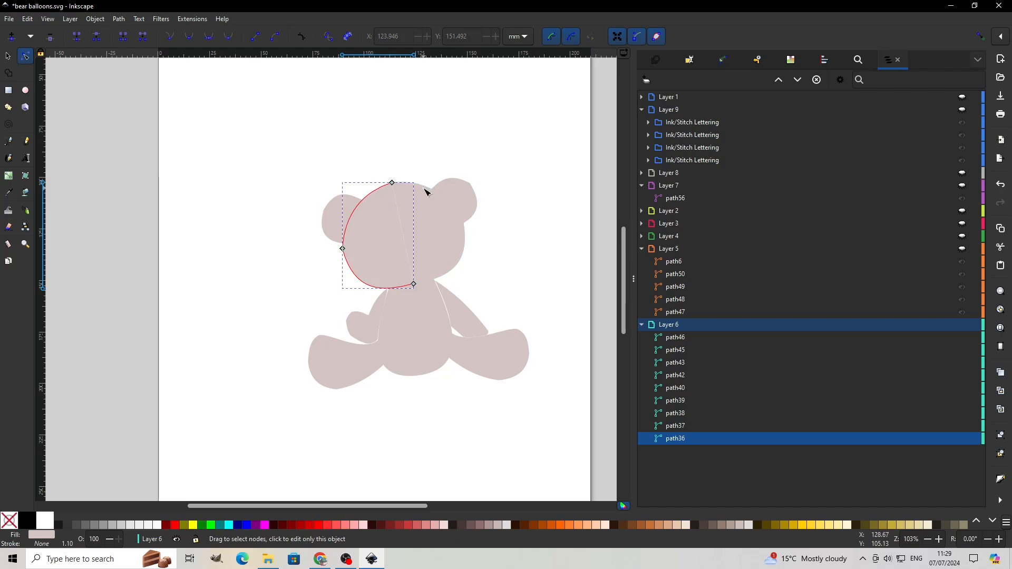
pyautogui.keyDown('shift'); pyautogui.click(427, 192); pyautogui.keyUp('shift')
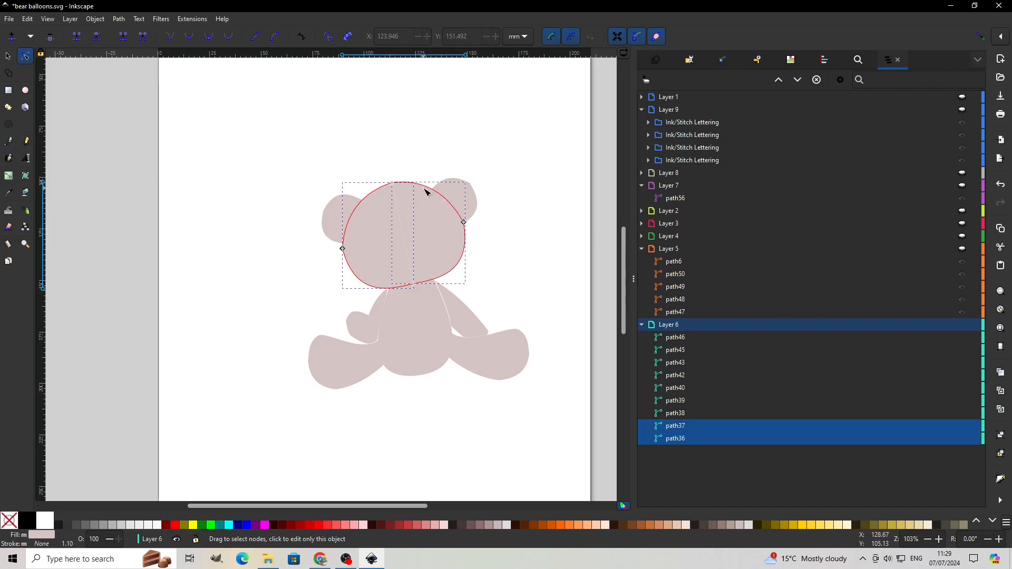
pyautogui.click(95, 19)
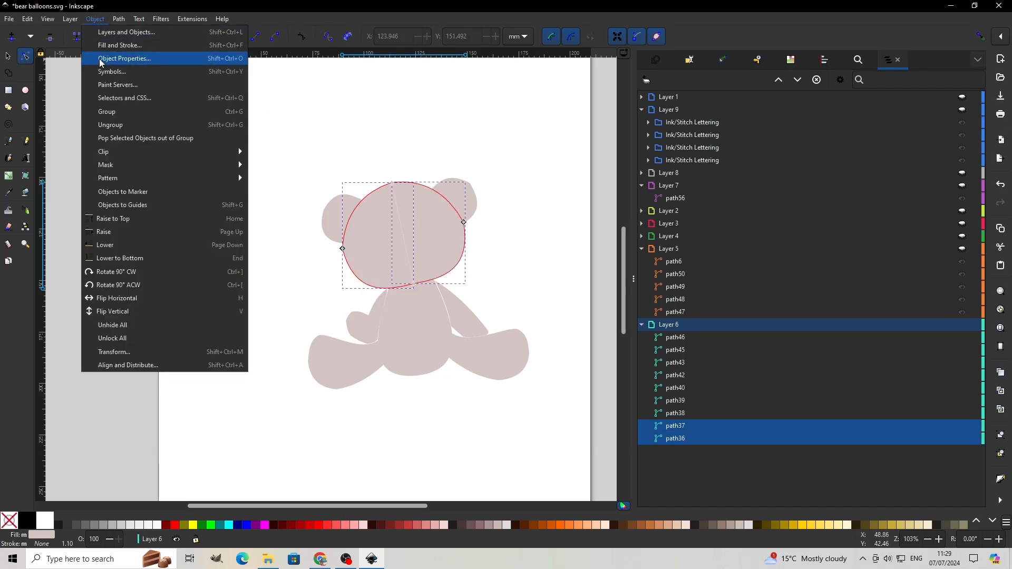
pyautogui.moveTo(119, 20)
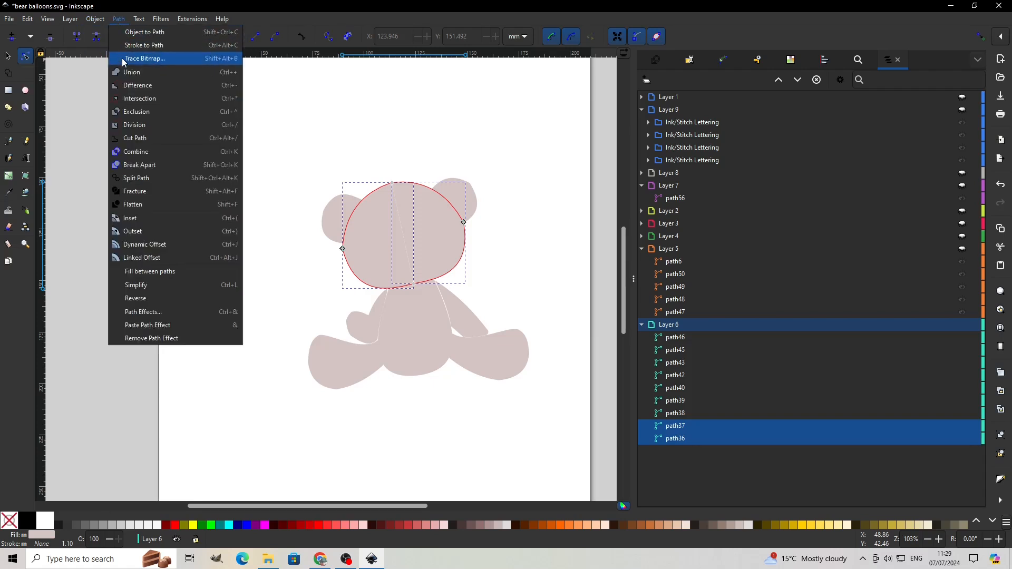
pyautogui.click(146, 153)
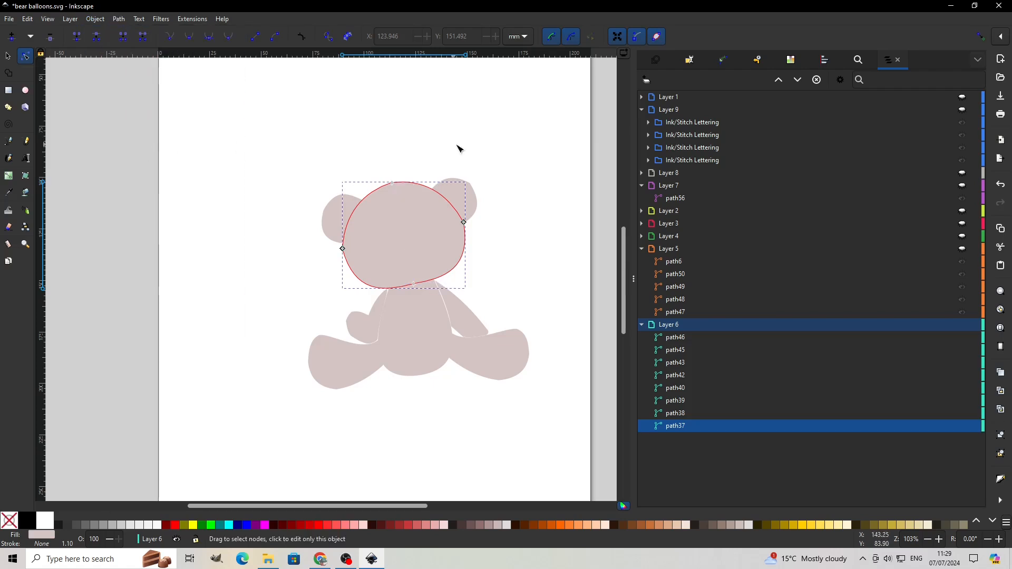
pyautogui.click(527, 129)
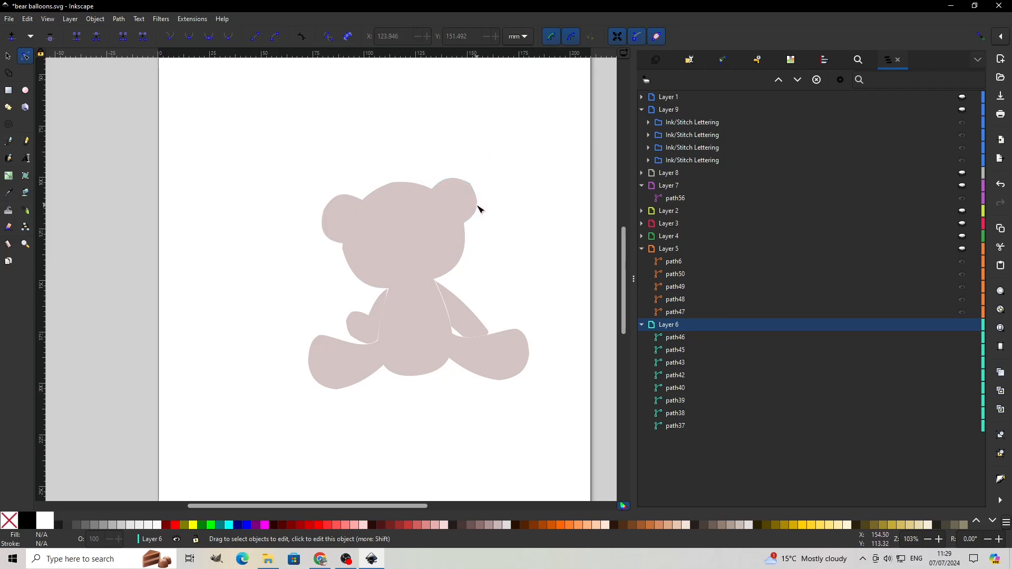
pyautogui.moveTo(274, 141); pyautogui.dragTo(562, 421)
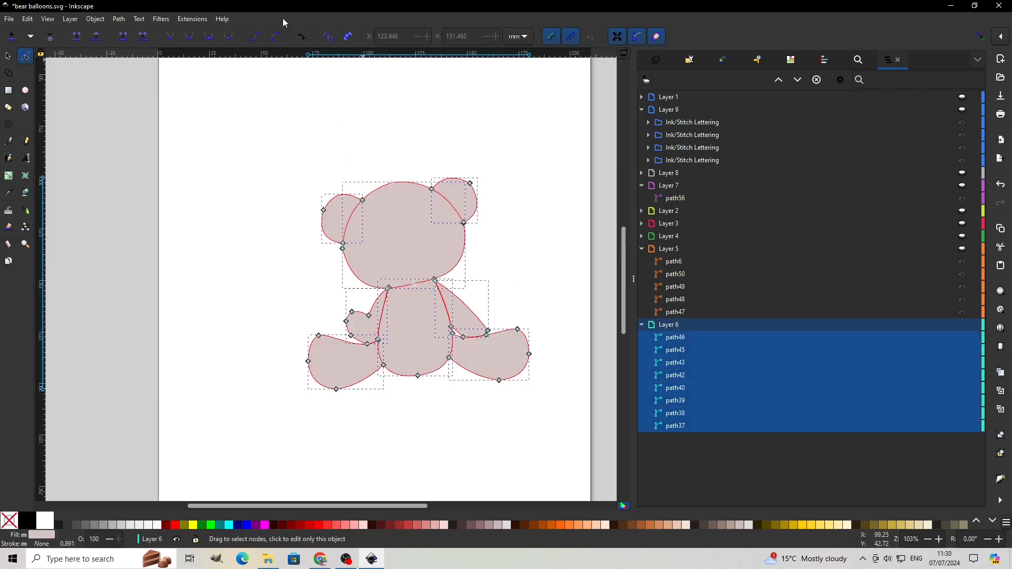
pyautogui.click(193, 19)
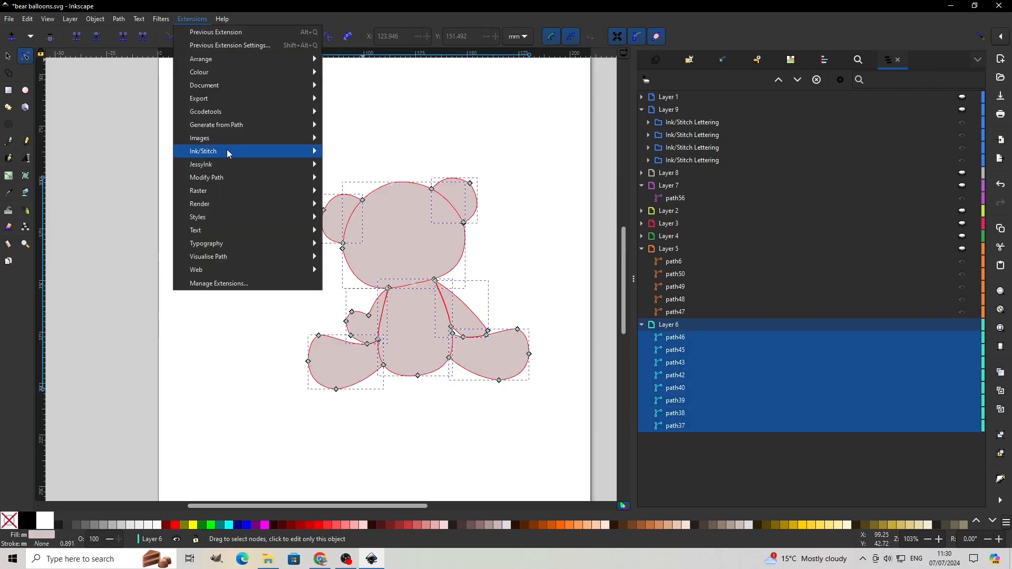
pyautogui.moveTo(229, 158)
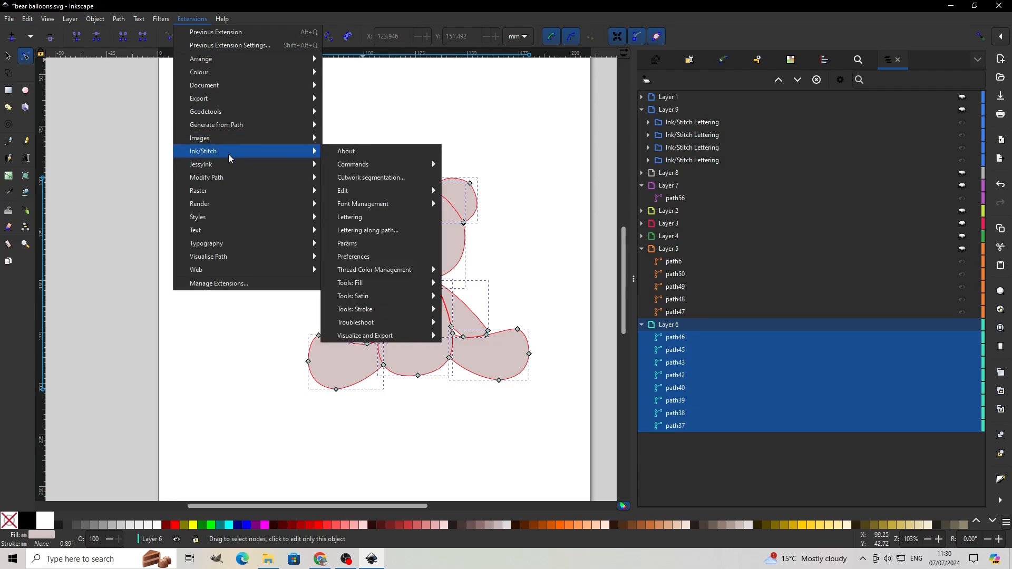
pyautogui.click(352, 244)
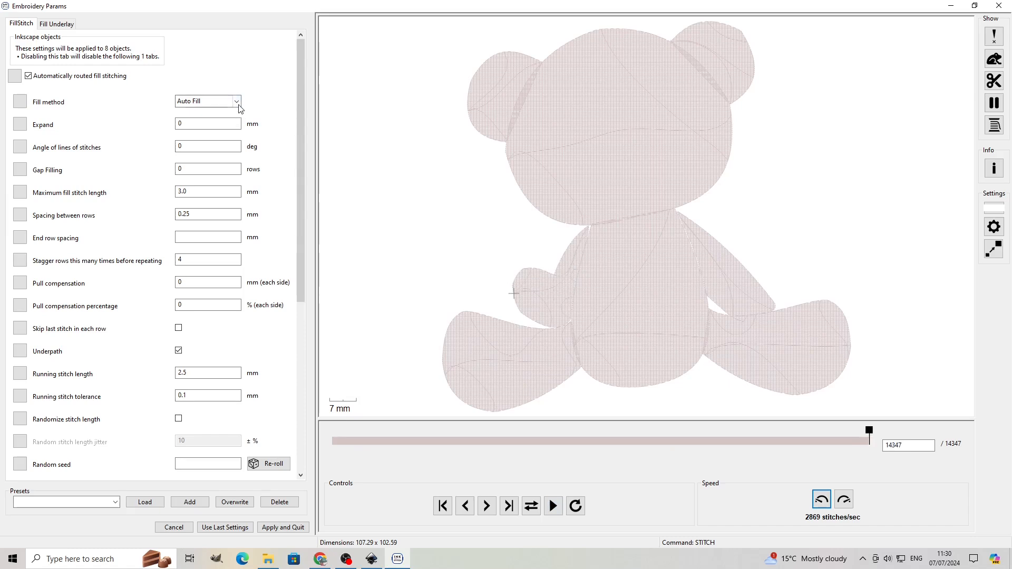
pyautogui.click(237, 104)
pyautogui.click(190, 160)
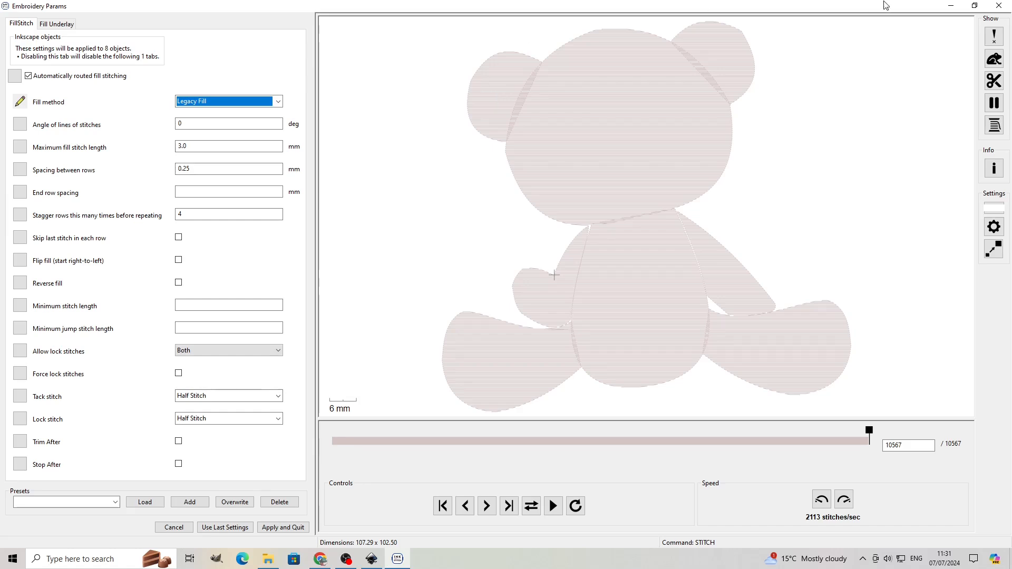
pyautogui.click(1000, 5)
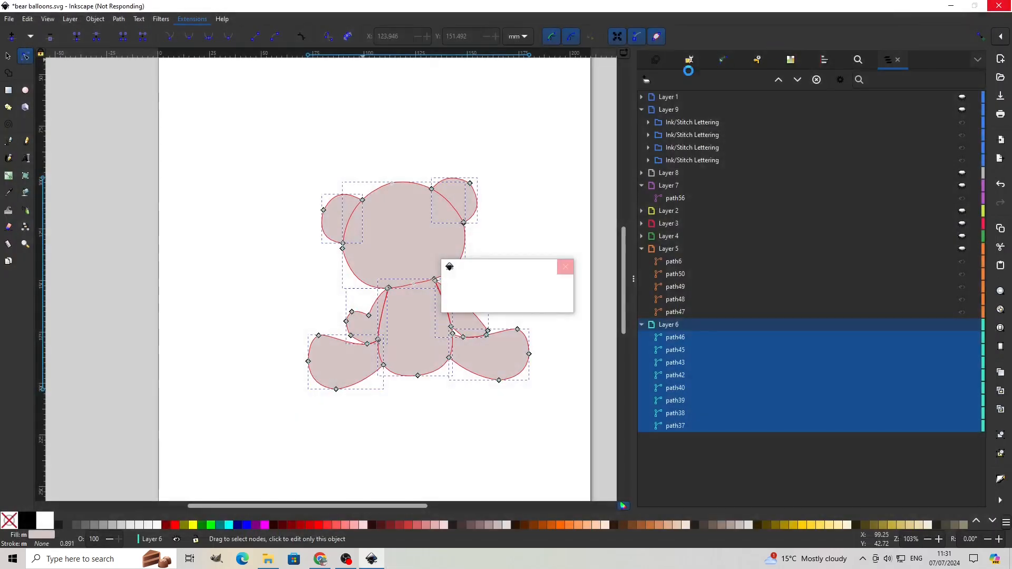
pyautogui.click(556, 129)
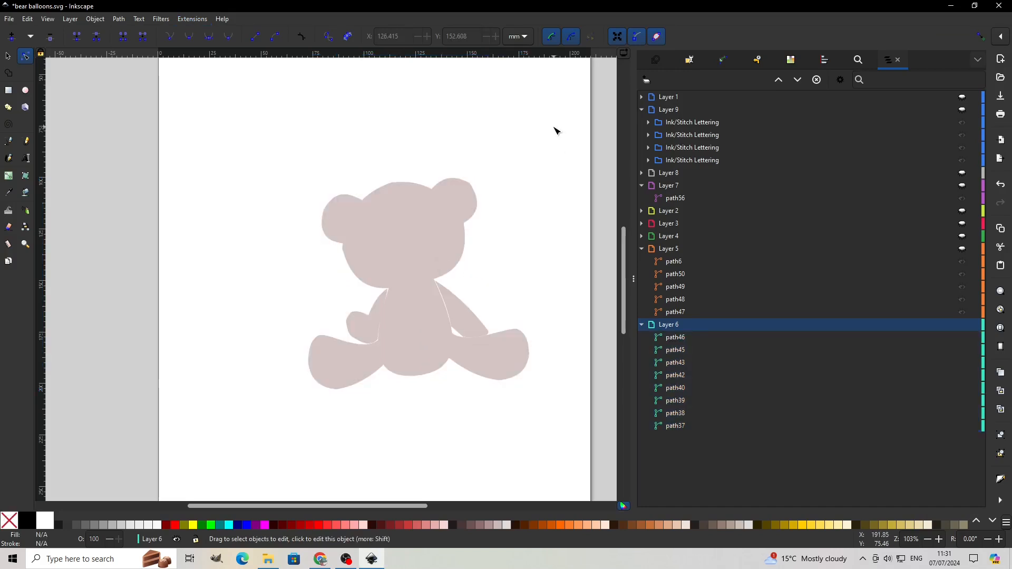
# Set the fill method of the bear's head and body to Legacy Fill in the Ink/Stitch Params
pyautogui.click(405, 233)
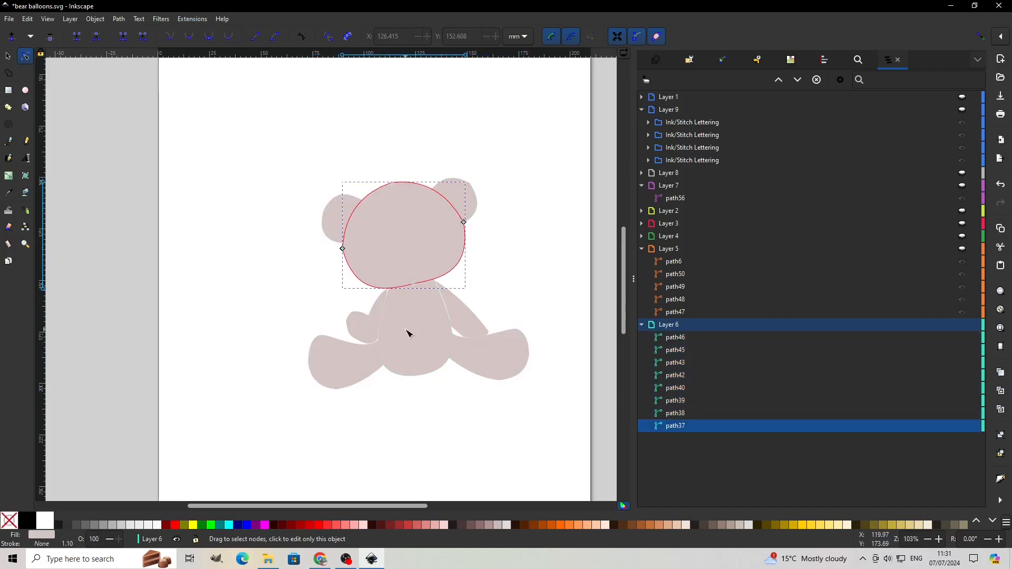
pyautogui.keyDown('shift'); pyautogui.click(407, 333); pyautogui.keyUp('shift')
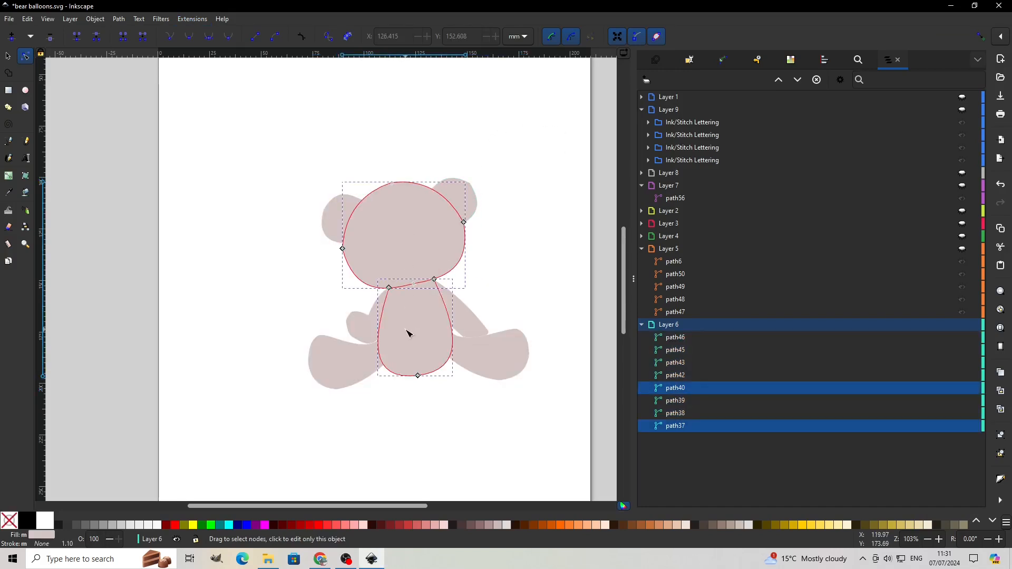
pyautogui.click(197, 20)
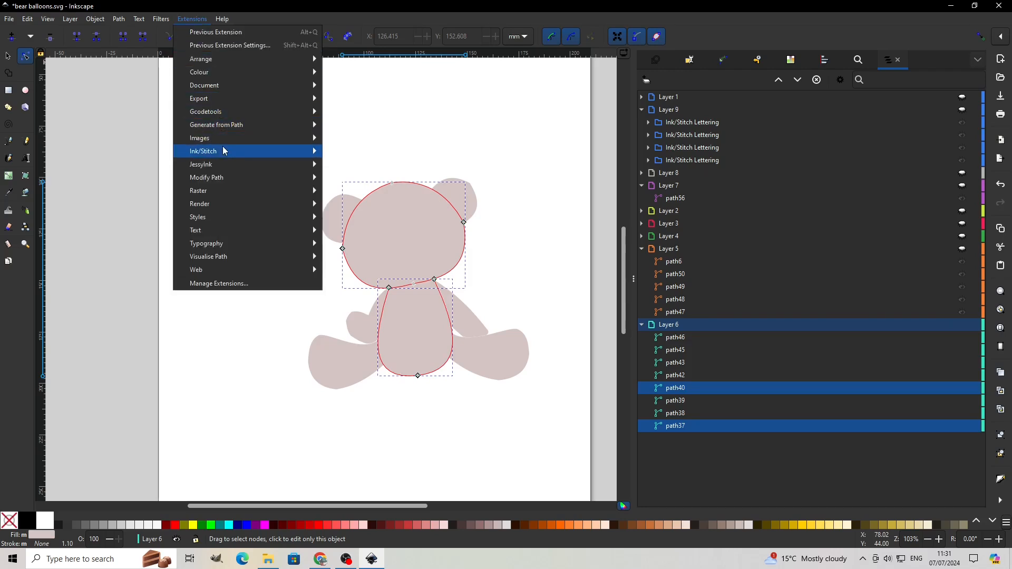
pyautogui.moveTo(224, 152)
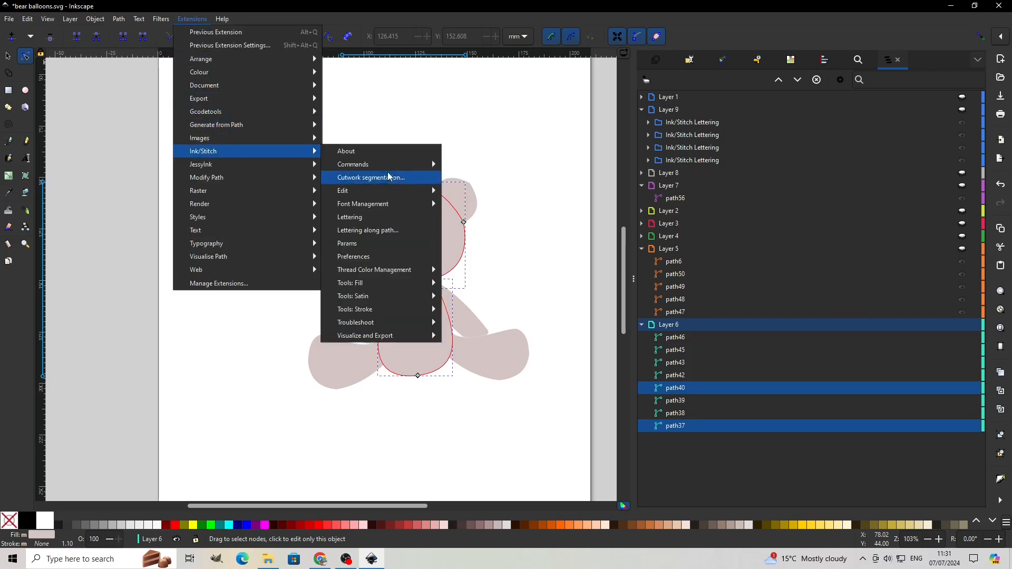
pyautogui.click(351, 246)
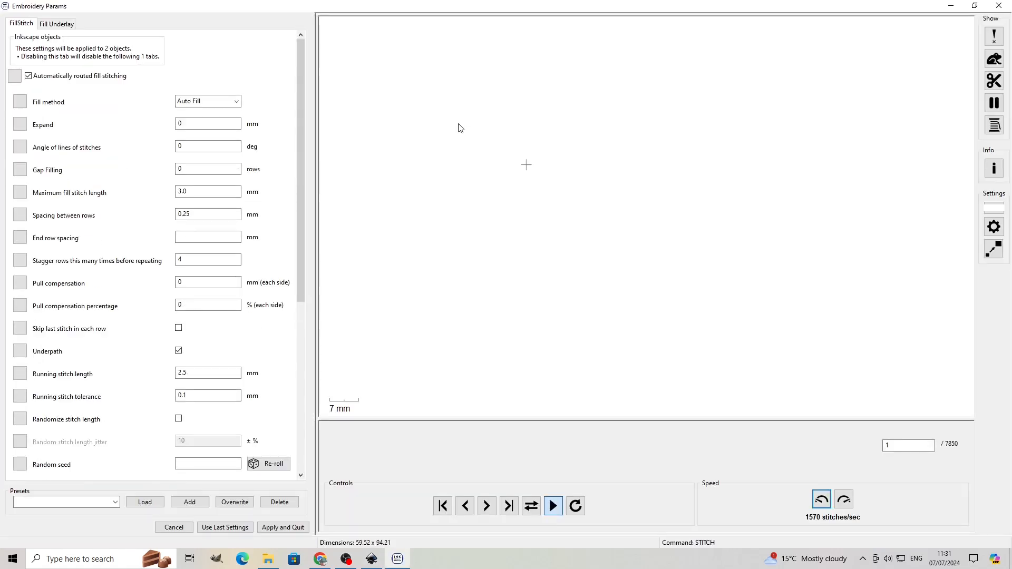
pyautogui.click(238, 101)
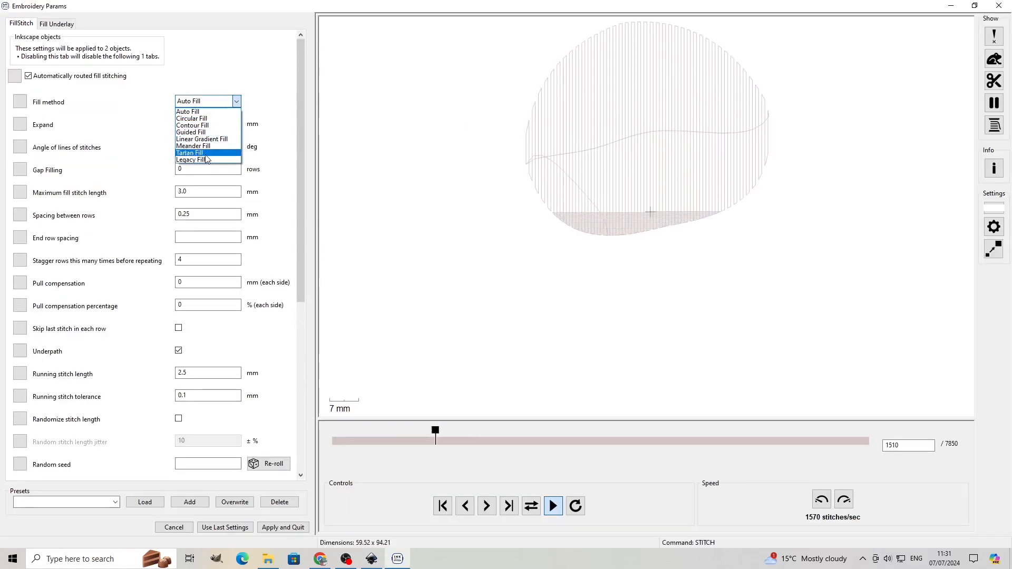
pyautogui.click(200, 162)
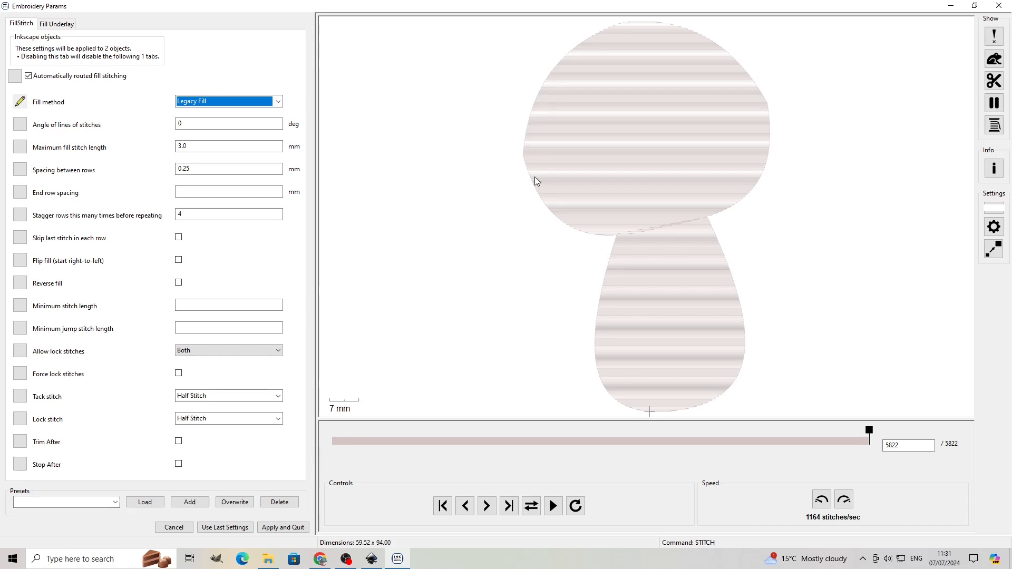
# Set the angle of the stitch lines to 20 degrees and enable Trim After for the head and body
pyautogui.click(185, 124)
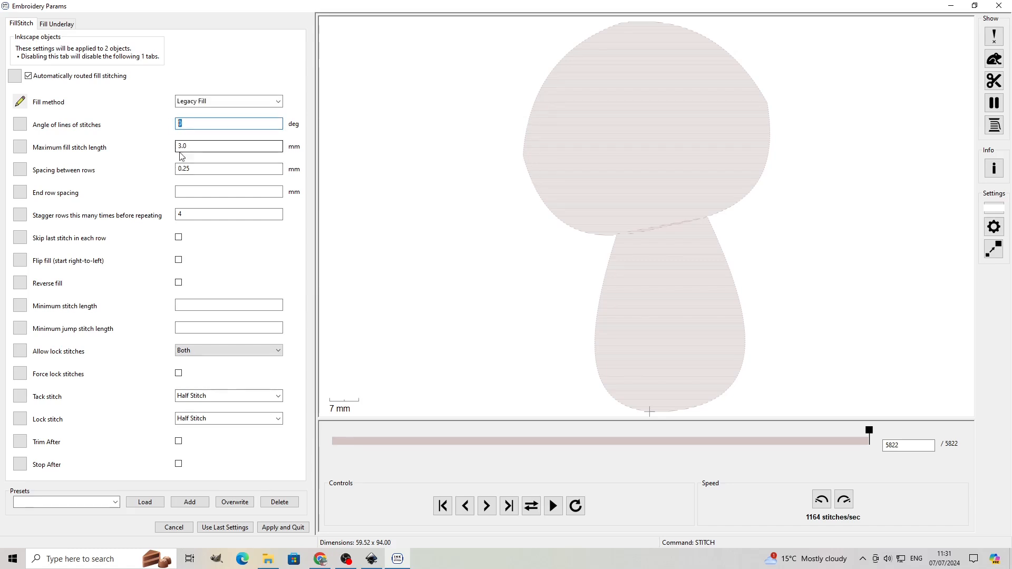
pyautogui.write('20')
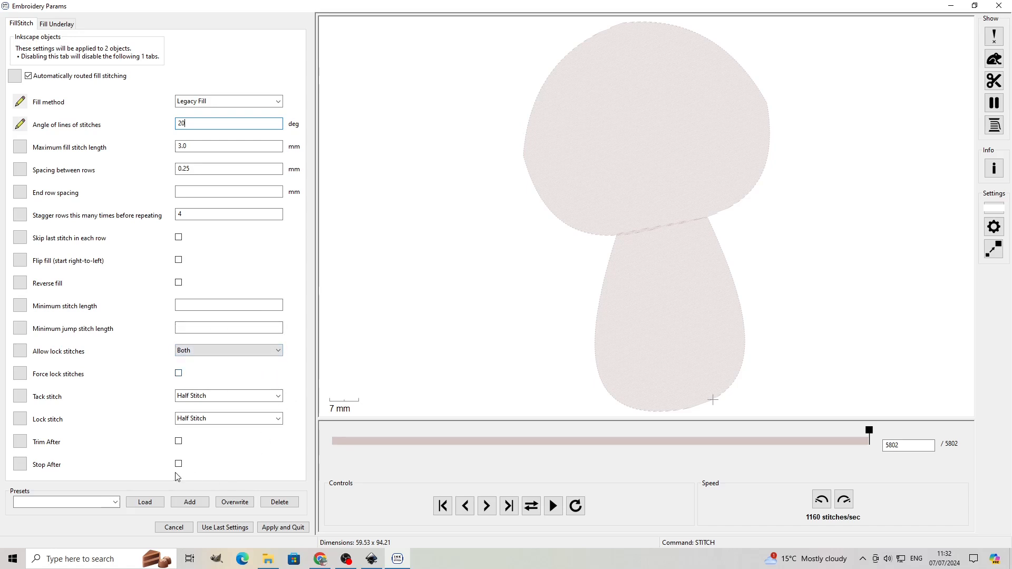
pyautogui.click(179, 442)
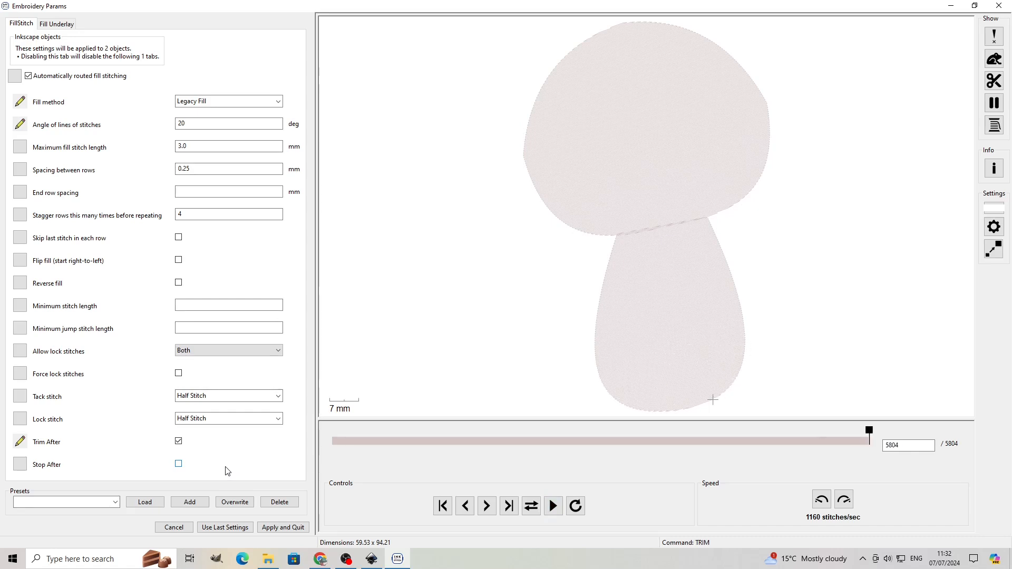
# Apply the head and body stitch settings, and open the Ink/Stitch Params for both ears and both legs together
pyautogui.click(283, 528)
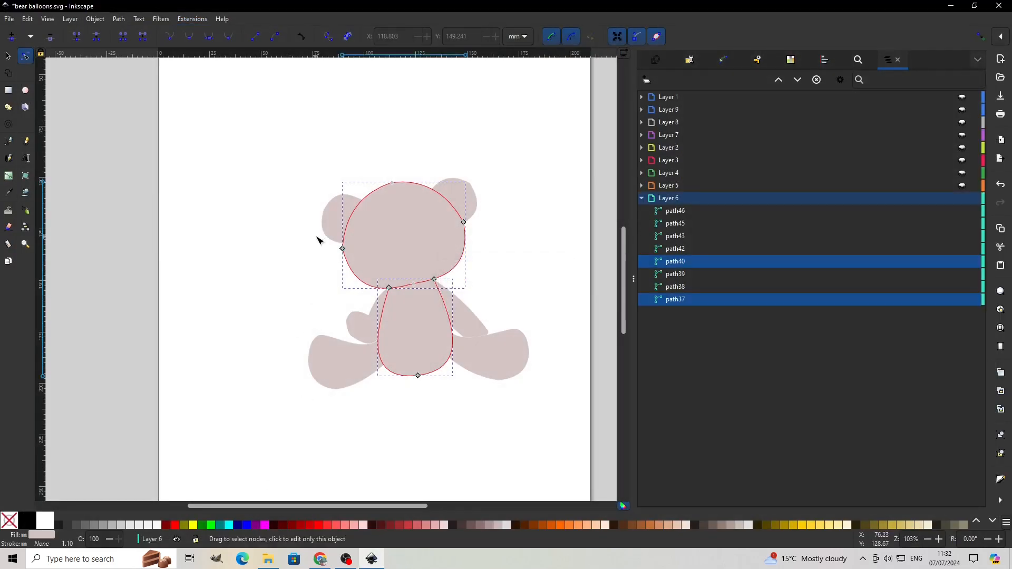
pyautogui.click(334, 219)
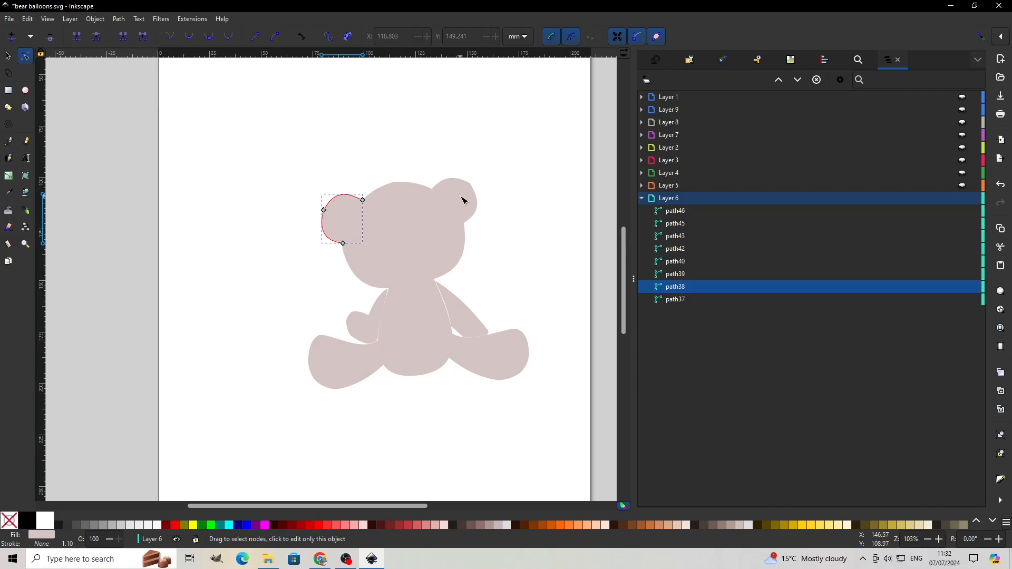
pyautogui.keyDown('shift'); pyautogui.click(461, 200); pyautogui.keyUp('shift')
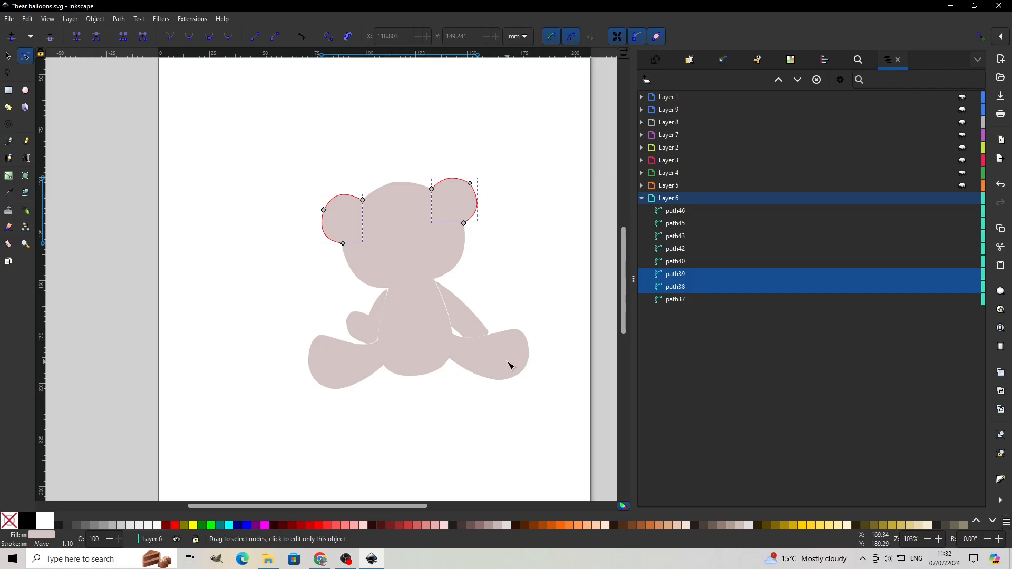
pyautogui.keyDown('shift'); pyautogui.click(510, 365); pyautogui.keyUp('shift')
pyautogui.keyDown('shift'); pyautogui.click(341, 374); pyautogui.keyUp('shift')
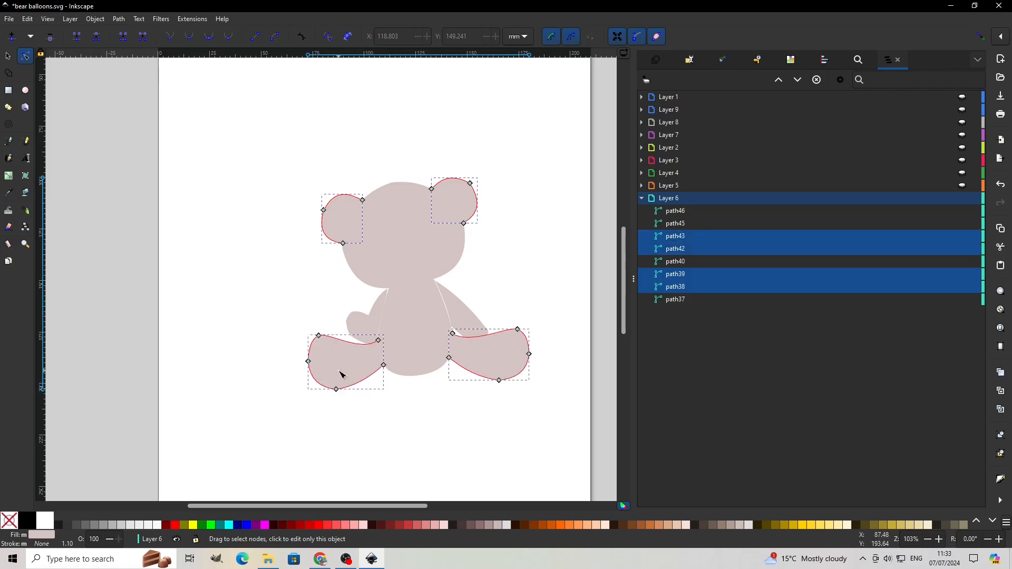
pyautogui.click(197, 20)
pyautogui.moveTo(217, 151)
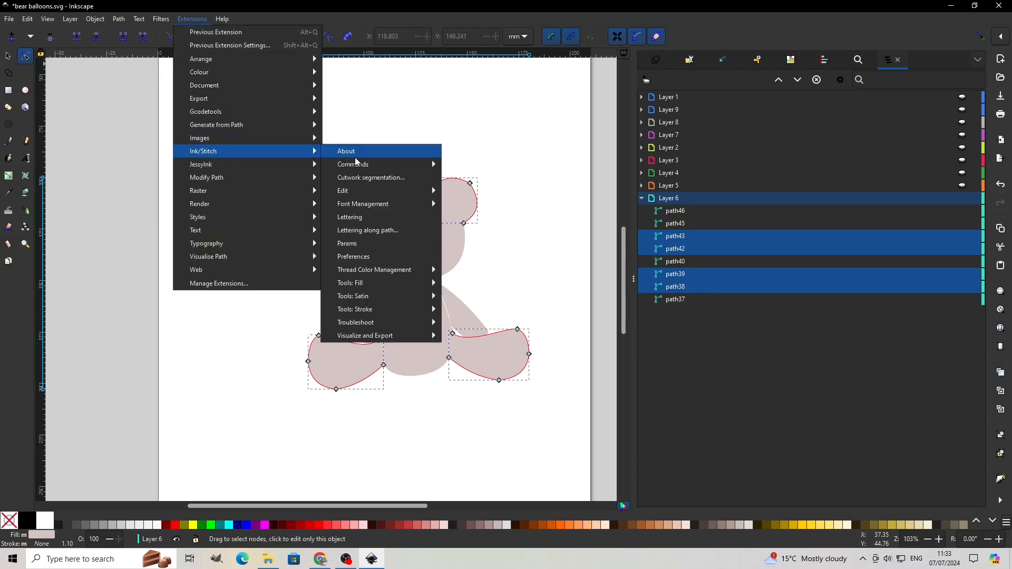
pyautogui.click(347, 244)
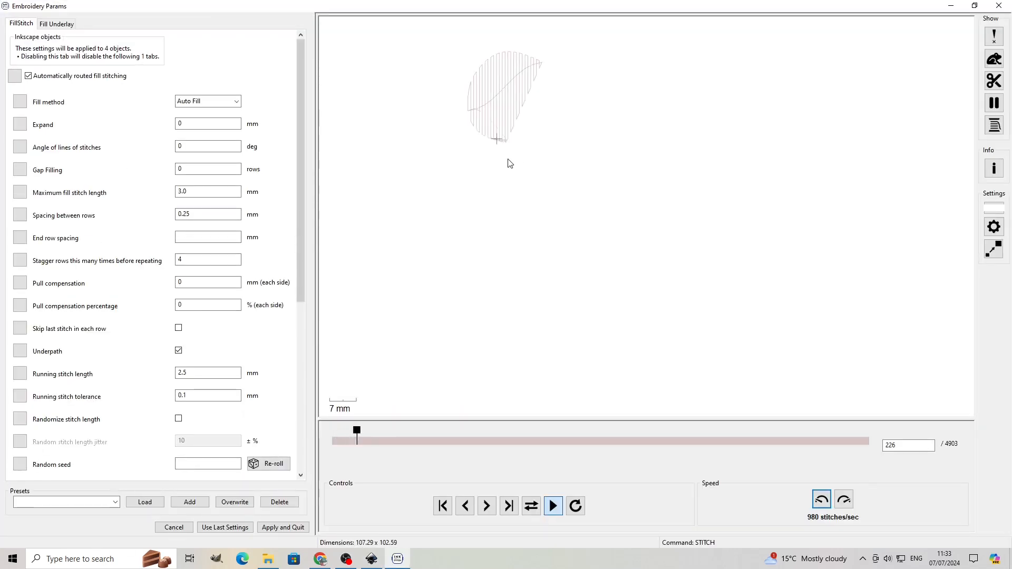
# Apply Legacy Fill with a stitch line angle of 95 degrees to the ears and legs
pyautogui.click(236, 102)
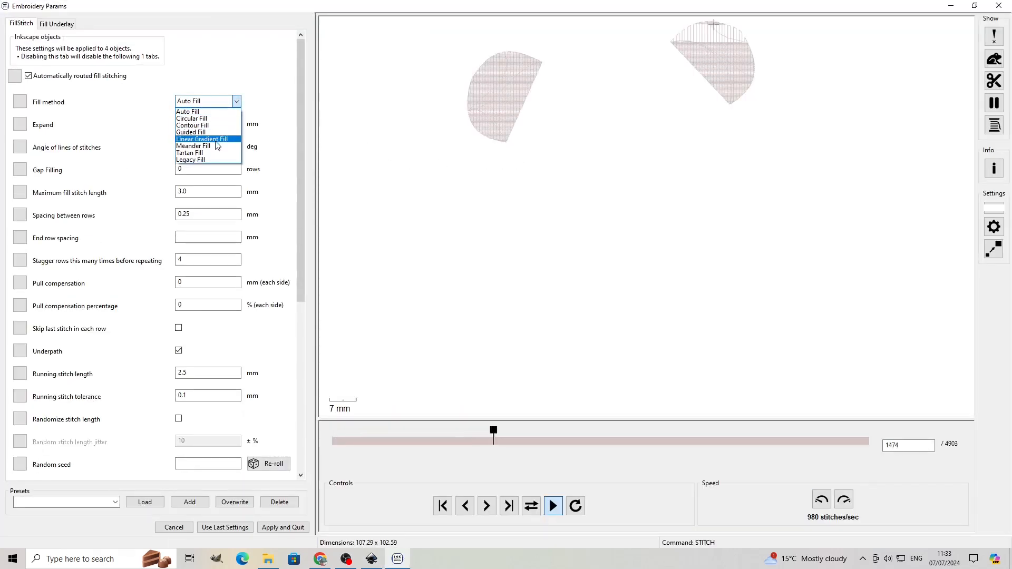
pyautogui.click(210, 160)
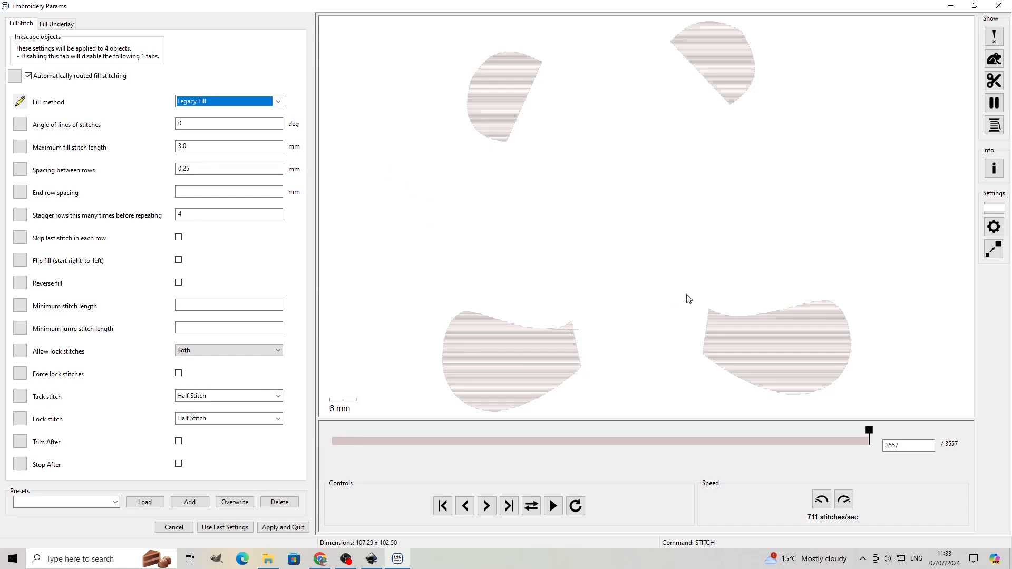
pyautogui.press('Tab')
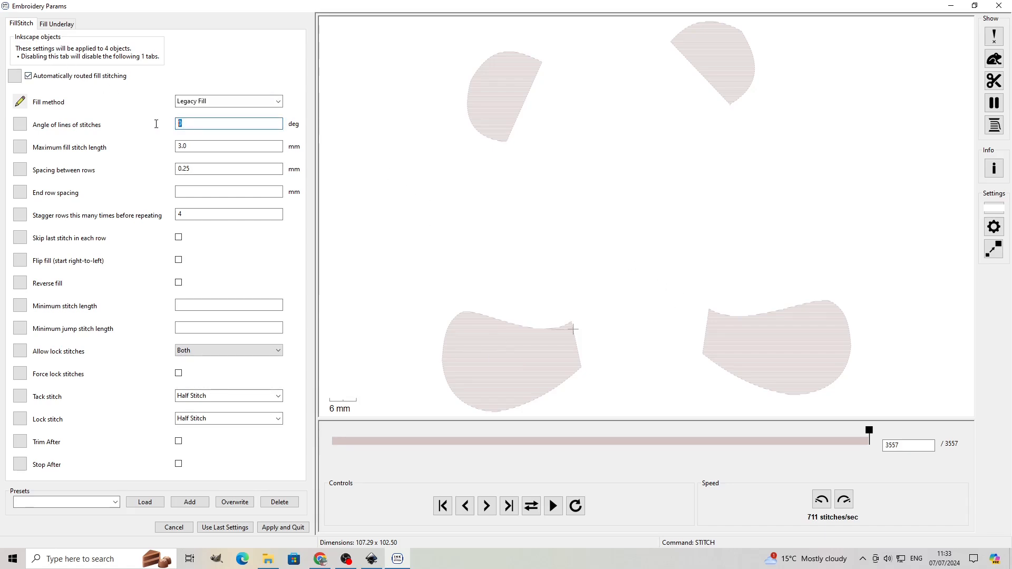
pyautogui.write('95')
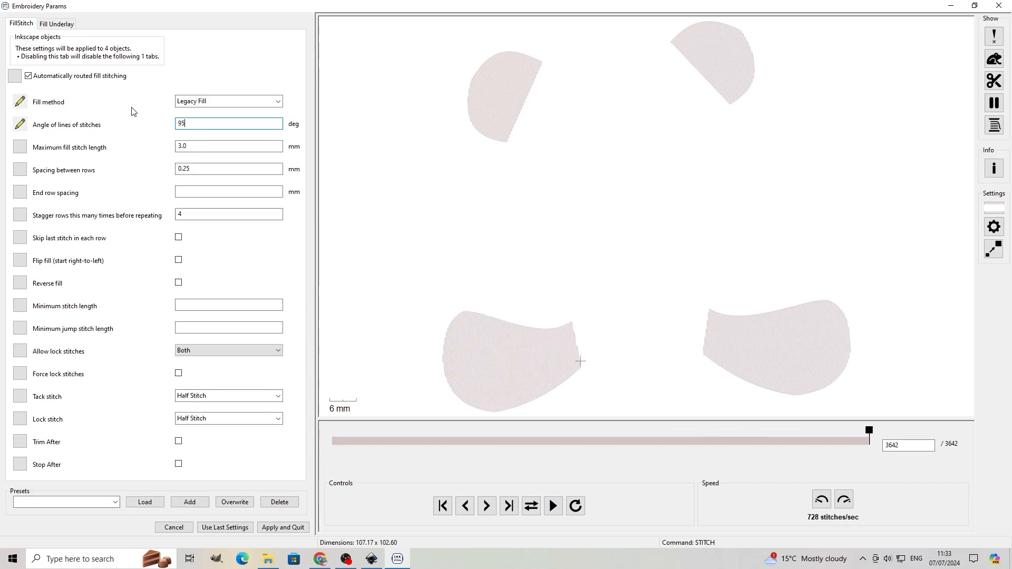
pyautogui.click(283, 528)
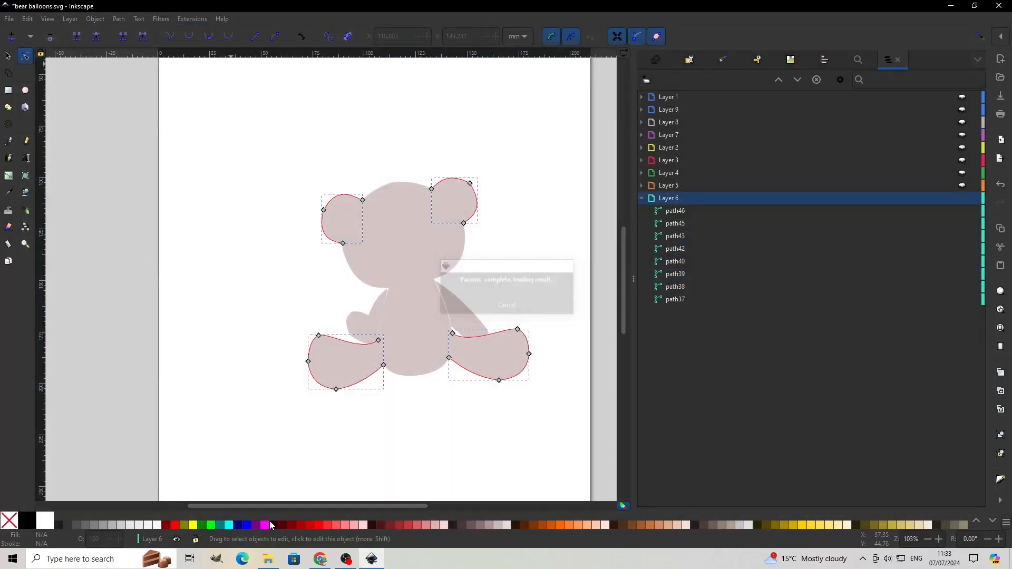
# Set the bear's two arms to Legacy Fill with a stitch line angle of 95 degrees in the Ink/Stitch Params
pyautogui.click(364, 325)
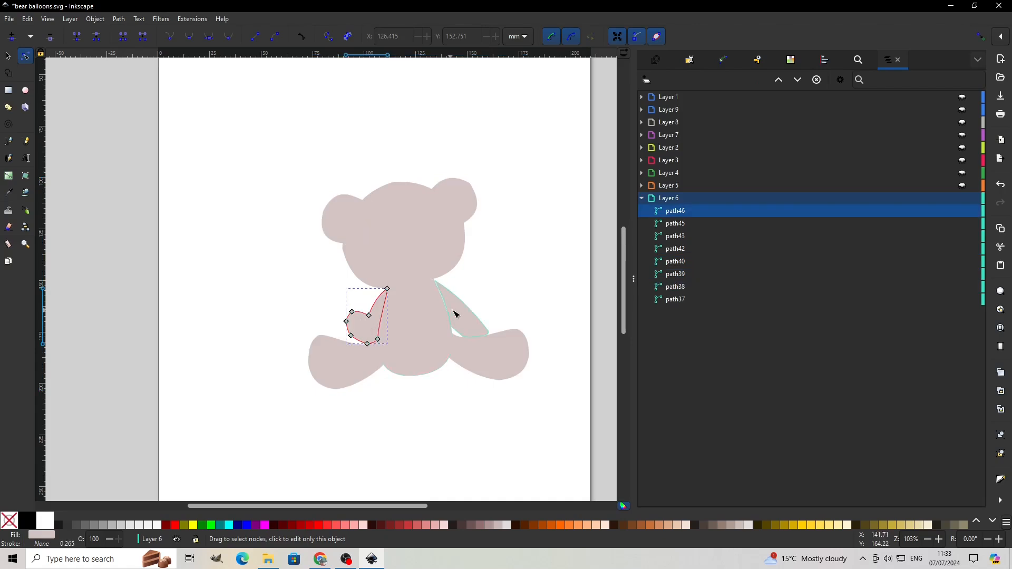
pyautogui.keyDown('shift'); pyautogui.click(458, 315); pyautogui.keyUp('shift')
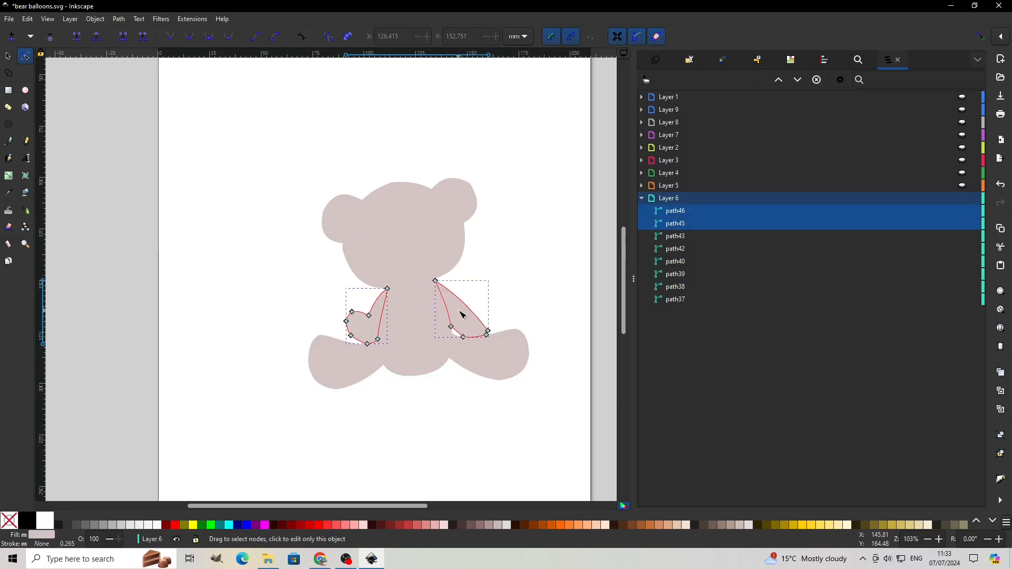
pyautogui.click(196, 19)
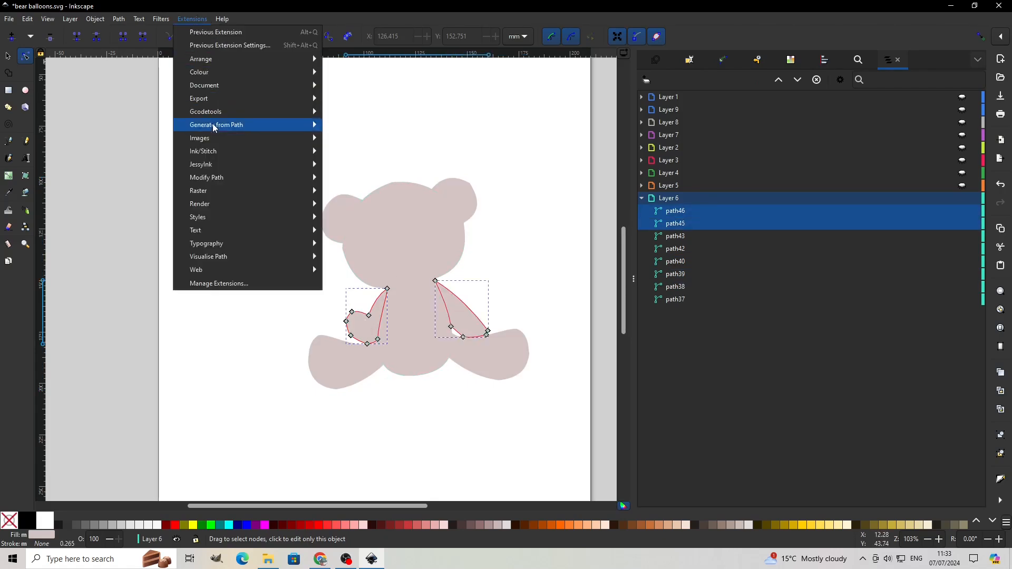
pyautogui.moveTo(215, 152)
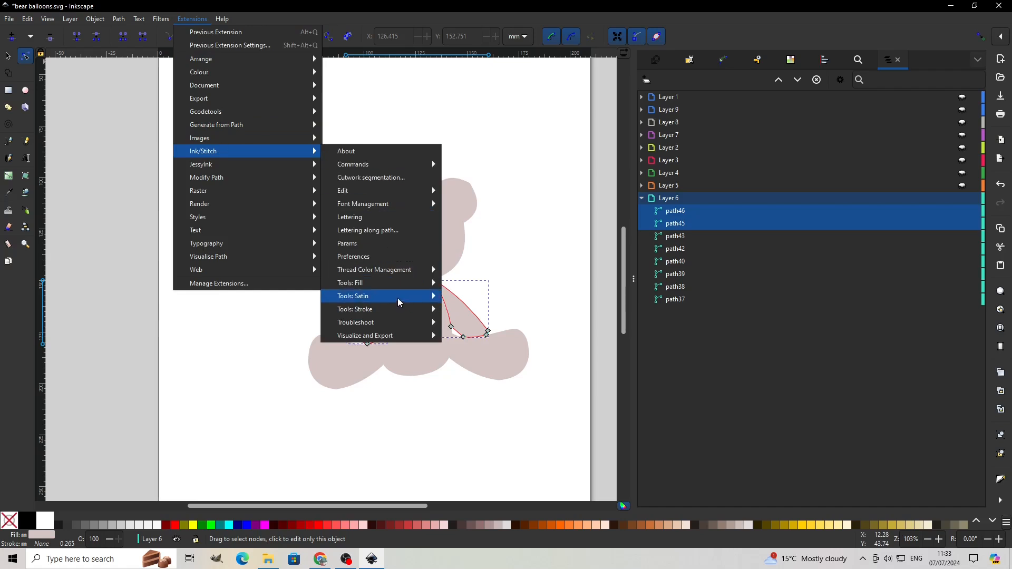
pyautogui.click(360, 249)
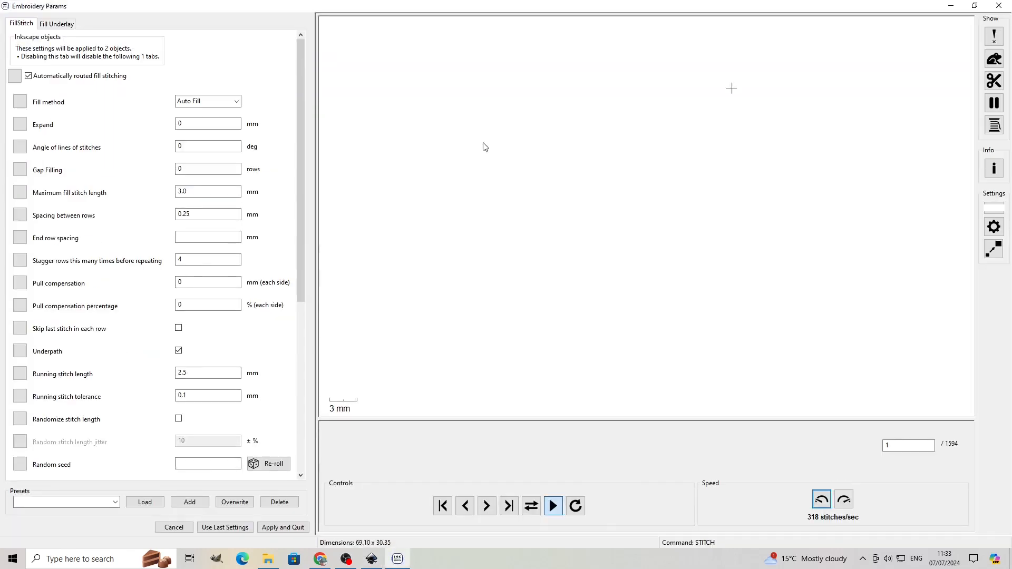
pyautogui.click(236, 101)
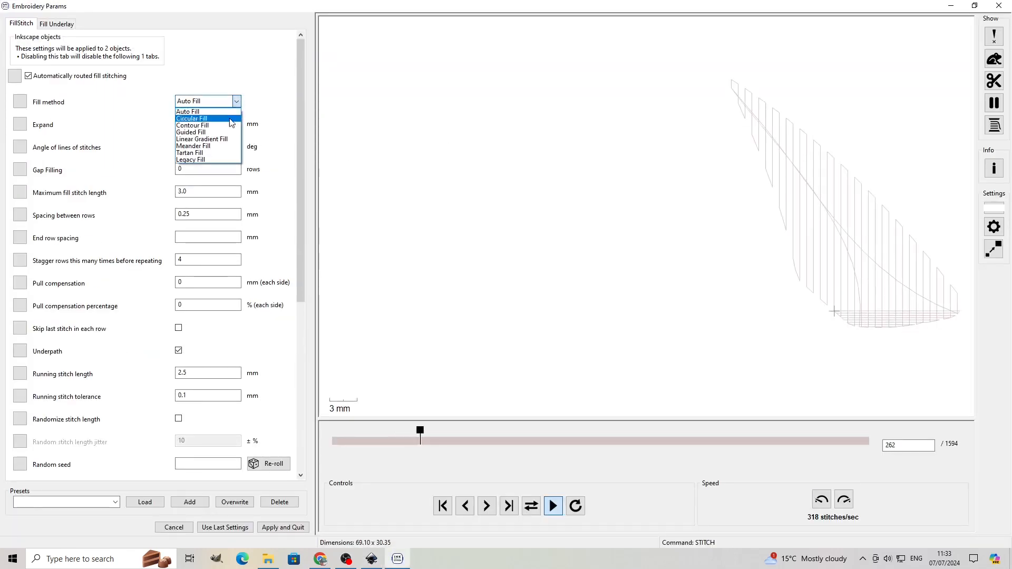
pyautogui.click(210, 160)
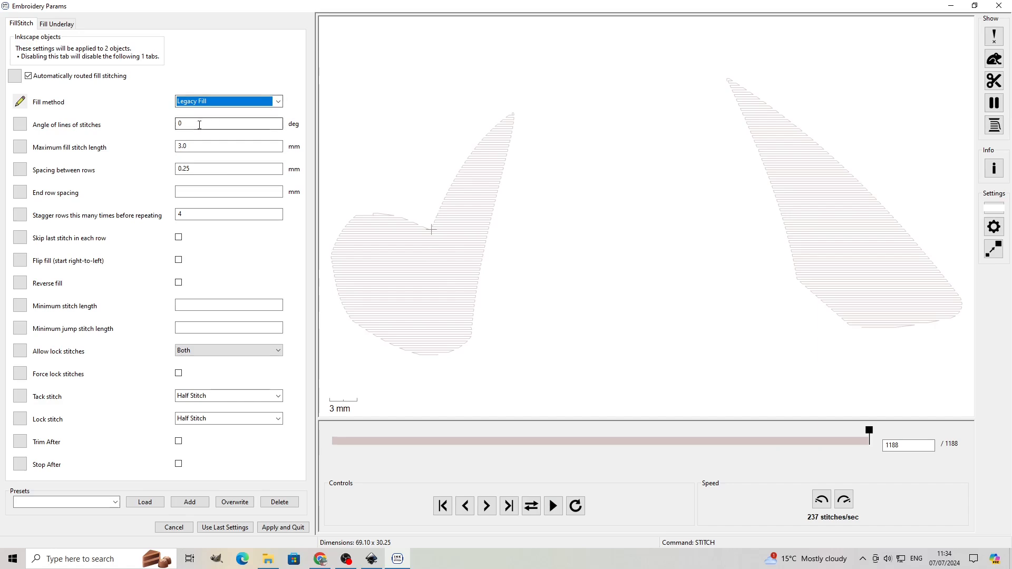
pyautogui.press('Tab')
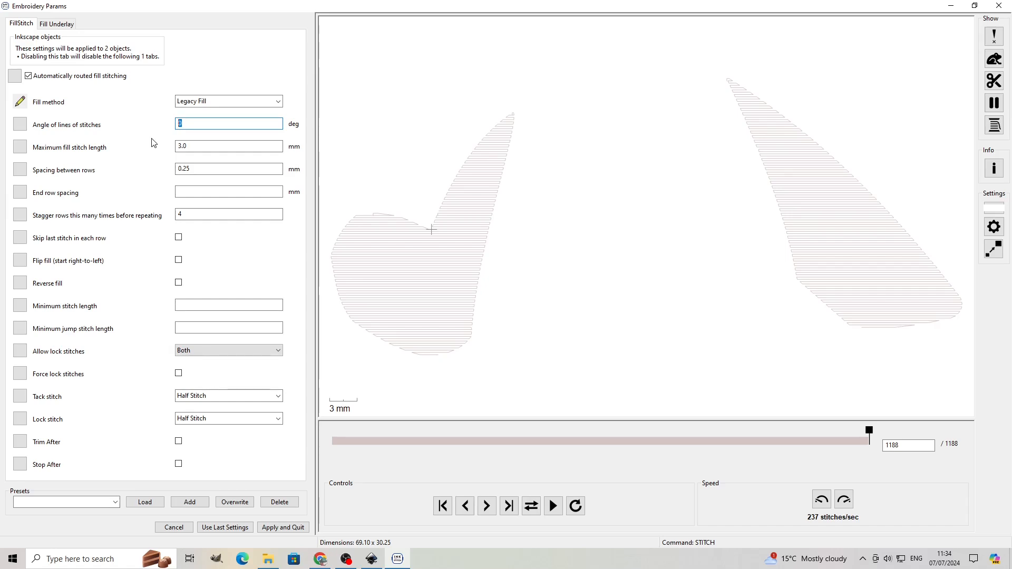
pyautogui.write('95')
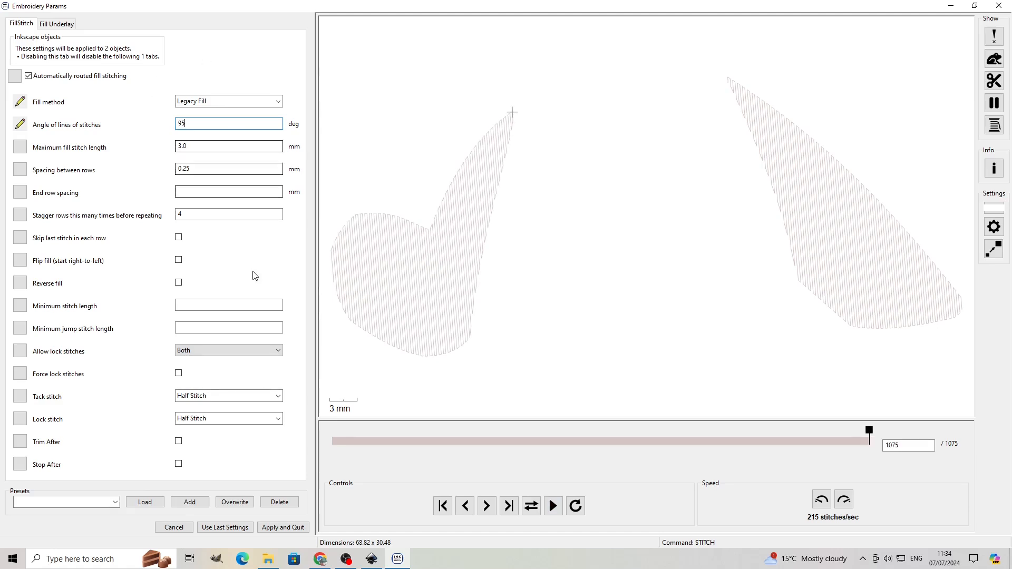
pyautogui.click(283, 527)
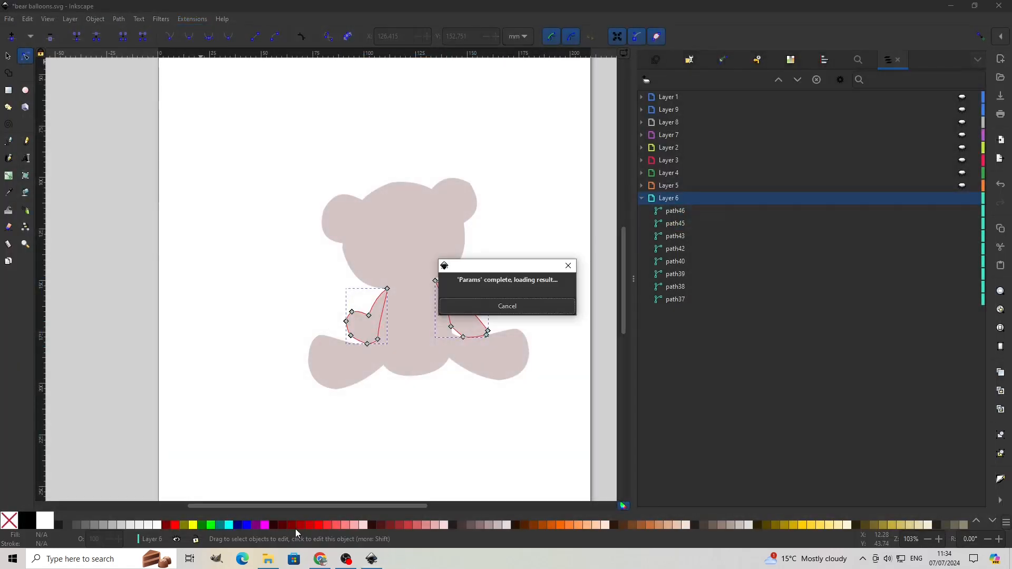
# Simulate the stitching of all the bear shapes on Layer 6 to check the order and the overlaps
pyautogui.click(364, 469)
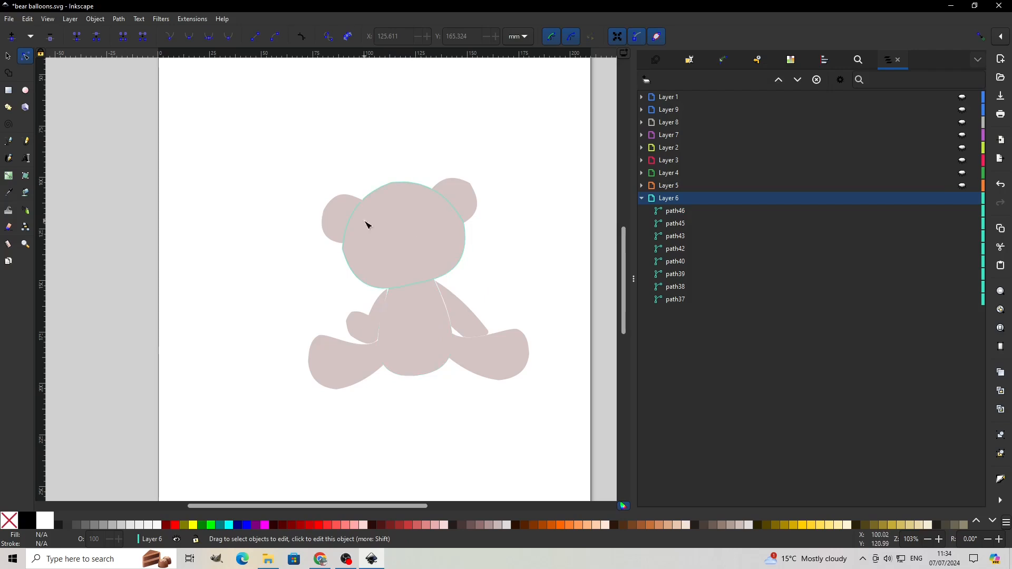
pyautogui.moveTo(270, 131); pyautogui.dragTo(555, 431)
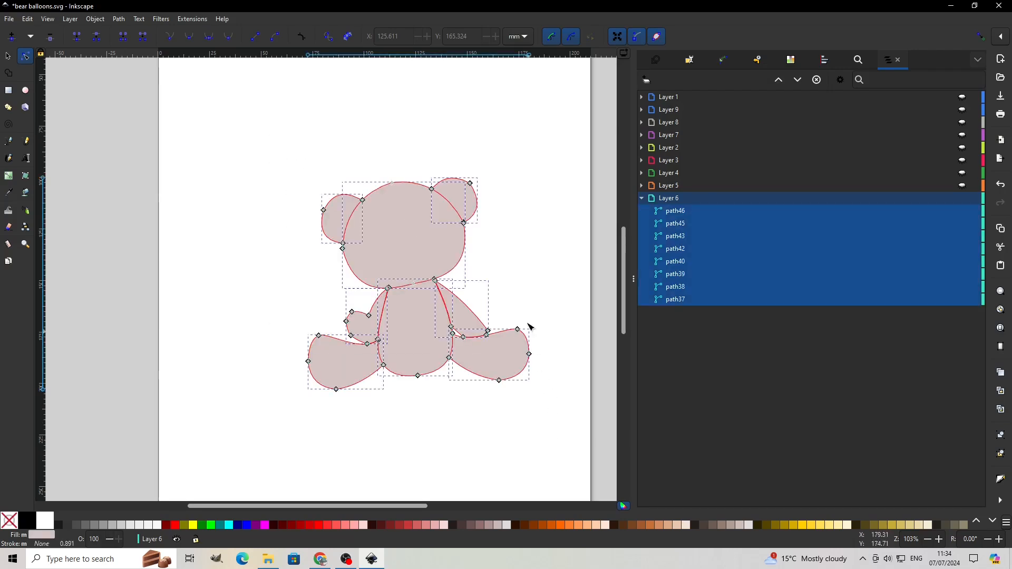
pyautogui.click(195, 20)
pyautogui.moveTo(252, 258)
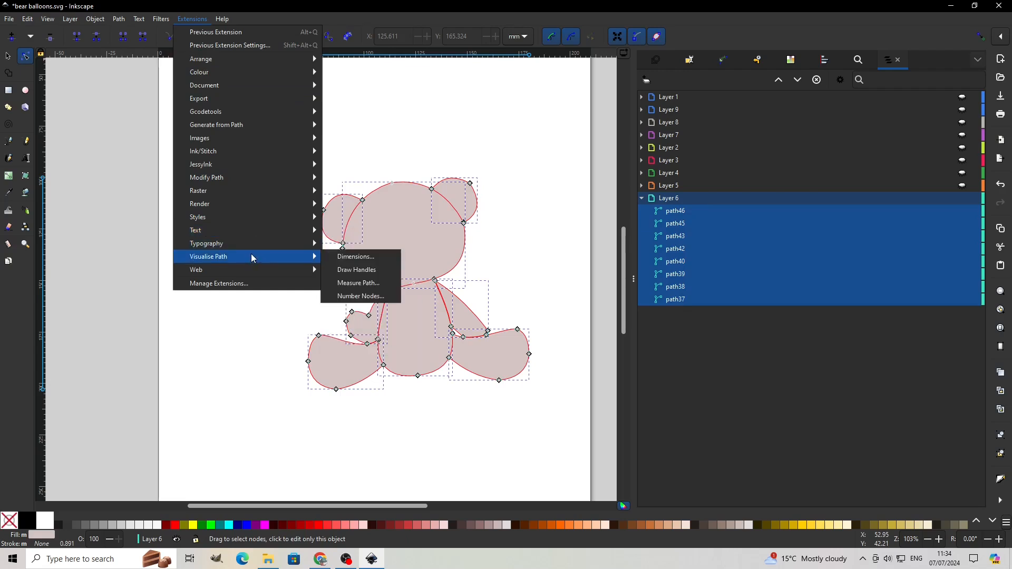
pyautogui.moveTo(250, 152)
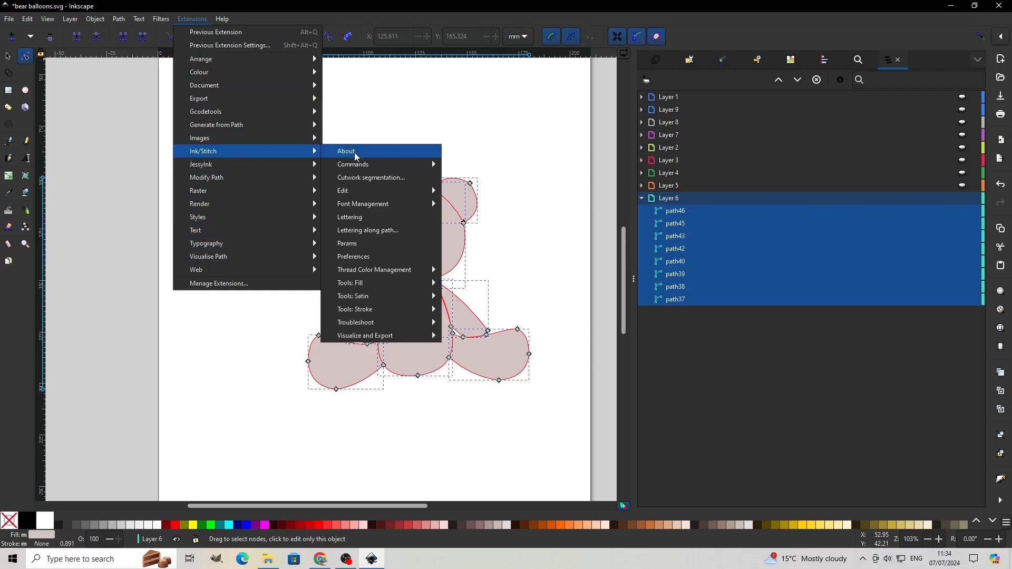
pyautogui.moveTo(421, 340)
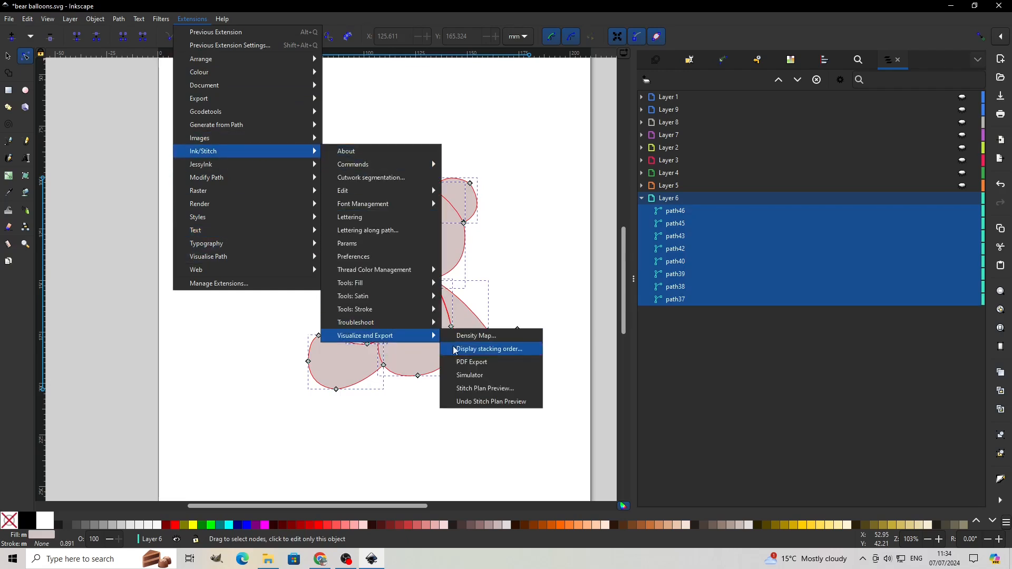
pyautogui.click(475, 377)
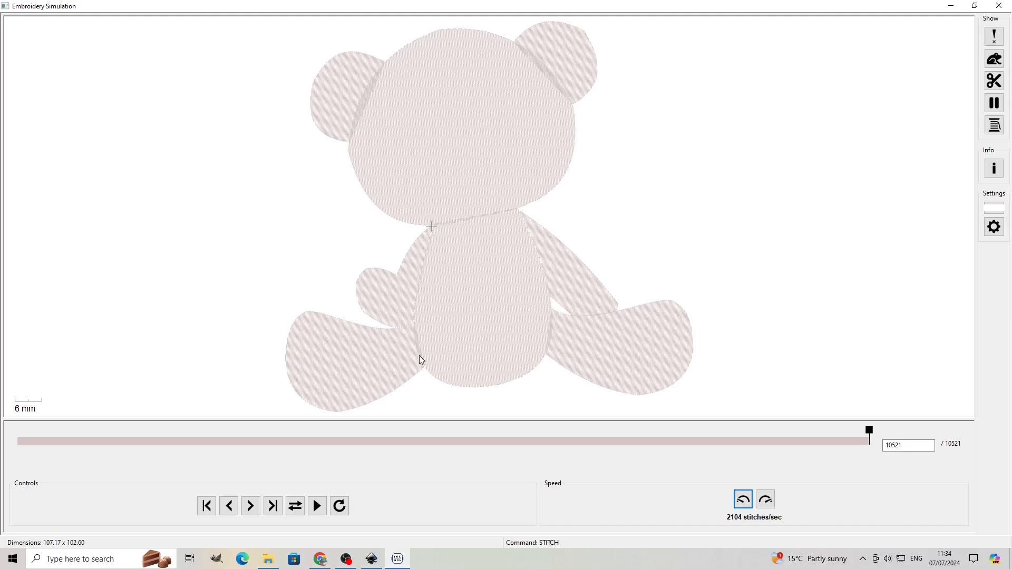
pyautogui.click(999, 8)
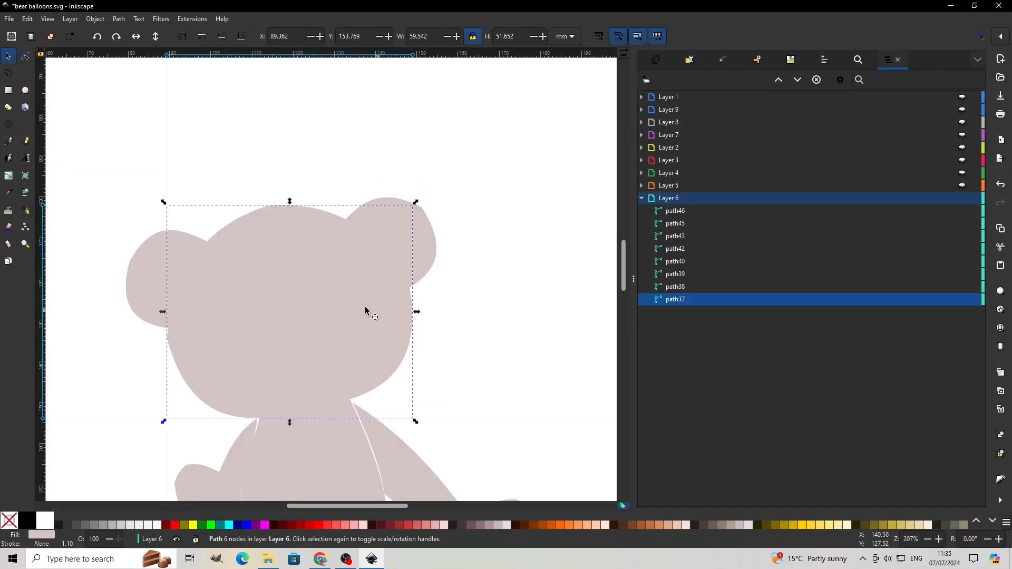
# Identify the head, ear and body paths in Layer 6, and move the head path directly above the body path in the stacking order
pyautogui.click(290, 301)
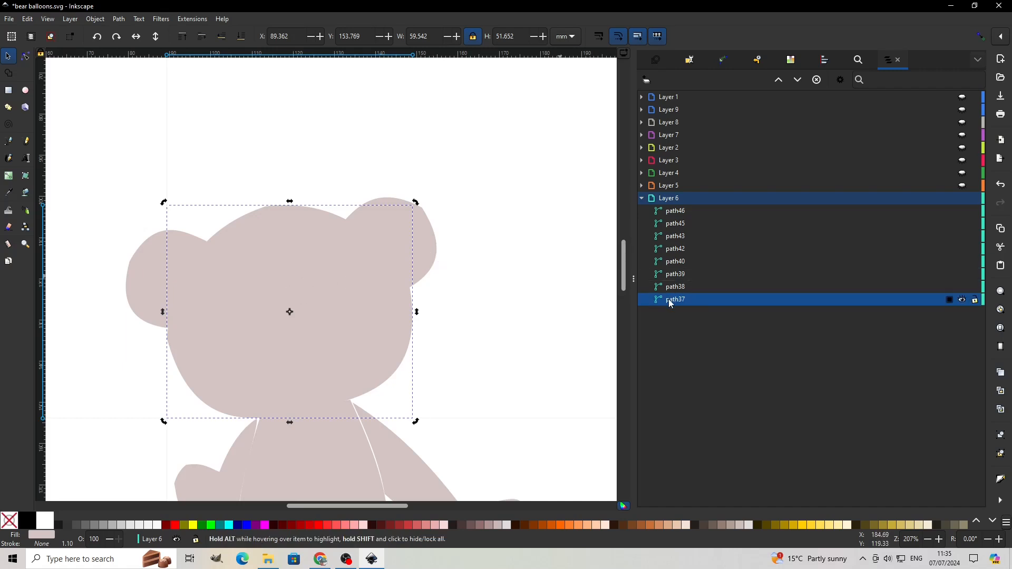
pyautogui.click(679, 289)
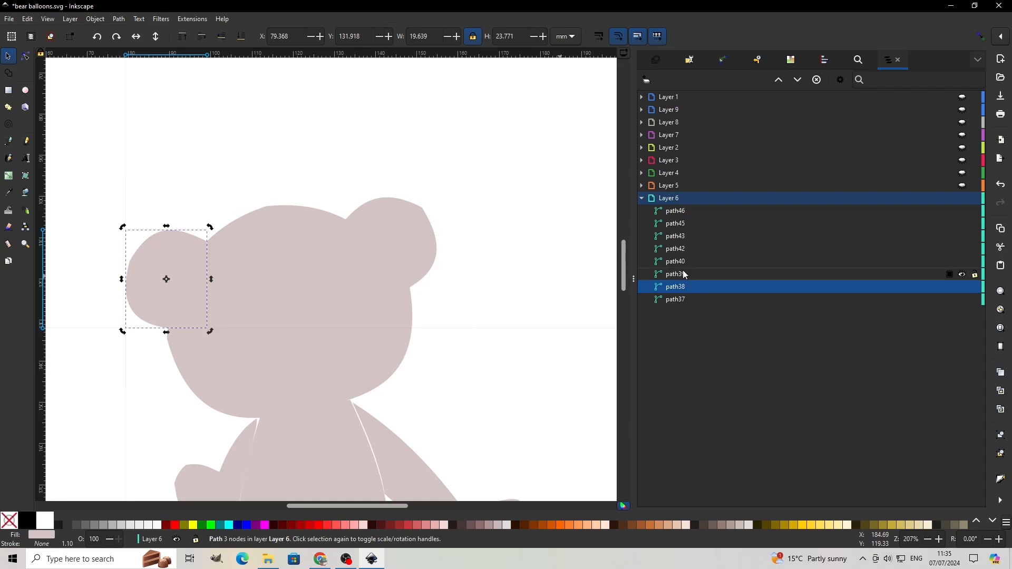
pyautogui.click(684, 275)
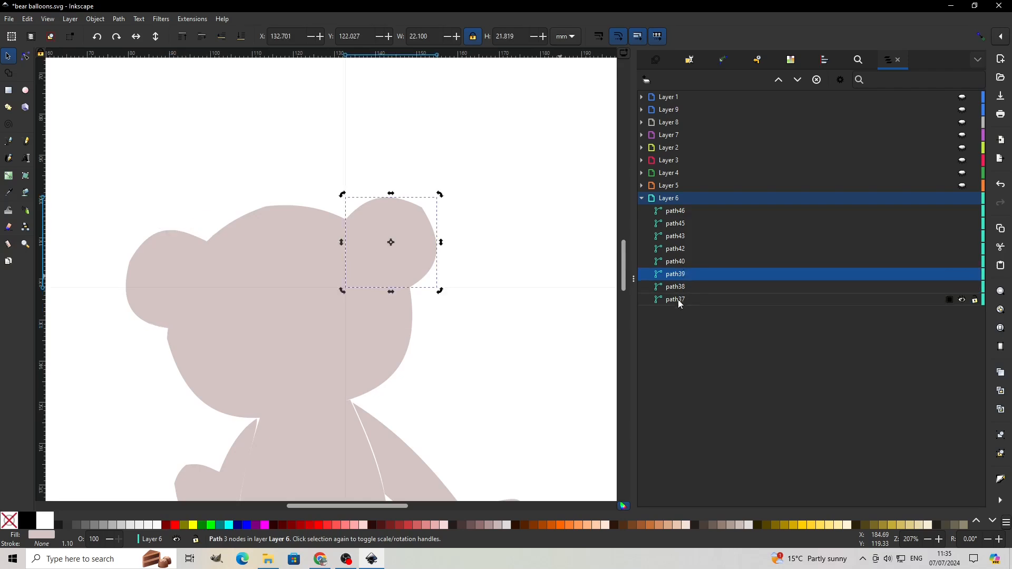
pyautogui.scroll(-2, 522, 319)
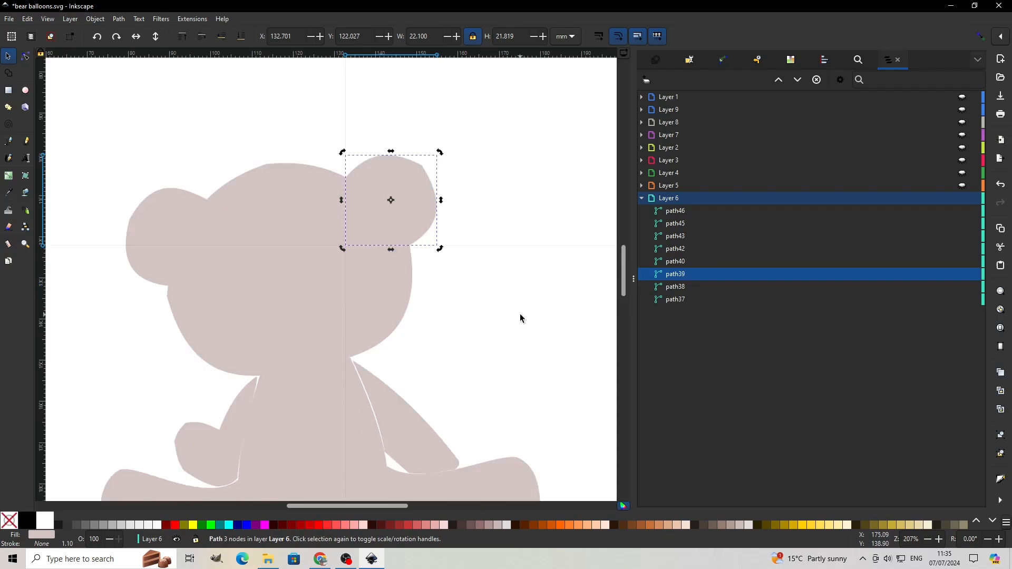
pyautogui.click(285, 393)
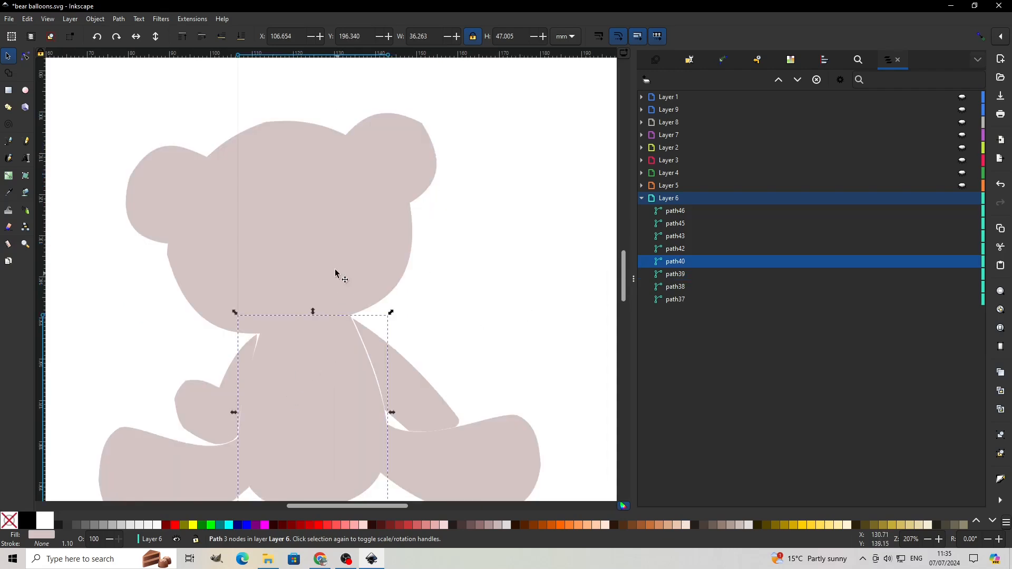
pyautogui.click(325, 249)
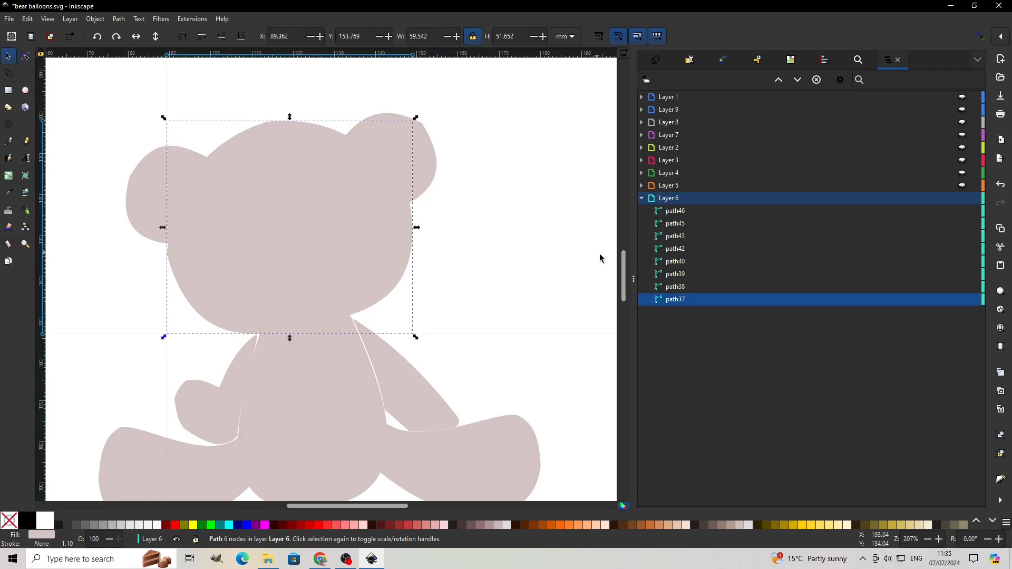
pyautogui.moveTo(672, 302); pyautogui.dragTo(669, 255)
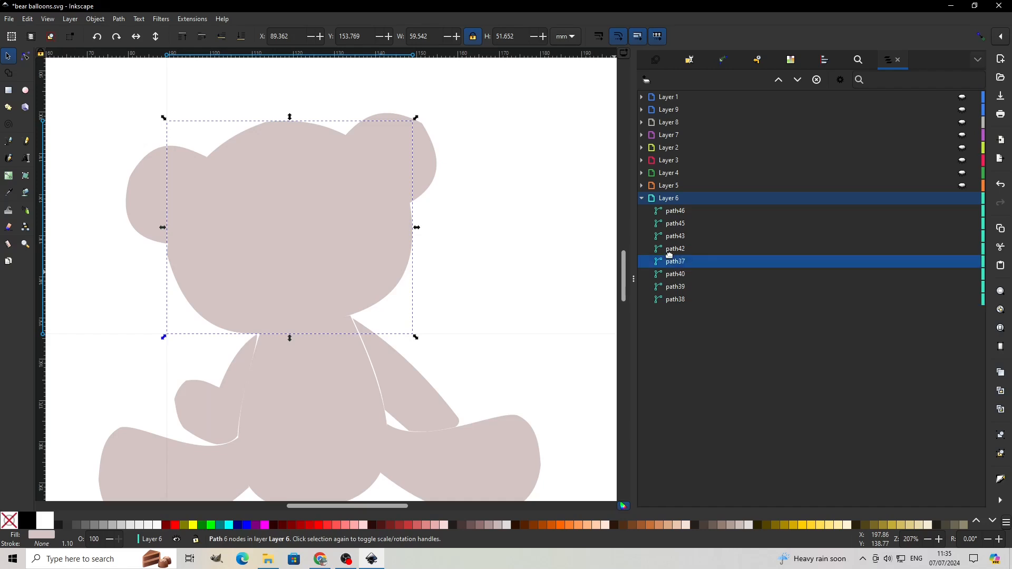
# Select all the bear shapes on Layer 6 and simulate their stitching with the head path above the body path
pyautogui.click(464, 95)
pyautogui.scroll(-2, 488, 136)
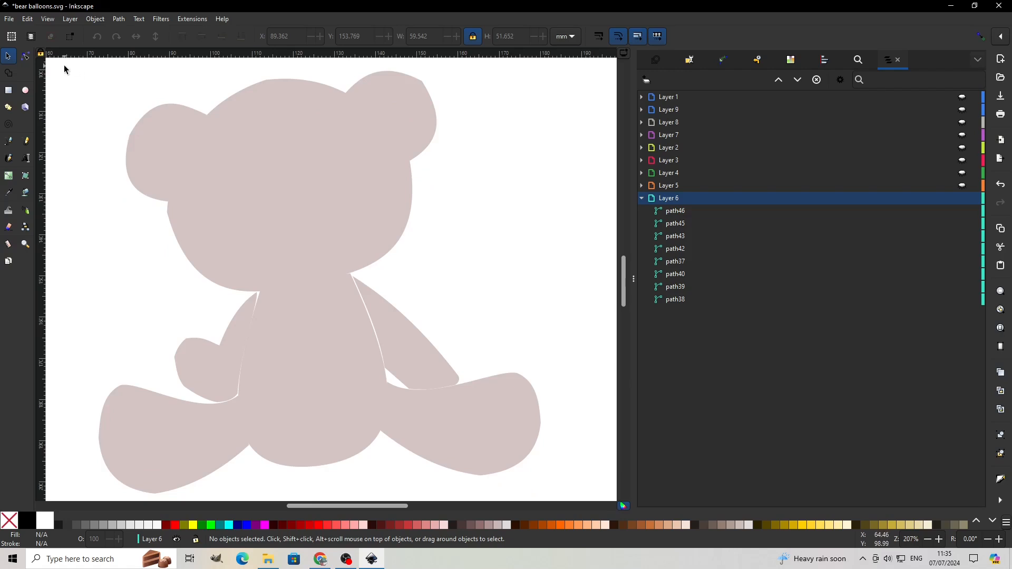
pyautogui.moveTo(64, 66); pyautogui.dragTo(542, 457)
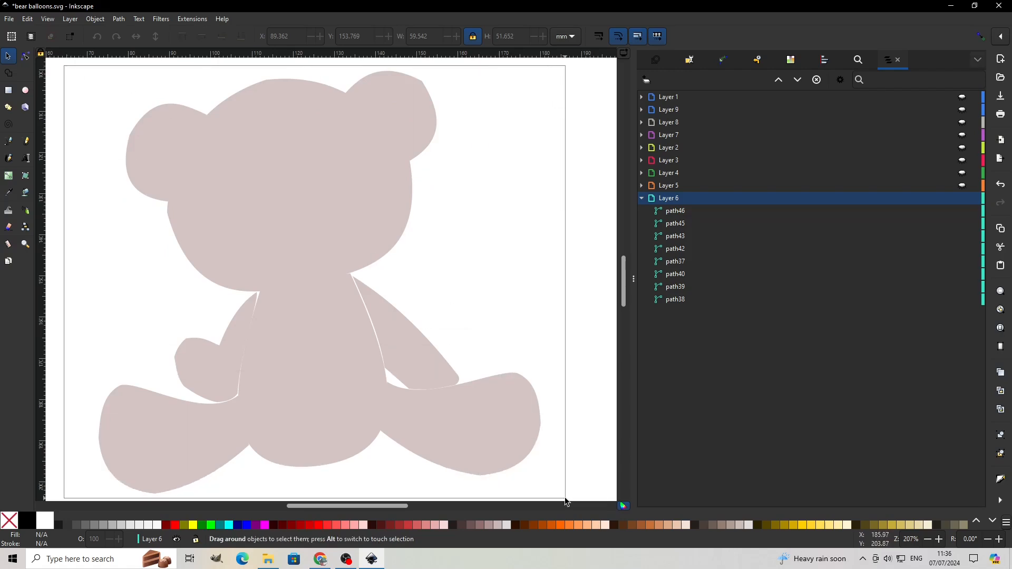
pyautogui.moveTo(565, 501); pyautogui.dragTo(565, 502)
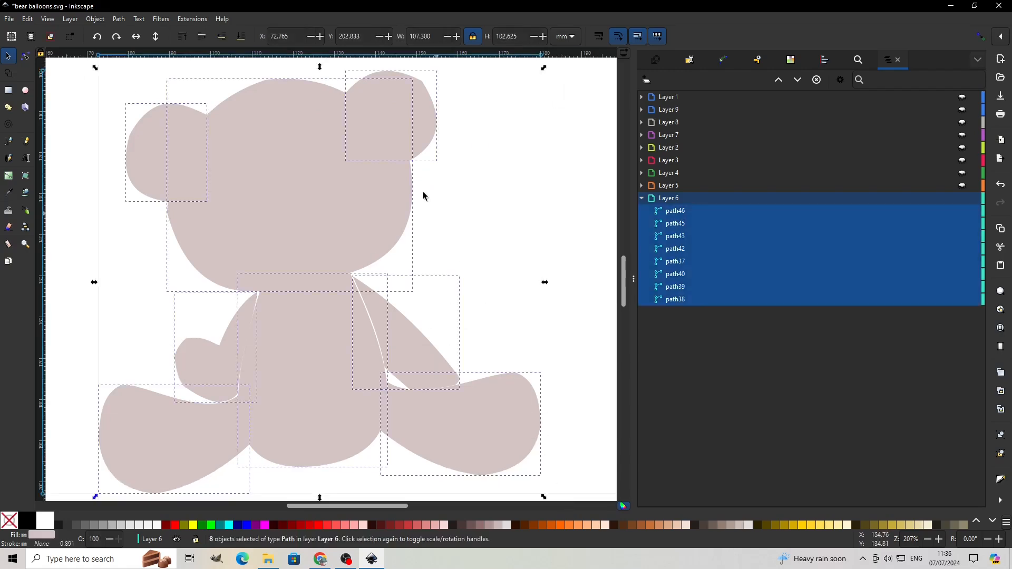
pyautogui.click(193, 20)
pyautogui.moveTo(245, 157)
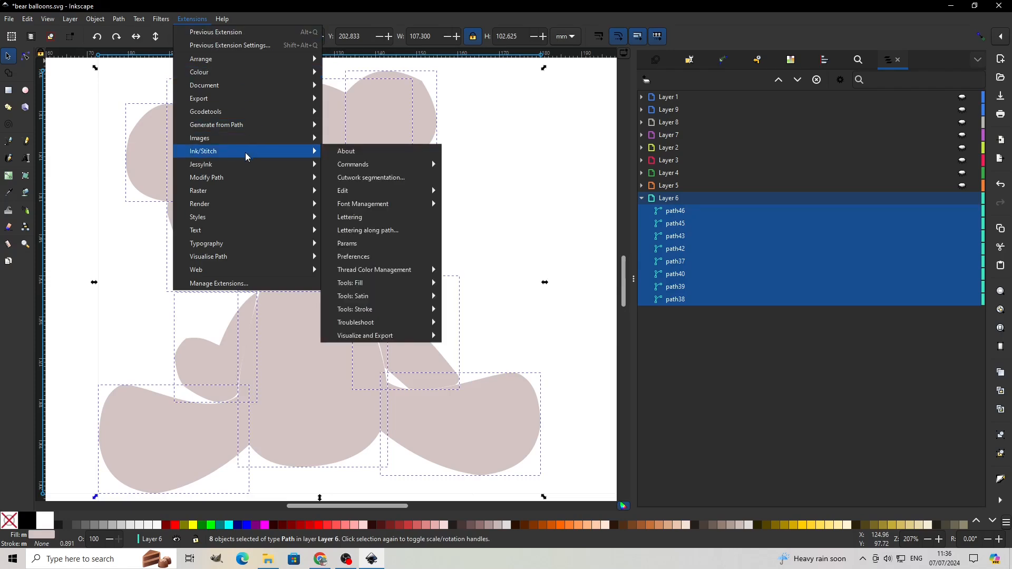
pyautogui.moveTo(401, 337)
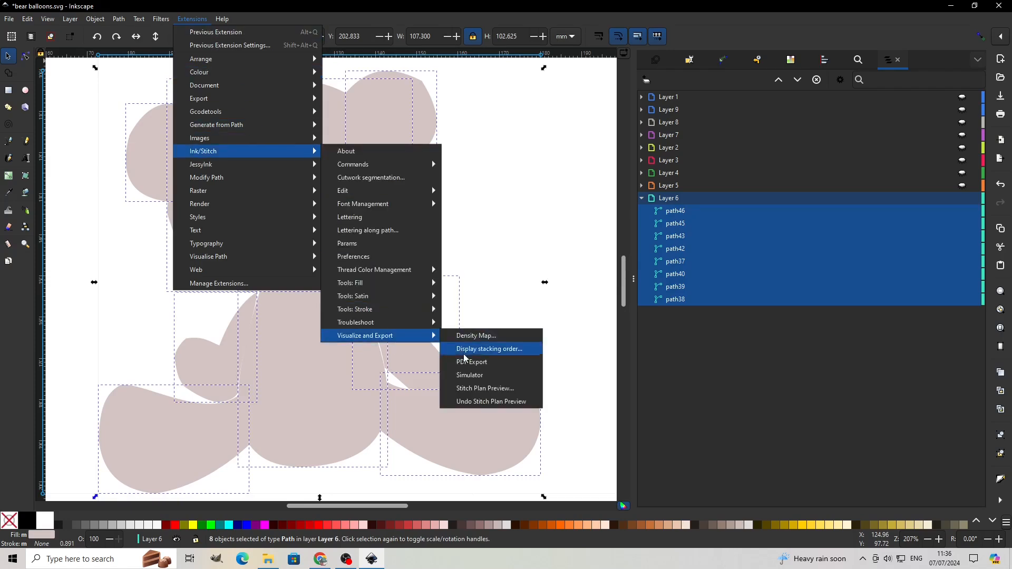
pyautogui.click(499, 377)
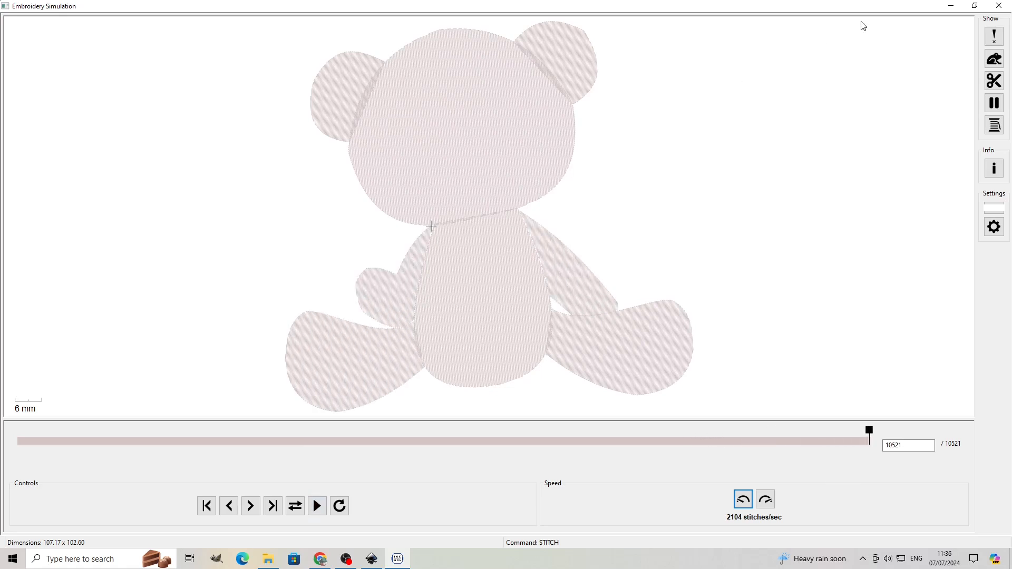
pyautogui.click(950, 8)
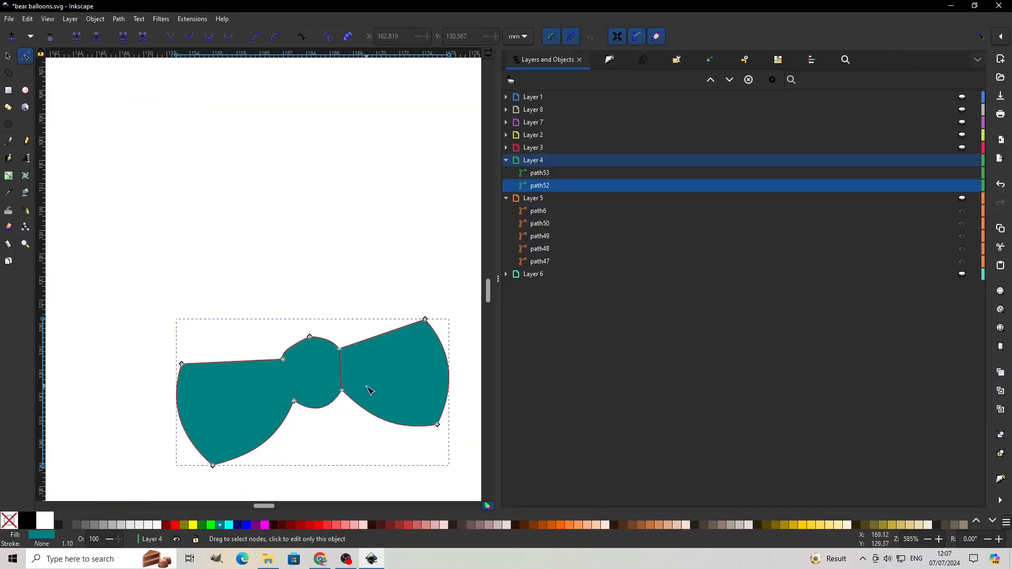
# Set the teal bow tie path to Legacy Fill with a stitch line angle of 90 degrees and apply the parameters
pyautogui.hotkey('shift', 'alt', 'd')
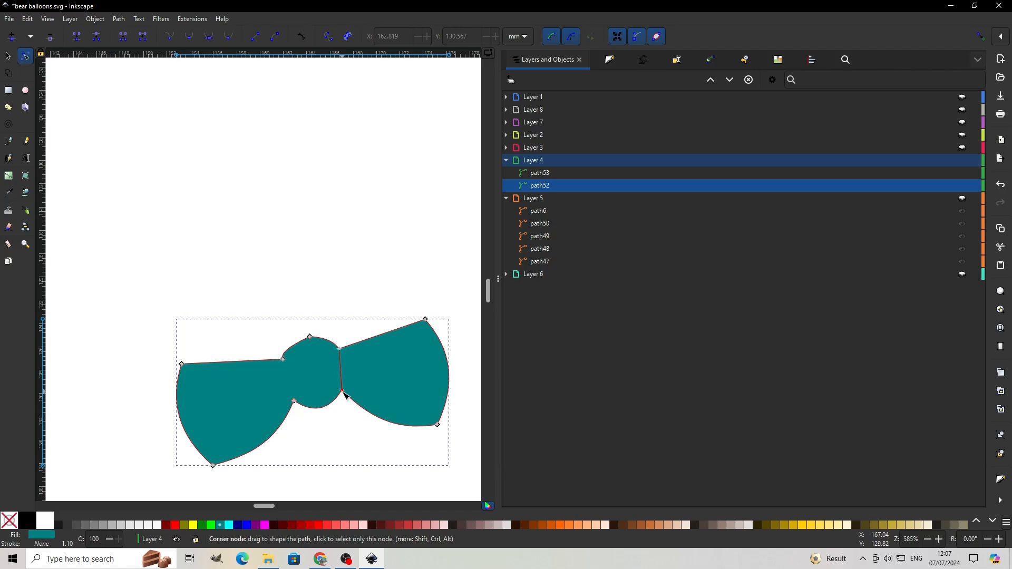
pyautogui.click(343, 392)
pyautogui.click(351, 255)
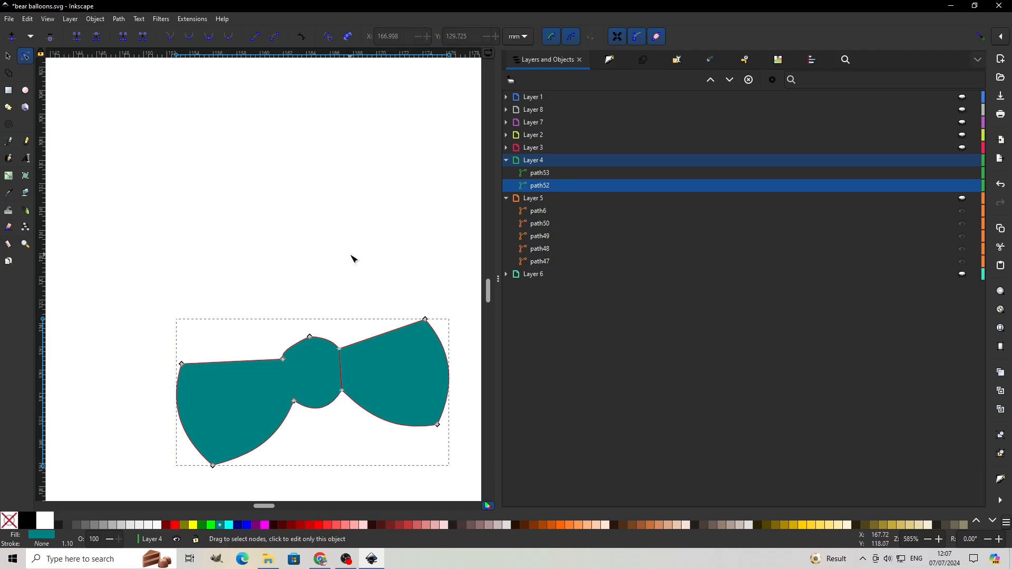
pyautogui.click(195, 19)
pyautogui.moveTo(201, 141)
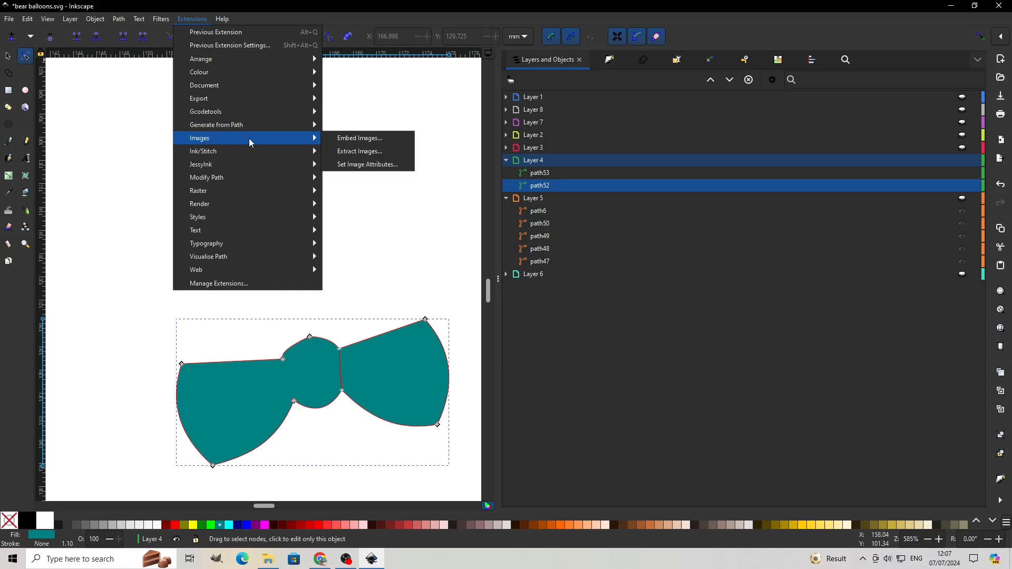
pyautogui.moveTo(287, 151)
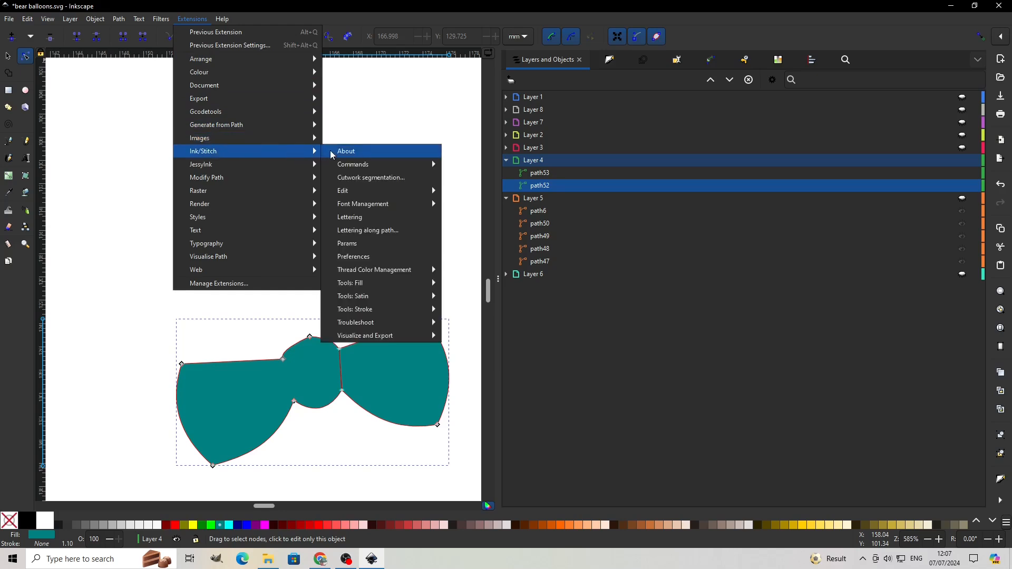
pyautogui.click(356, 244)
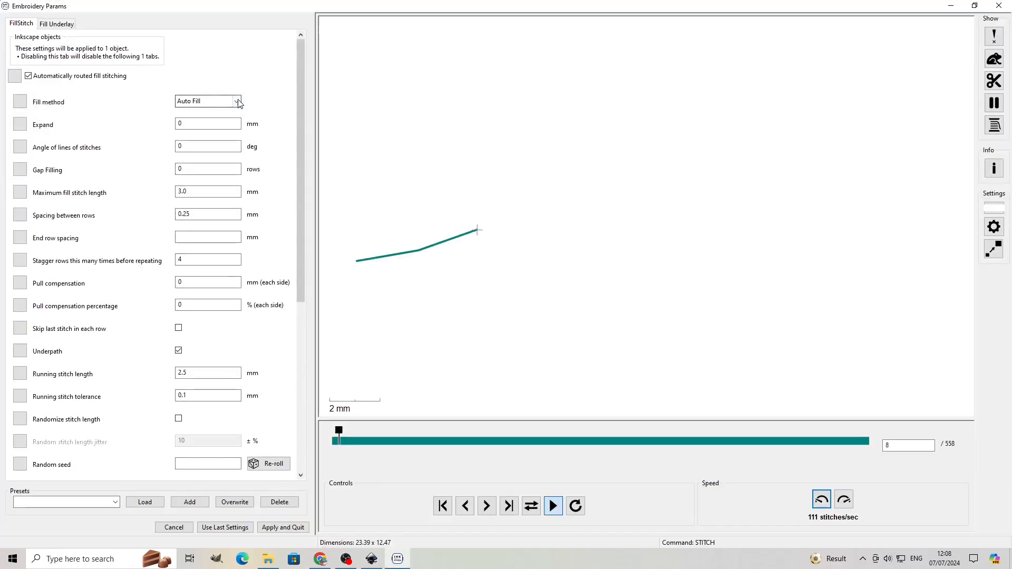
pyautogui.click(238, 102)
pyautogui.click(213, 161)
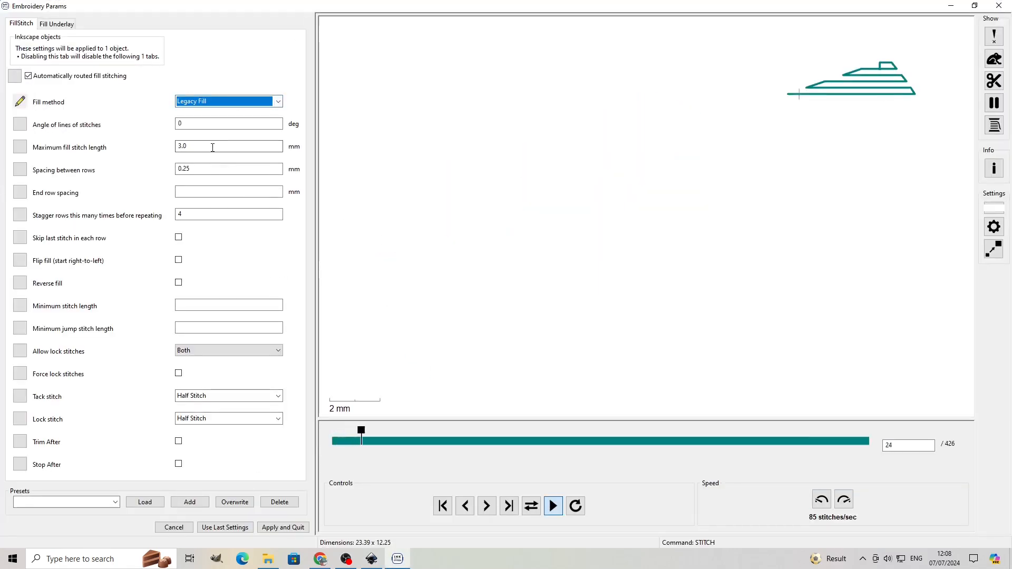
pyautogui.press('Tab')
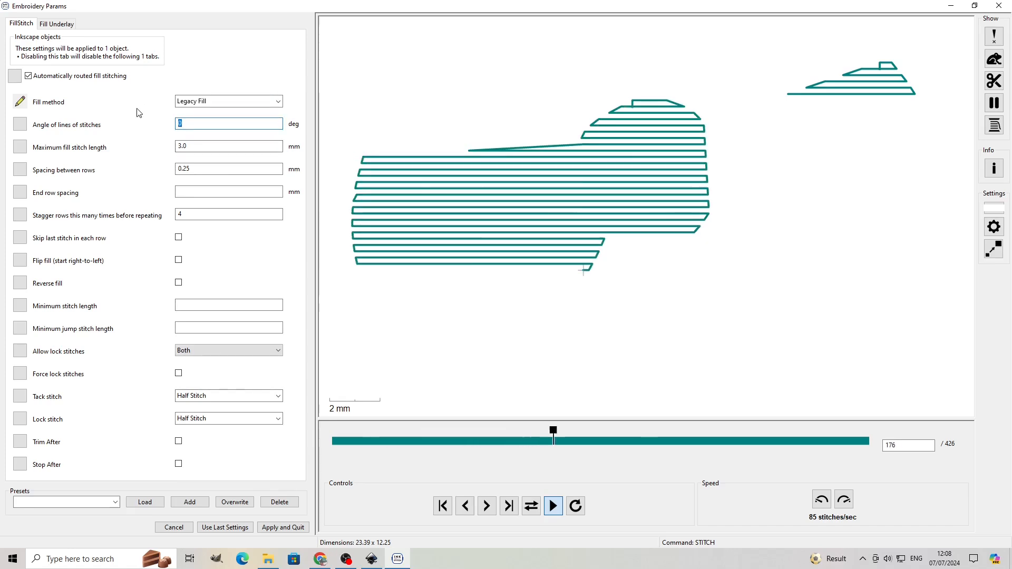
pyautogui.write('90')
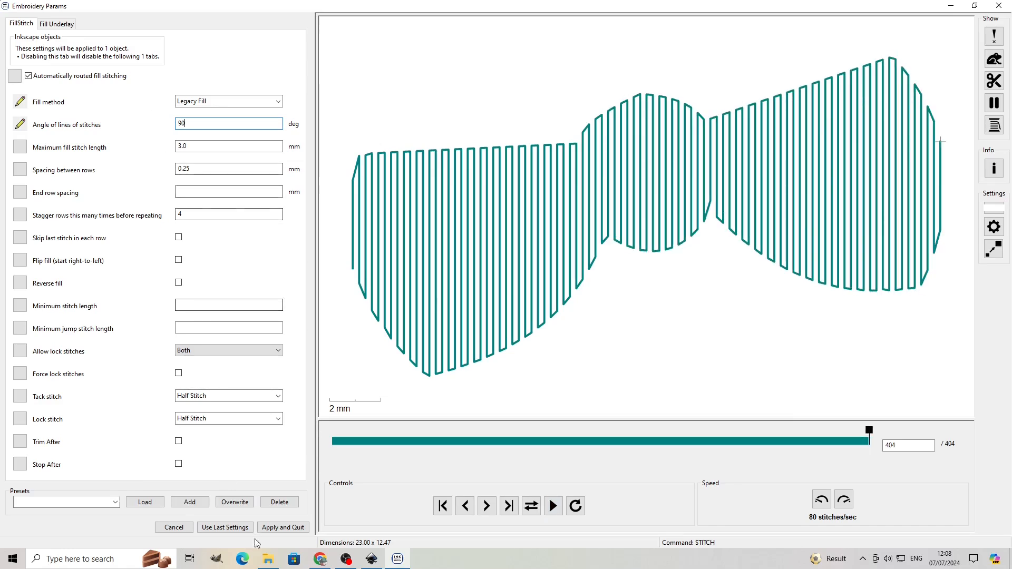
pyautogui.click(283, 528)
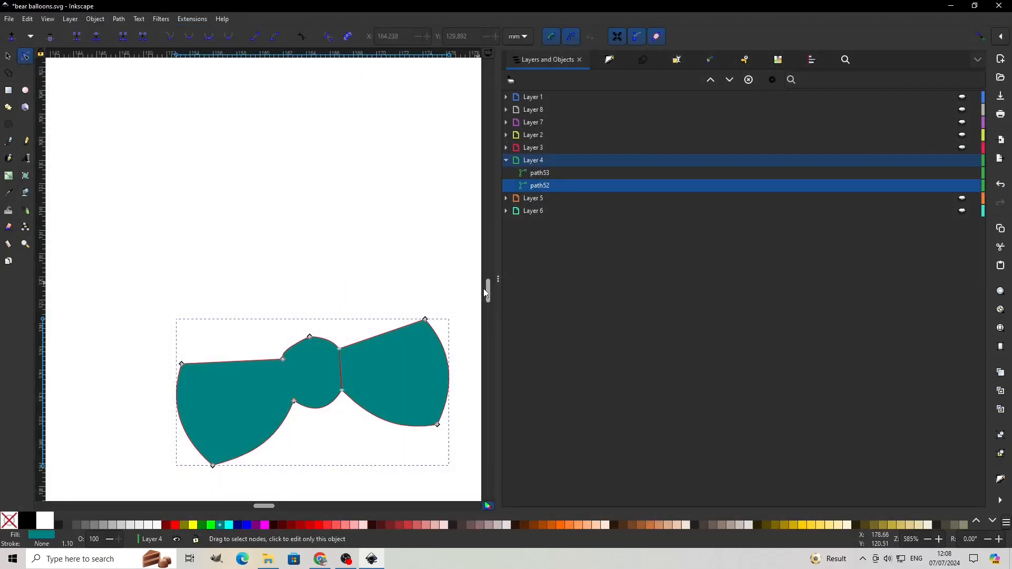
# Select the teal balloon on Layer 4 and set its fill method to Legacy Fill in the Ink/Stitch Params
pyautogui.moveTo(487, 293); pyautogui.dragTo(488, 232)
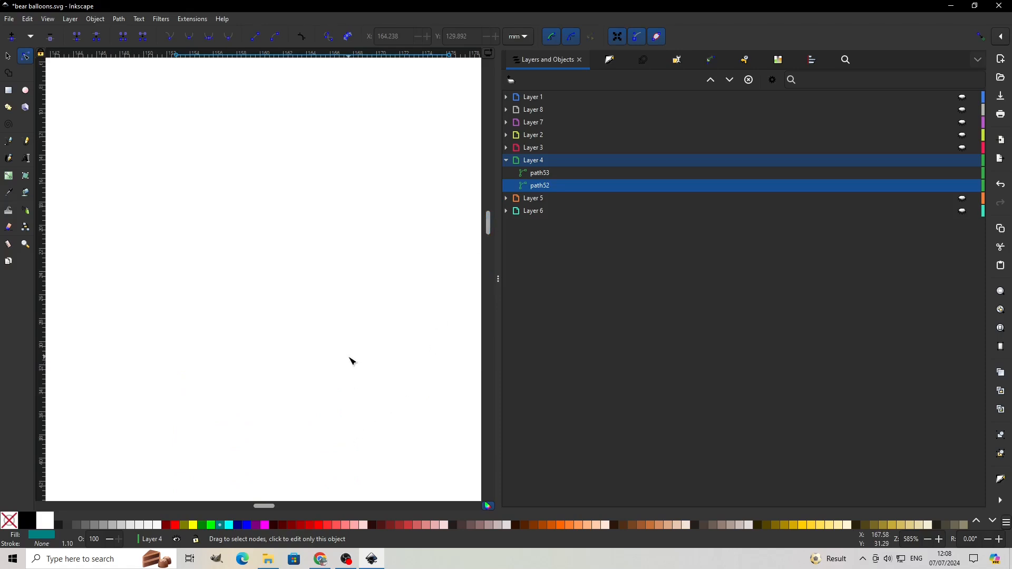
pyautogui.keyDown('ctrl'); pyautogui.scroll(-4, 352, 360); pyautogui.keyUp('ctrl')
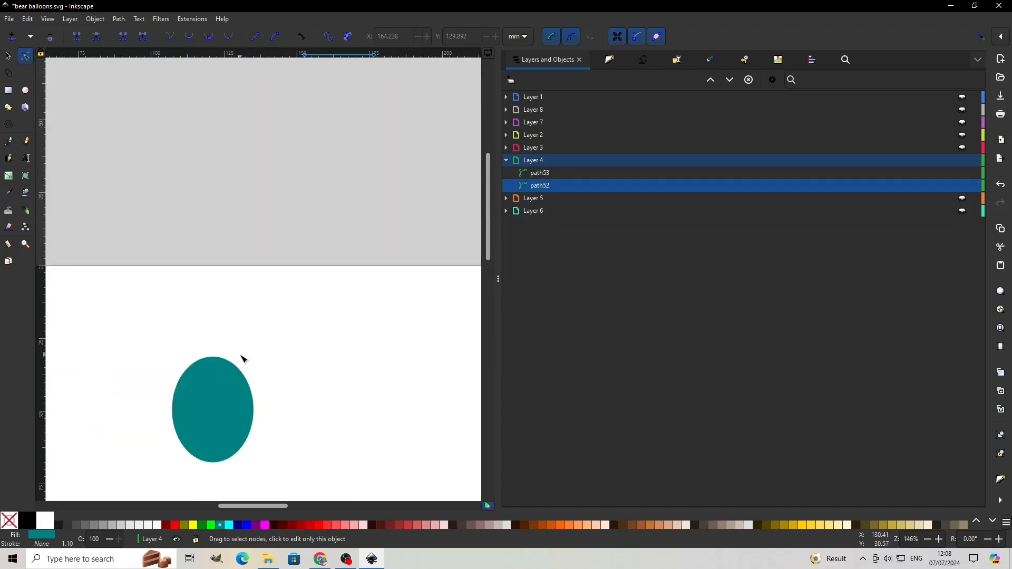
pyautogui.moveTo(150, 340); pyautogui.dragTo(282, 478)
pyautogui.click(248, 438)
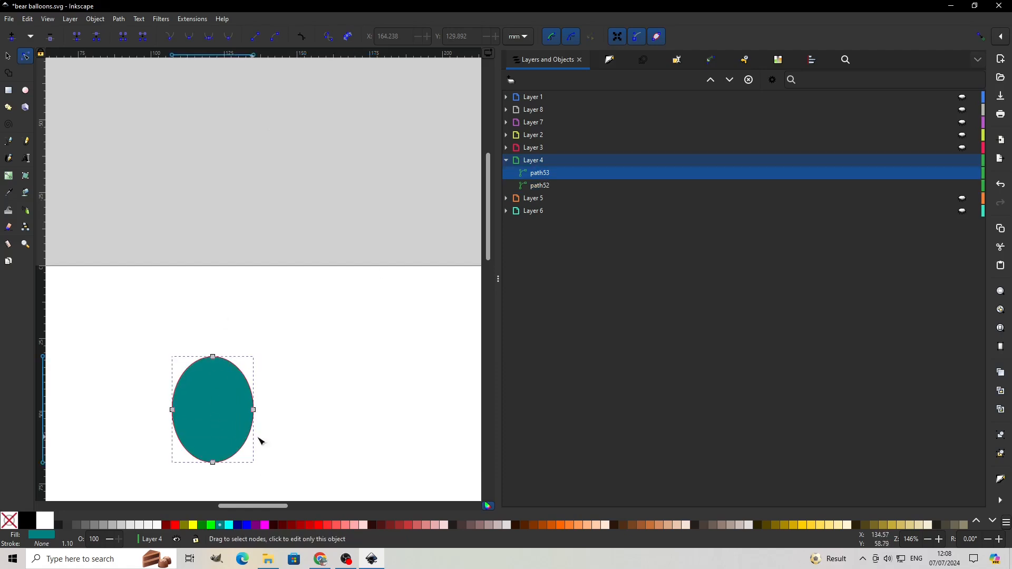
pyautogui.click(194, 19)
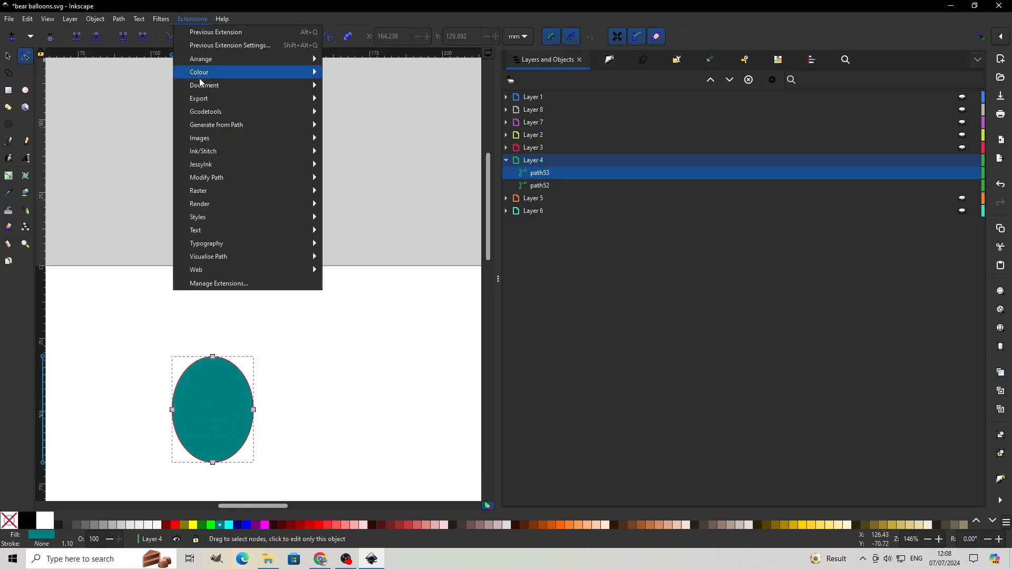
pyautogui.moveTo(210, 152)
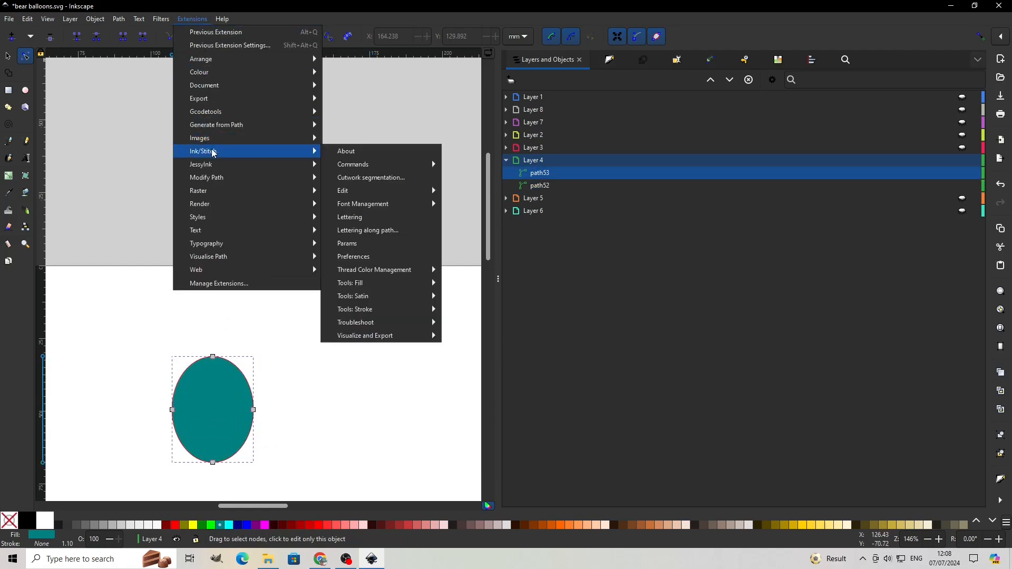
pyautogui.click(351, 244)
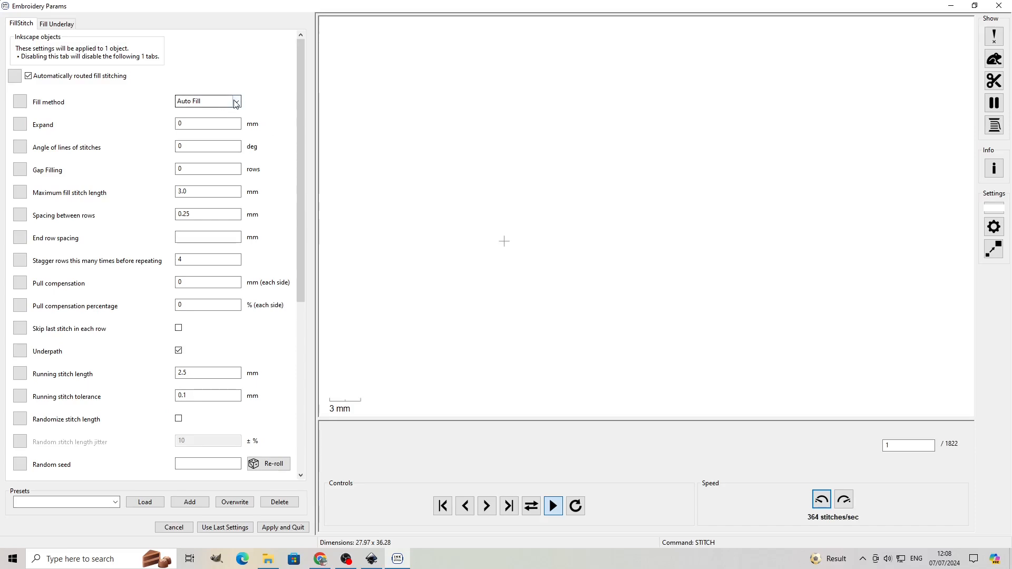
pyautogui.click(236, 103)
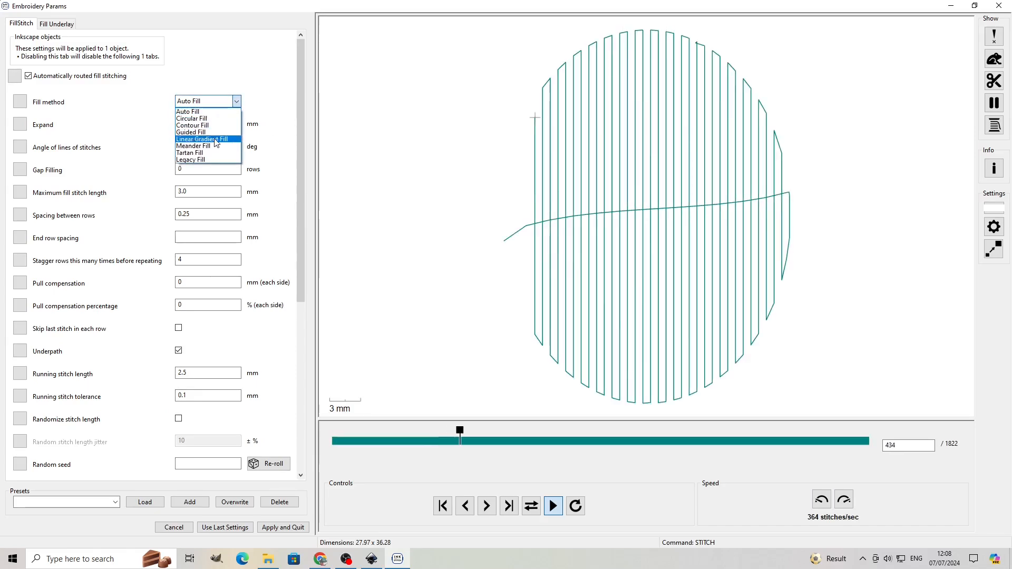
pyautogui.click(207, 160)
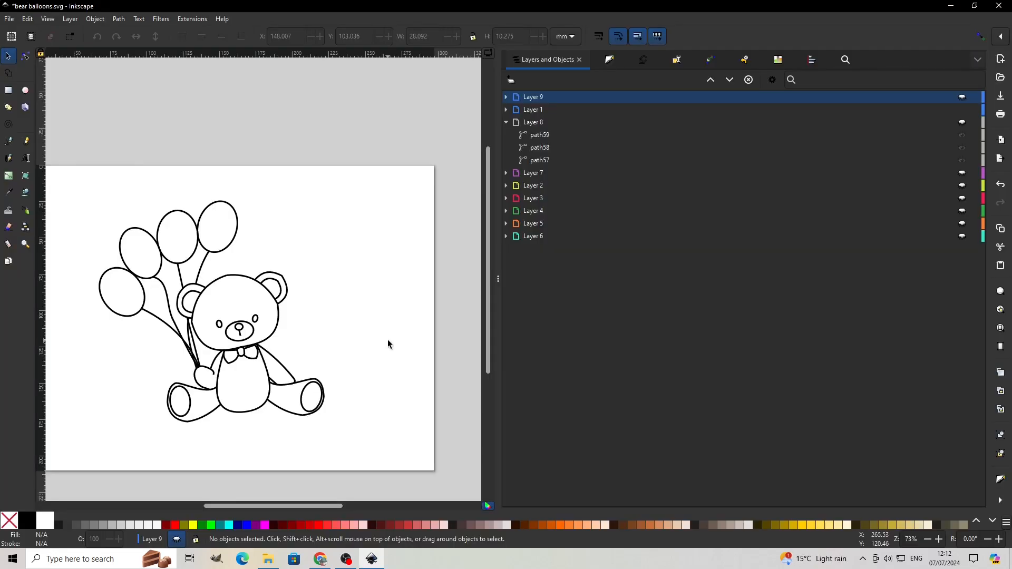
# Select all the black outline paths on Layer 1, open the Ink/Stitch Redwork tool for them and enable live preview
pyautogui.press('+')
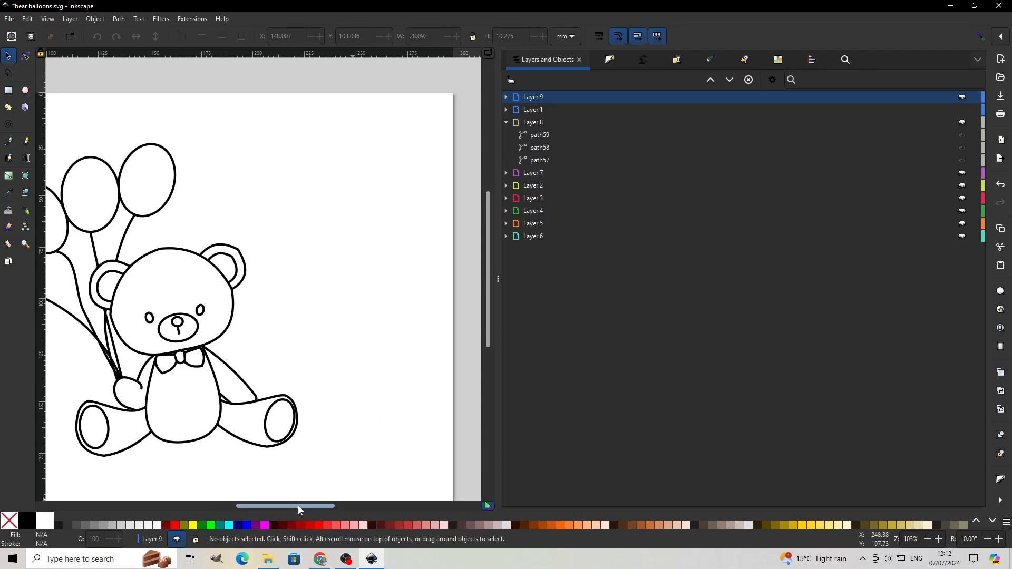
pyautogui.moveTo(298, 505); pyautogui.dragTo(271, 507)
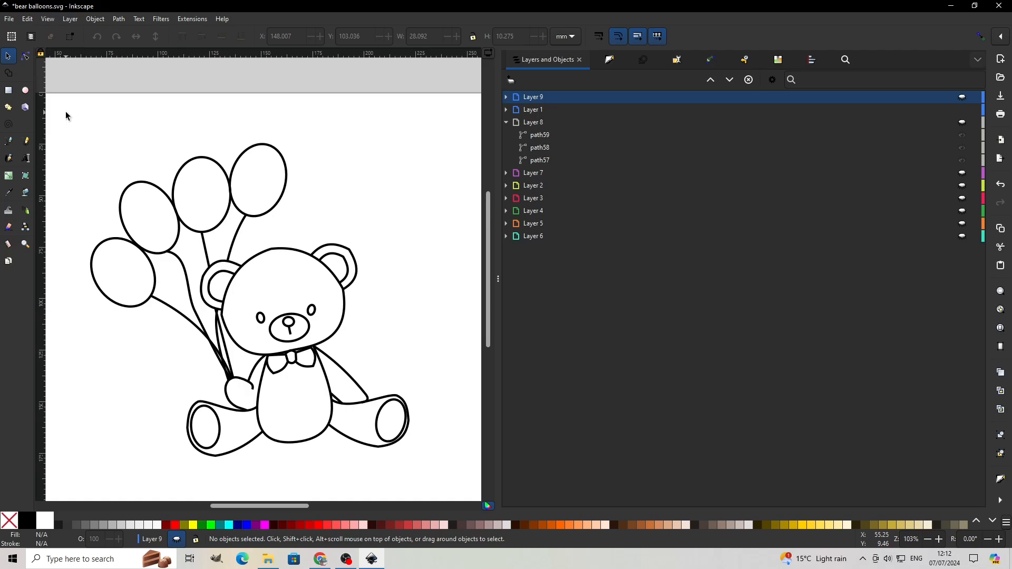
pyautogui.moveTo(65, 111); pyautogui.dragTo(445, 485)
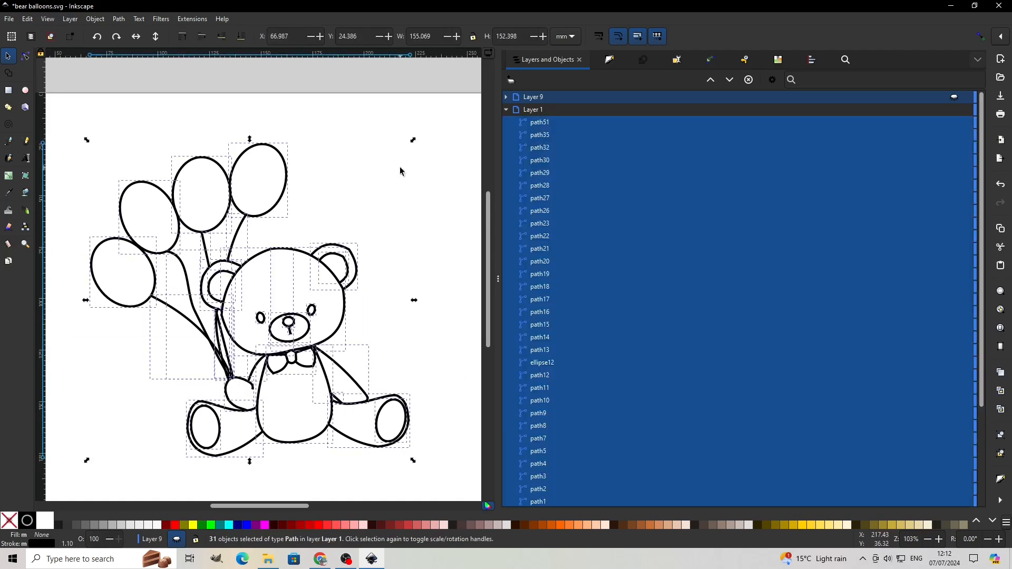
pyautogui.click(193, 19)
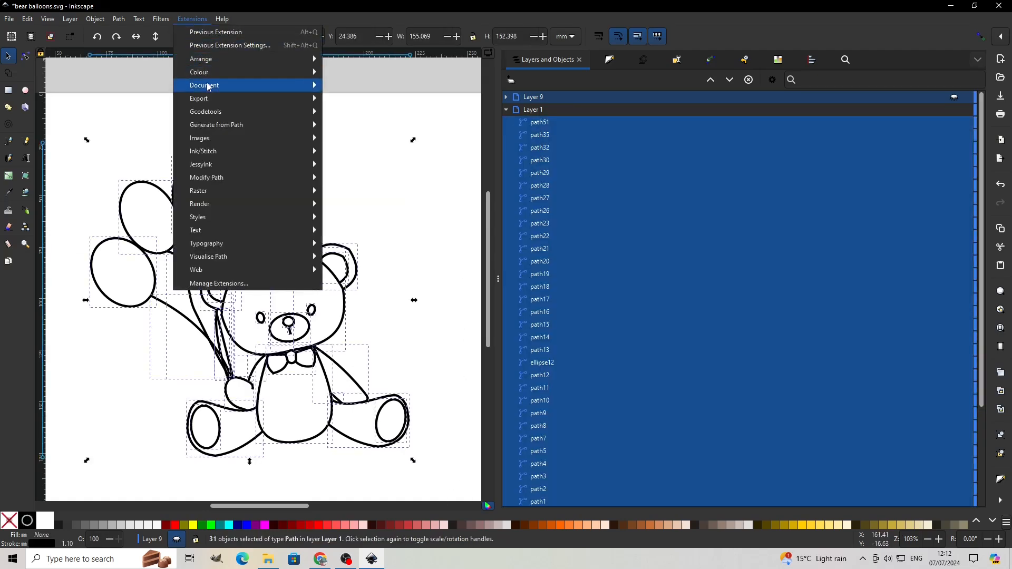
pyautogui.moveTo(284, 152)
pyautogui.moveTo(406, 342)
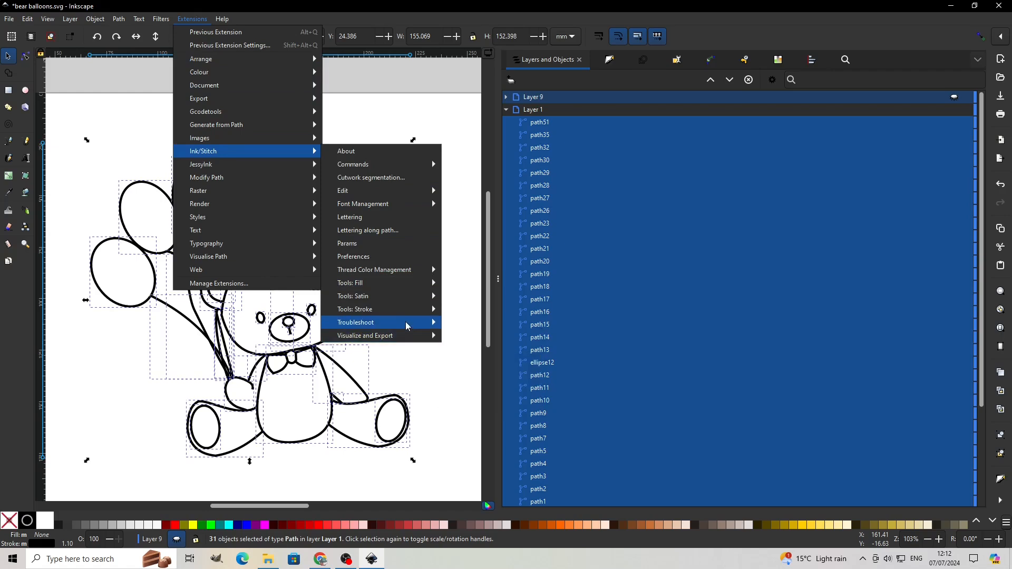
pyautogui.moveTo(420, 311)
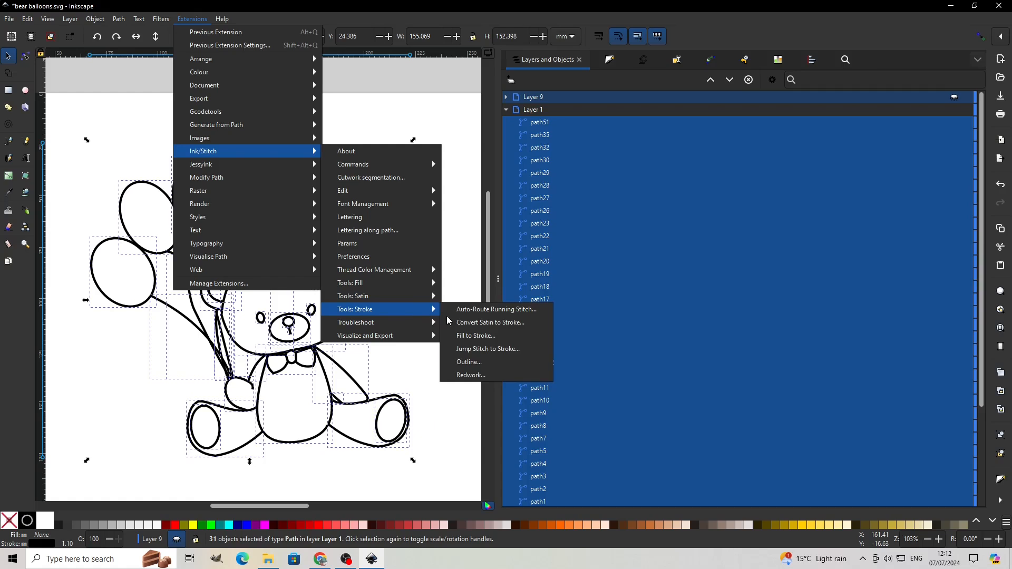
pyautogui.click(468, 376)
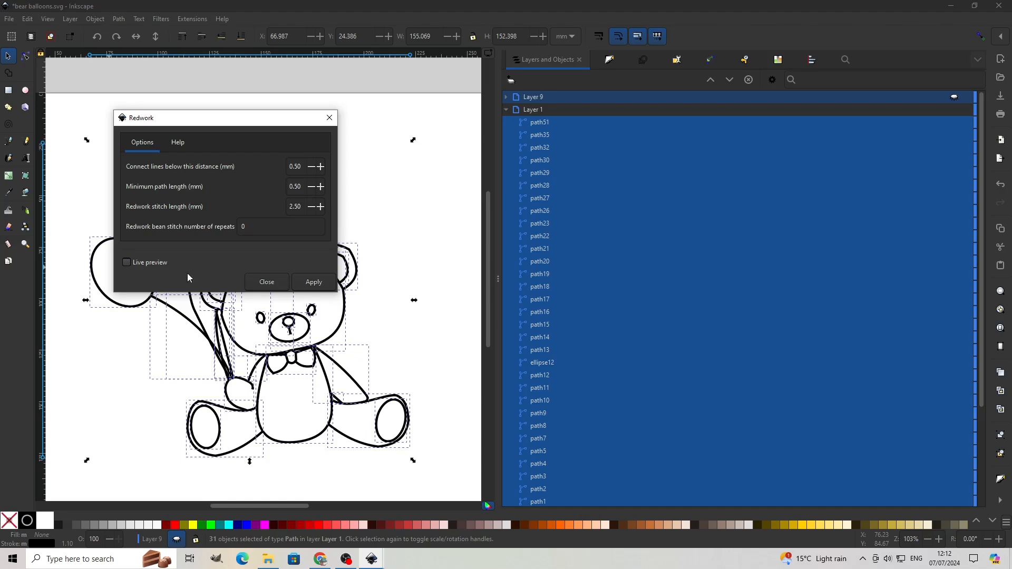
pyautogui.click(127, 263)
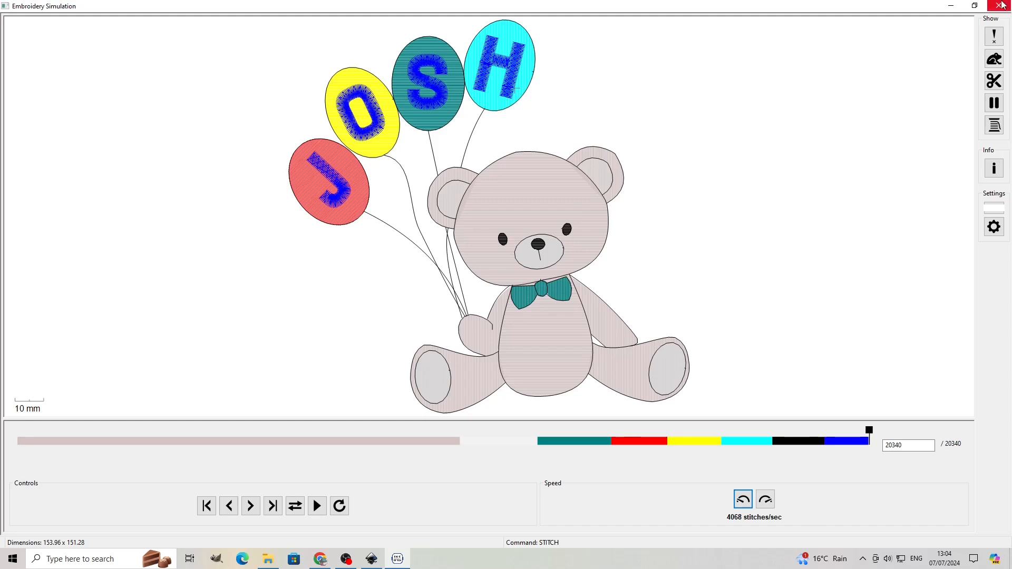
# Close the stitch simulation, clear the selection and save the bear balloons document
pyautogui.click(1000, 7)
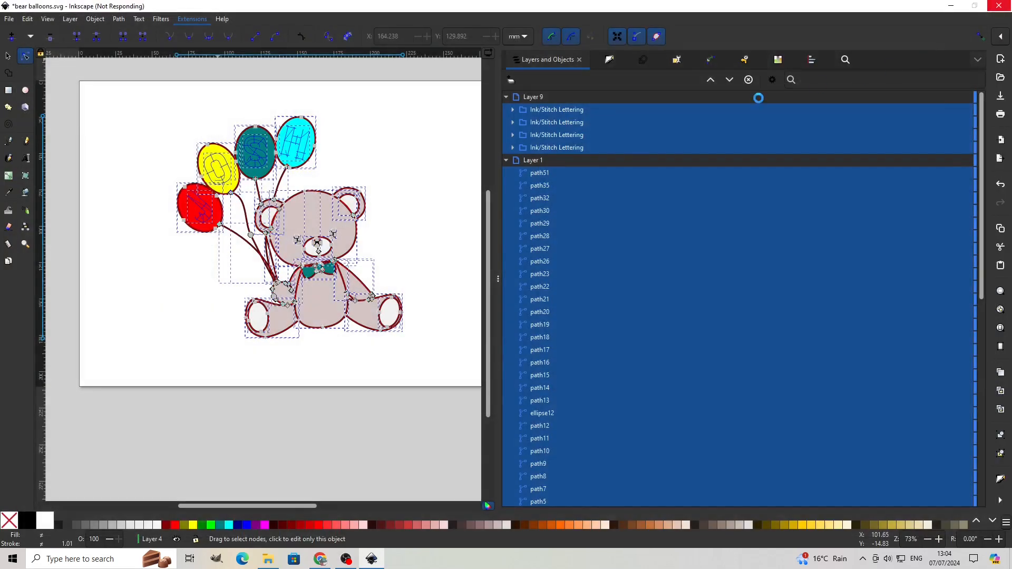
pyautogui.click(450, 216)
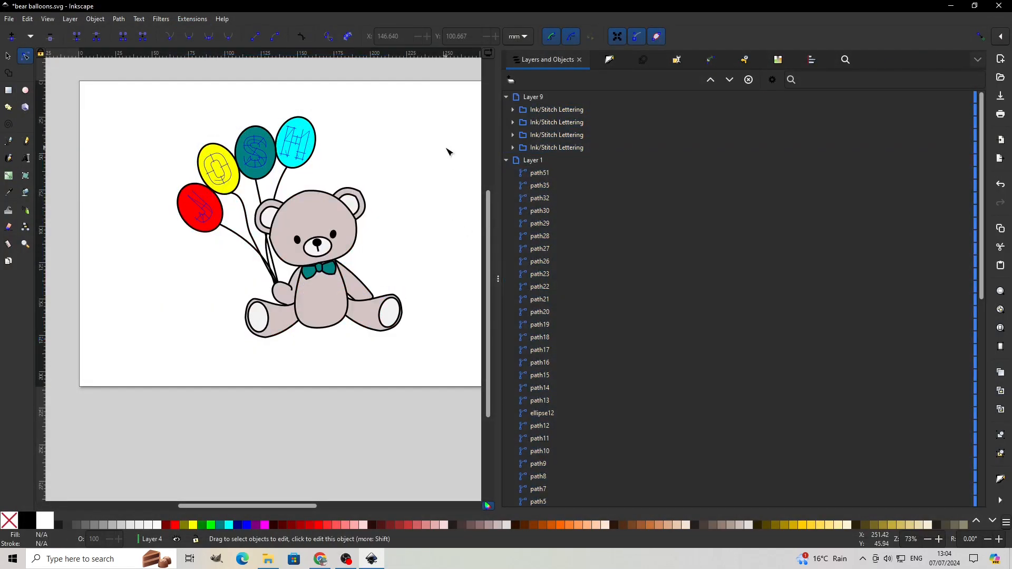
pyautogui.click(9, 20)
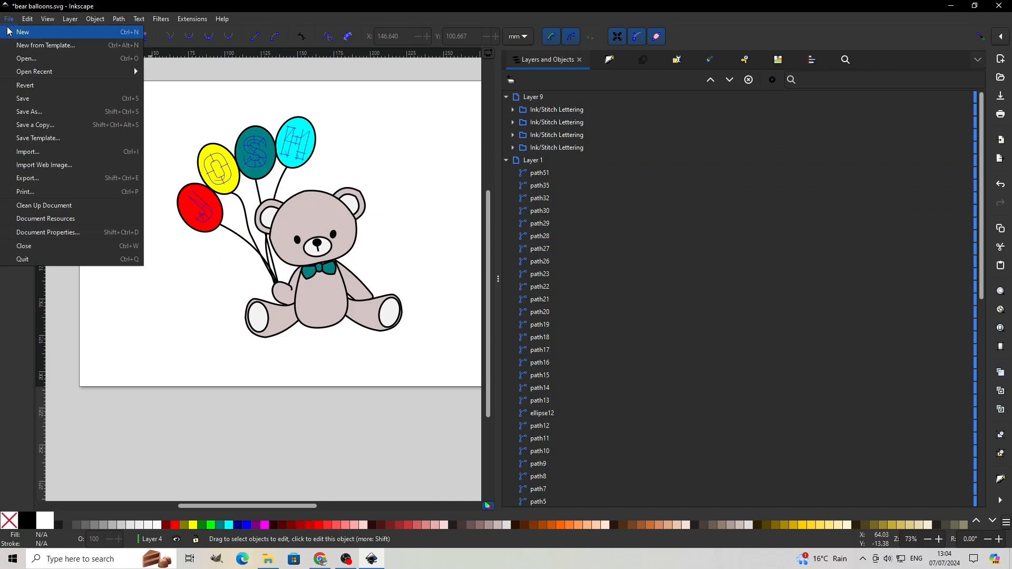
pyautogui.click(28, 100)
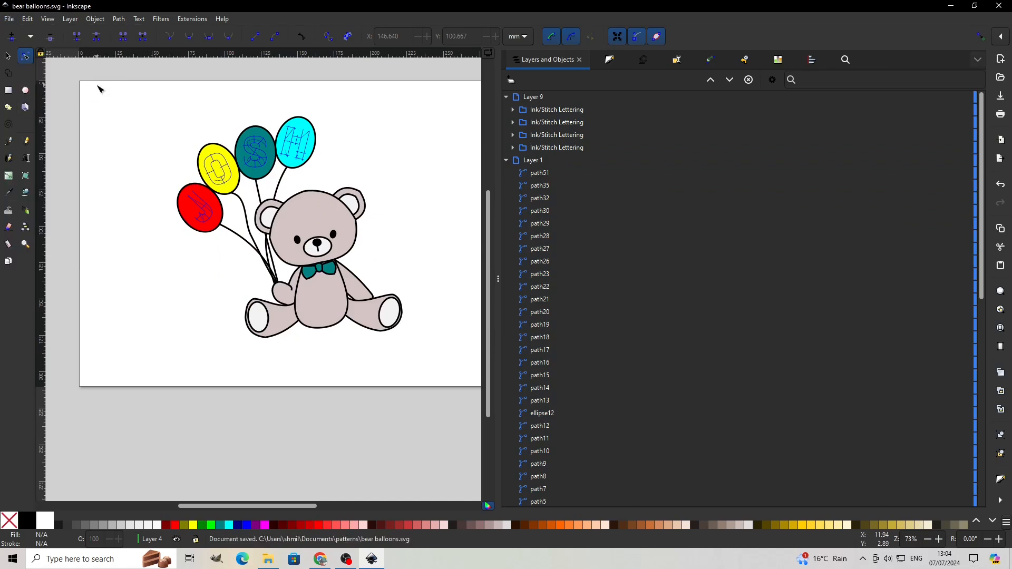
# Save a copy of the design as bear balloons in the Ink/Stitch Brother Embroidery Format (.pes)
pyautogui.click(9, 20)
pyautogui.click(33, 124)
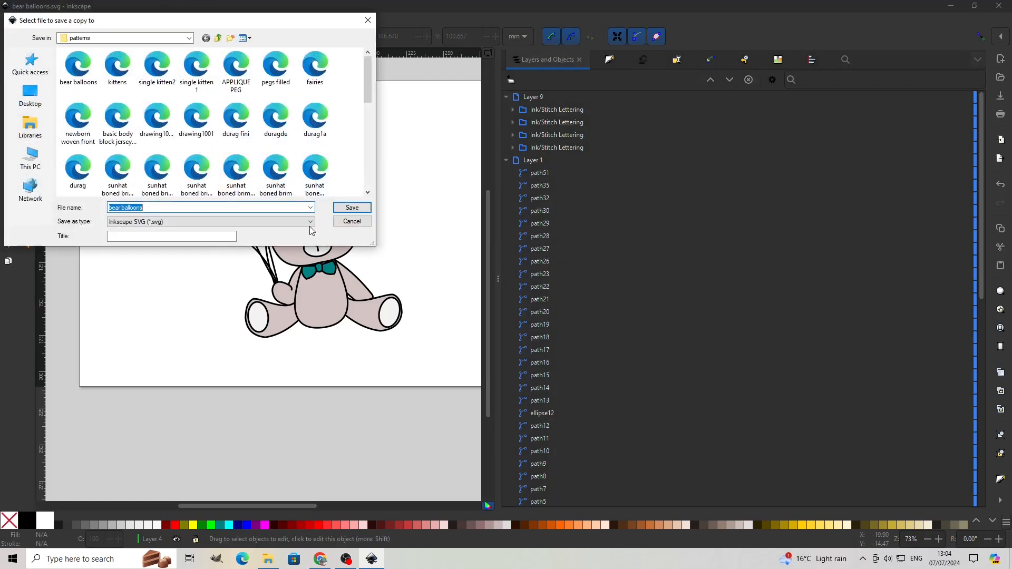
pyautogui.click(311, 222)
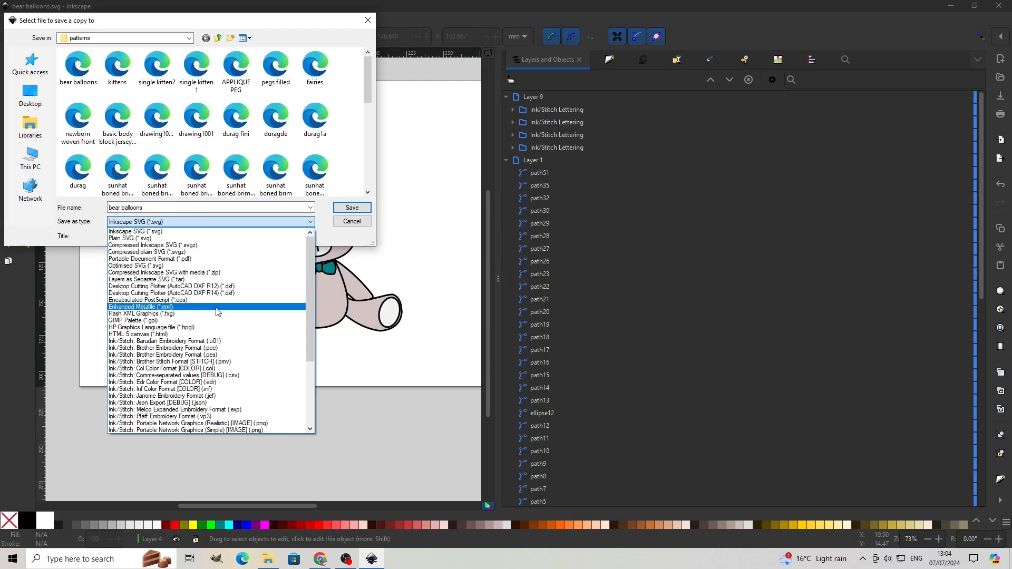
pyautogui.click(219, 358)
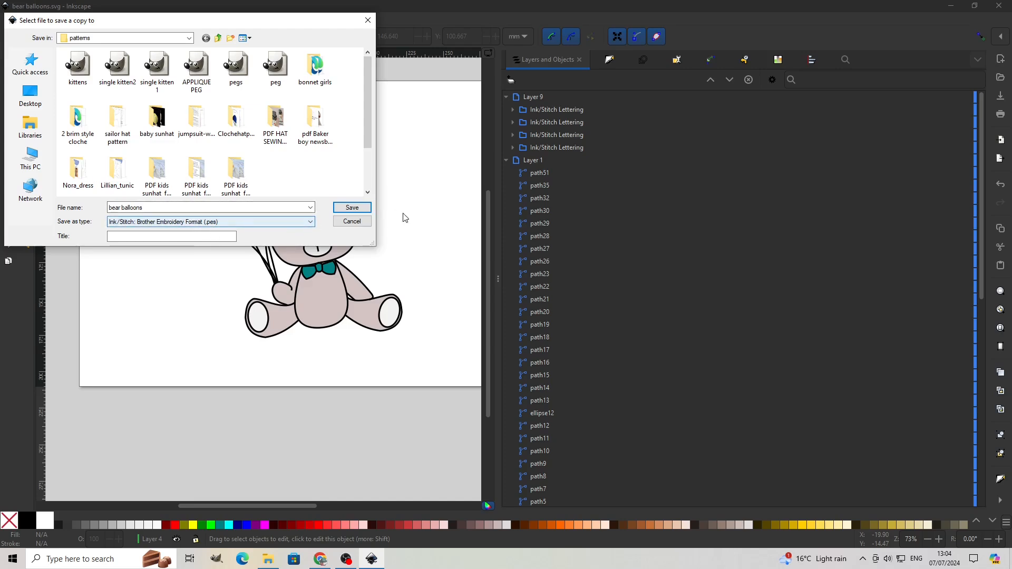
pyautogui.click(353, 207)
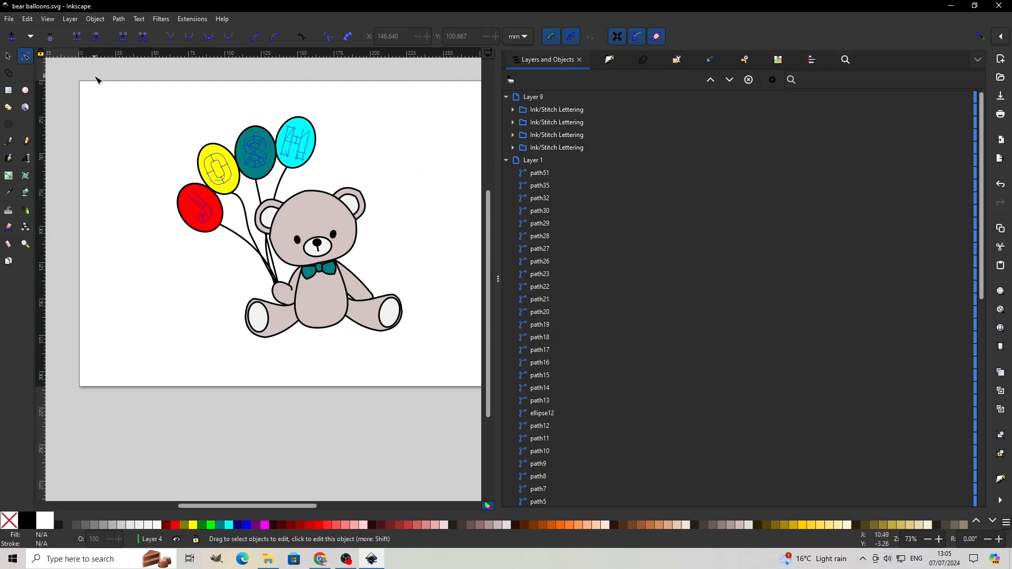
# Hide lettering Layer 9 and Layers 8 and 7, and collapse the contents of Layers 1 and 9
pyautogui.moveTo(141, 97)
pyautogui.mouseDown()
pyautogui.moveTo(293, 172)
pyautogui.moveTo(453, 372)
pyautogui.mouseUp()
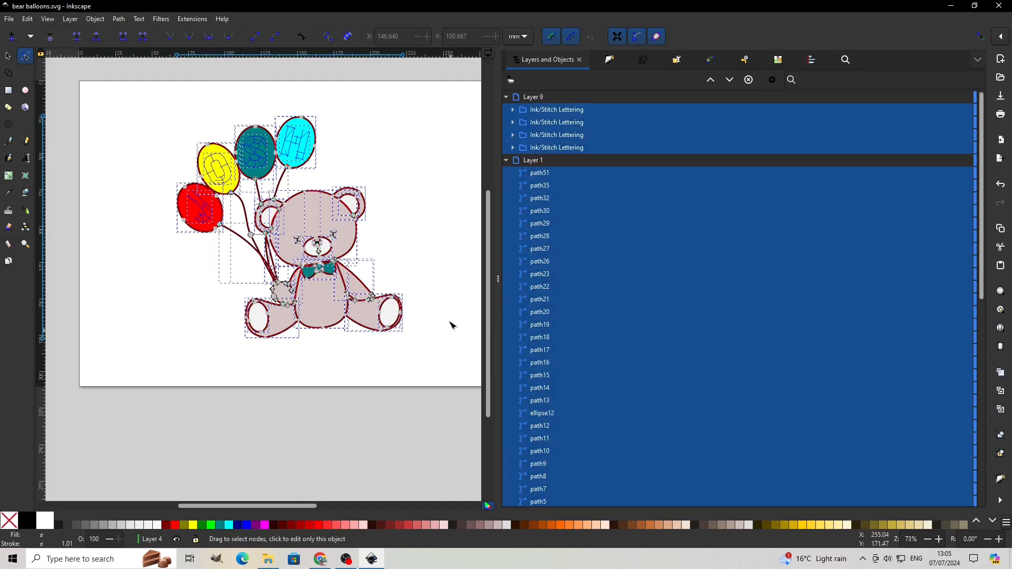
pyautogui.click(563, 98)
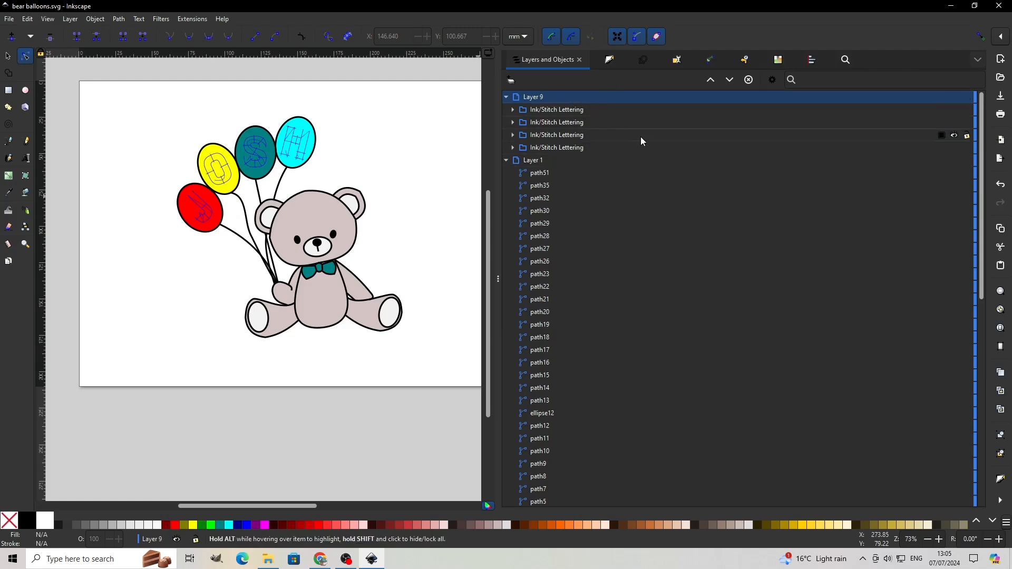
pyautogui.click(954, 97)
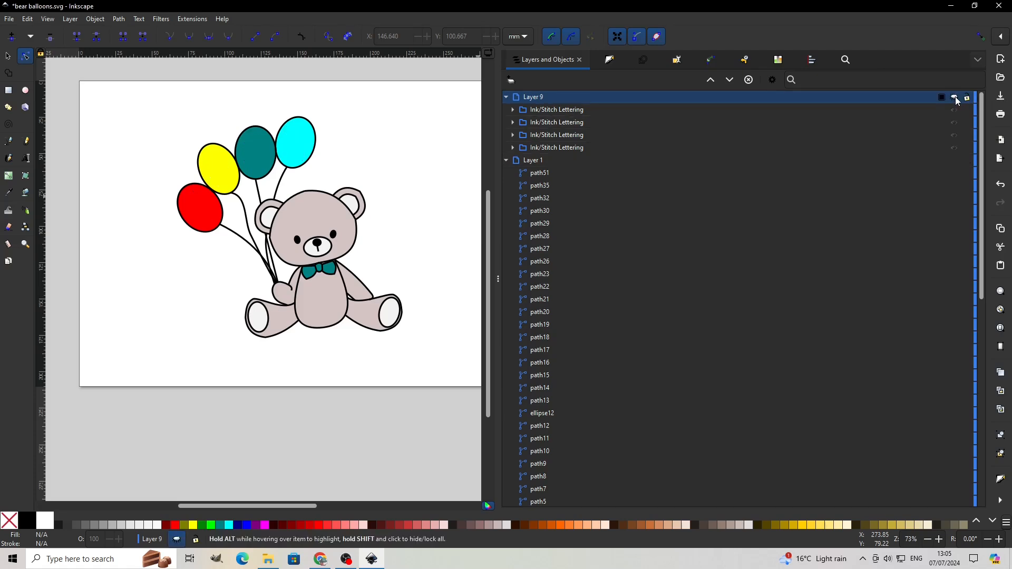
pyautogui.click(506, 161)
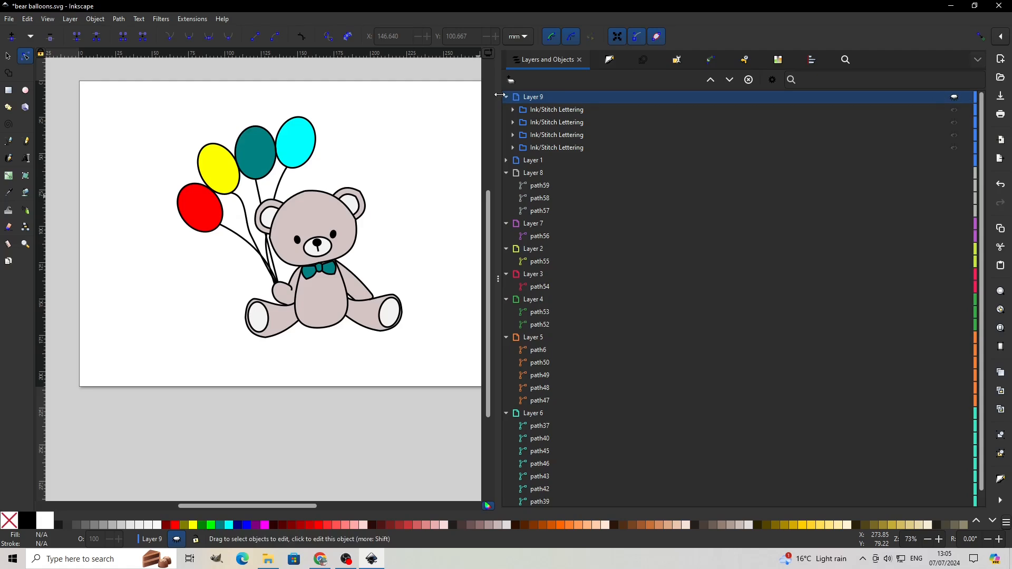
pyautogui.click(506, 97)
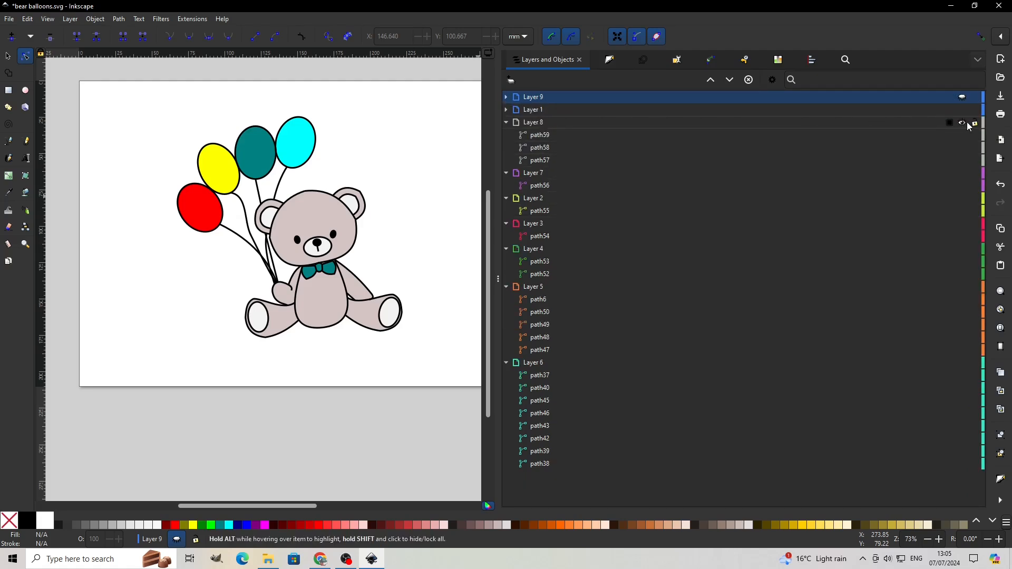
pyautogui.click(962, 173)
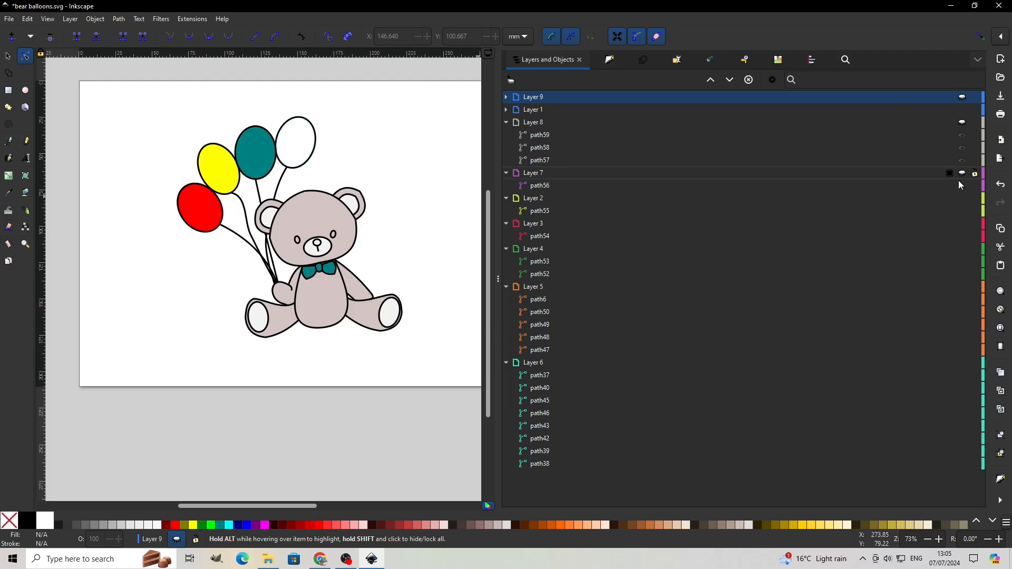
# Collapse the contents of Layers 8, 7, 2, 3, 4, 5 and 6 in the layer list
pyautogui.click(507, 121)
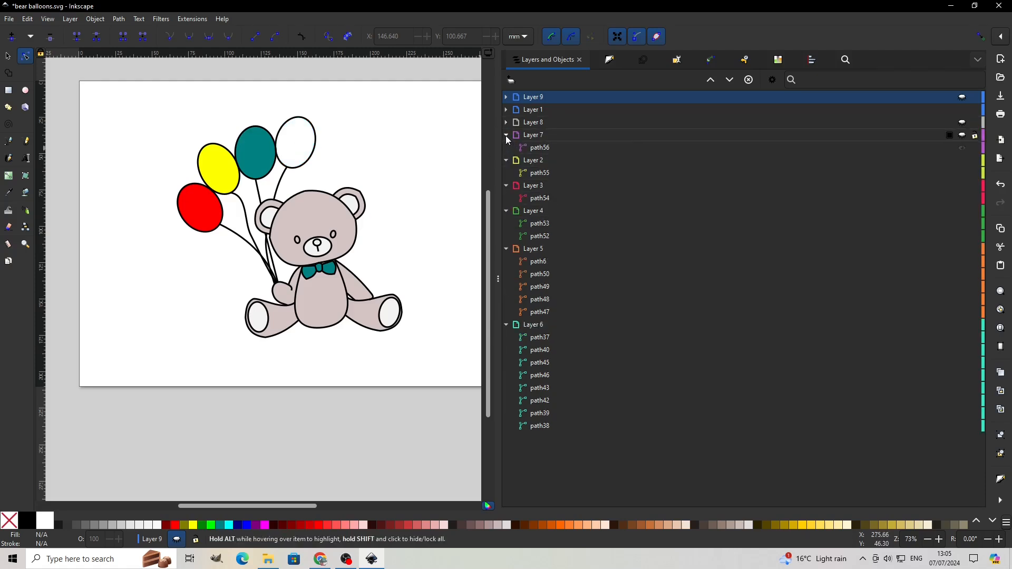
pyautogui.click(505, 135)
pyautogui.click(505, 147)
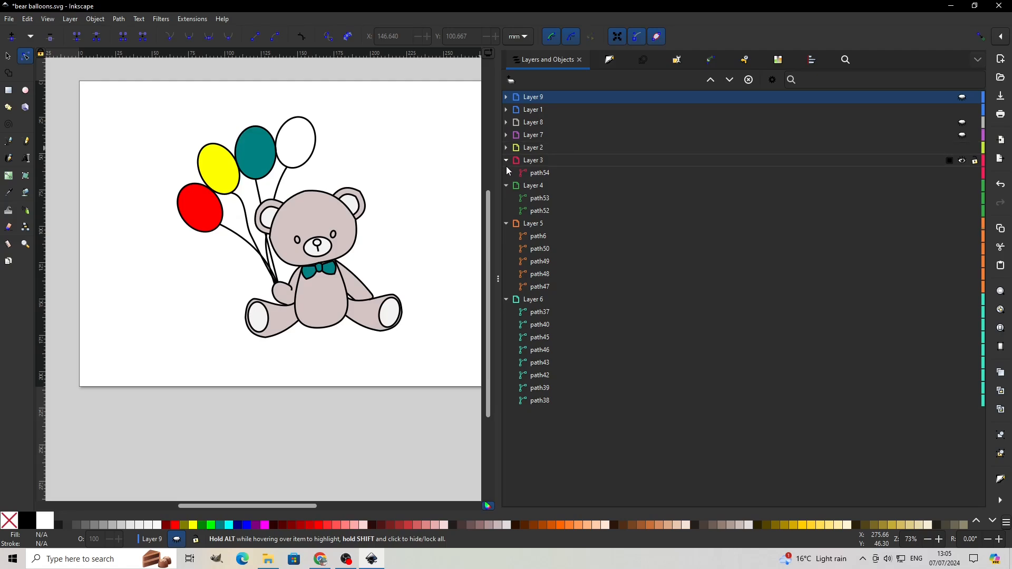
pyautogui.click(505, 160)
pyautogui.click(507, 173)
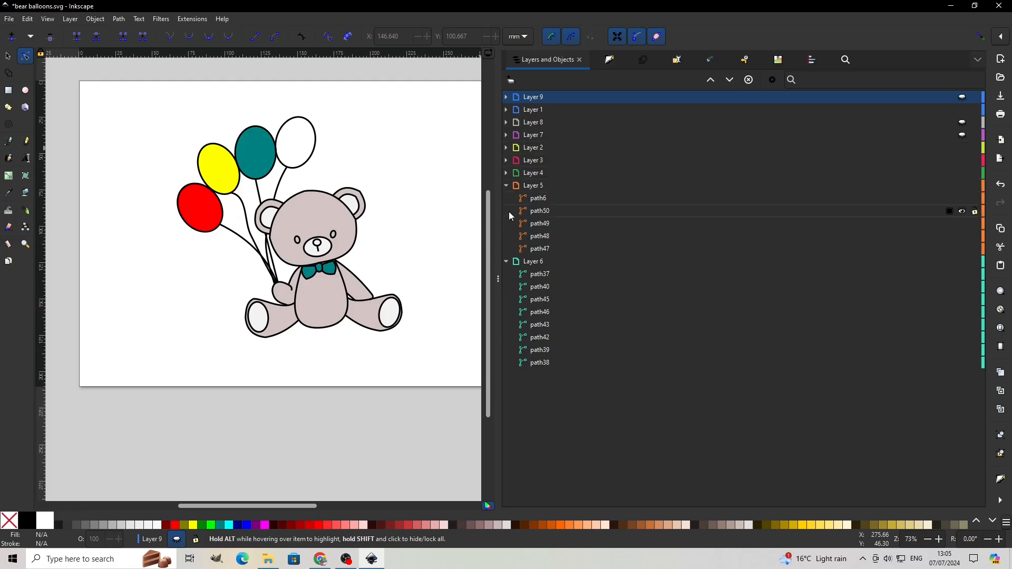
pyautogui.click(506, 186)
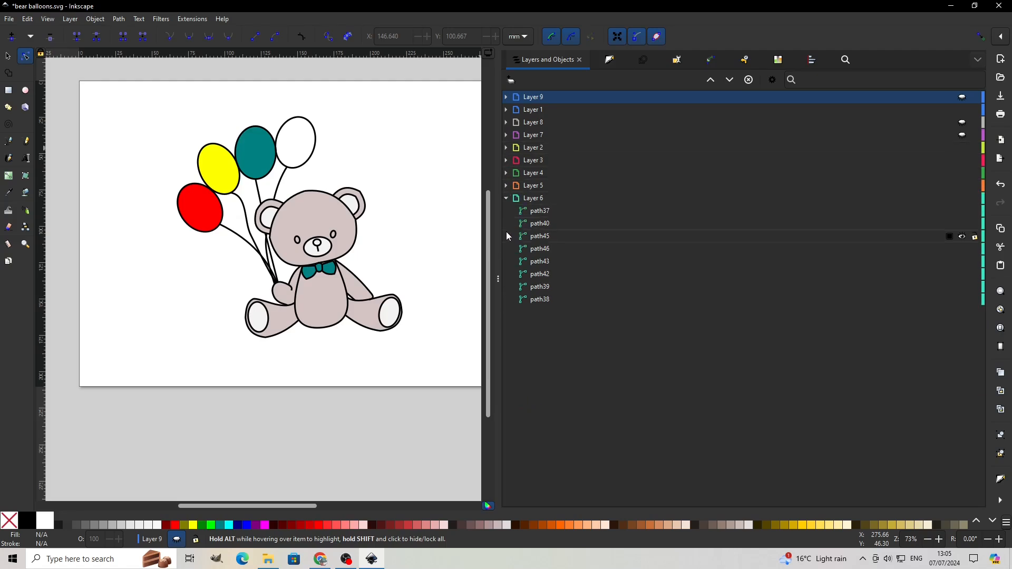
pyautogui.click(505, 198)
# Hide Layers 6, 5, 4, 3 and 2 to leave only the black outlines of Layer 1 showing
pyautogui.click(962, 199)
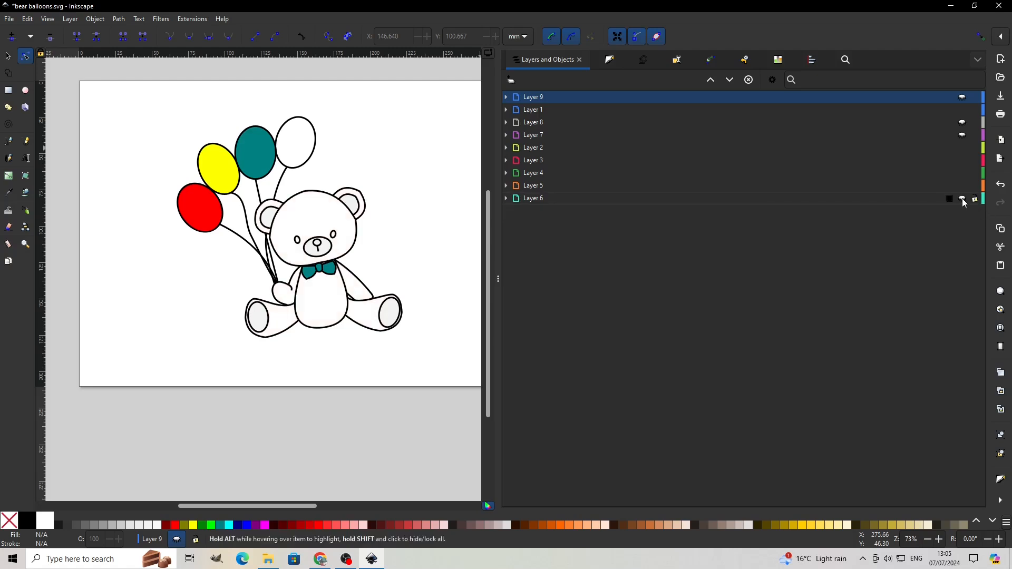
pyautogui.click(963, 186)
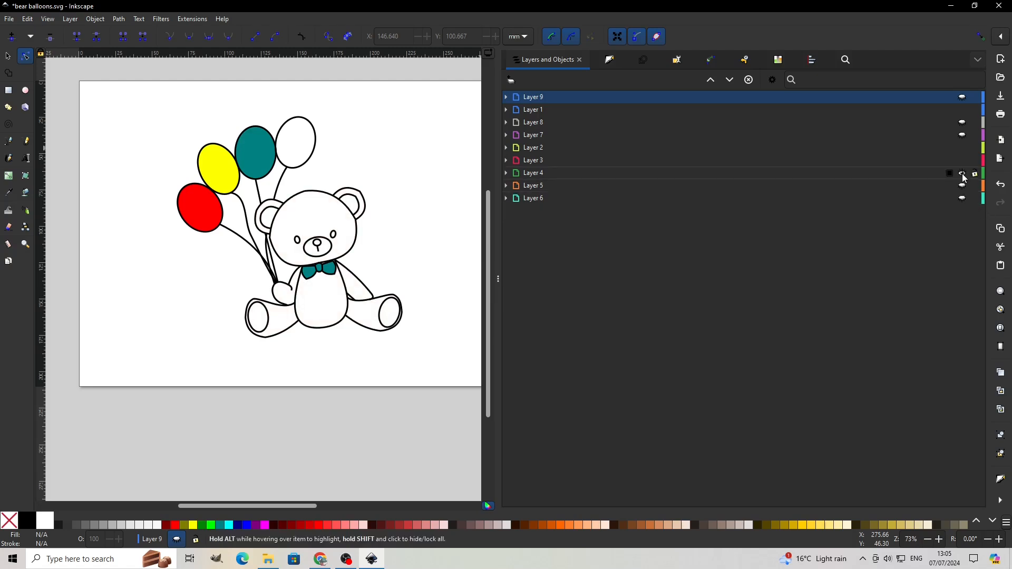
pyautogui.click(963, 173)
pyautogui.click(961, 161)
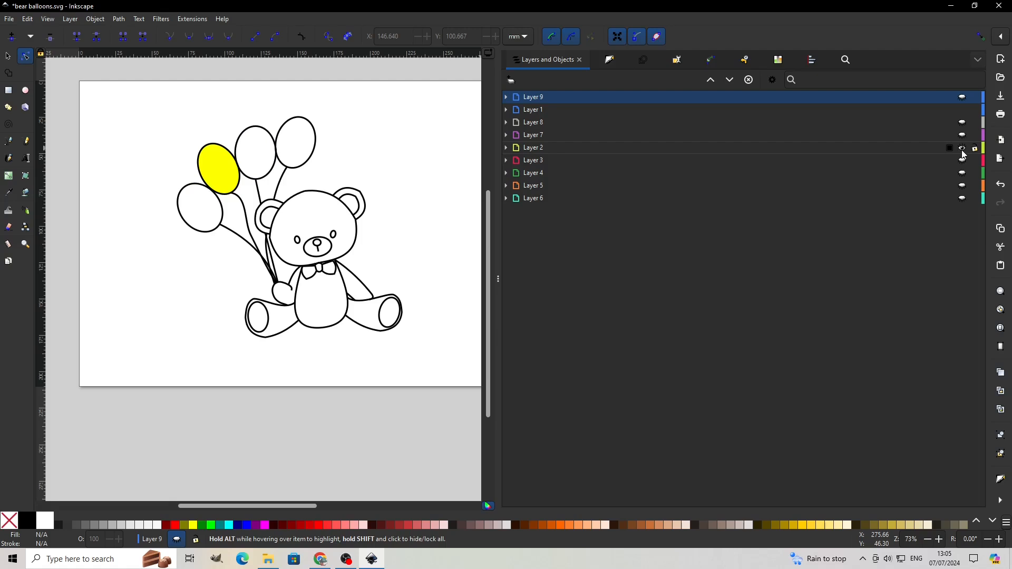
pyautogui.click(962, 148)
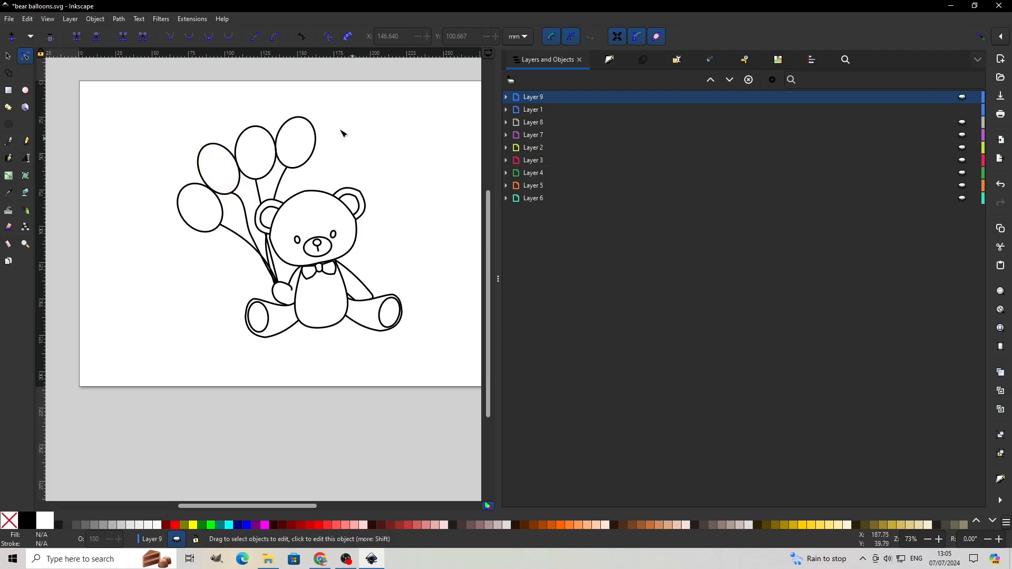
# Select all the black outline paths on Layer 1 and set their stroke width to 2.3 mm
pyautogui.moveTo(146, 100); pyautogui.dragTo(444, 360)
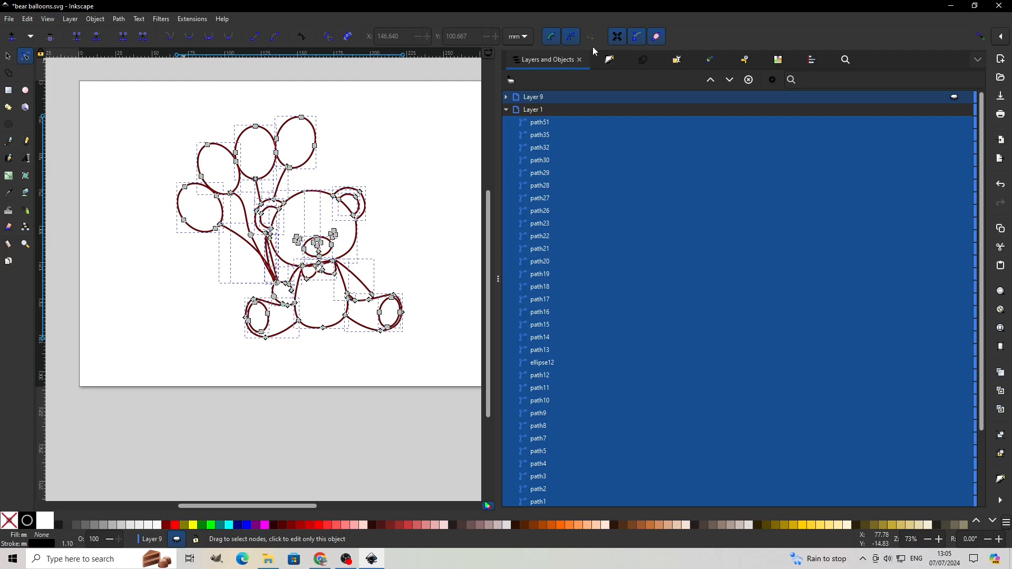
pyautogui.click(610, 60)
pyautogui.click(620, 78)
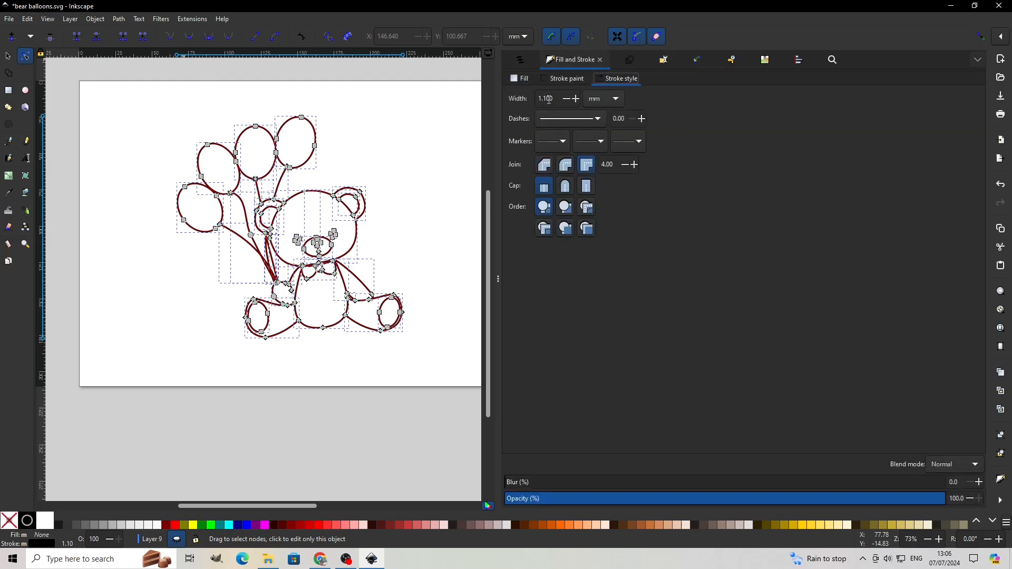
pyautogui.click(577, 100)
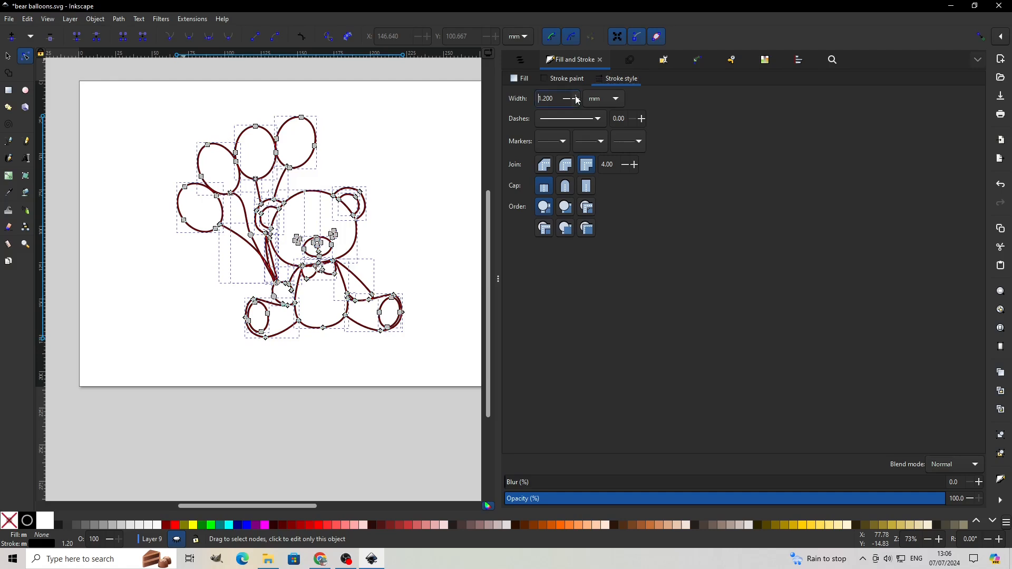
pyautogui.click(577, 100)
pyautogui.click(577, 100)
pyautogui.click(577, 100)
pyautogui.click(577, 100)
pyautogui.click(578, 100)
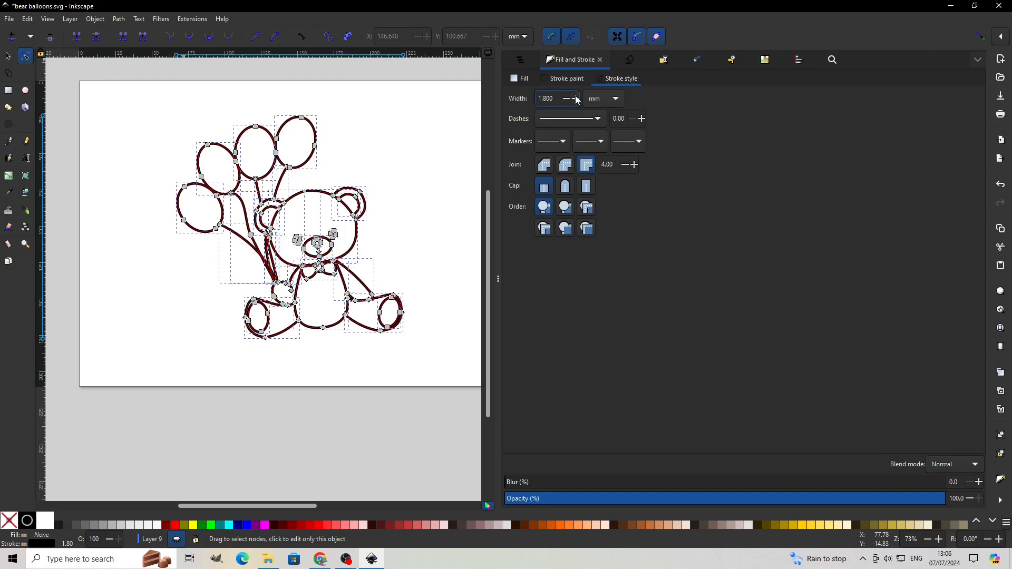
pyautogui.click(577, 100)
pyautogui.click(577, 100)
pyautogui.click(578, 100)
pyautogui.click(578, 100)
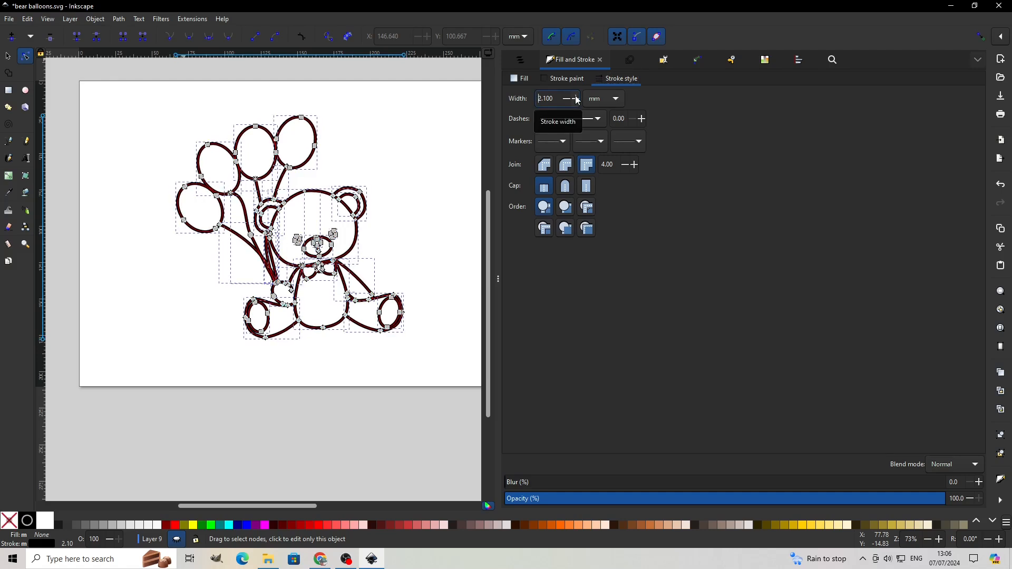
pyautogui.click(577, 100)
pyautogui.click(577, 101)
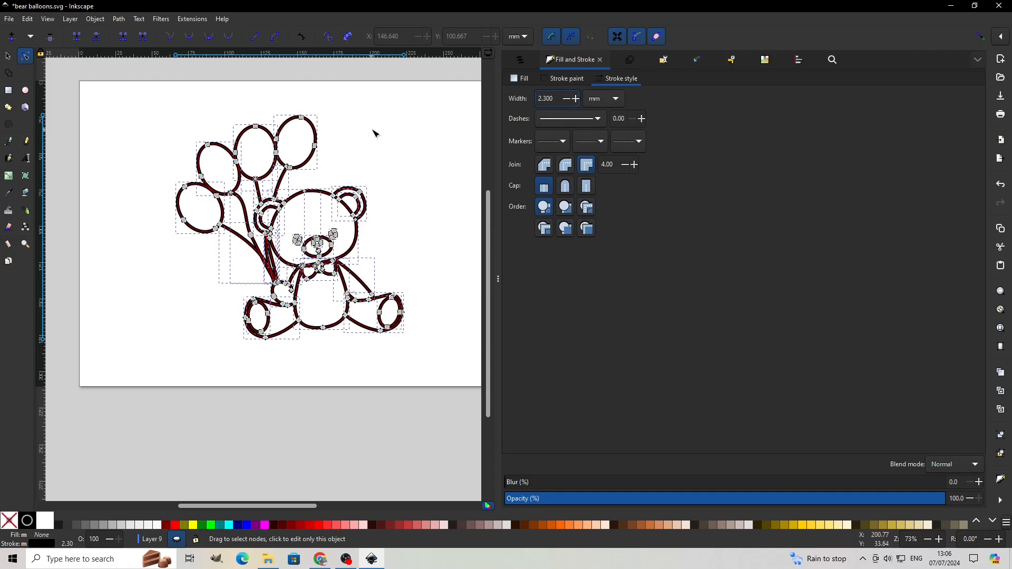
# Convert the selected outline paths to satin columns with Ink/Stitch Convert Line to Satin
pyautogui.click(204, 19)
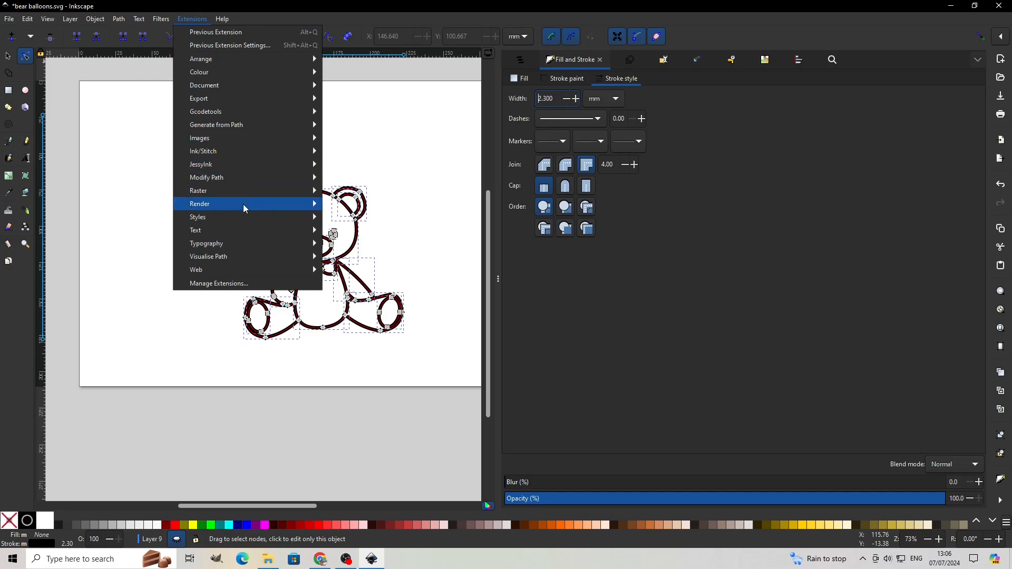
pyautogui.moveTo(243, 204)
pyautogui.moveTo(242, 152)
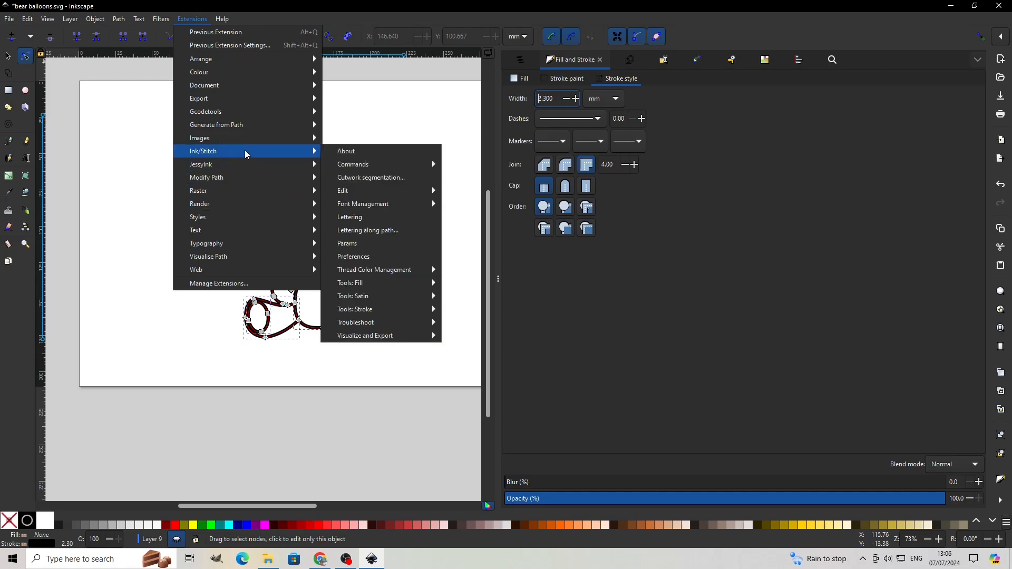
pyautogui.moveTo(395, 310)
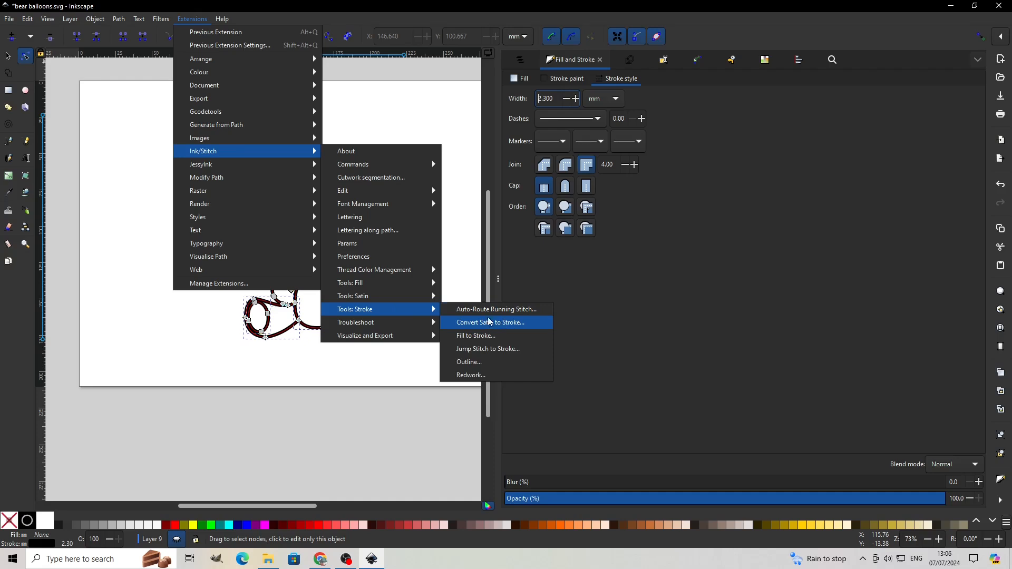
pyautogui.moveTo(435, 296)
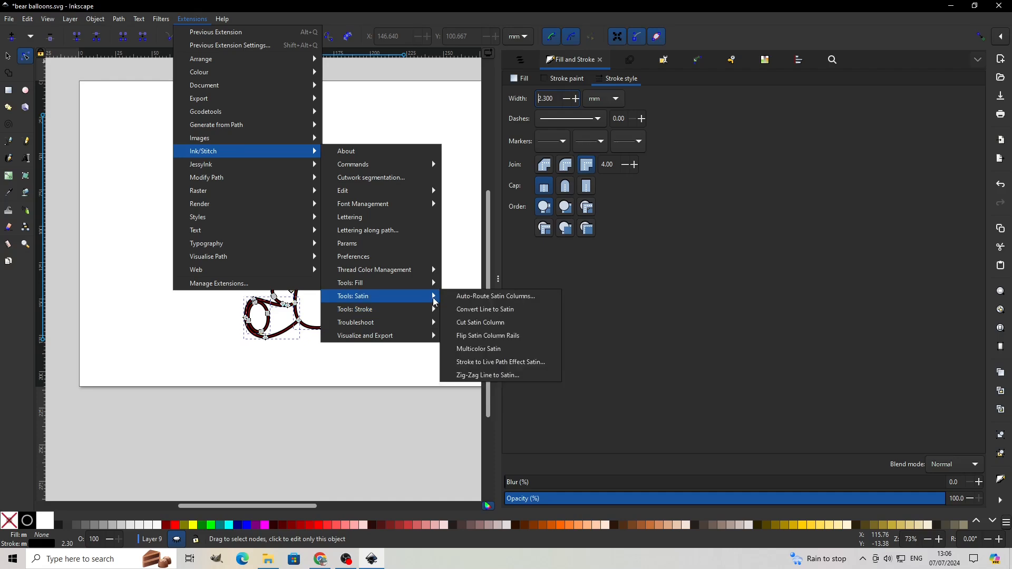
pyautogui.click(479, 311)
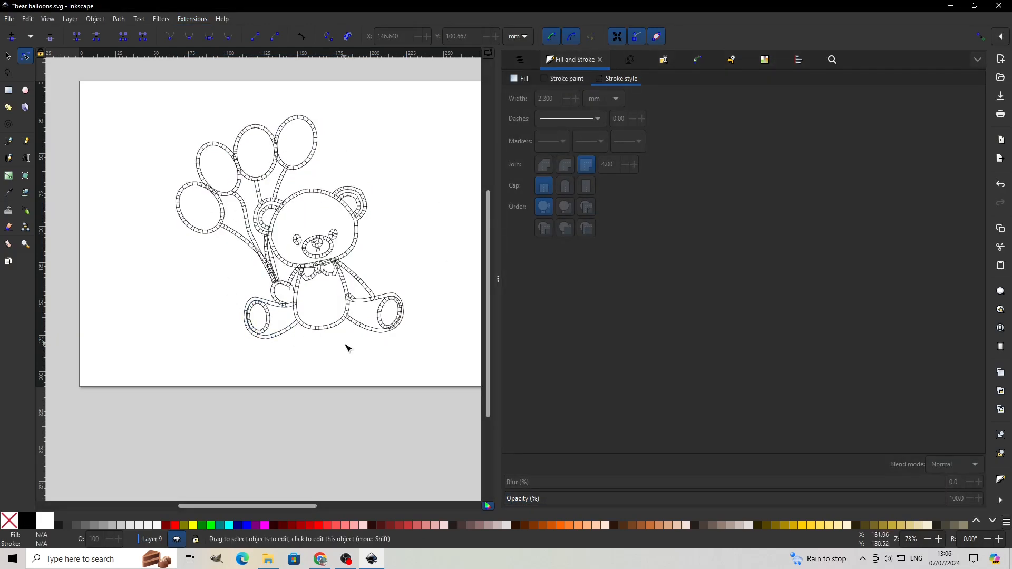
# Show Layers 9, 8, 7, 2, 3, 4, 5 and 6 again so the letters and colour fills are displayed
pyautogui.click(519, 61)
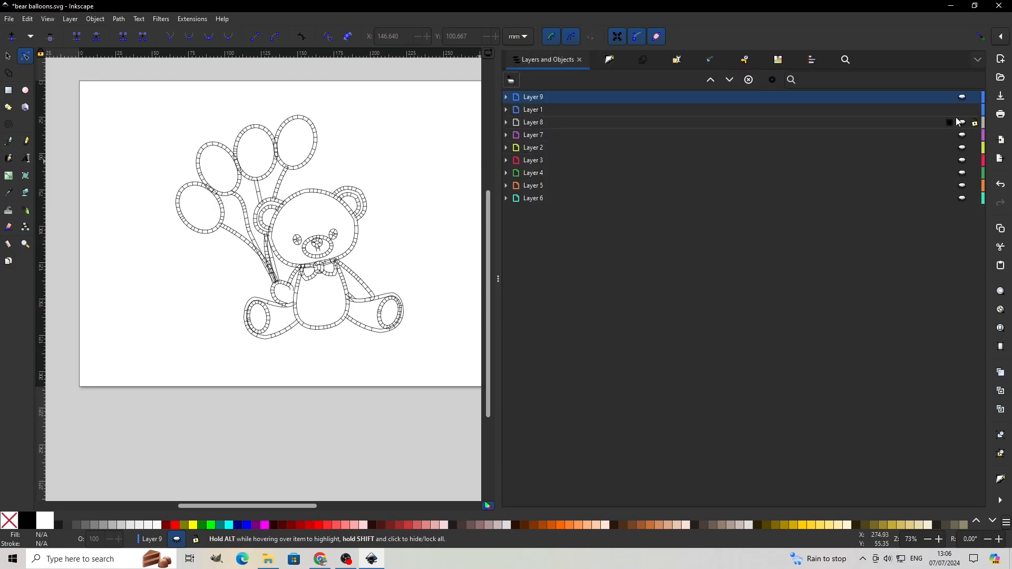
pyautogui.click(962, 97)
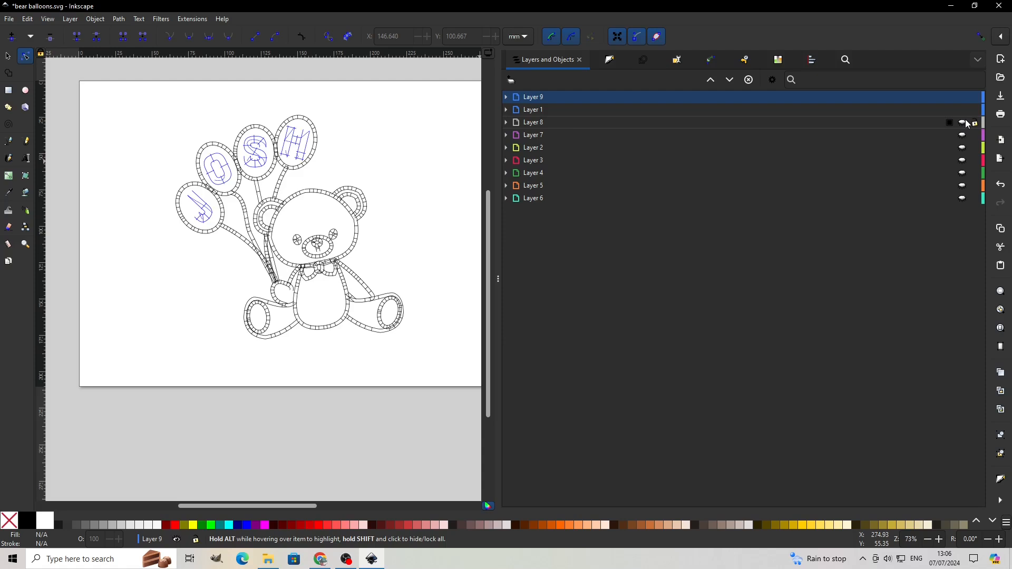
pyautogui.click(962, 123)
pyautogui.click(962, 135)
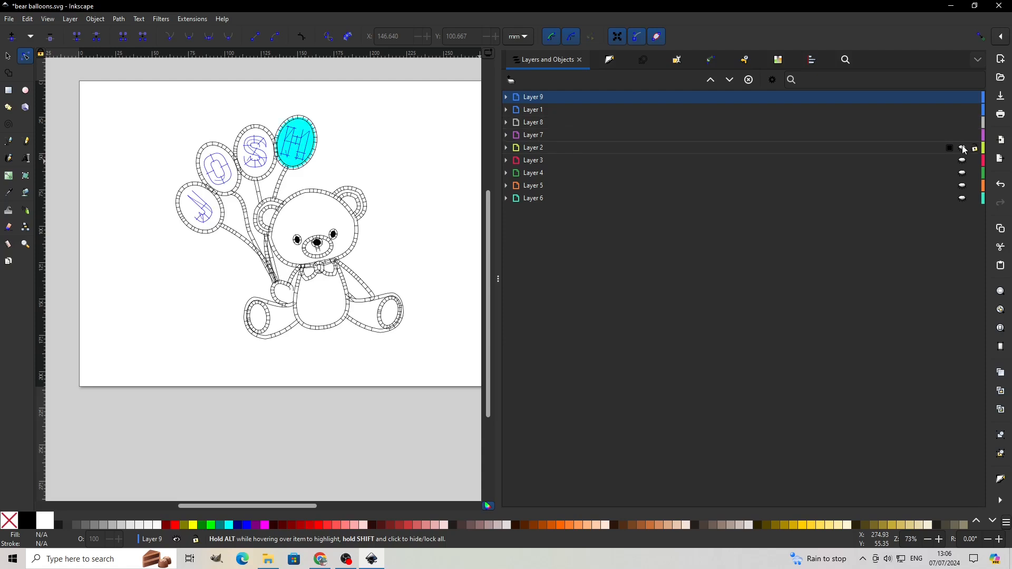
pyautogui.click(962, 148)
pyautogui.click(962, 161)
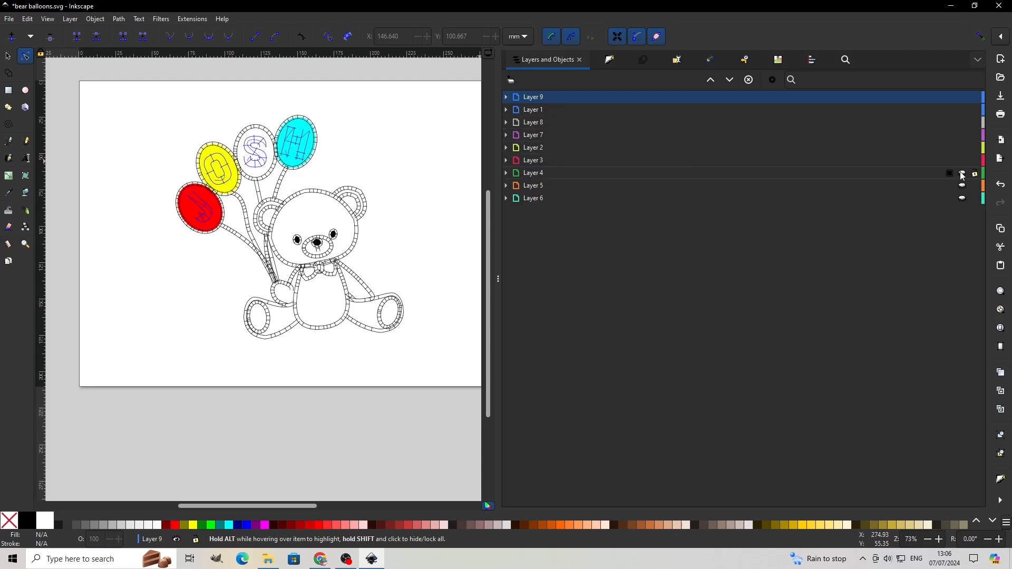
pyautogui.click(962, 173)
pyautogui.click(962, 186)
pyautogui.click(962, 198)
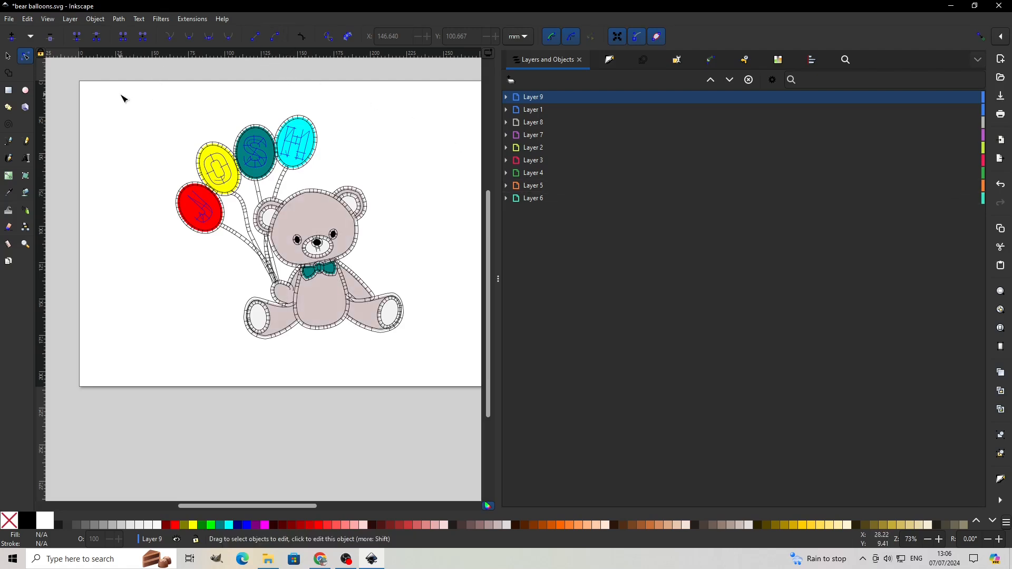
# Select the whole bear and balloon design and run the Ink/Stitch Simulator on it
pyautogui.moveTo(123, 98)
pyautogui.mouseDown()
pyautogui.moveTo(260, 176)
pyautogui.moveTo(468, 362)
pyautogui.mouseUp()
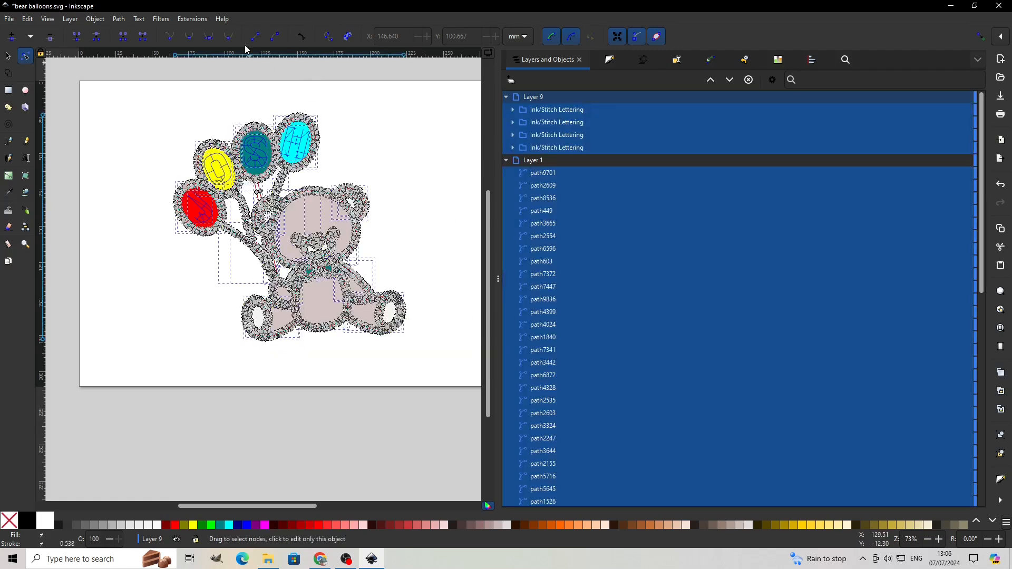
pyautogui.click(193, 19)
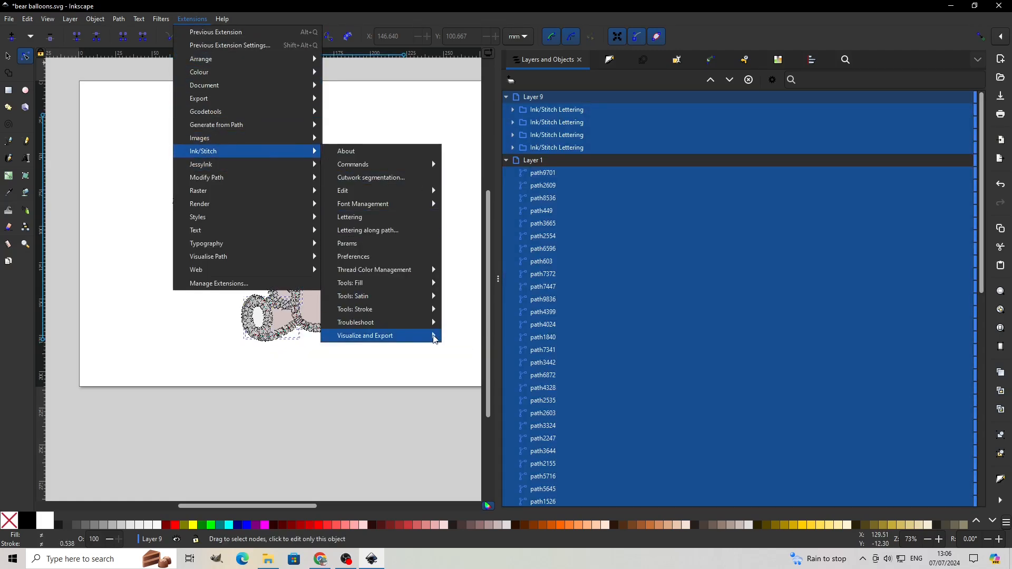
pyautogui.moveTo(440, 337)
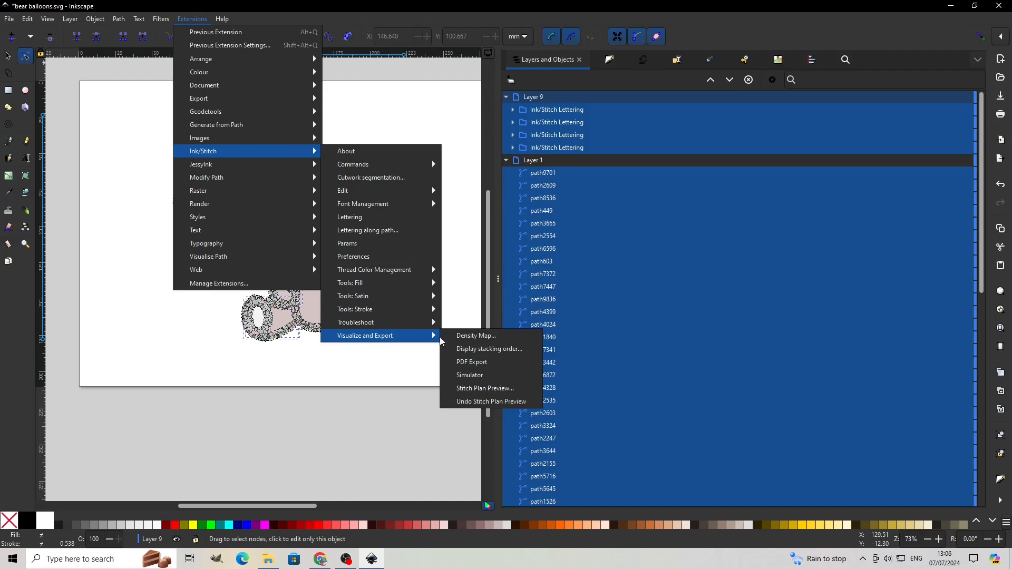
pyautogui.click(476, 376)
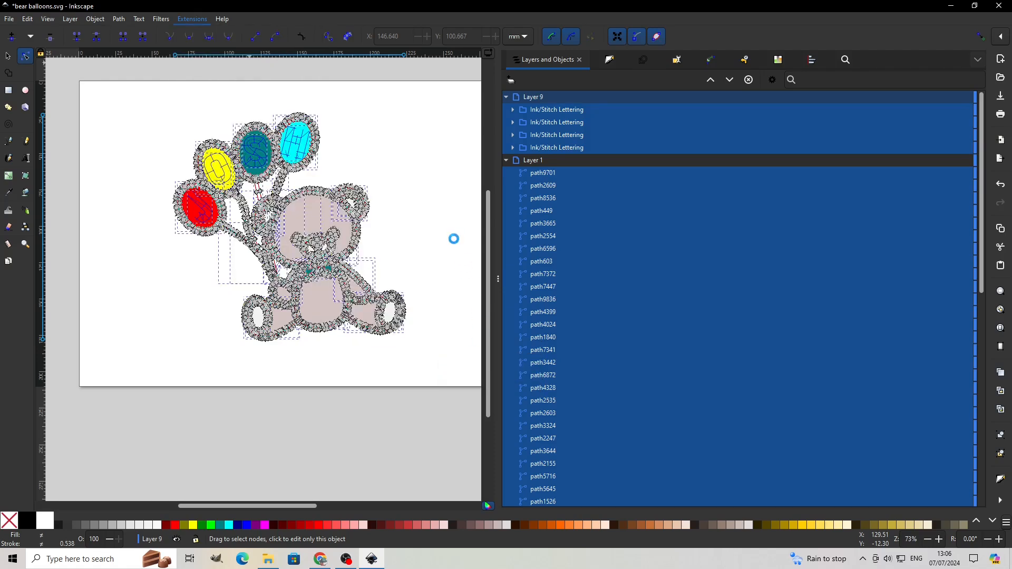
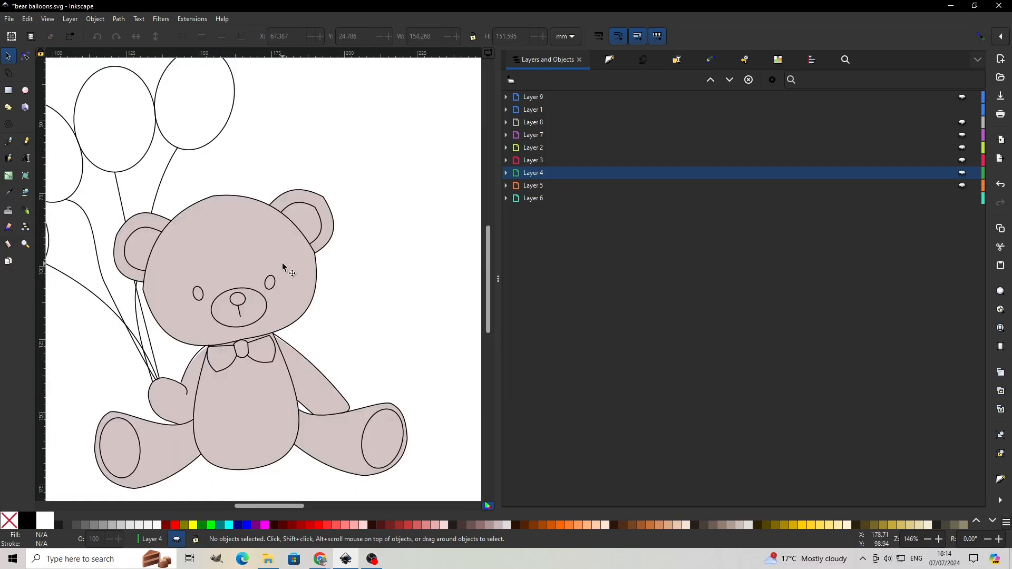
# Delete the two black outline paths that form the bear's head on Layer 1
pyautogui.click(243, 199)
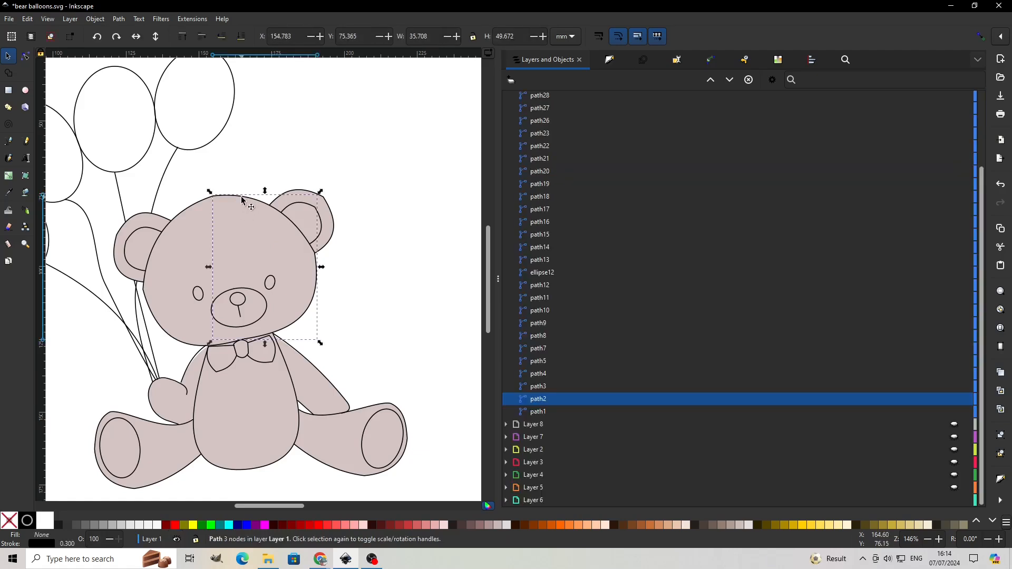
pyautogui.press('Delete')
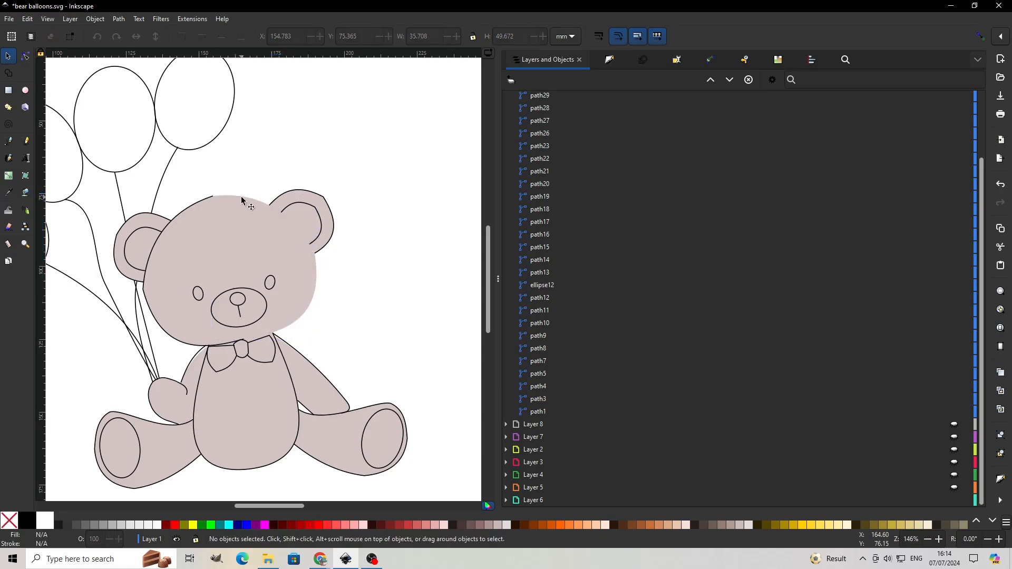
pyautogui.click(193, 209)
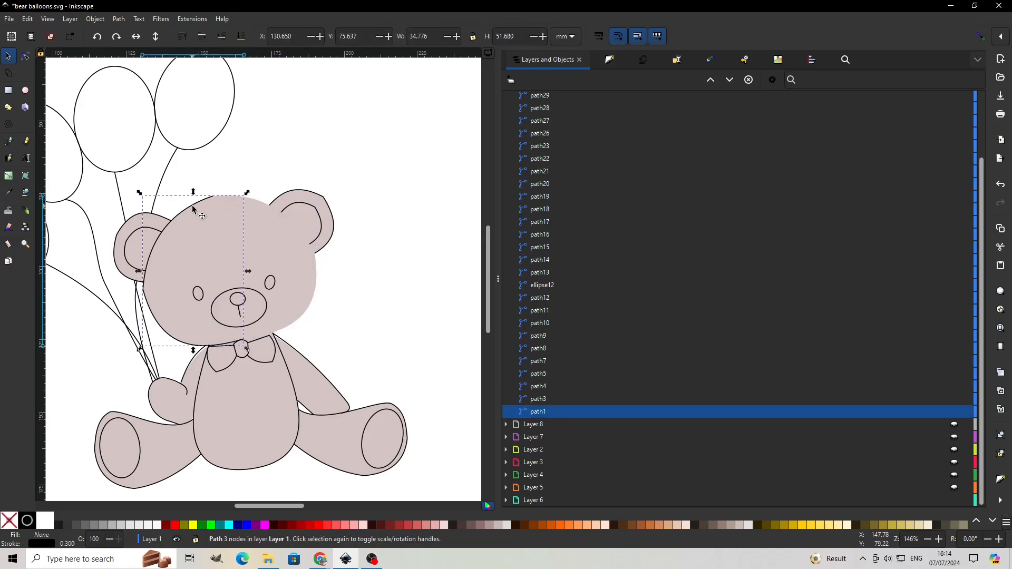
pyautogui.press('Delete')
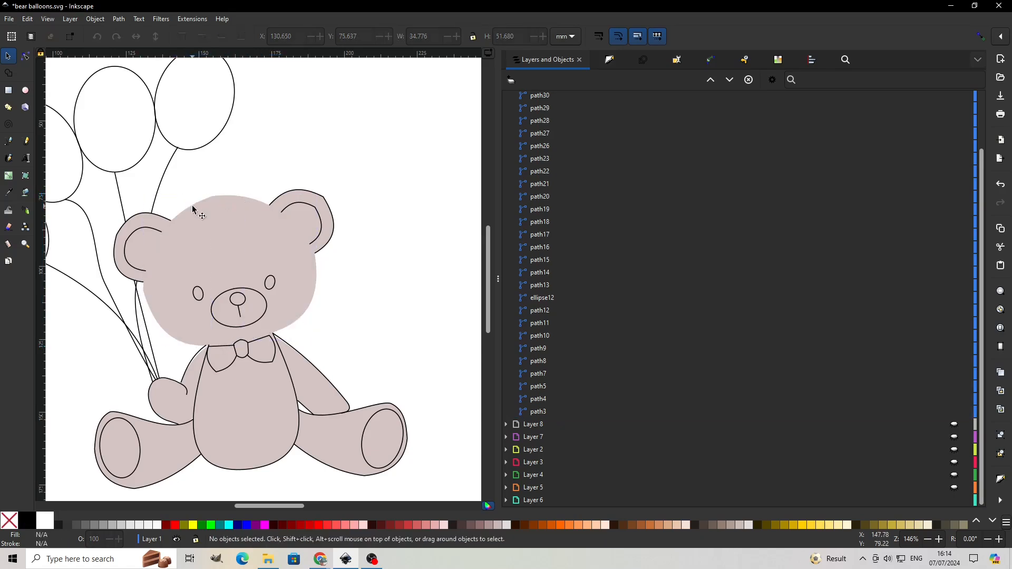
# Delete the inner and outer black outlines of both of the bear's ears
pyautogui.click(304, 194)
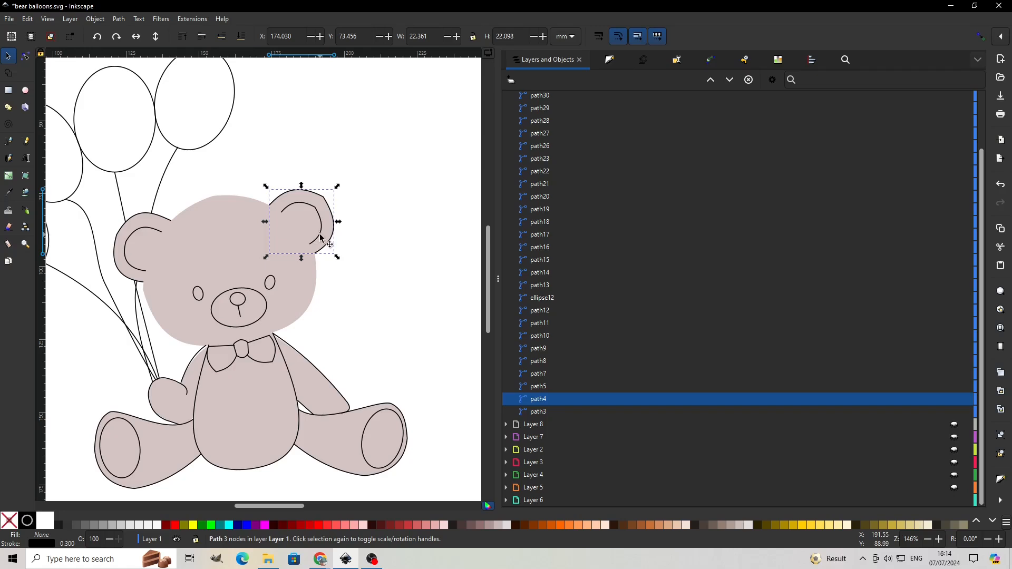
pyautogui.press('Delete')
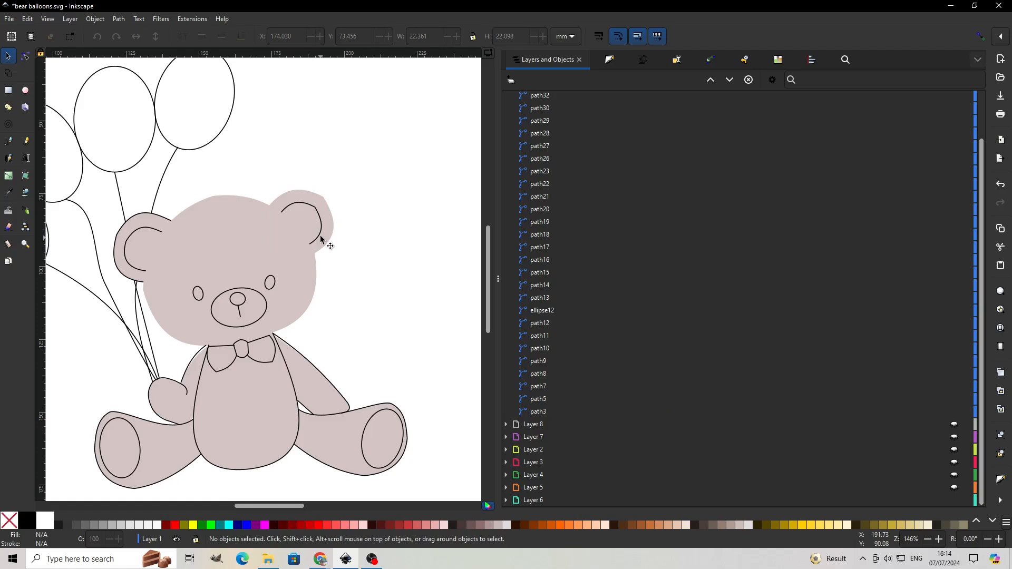
pyautogui.click(320, 239)
pyautogui.press('Delete')
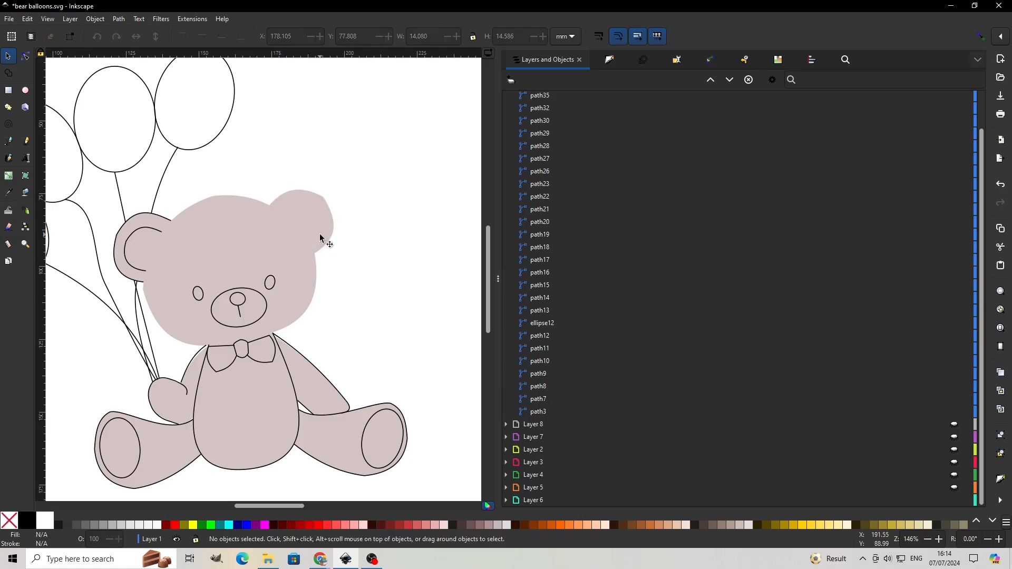
pyautogui.click(148, 232)
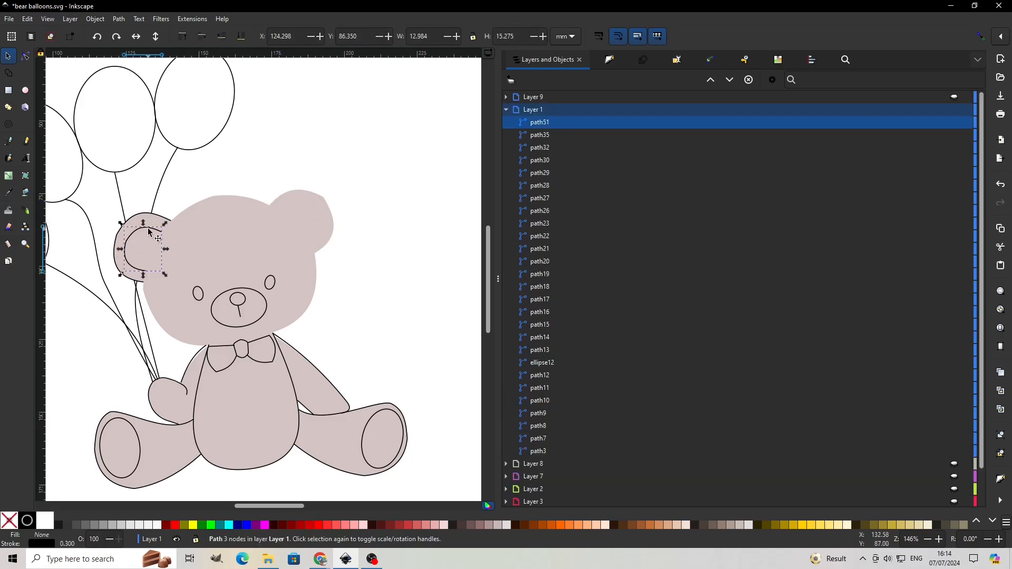
pyautogui.press('Delete')
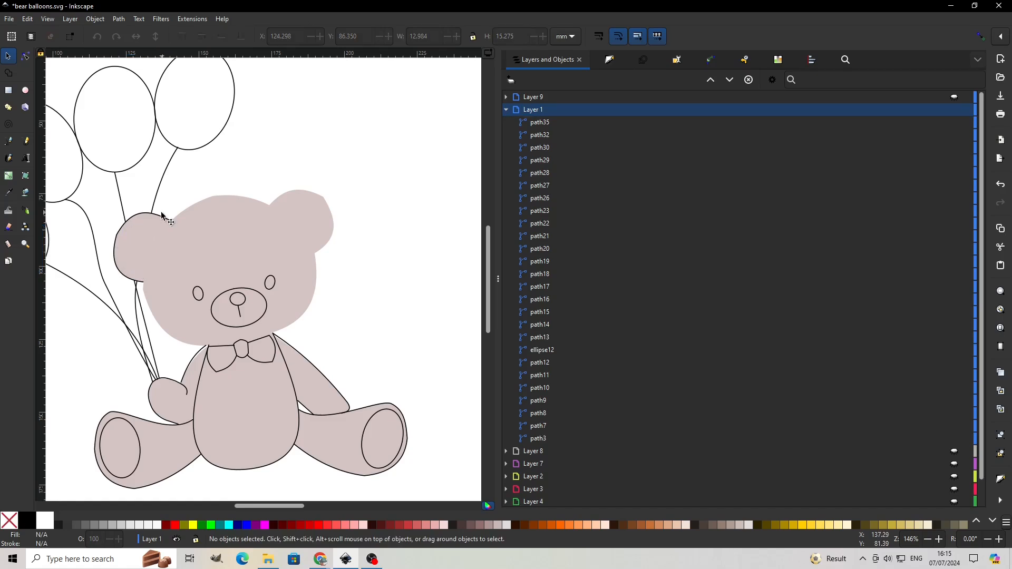
pyautogui.click(167, 223)
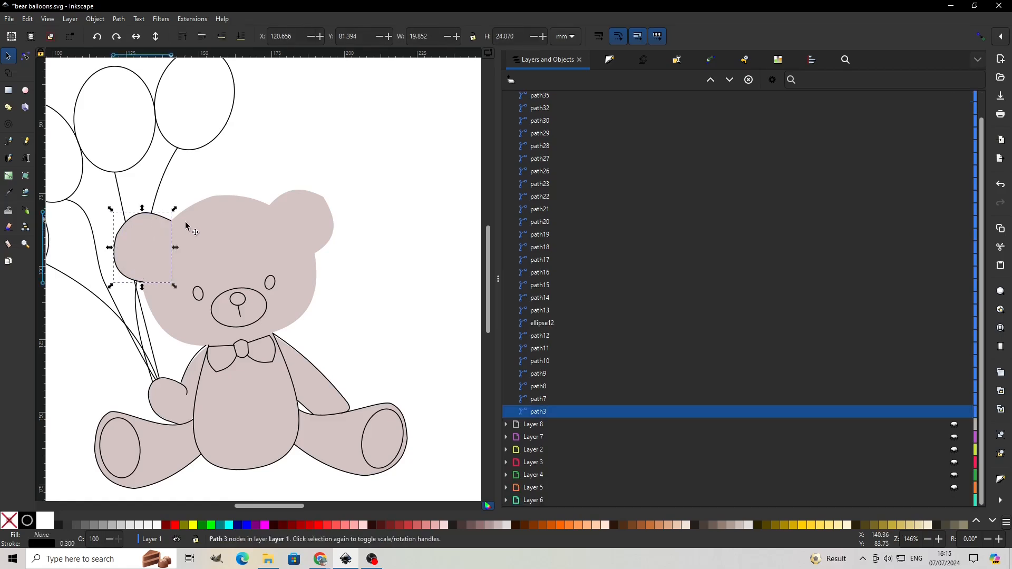
pyautogui.press('Delete')
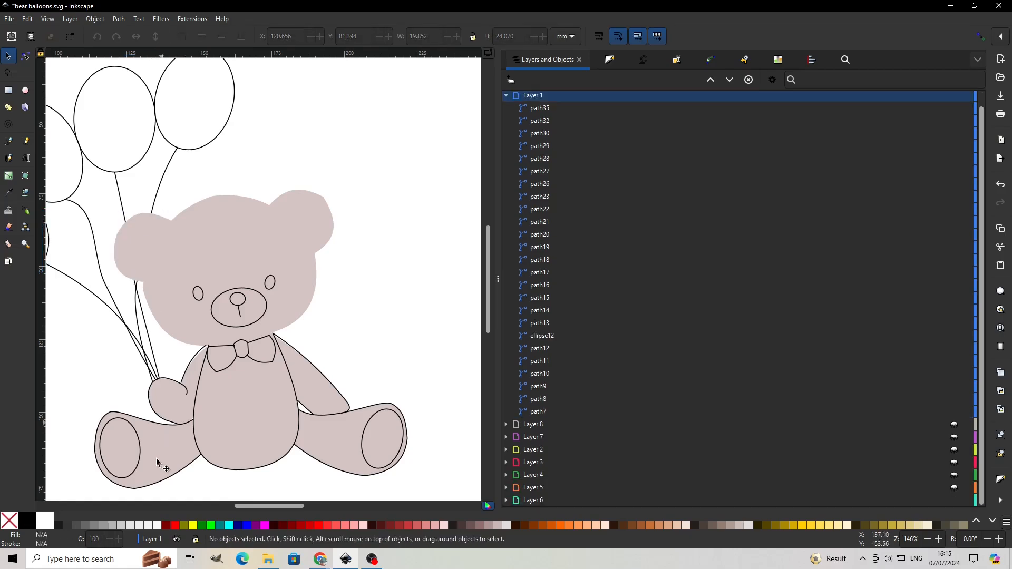
# Delete the black outlines around the bear's body and muzzle
pyautogui.click(217, 469)
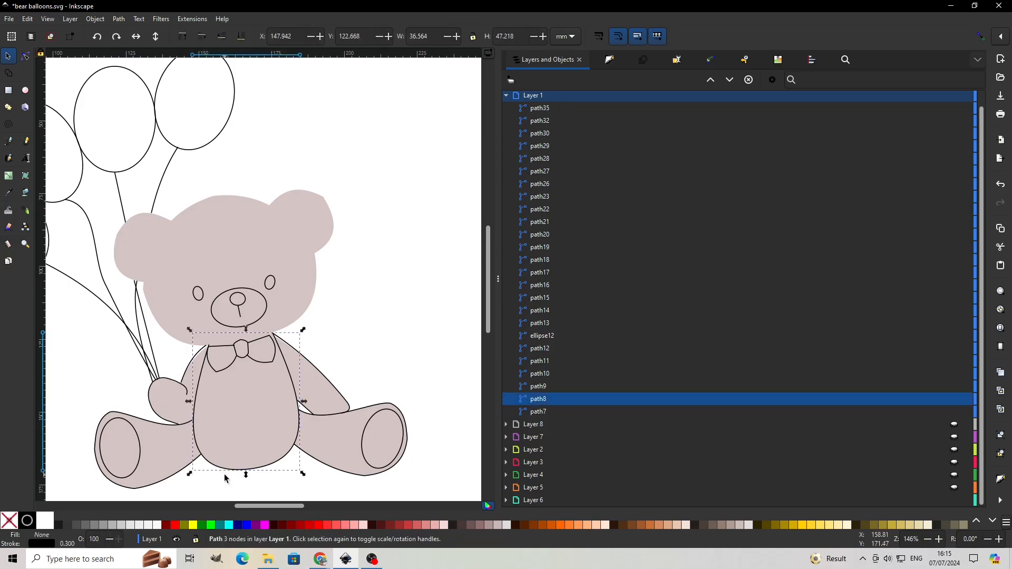
pyautogui.press('Delete')
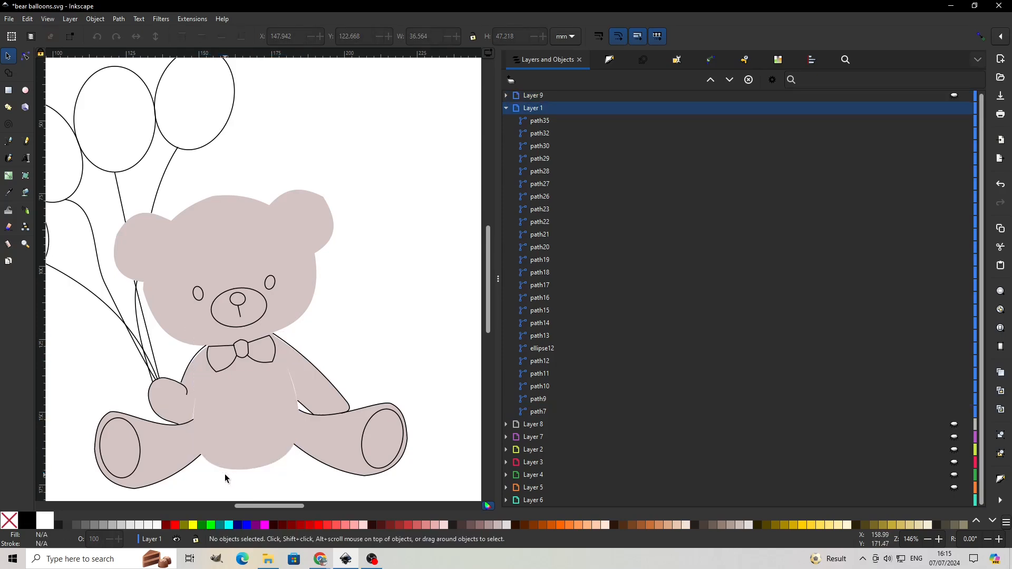
pyautogui.click(177, 389)
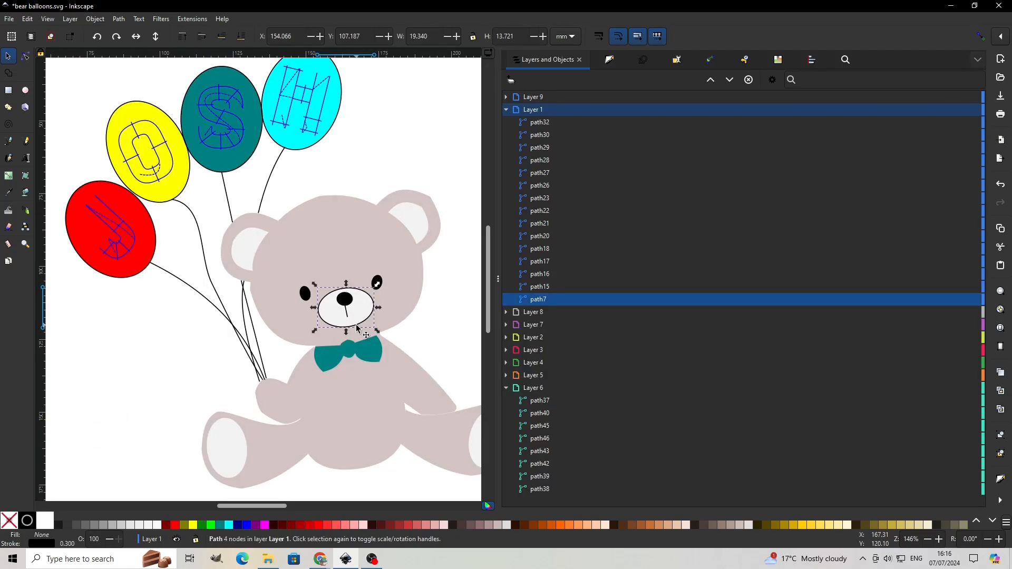
pyautogui.press('Delete')
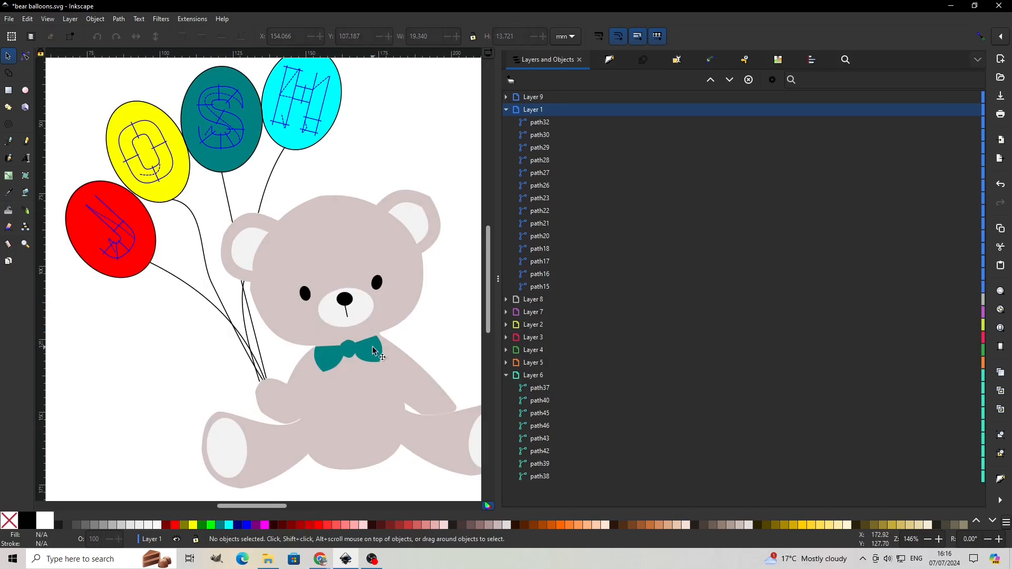
# Remove the stroke paint from the outline paths of both of the bear's eyes on Layer 1
pyautogui.click(375, 285)
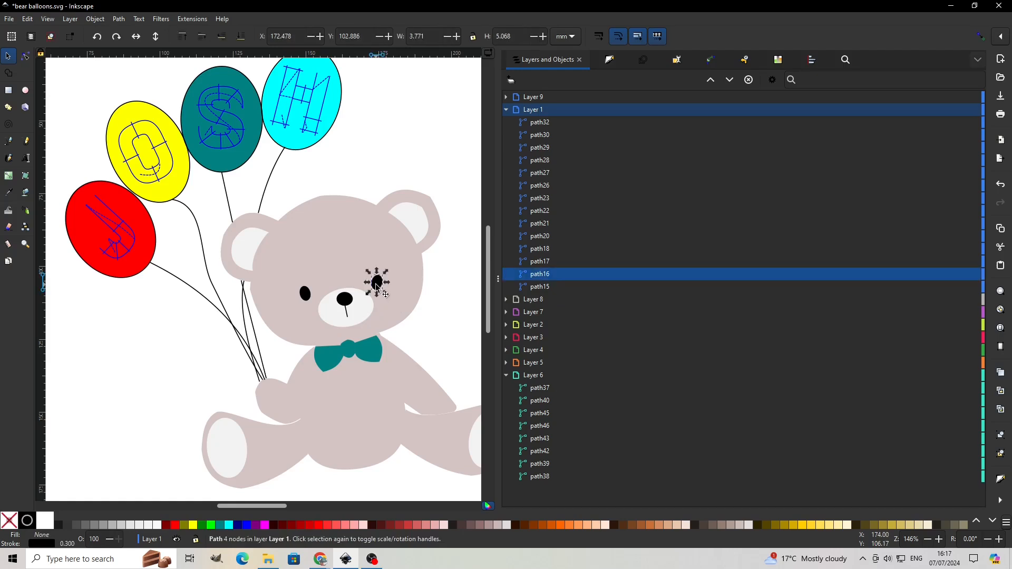
pyautogui.click(613, 59)
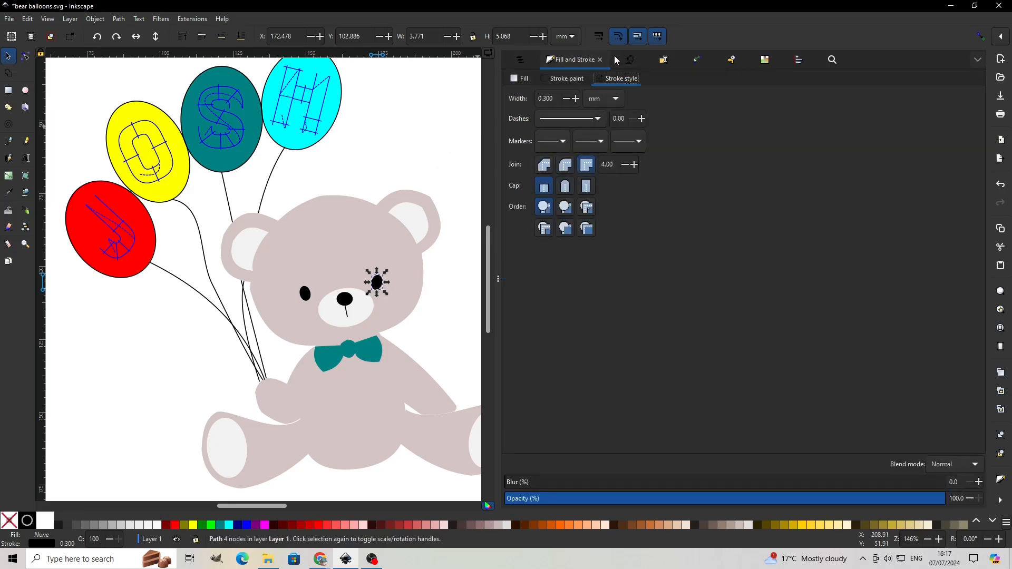
pyautogui.click(552, 82)
pyautogui.click(512, 96)
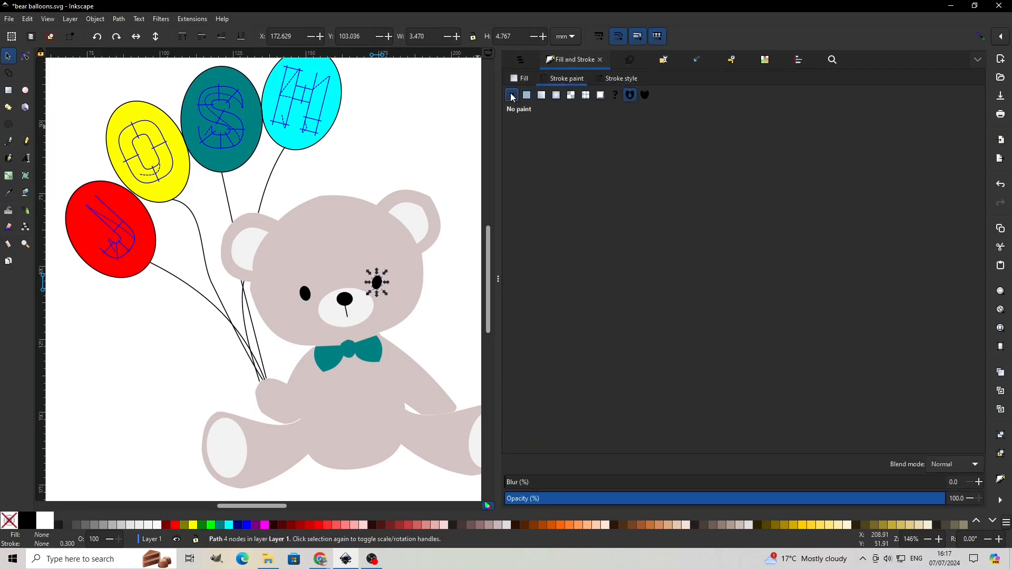
pyautogui.click(305, 295)
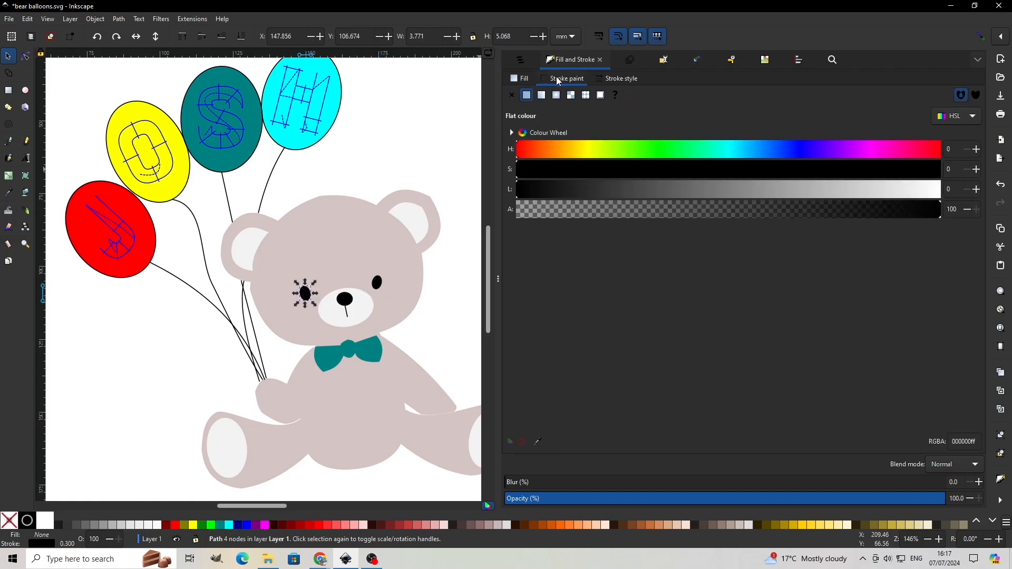
pyautogui.click(513, 96)
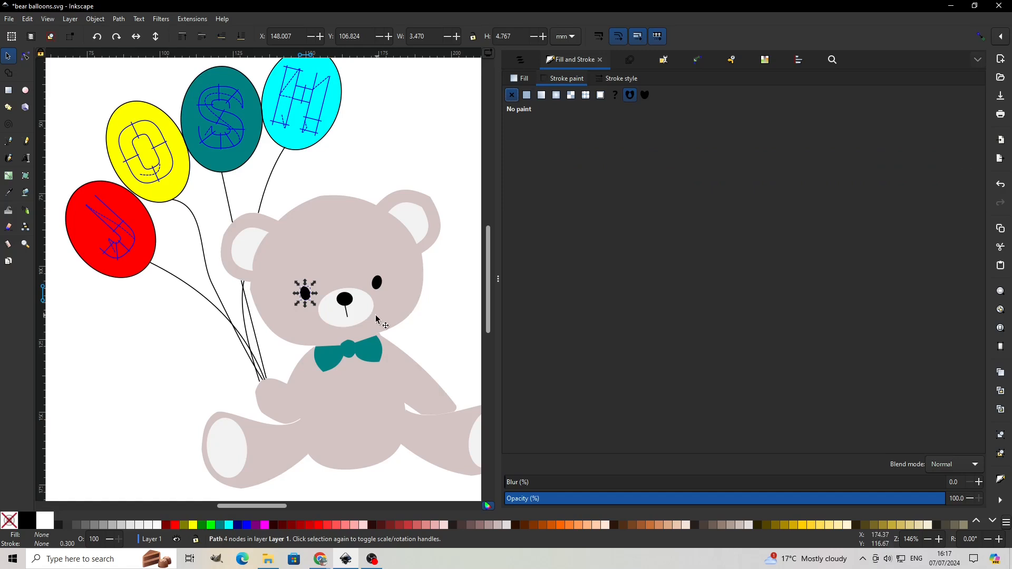
pyautogui.click(348, 301)
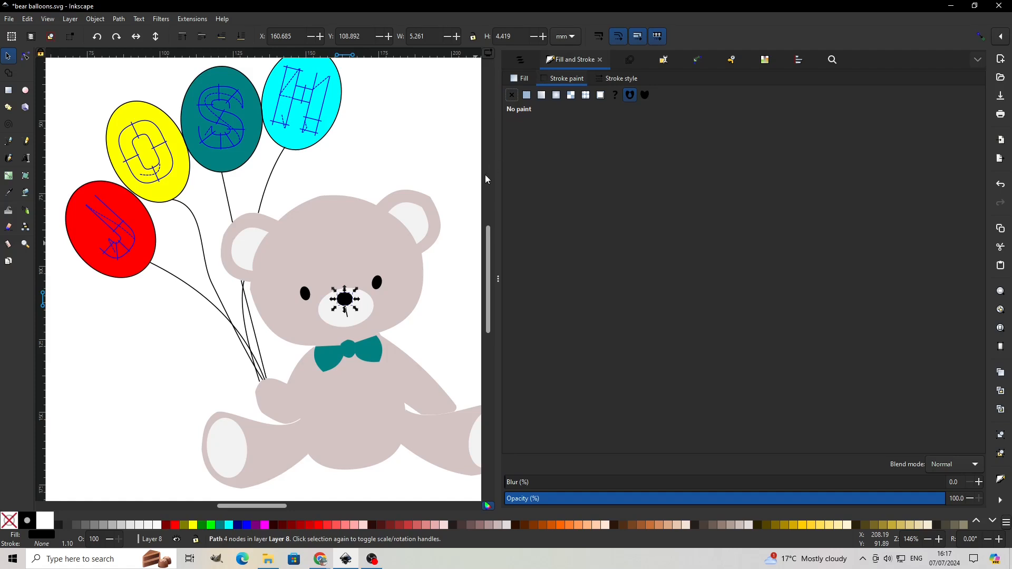
pyautogui.click(397, 112)
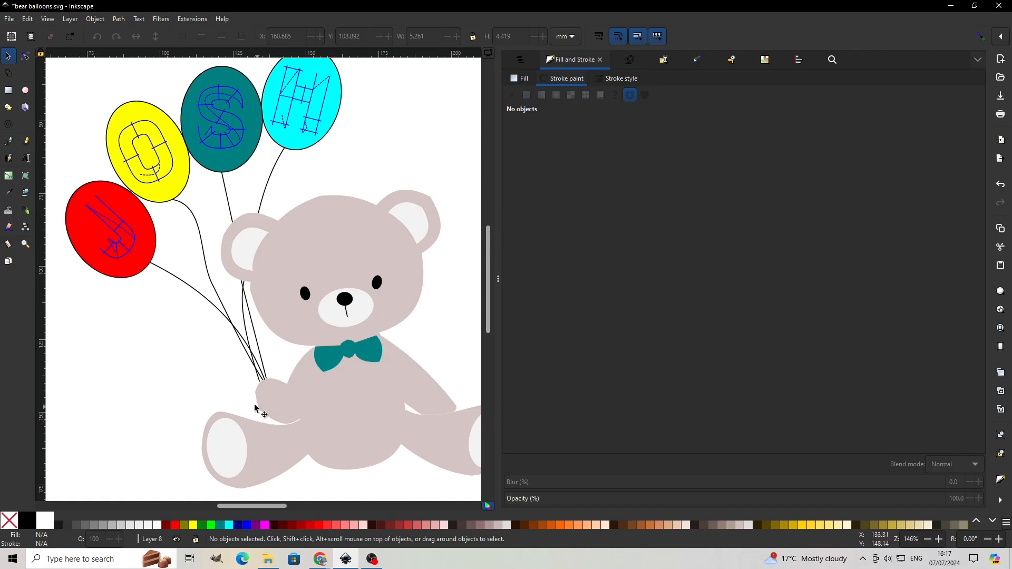
# Remove the black outlines around the red, yellow, teal and cyan balloons on Layer 1
pyautogui.click(125, 282)
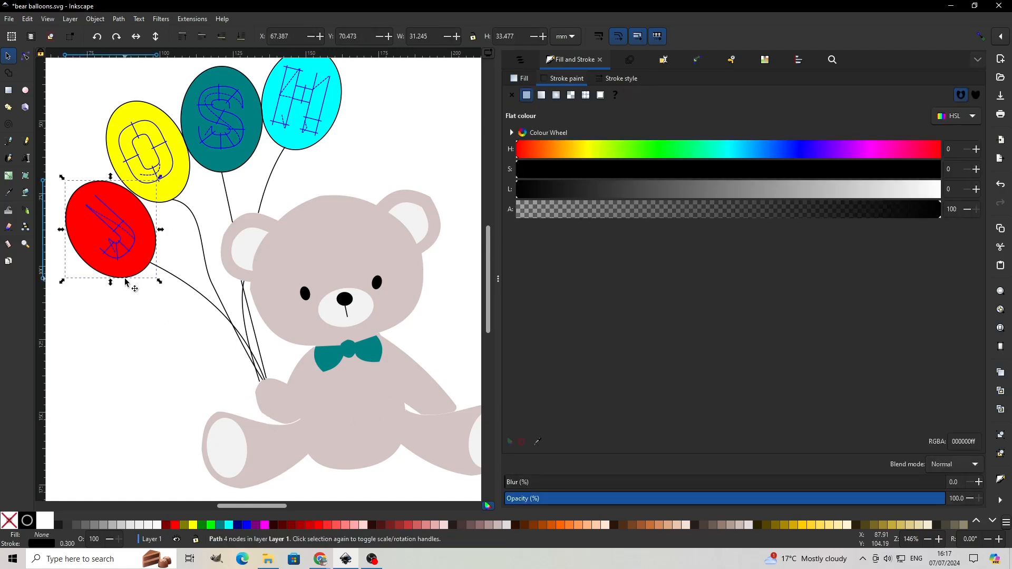
pyautogui.click(183, 194)
pyautogui.click(183, 194)
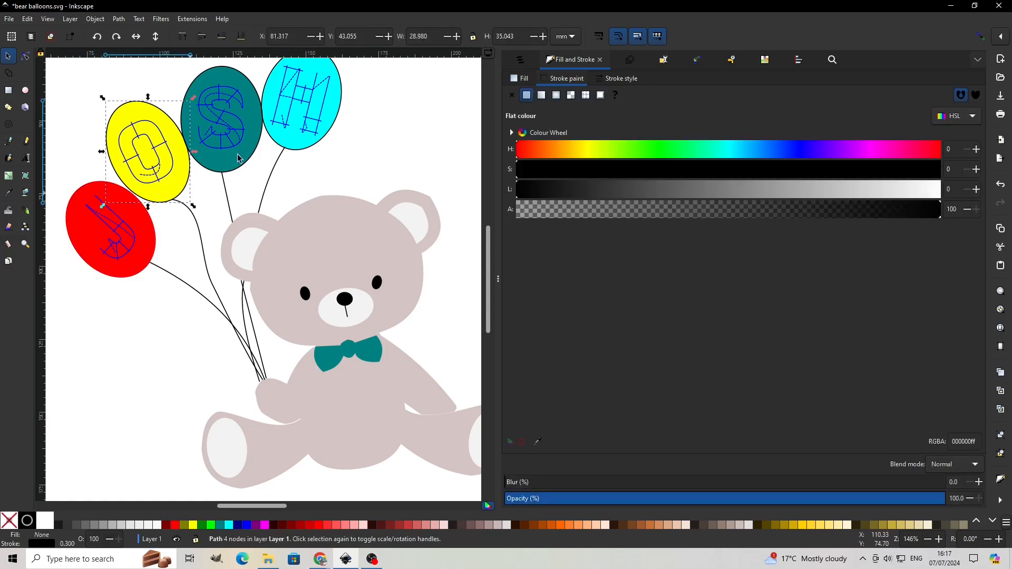
pyautogui.press('Escape')
pyautogui.click(214, 176)
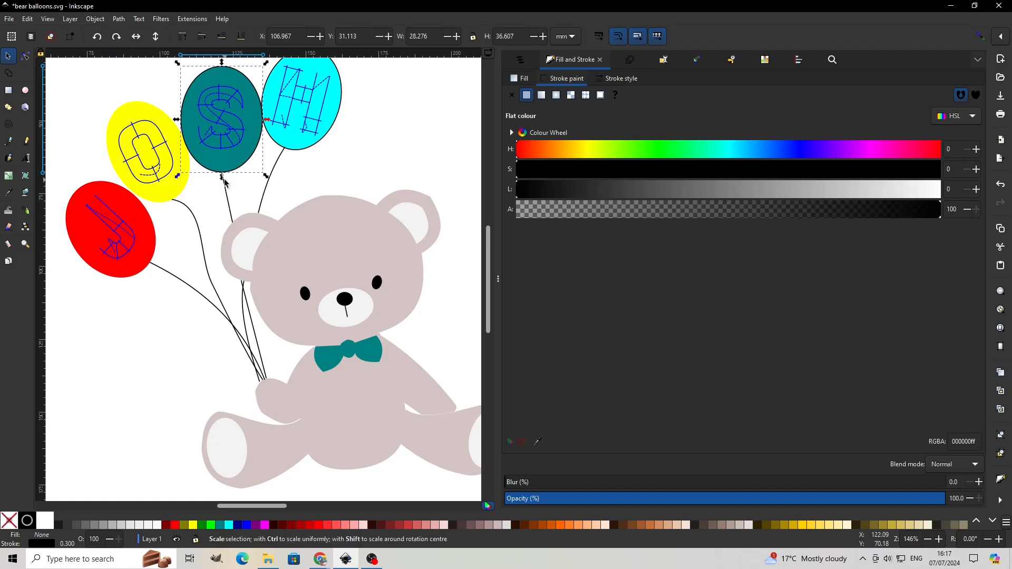
pyautogui.press('Escape')
pyautogui.click(322, 152)
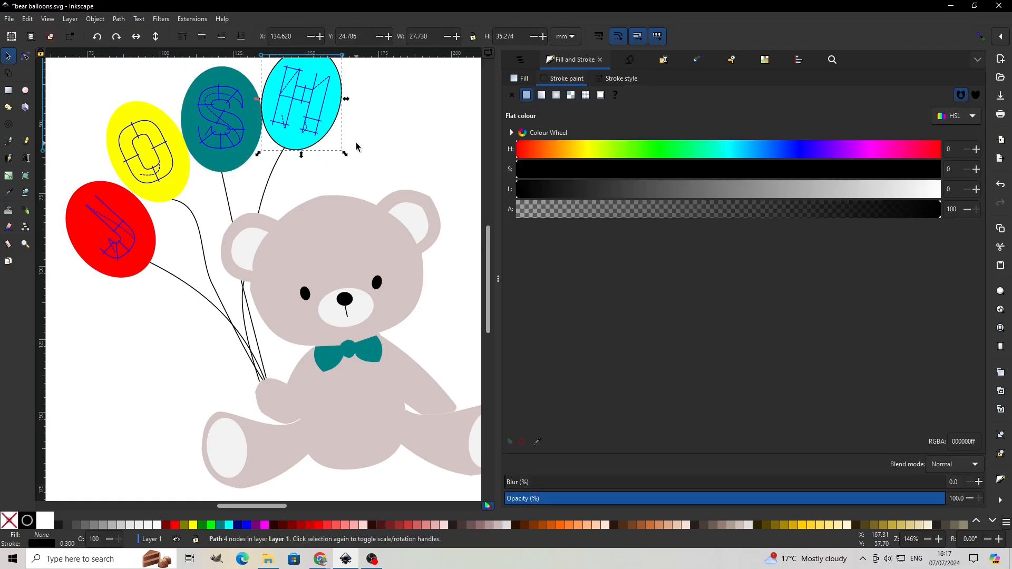
pyautogui.press('Escape')
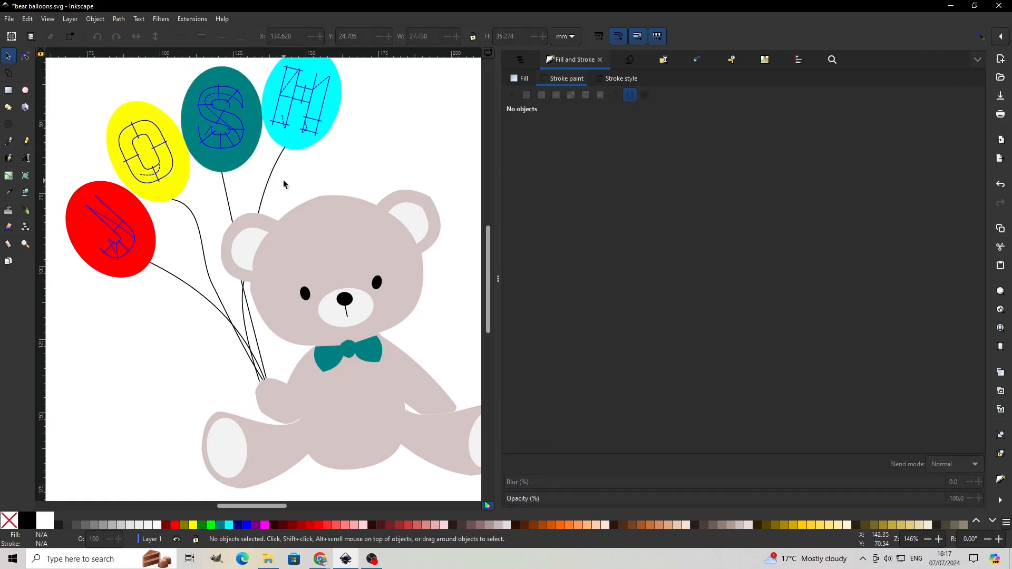
# Set the stroke colour of the four balloon strings running down from the balloons to grey-brown 917c6f
pyautogui.click(267, 193)
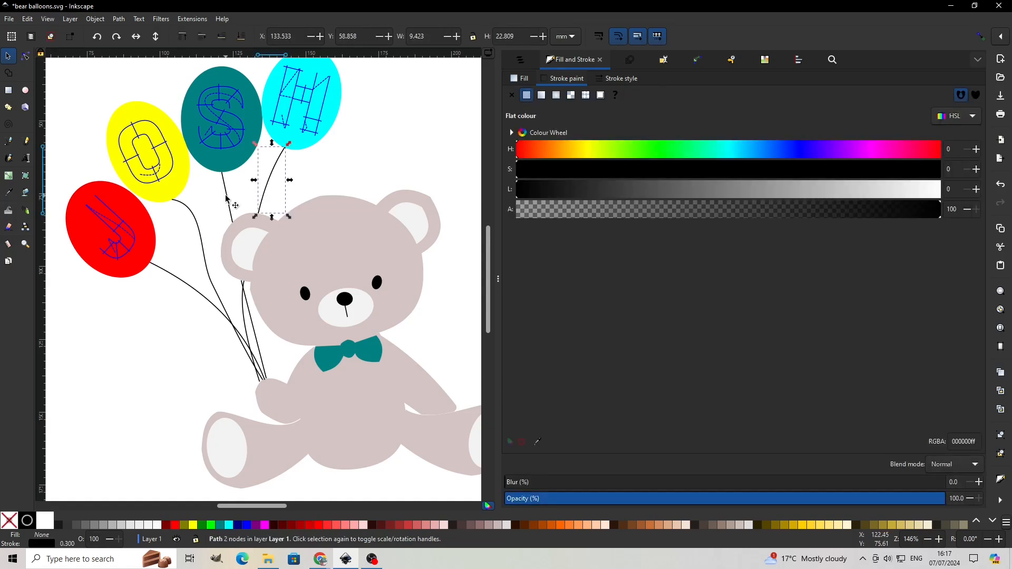
pyautogui.click(225, 197)
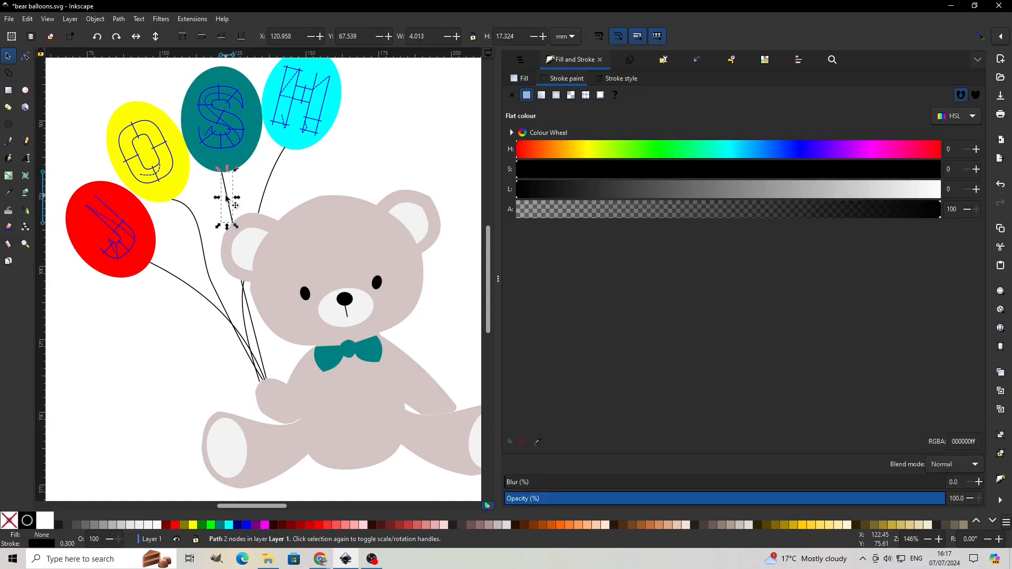
pyautogui.keyDown('shift'); pyautogui.click(266, 190); pyautogui.keyUp('shift')
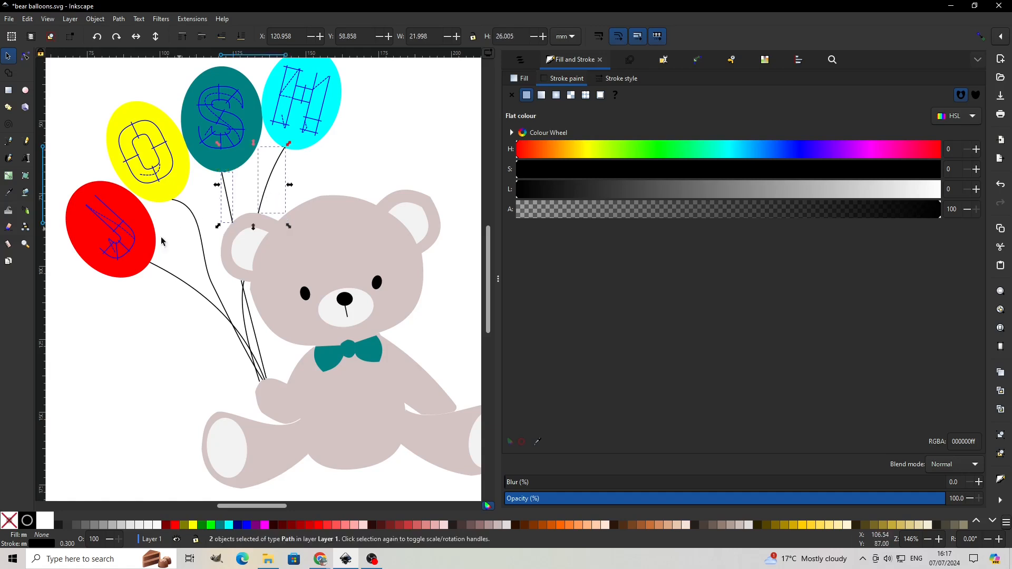
pyautogui.keyDown('shift'); pyautogui.click(201, 231); pyautogui.keyUp('shift')
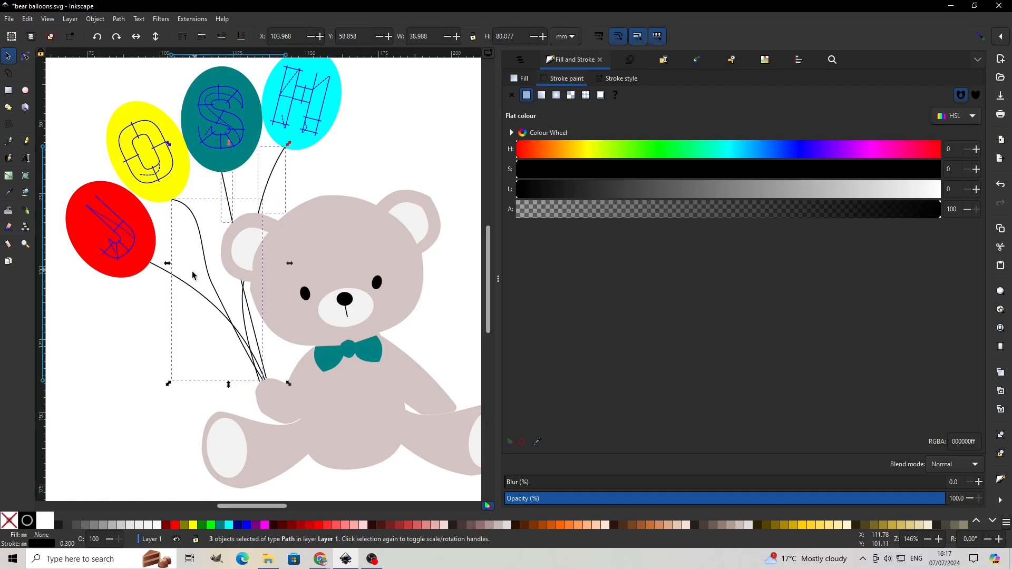
pyautogui.keyDown('shift'); pyautogui.click(160, 271); pyautogui.keyUp('shift')
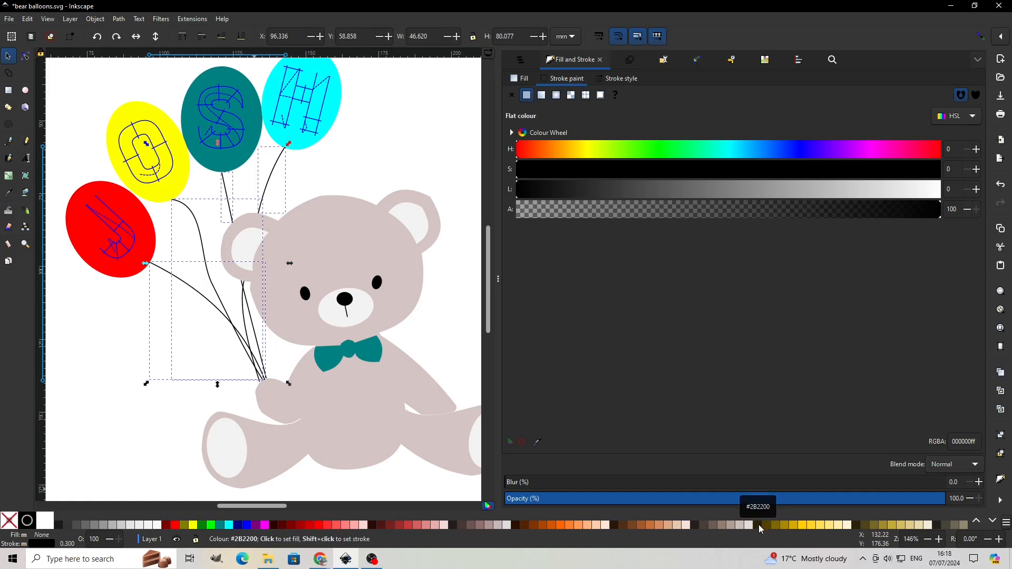
pyautogui.rightClick(724, 526)
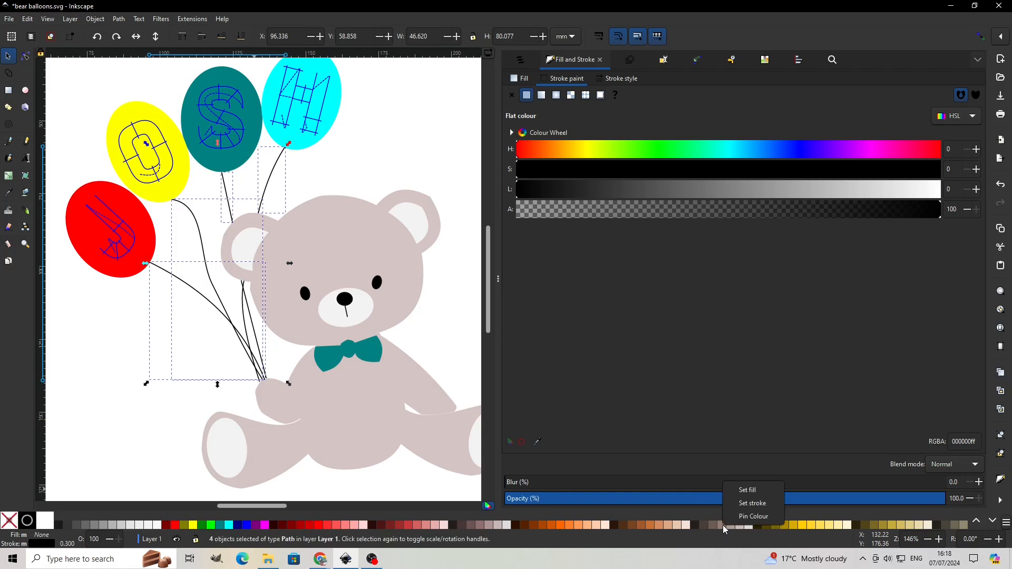
pyautogui.click(753, 506)
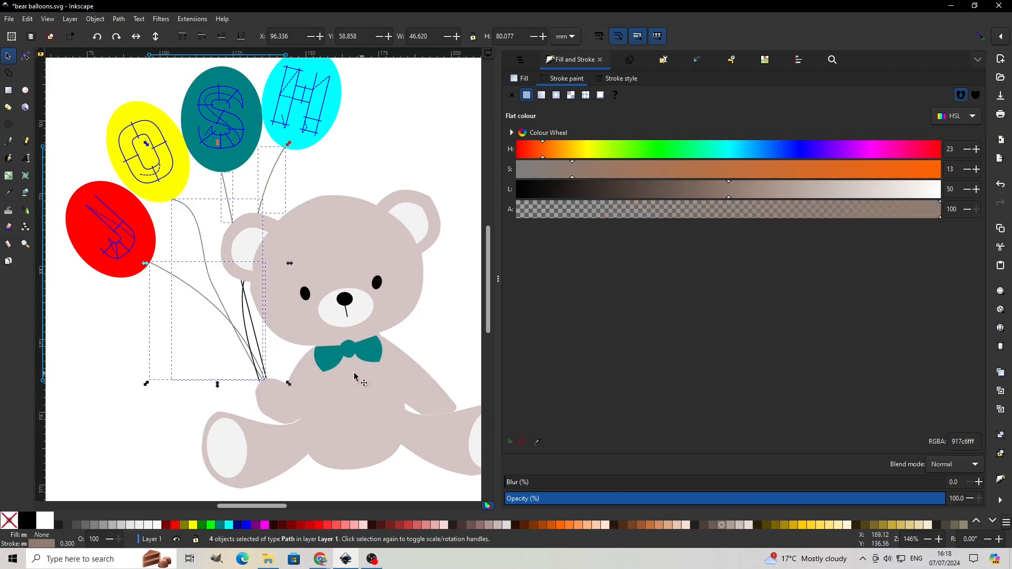
# Give the two remaining black string segments between the bear's ear and paw the same grey-brown 917c6f stroke
pyautogui.click(258, 343)
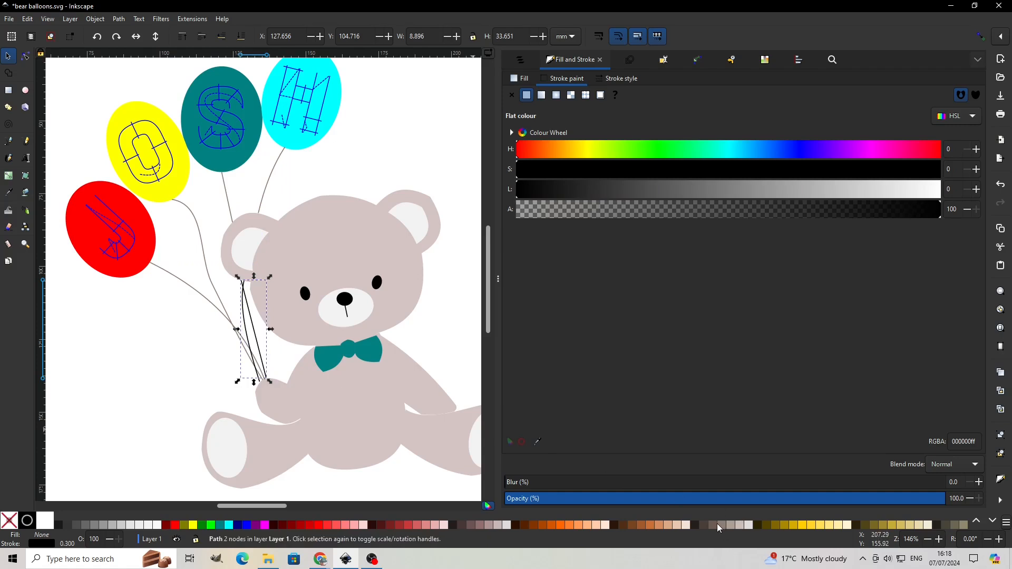
pyautogui.click(206, 271)
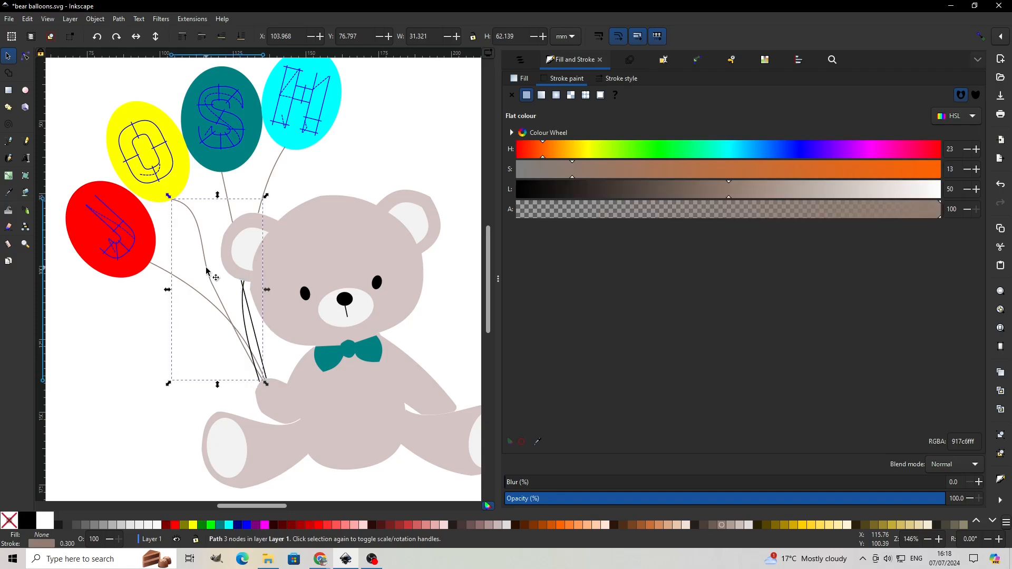
pyautogui.click(255, 334)
pyautogui.rightClick(720, 522)
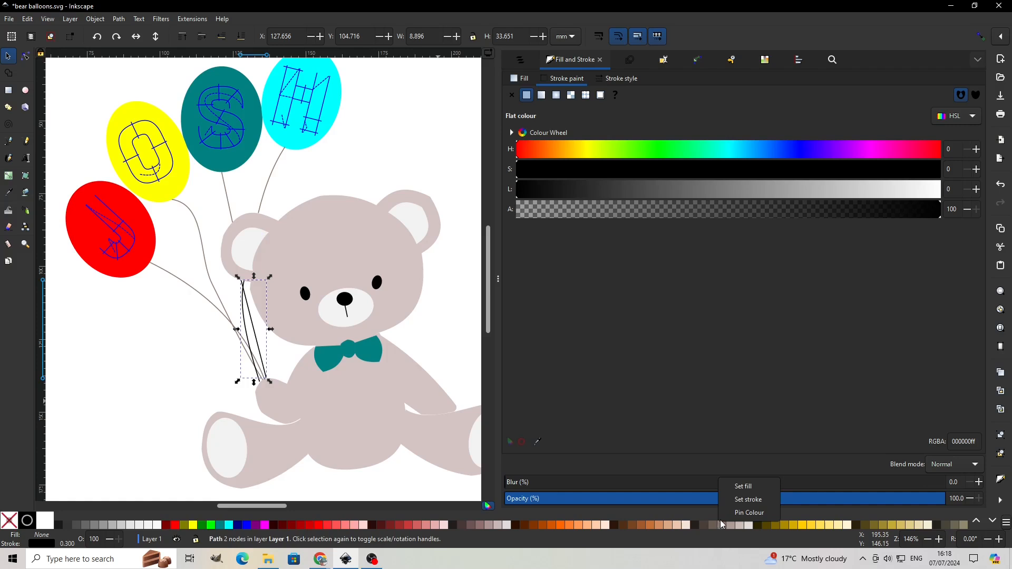
pyautogui.click(755, 500)
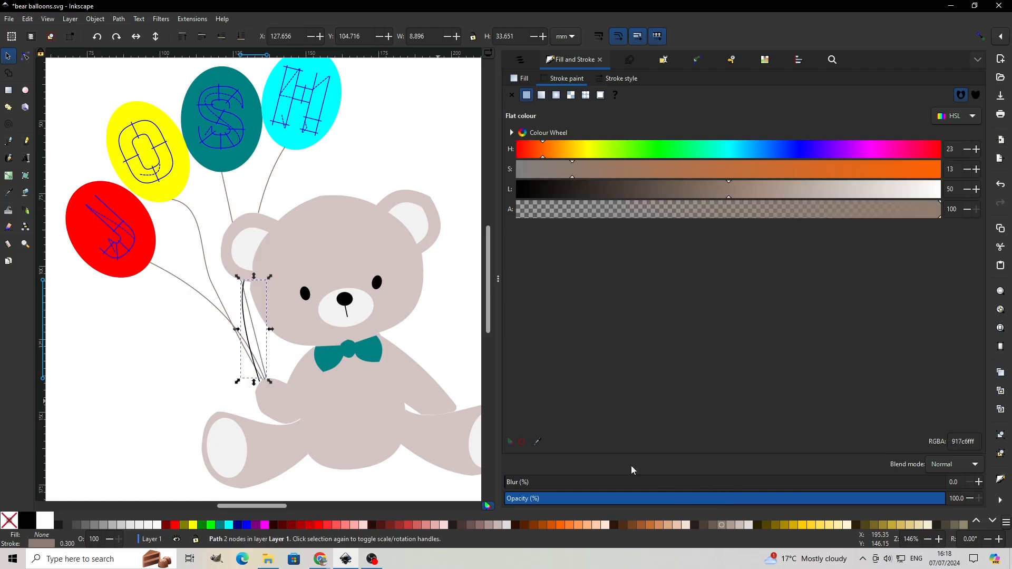
pyautogui.click(246, 335)
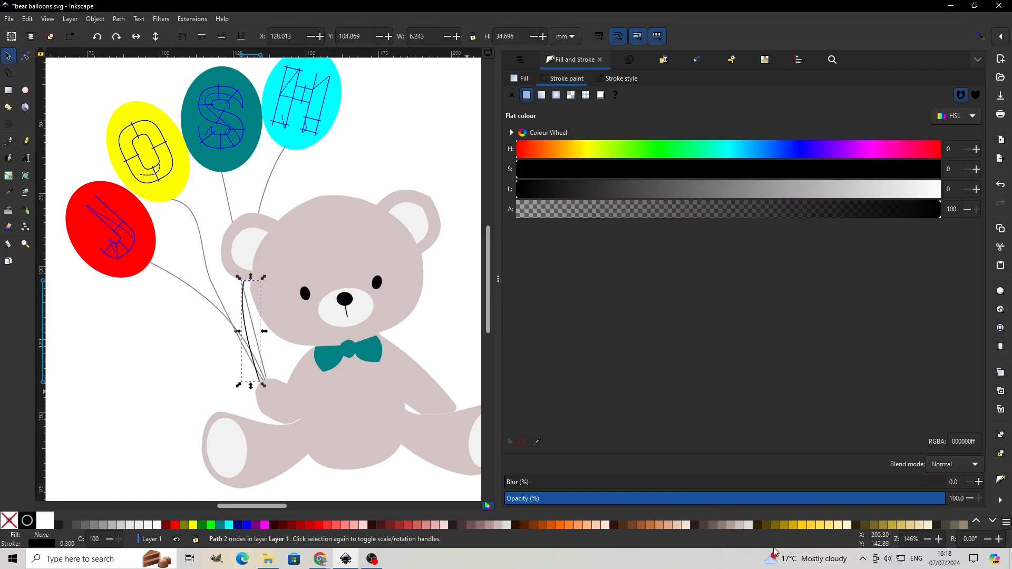
pyautogui.rightClick(722, 525)
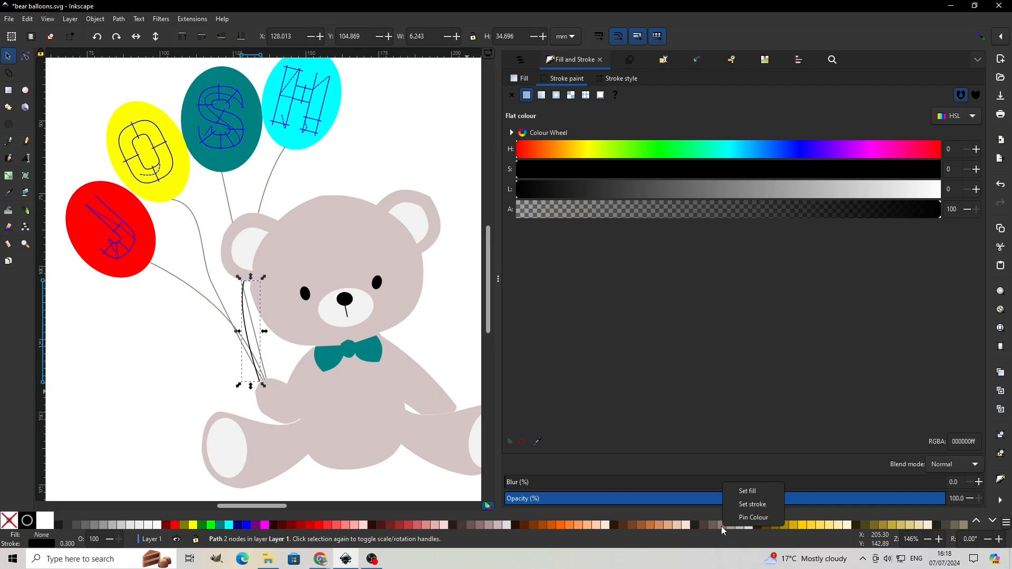
pyautogui.click(772, 505)
pyautogui.click(458, 333)
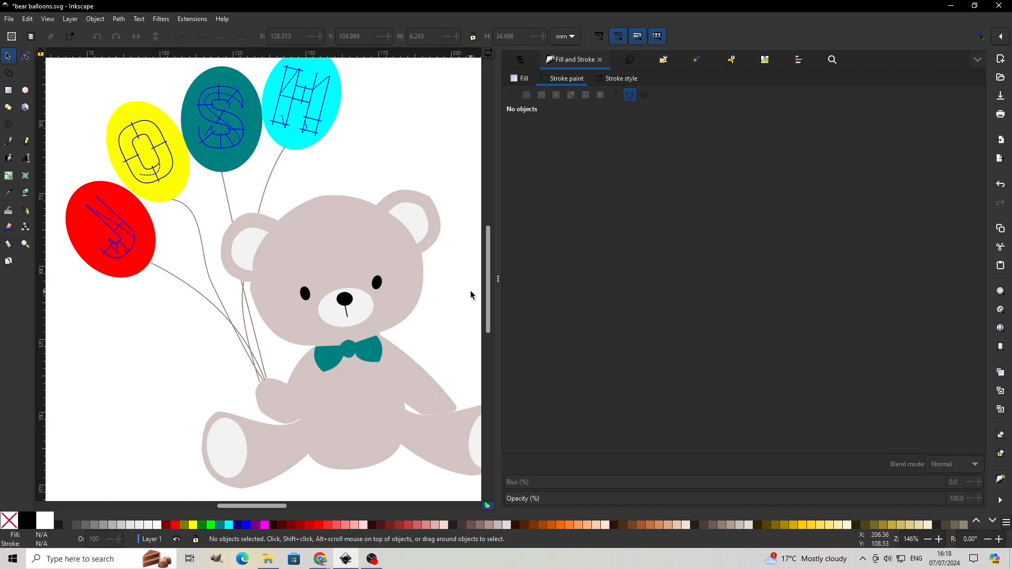
# Select the whole bear and balloon design, run the Ink/Stitch Simulator to check the stitching, and close the simulation
pyautogui.scroll(-1, 469, 290)
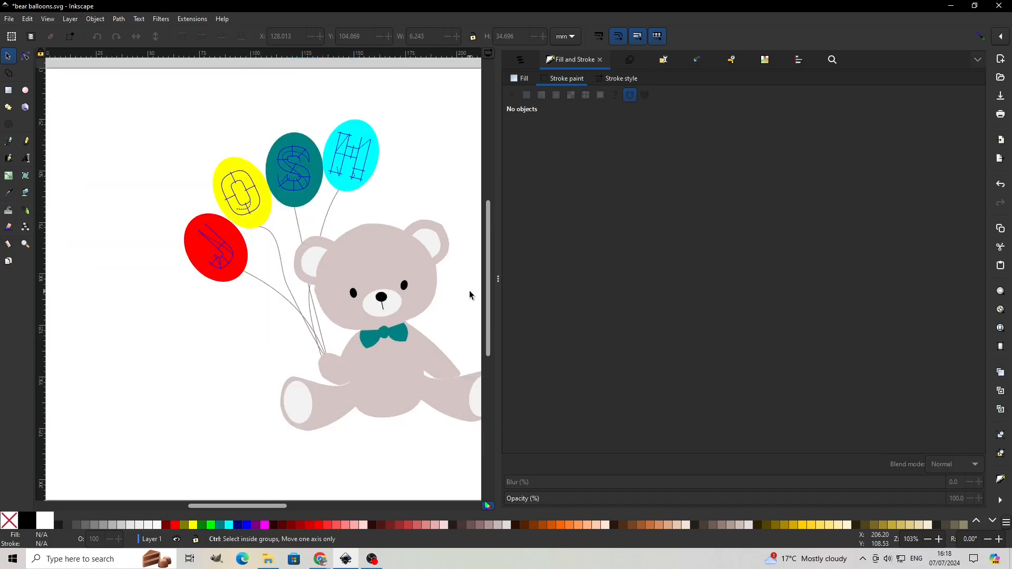
pyautogui.moveTo(246, 506)
pyautogui.mouseDown()
pyautogui.moveTo(276, 507)
pyautogui.moveTo(265, 509)
pyautogui.mouseUp()
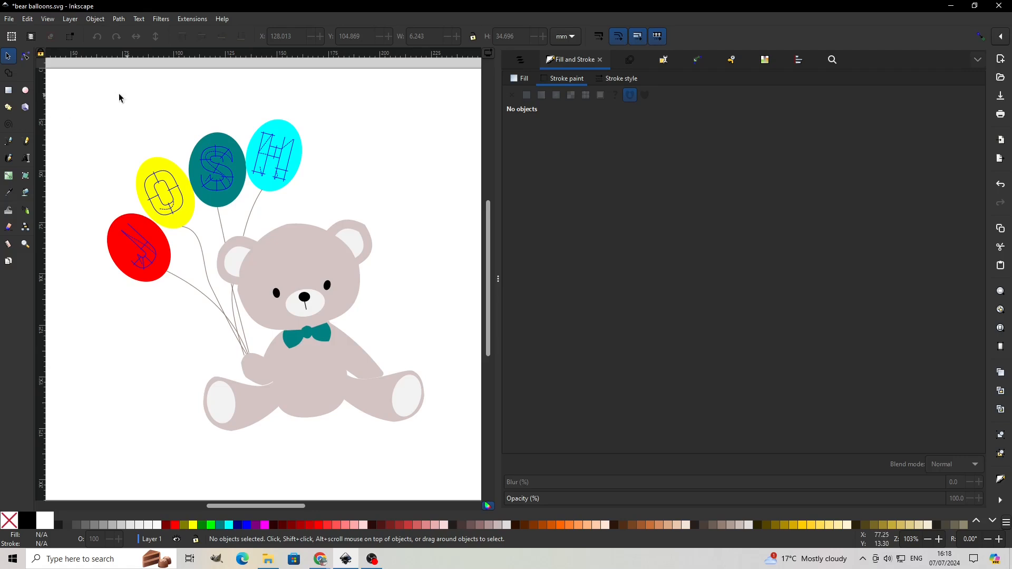
pyautogui.moveTo(76, 89)
pyautogui.mouseDown()
pyautogui.moveTo(227, 199)
pyautogui.moveTo(449, 411)
pyautogui.moveTo(451, 449)
pyautogui.mouseUp()
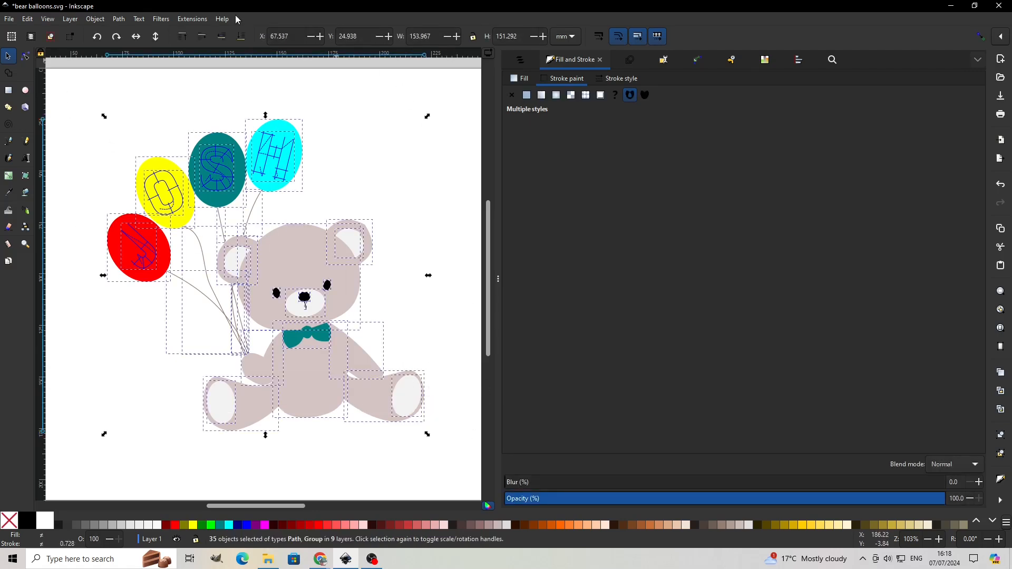
pyautogui.click(194, 20)
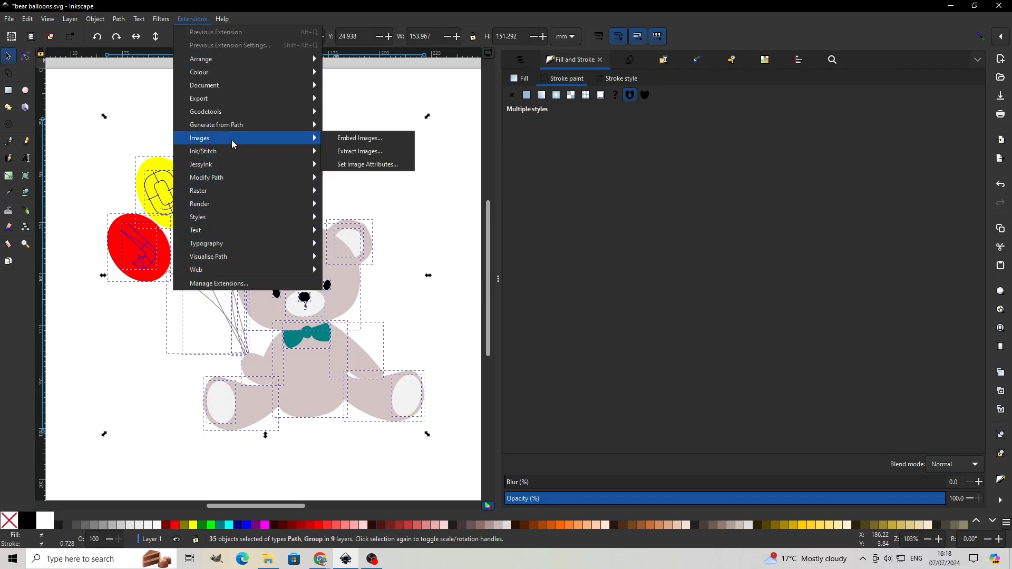
pyautogui.moveTo(234, 154)
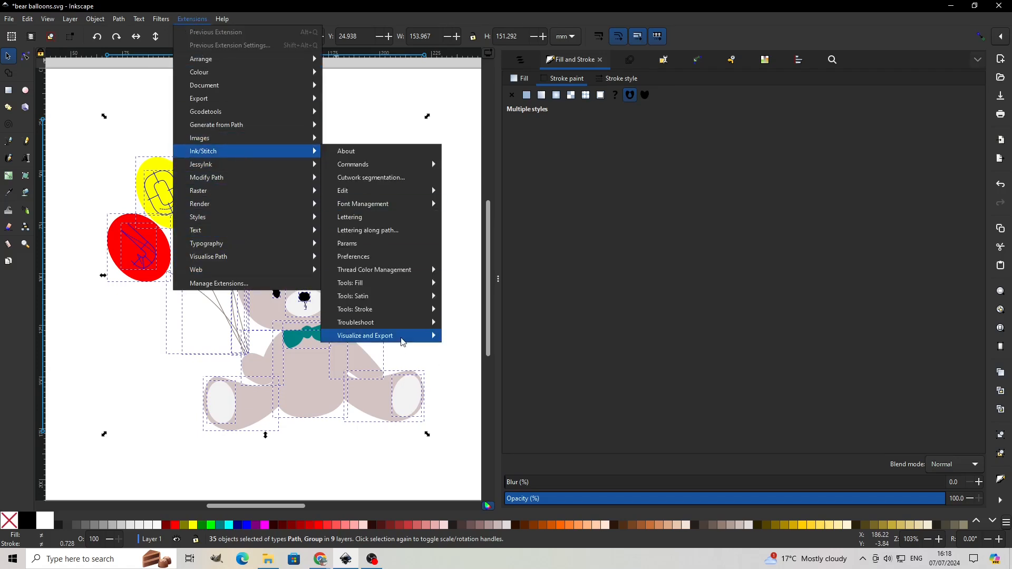
pyautogui.moveTo(403, 336)
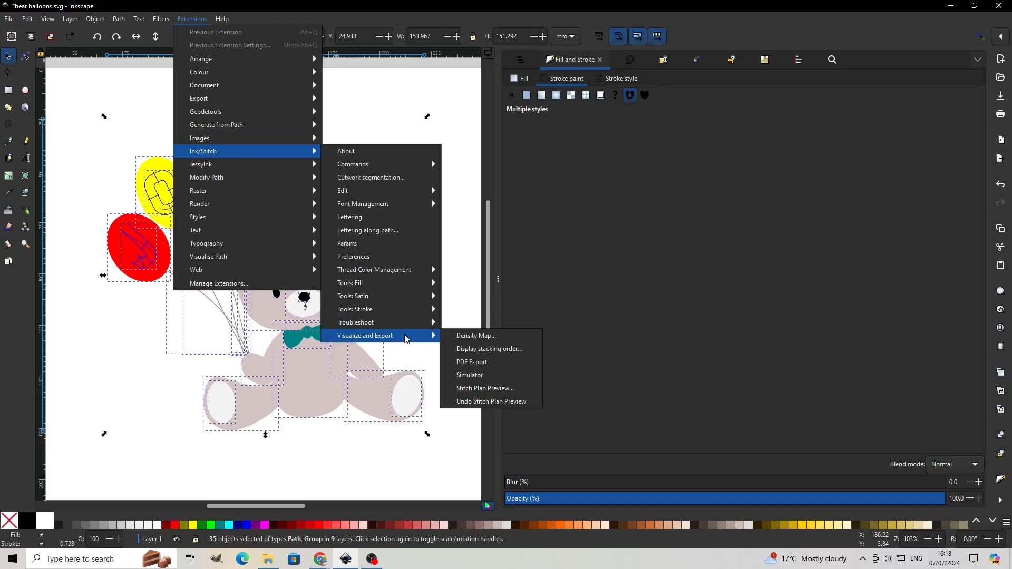
pyautogui.click(475, 377)
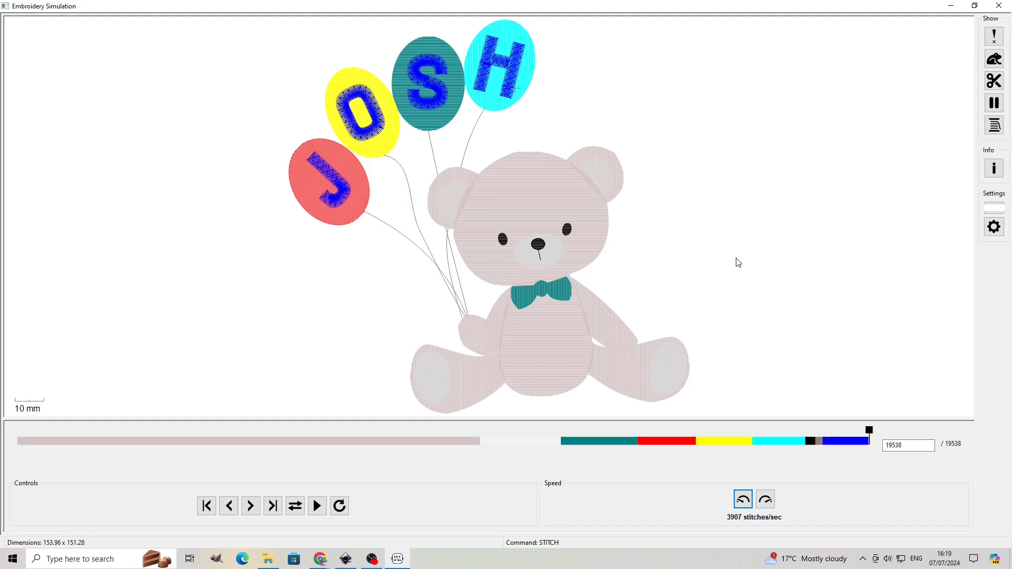
pyautogui.click(1000, 7)
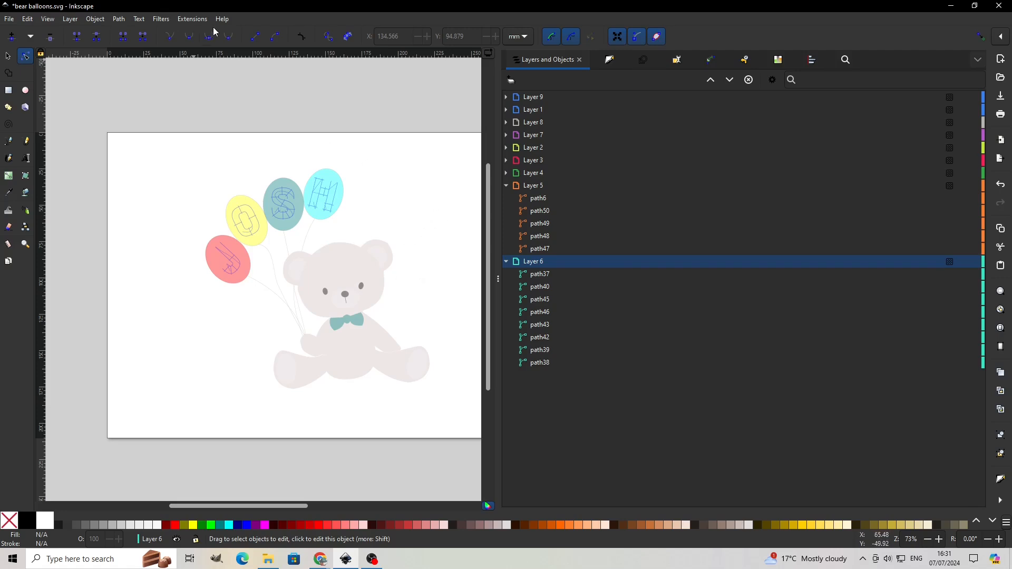
# Select the whole bear and balloon design and set up a Stitch Plan Preview with Lower opacity layer visibility and Realistic High Quality rendering
pyautogui.moveTo(149, 155); pyautogui.dragTo(342, 398)
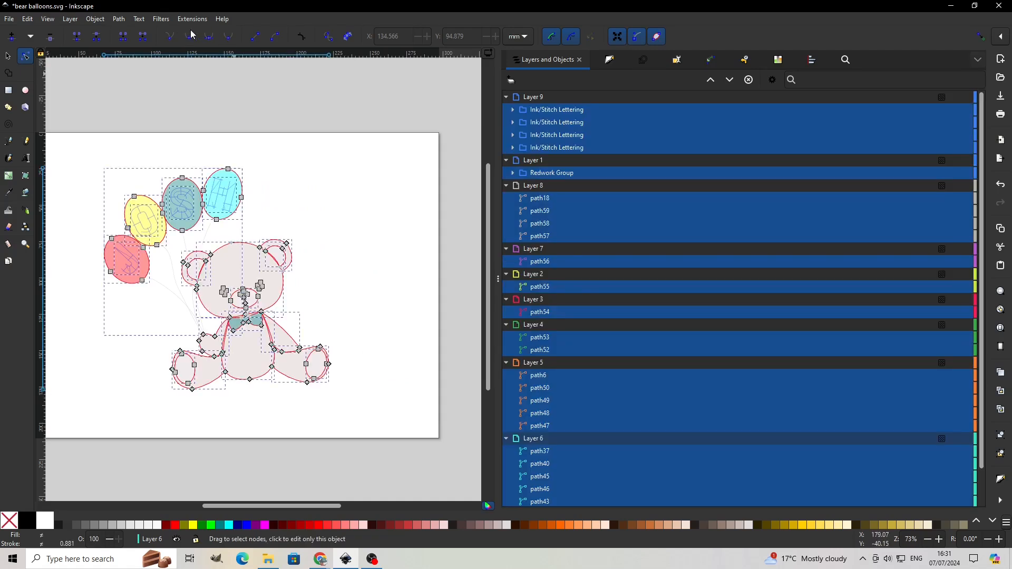
pyautogui.click(198, 18)
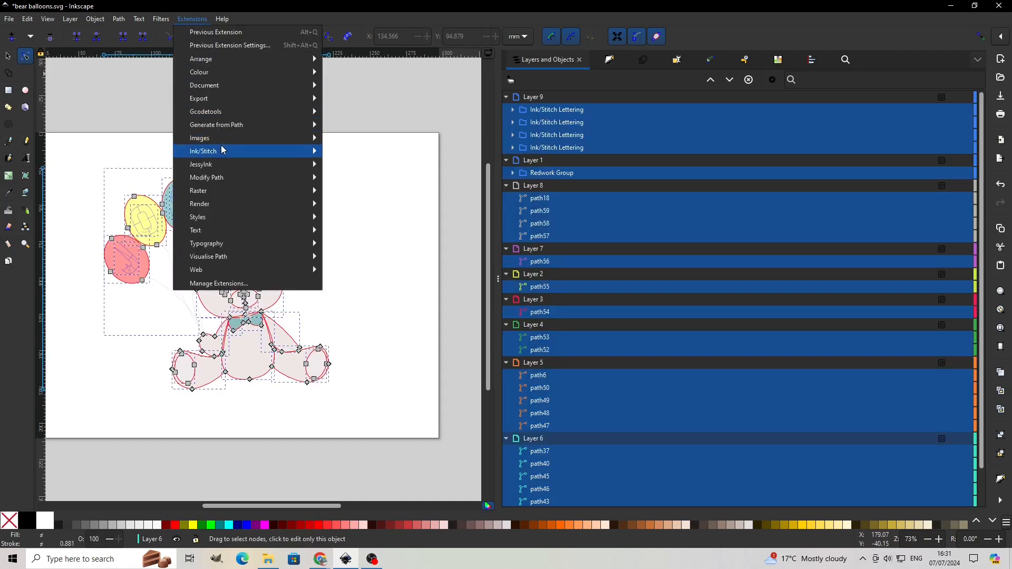
pyautogui.moveTo(223, 151)
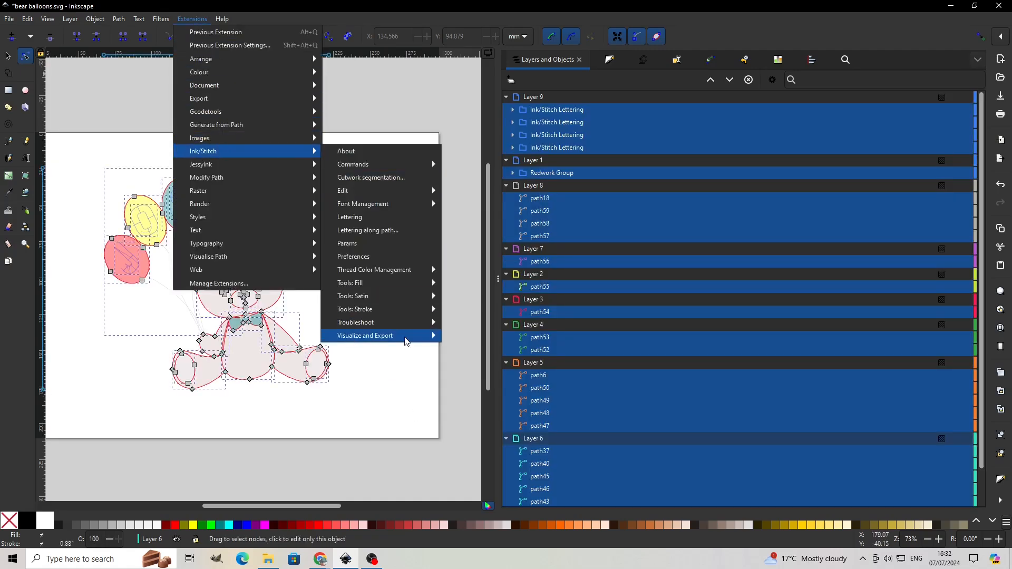
pyautogui.moveTo(406, 342)
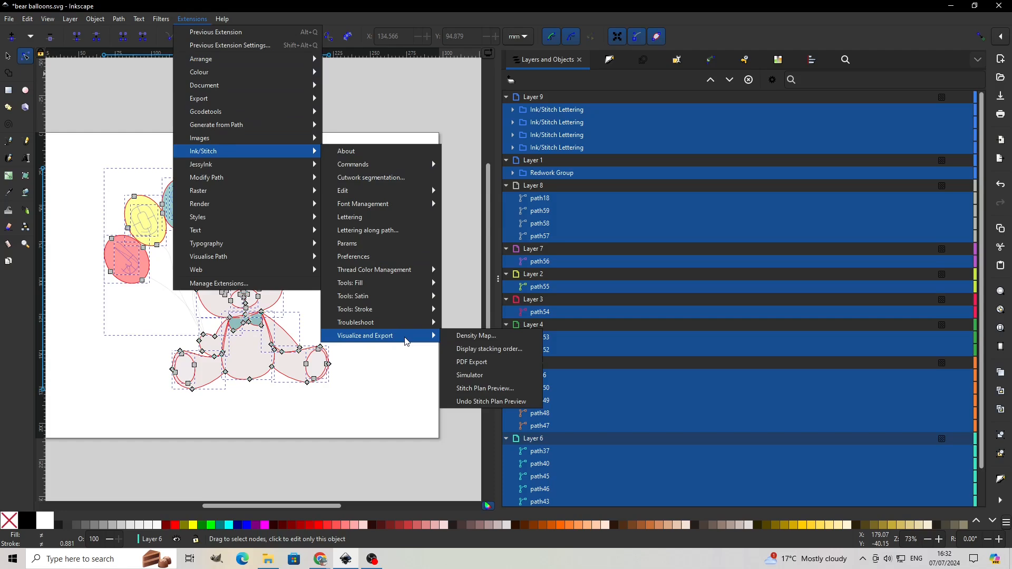
pyautogui.click(486, 388)
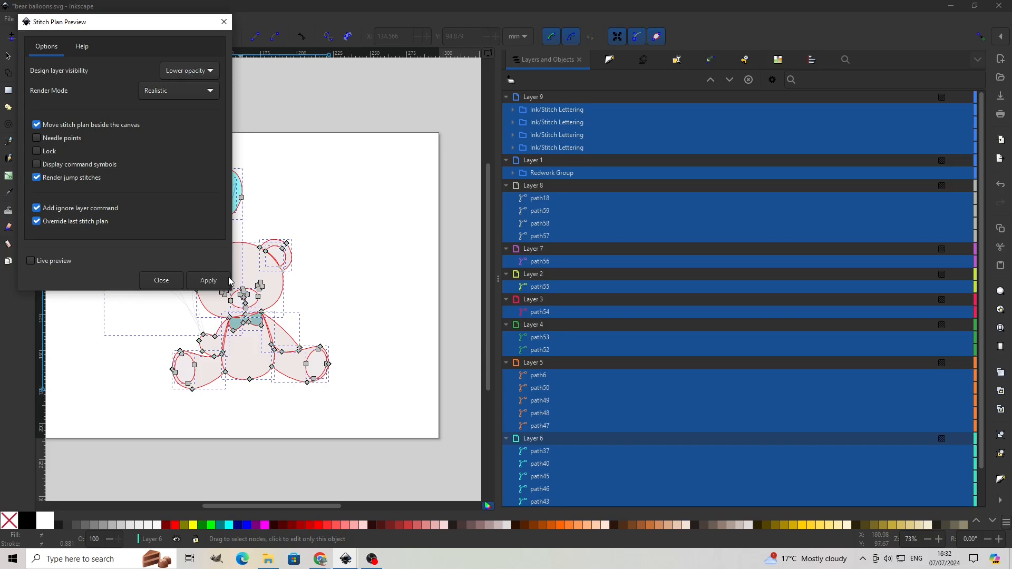
pyautogui.click(211, 76)
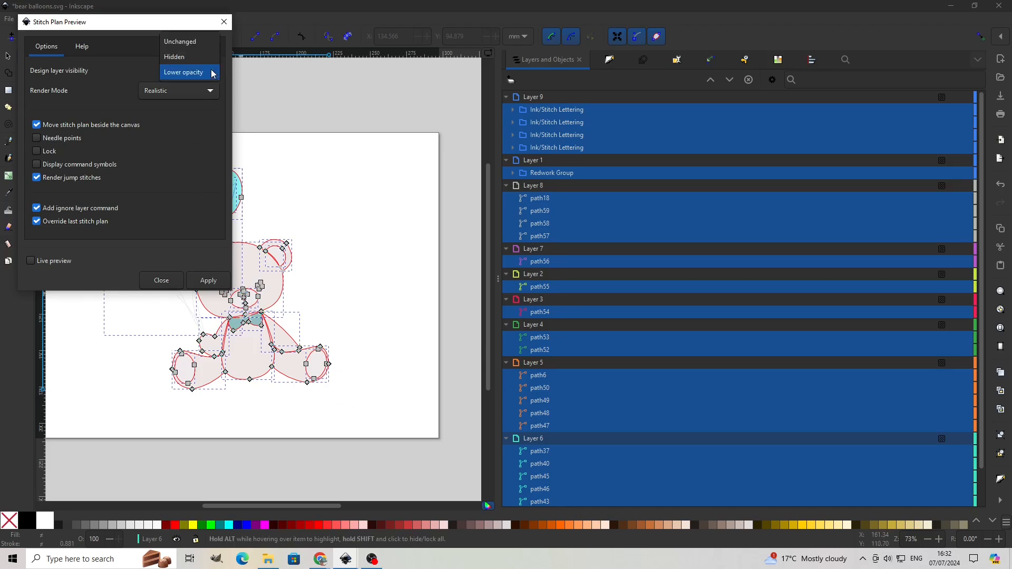
pyautogui.click(213, 73)
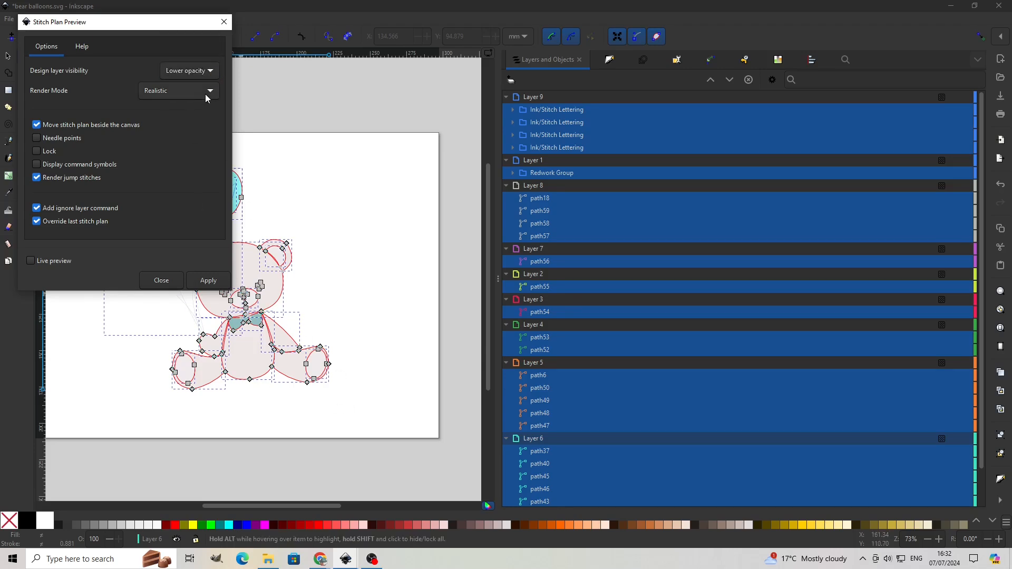
pyautogui.click(210, 94)
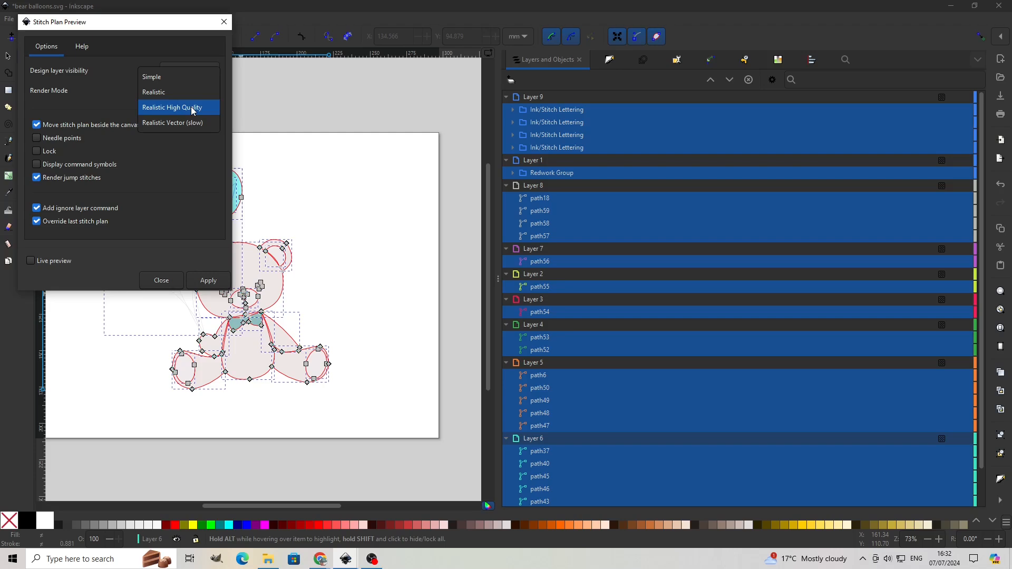
pyautogui.click(191, 109)
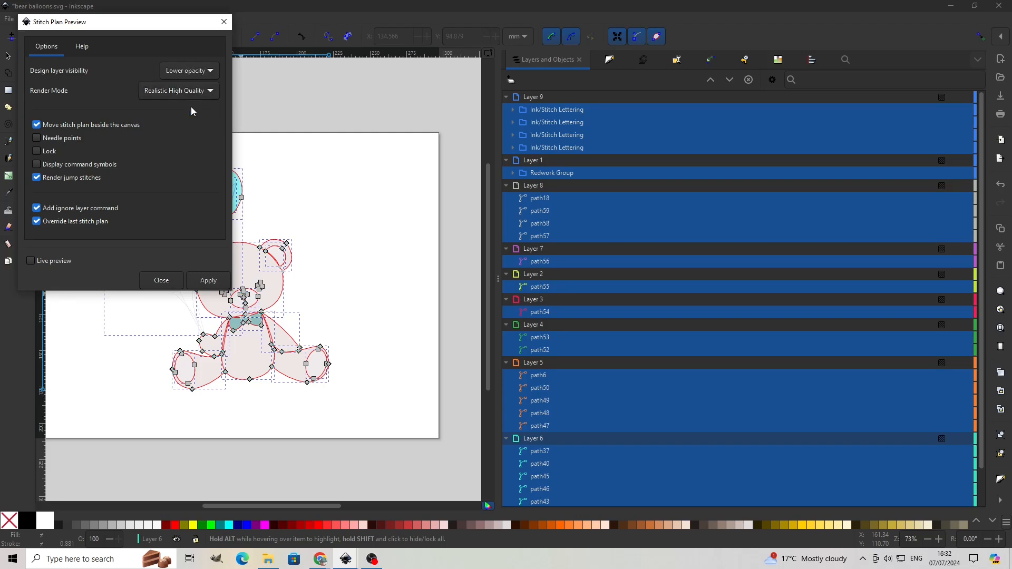
# Generate the stitch plan beside the canvas, close its settings, and examine the rendered stitching of the bear and lettered balloons
pyautogui.click(203, 283)
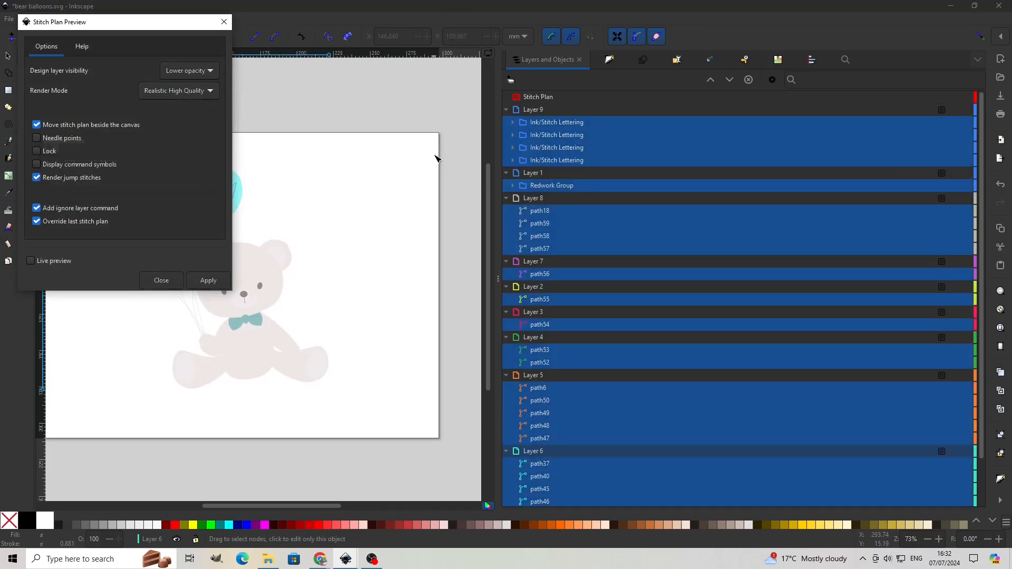
pyautogui.click(155, 280)
pyautogui.click(376, 227)
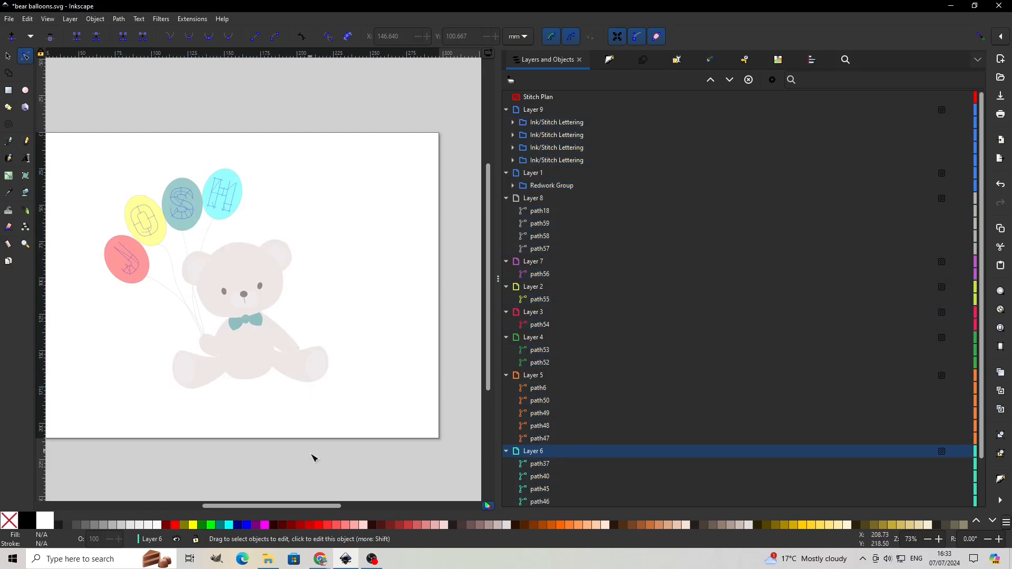
pyautogui.moveTo(295, 505); pyautogui.dragTo(406, 510)
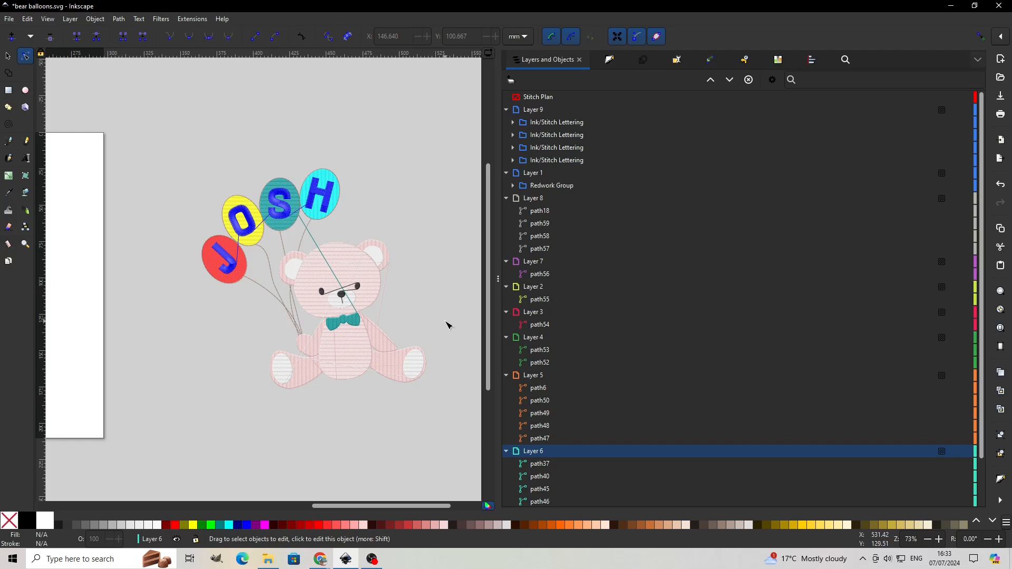
pyautogui.scroll(1, 446, 325)
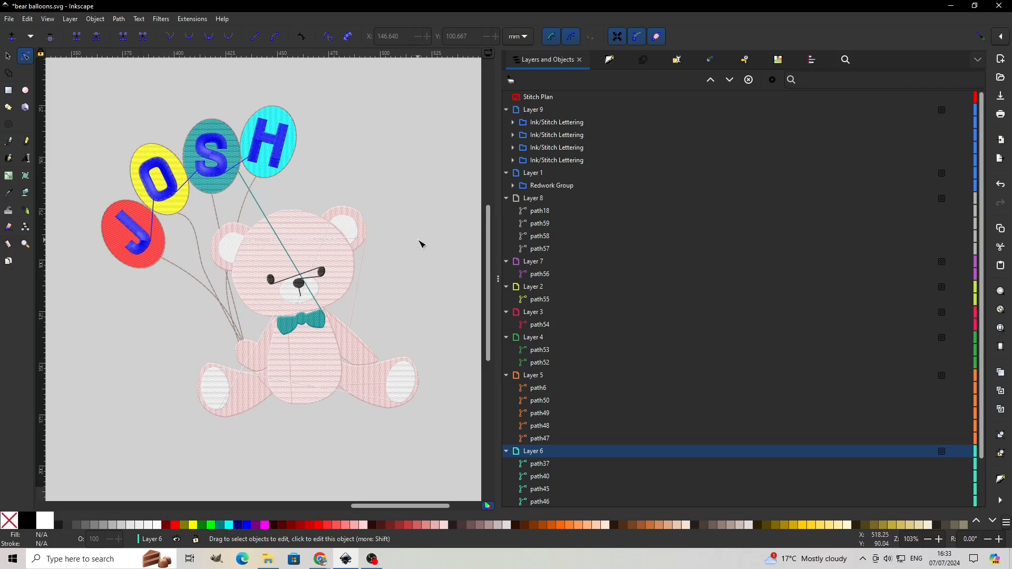
pyautogui.scroll(2, 420, 243)
pyautogui.scroll(-2, 420, 243)
# Delete the rendered Stitch Plan object from the document
pyautogui.click(540, 97)
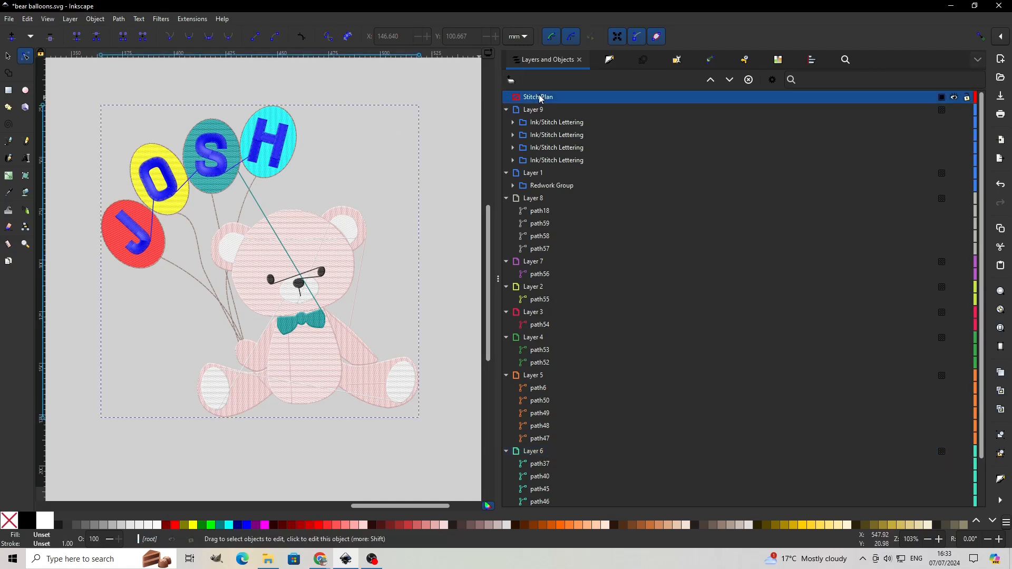
pyautogui.click(203, 21)
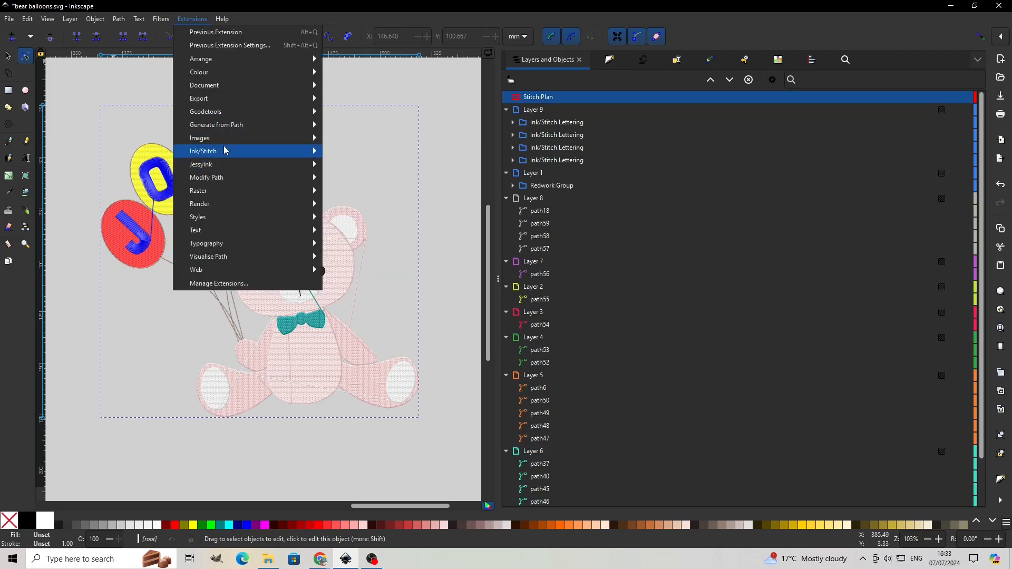
pyautogui.moveTo(237, 151)
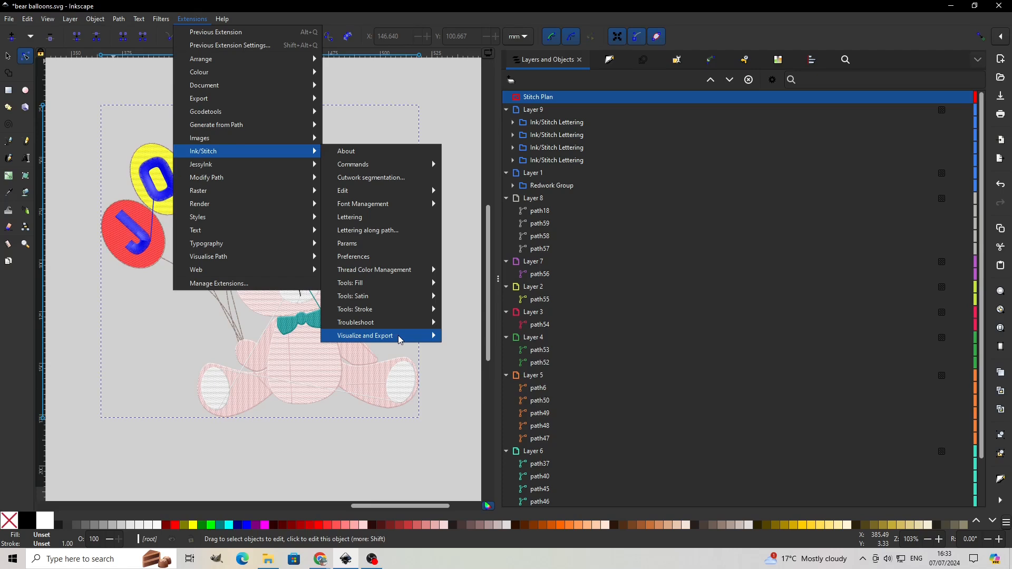
pyautogui.moveTo(404, 338)
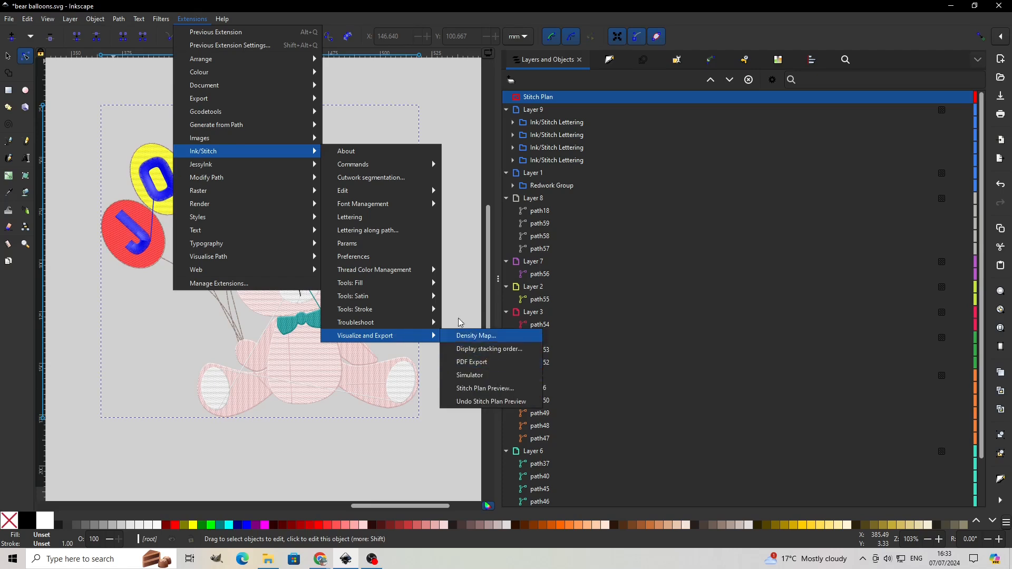
pyautogui.click(549, 98)
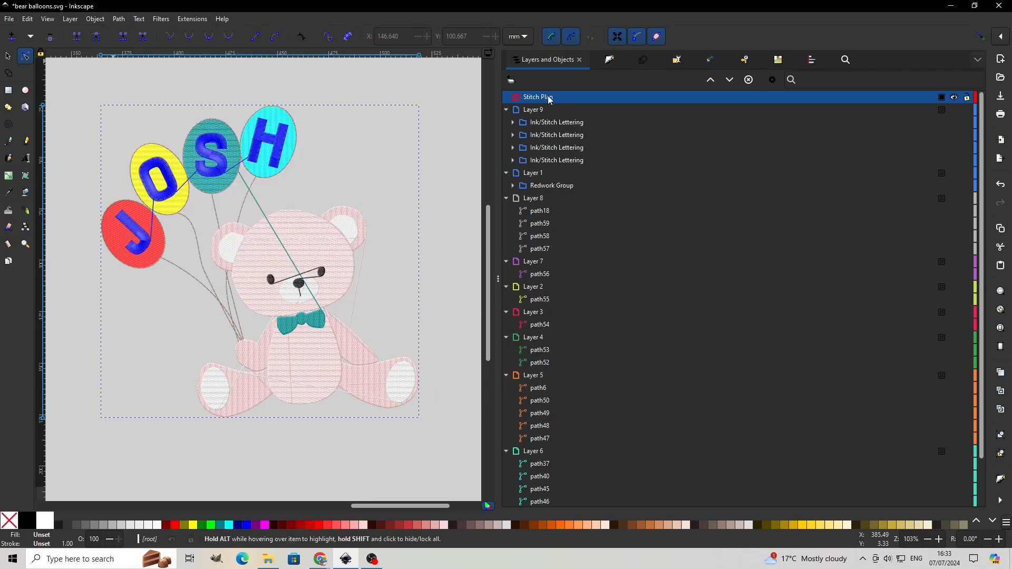
pyautogui.rightClick(548, 96)
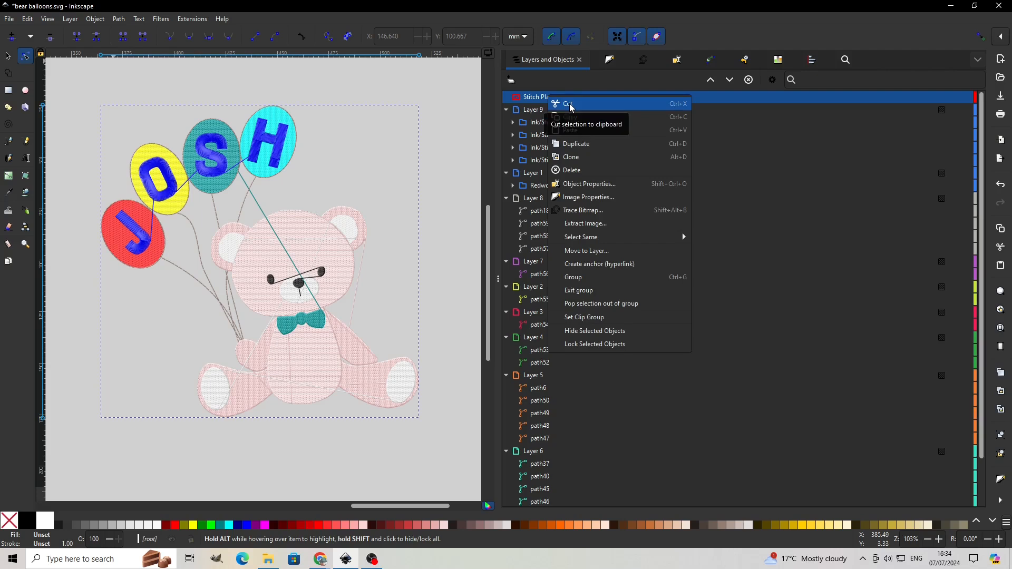
pyautogui.click(565, 103)
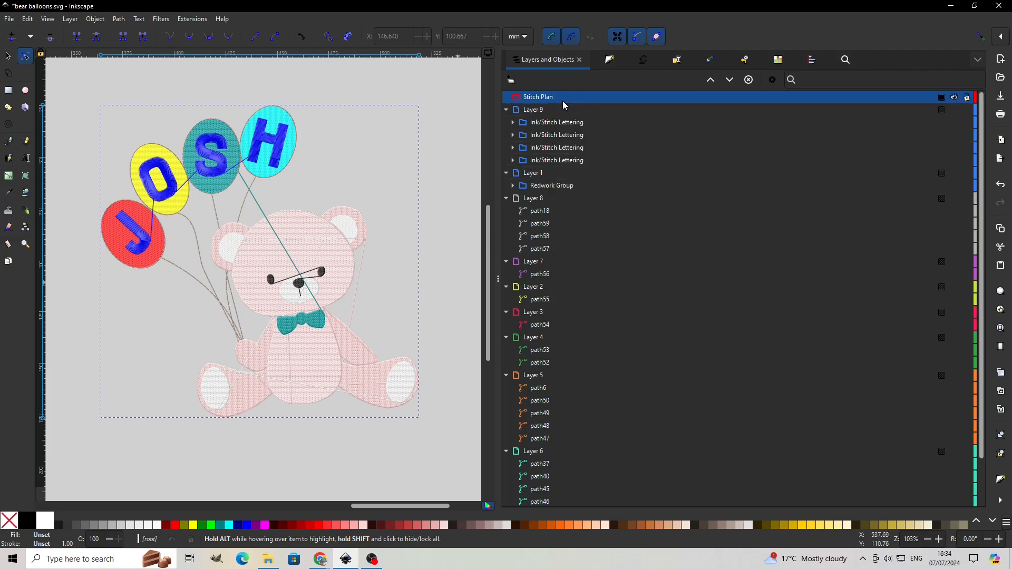
pyautogui.rightClick(563, 98)
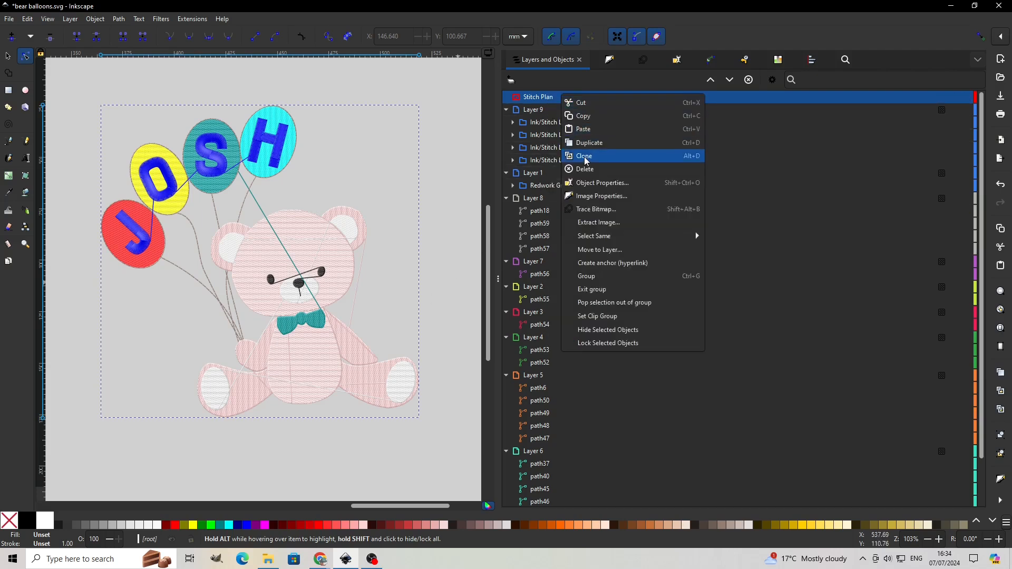
pyautogui.click(586, 170)
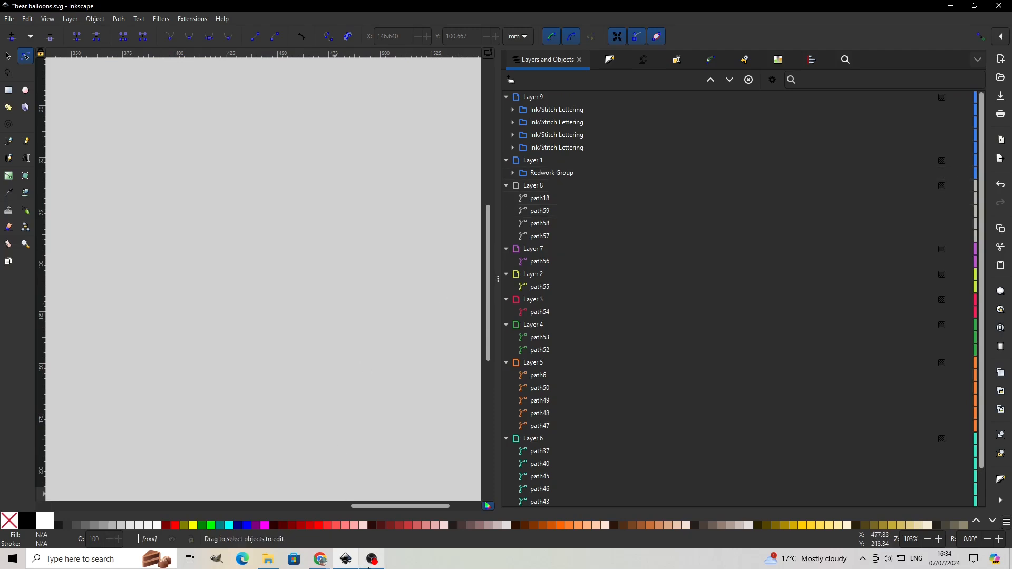
# Select the whole original design and save a copy as "bear balloons v2" in Ink/Stitch Brother Embroidery Format (.pes) in the patterns folder
pyautogui.moveTo(401, 506); pyautogui.dragTo(254, 506)
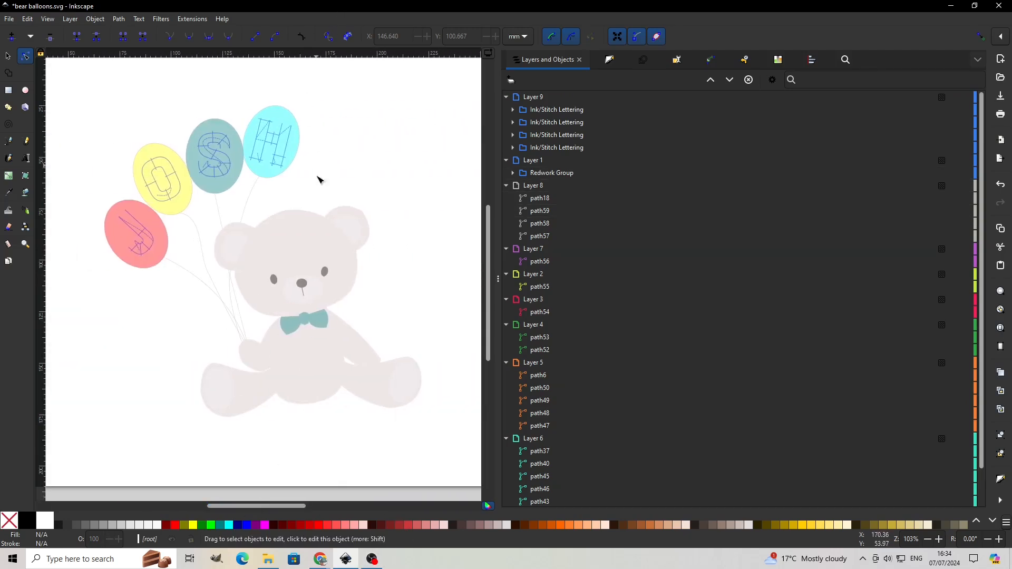
pyautogui.moveTo(78, 74)
pyautogui.mouseDown()
pyautogui.moveTo(249, 214)
pyautogui.moveTo(445, 431)
pyautogui.moveTo(442, 418)
pyautogui.mouseUp()
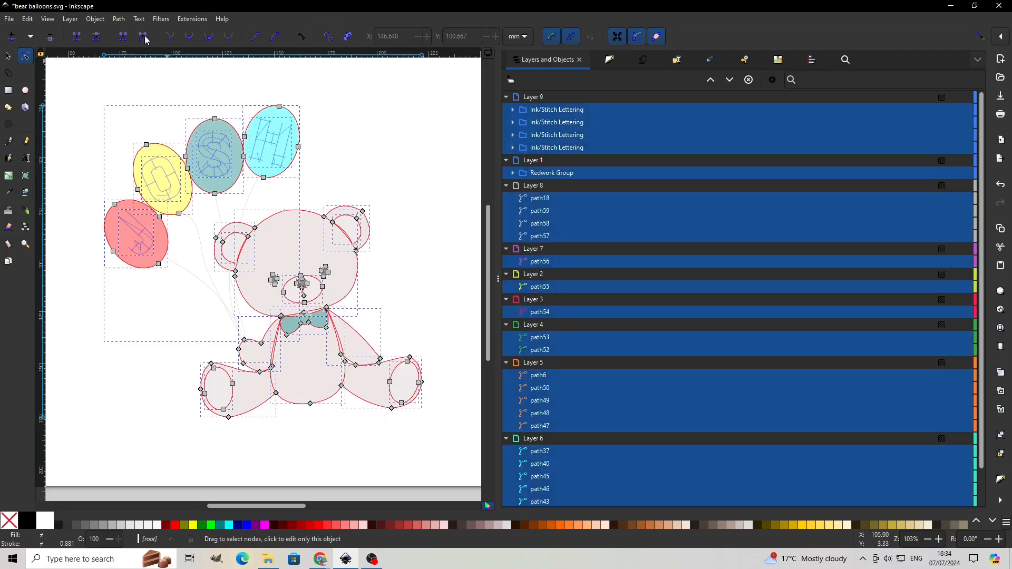
pyautogui.click(9, 20)
pyautogui.click(24, 122)
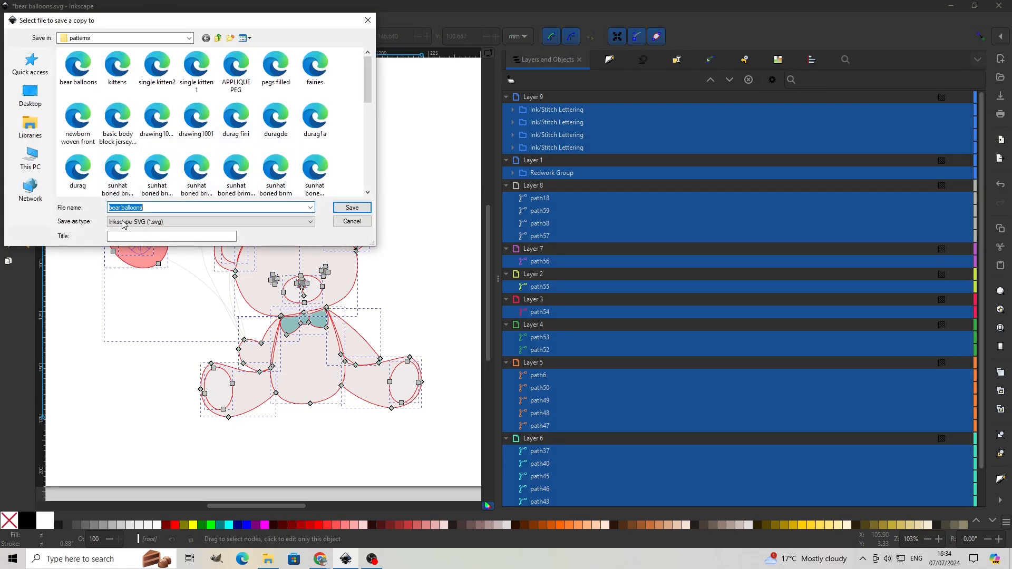
pyautogui.click(144, 208)
pyautogui.write('y')
pyautogui.click(311, 222)
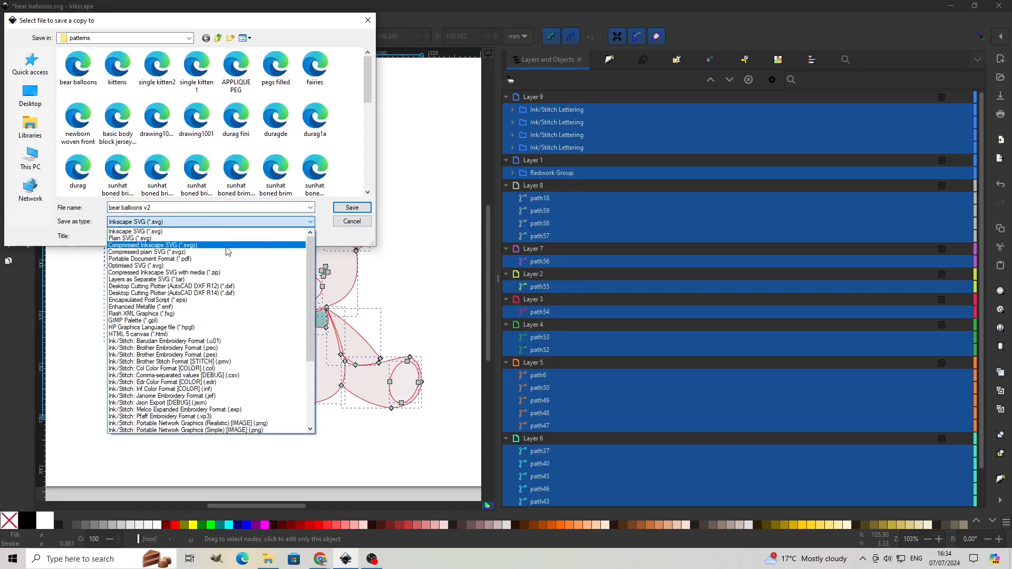
pyautogui.click(221, 359)
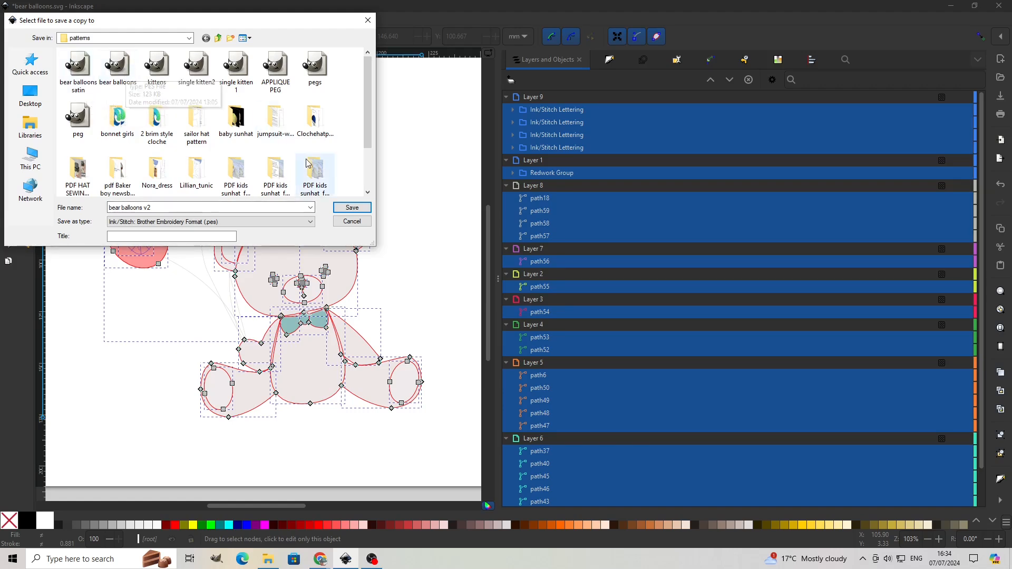
pyautogui.click(352, 208)
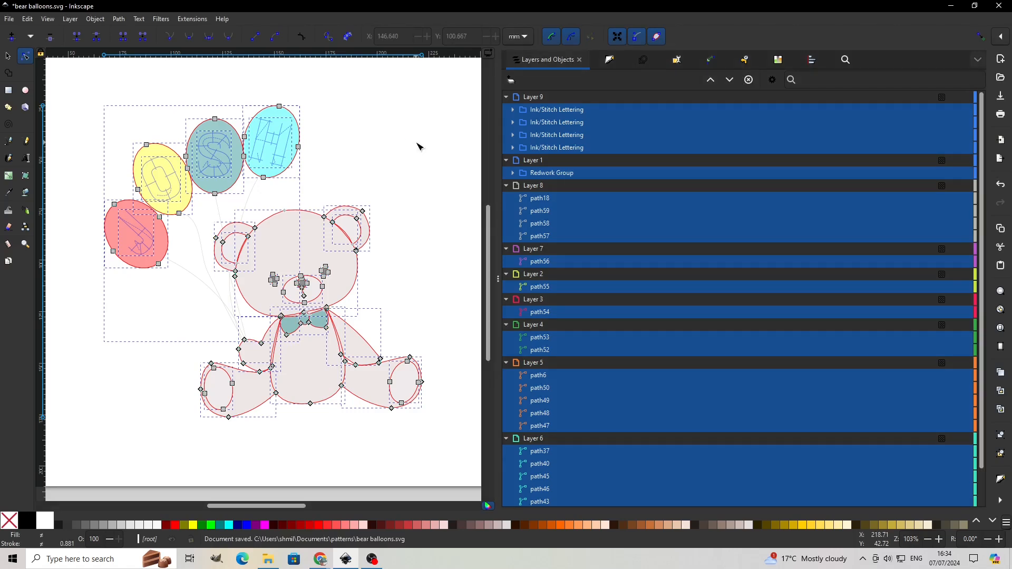
pyautogui.click(422, 144)
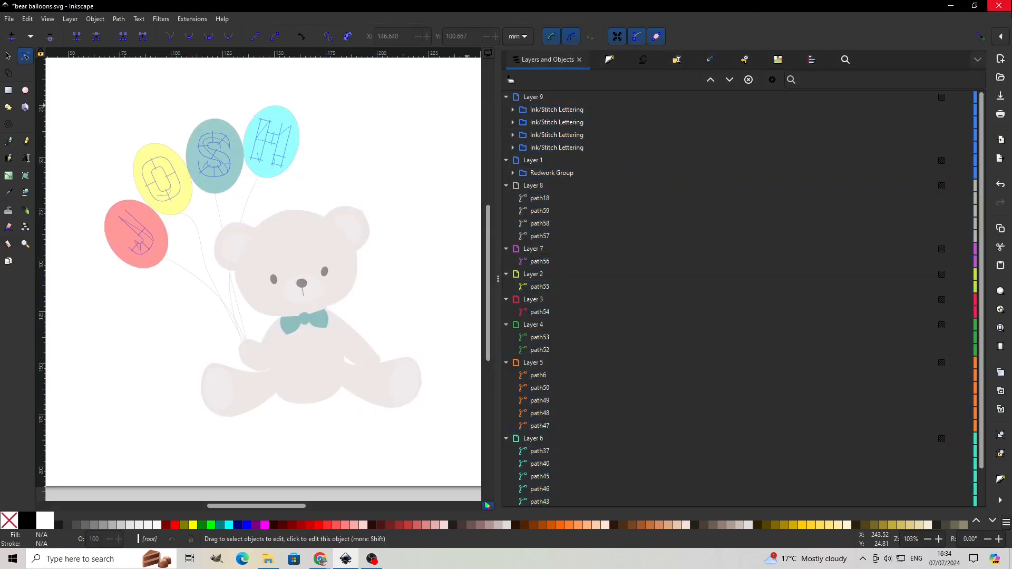